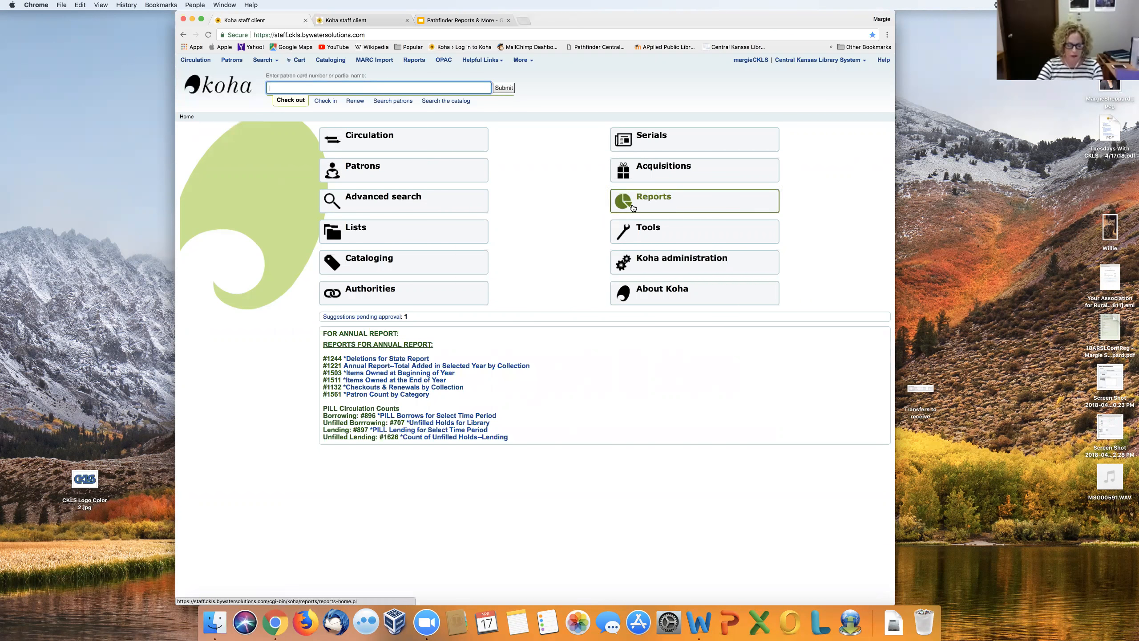
# - Open the list of saved guided reports from the Reports module
pyautogui.click(633, 208)
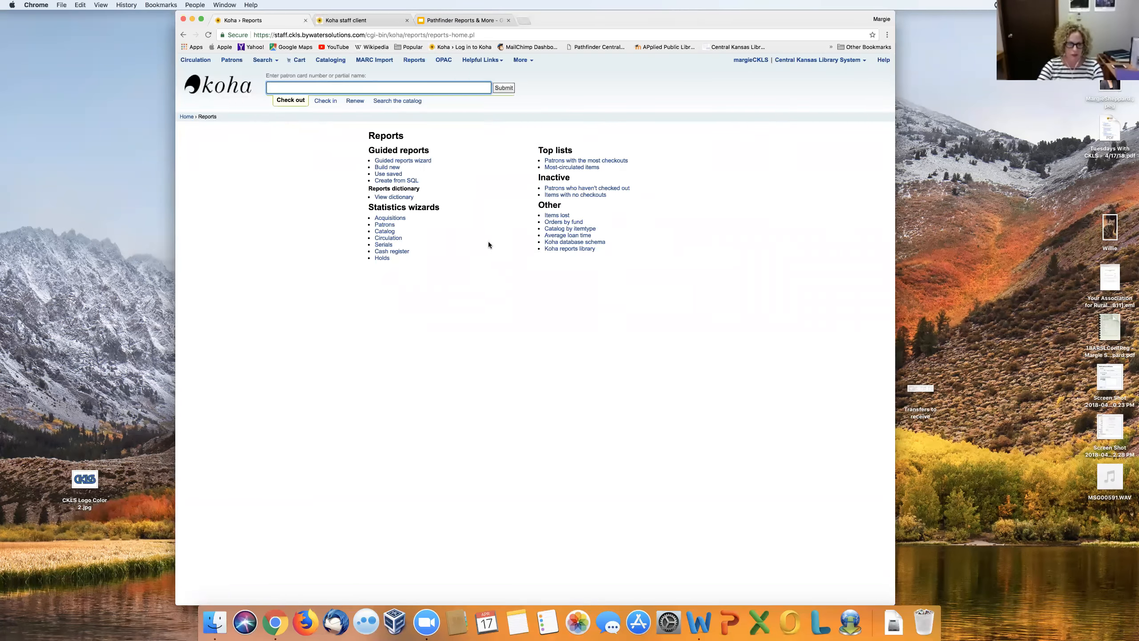
pyautogui.click(389, 174)
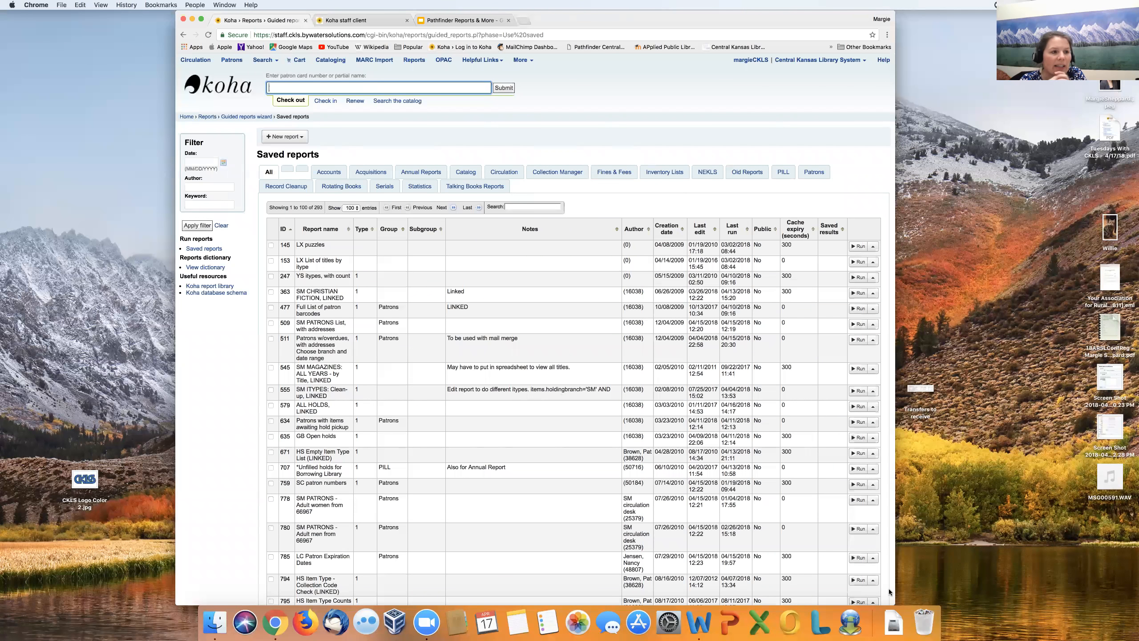
# - Widen the browser window on both sides to give the saved reports table more room
pyautogui.moveTo(894, 600); pyautogui.dragTo(1030, 580)
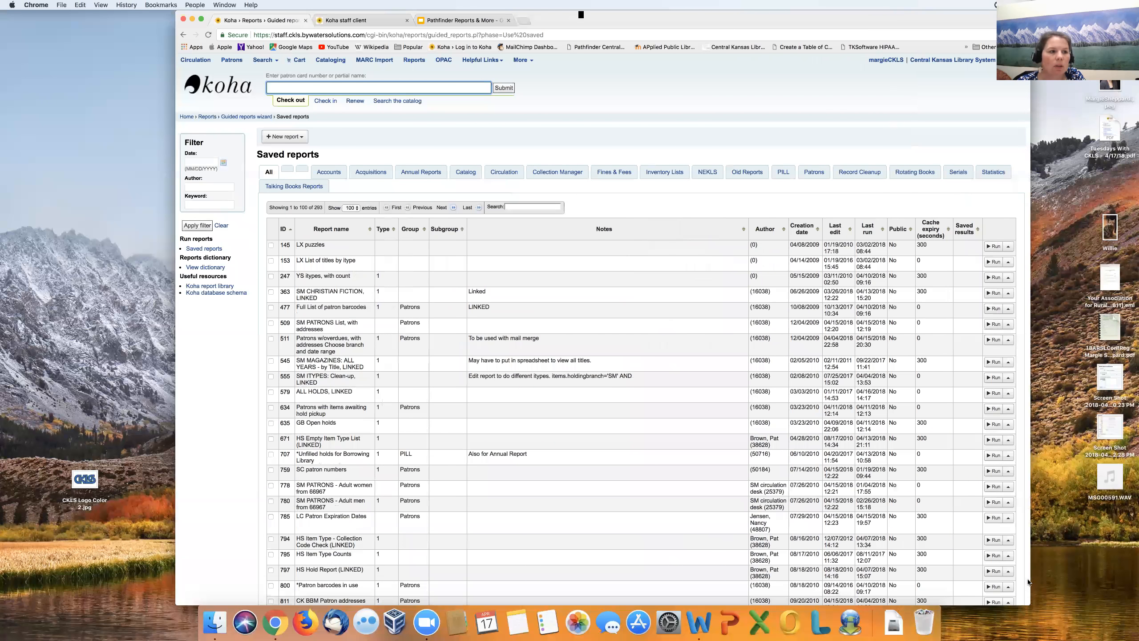
pyautogui.moveTo(175, 572); pyautogui.dragTo(90, 556)
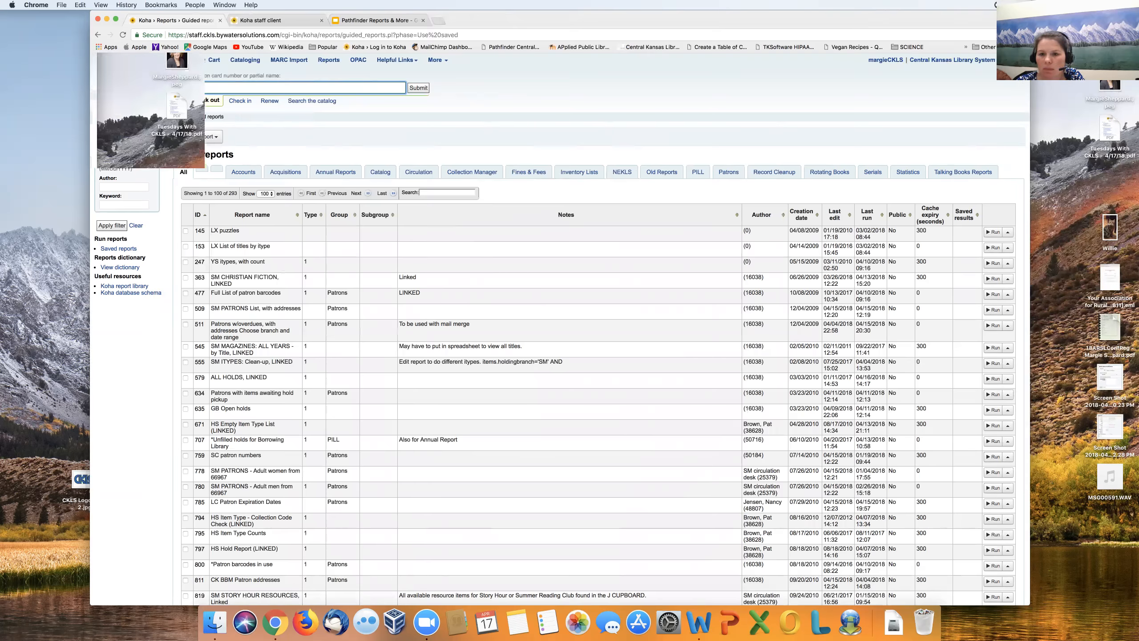
pyautogui.click(1130, 5)
pyautogui.click(968, 4)
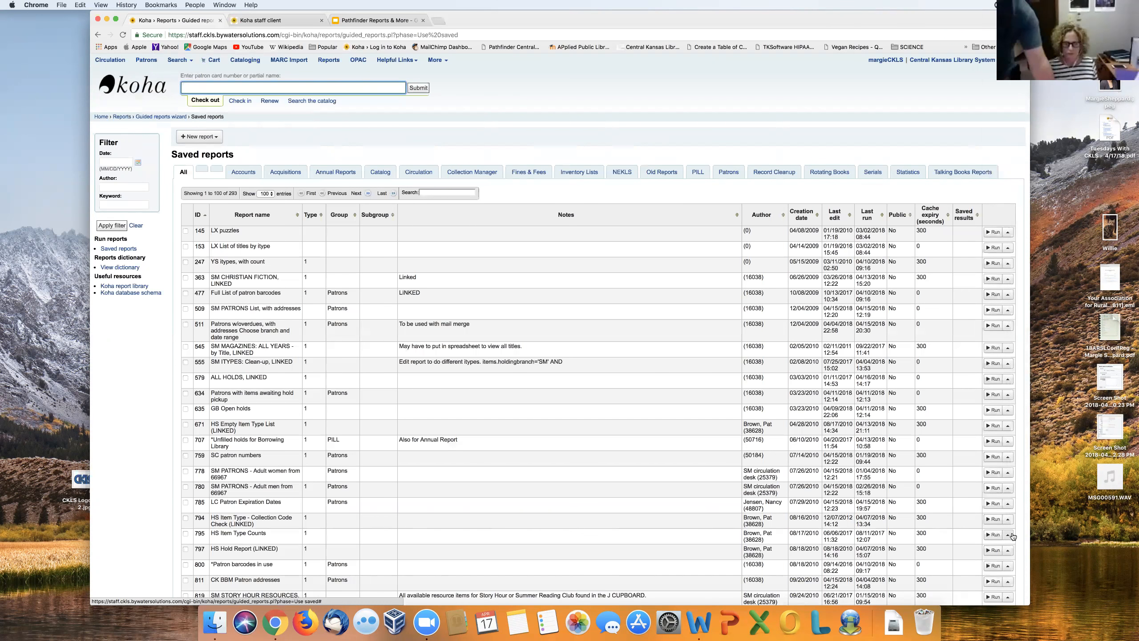
# - Enlarge the page zoom of the saved reports list by three levels
pyautogui.scroll(-2, 1012, 535)
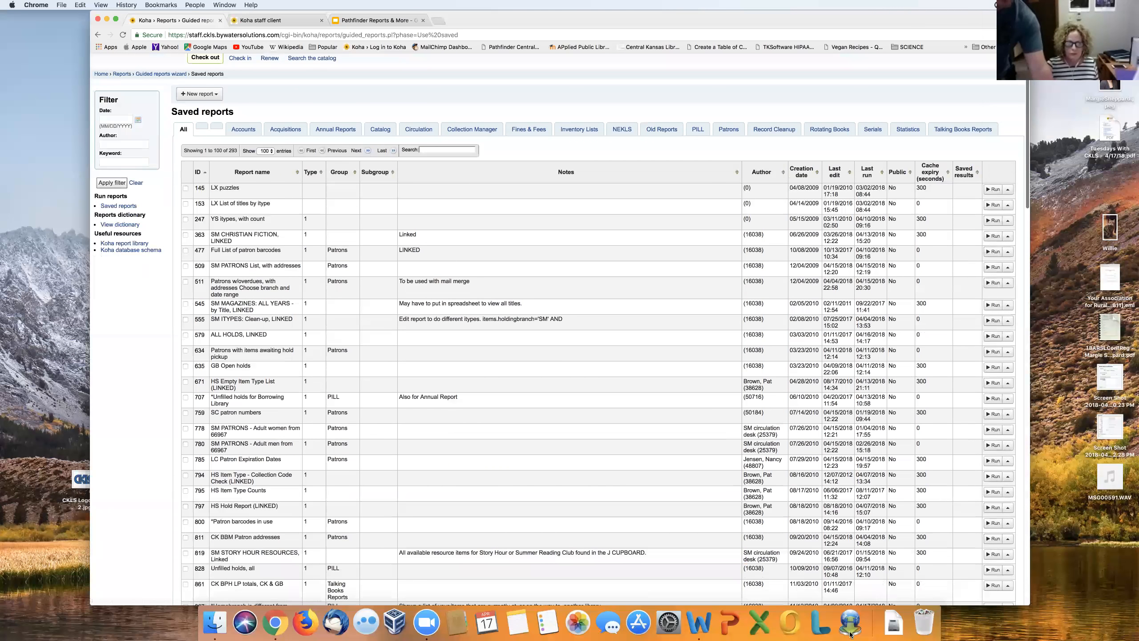
pyautogui.scroll(-2, 700, 519)
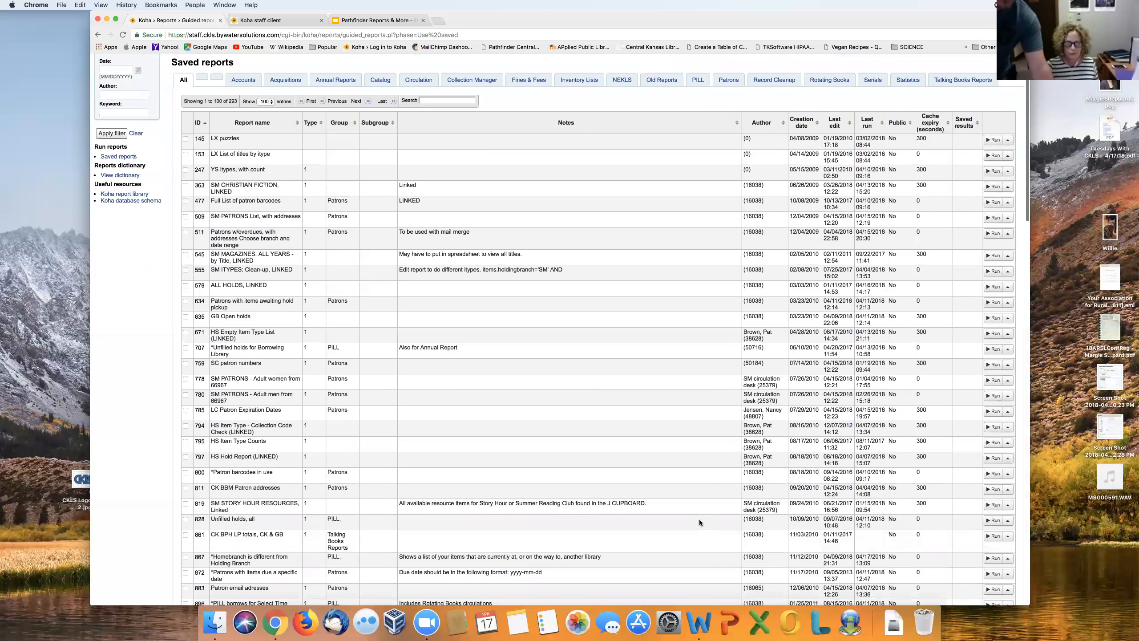
pyautogui.scroll(-2, 700, 520)
pyautogui.scroll(5, 700, 521)
pyautogui.scroll(-2, 701, 516)
pyautogui.scroll(-5, 702, 515)
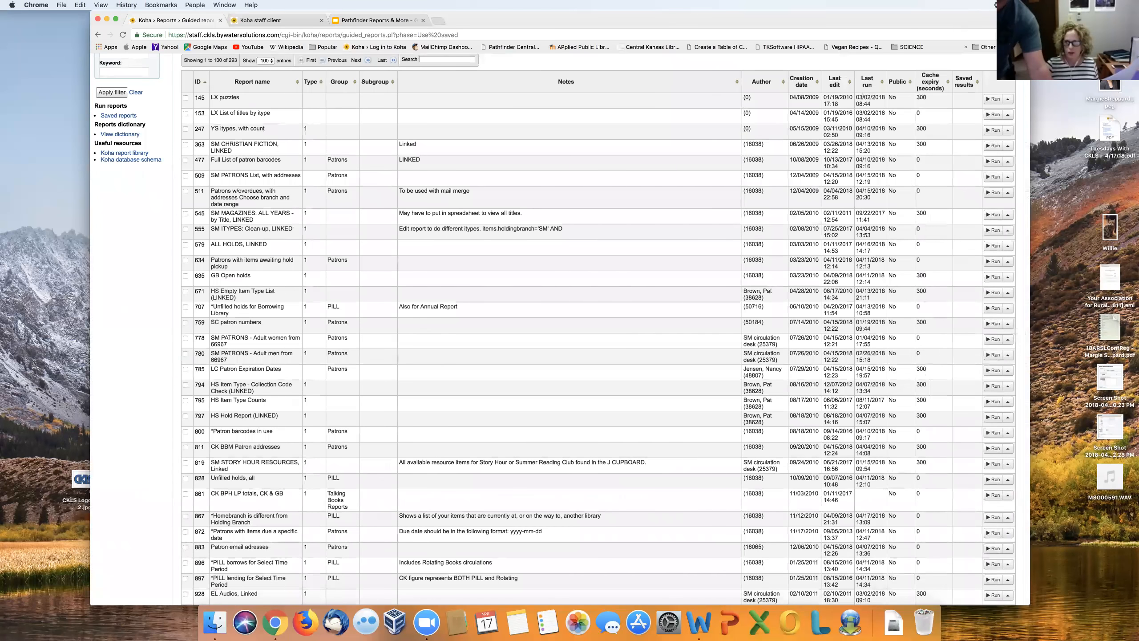
pyautogui.click(1023, 35)
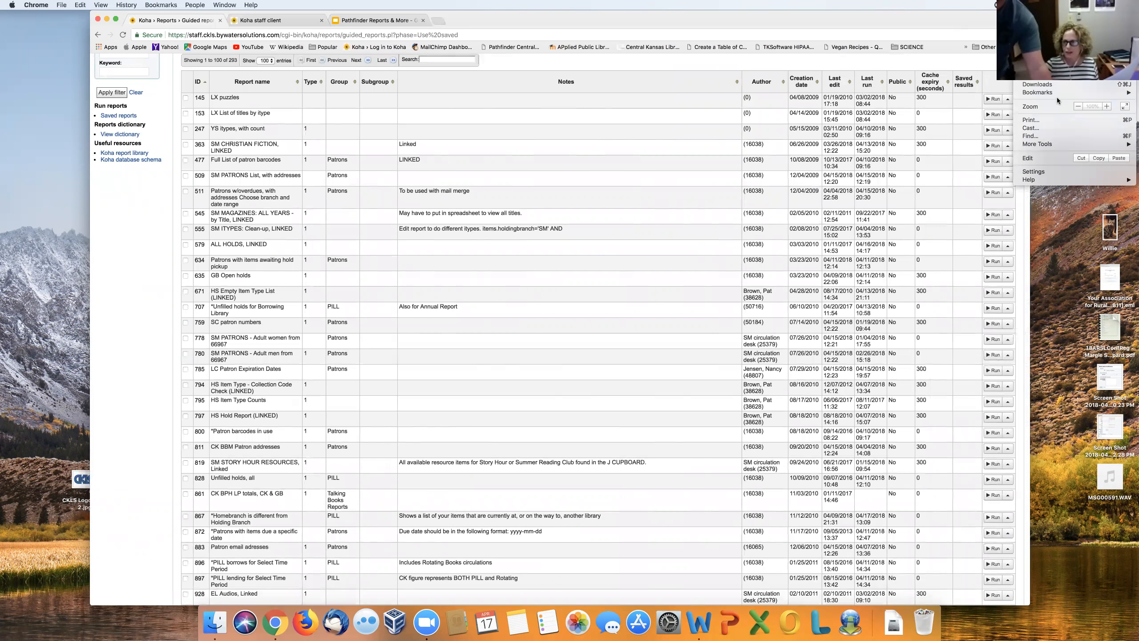
pyautogui.click(1108, 105)
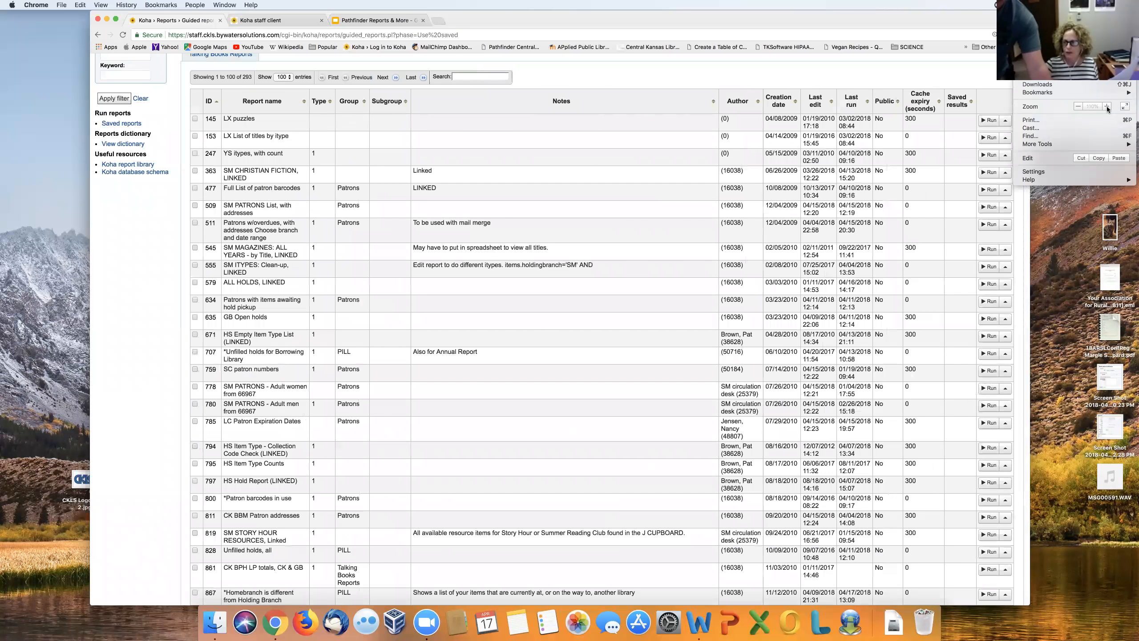
pyautogui.click(1107, 106)
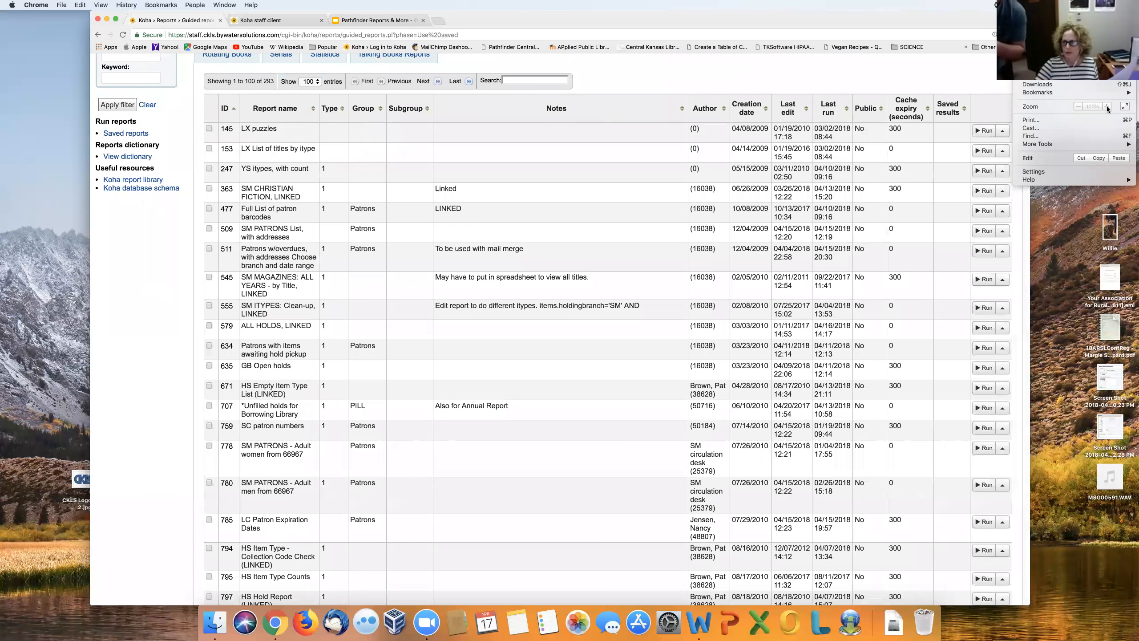
pyautogui.click(1107, 106)
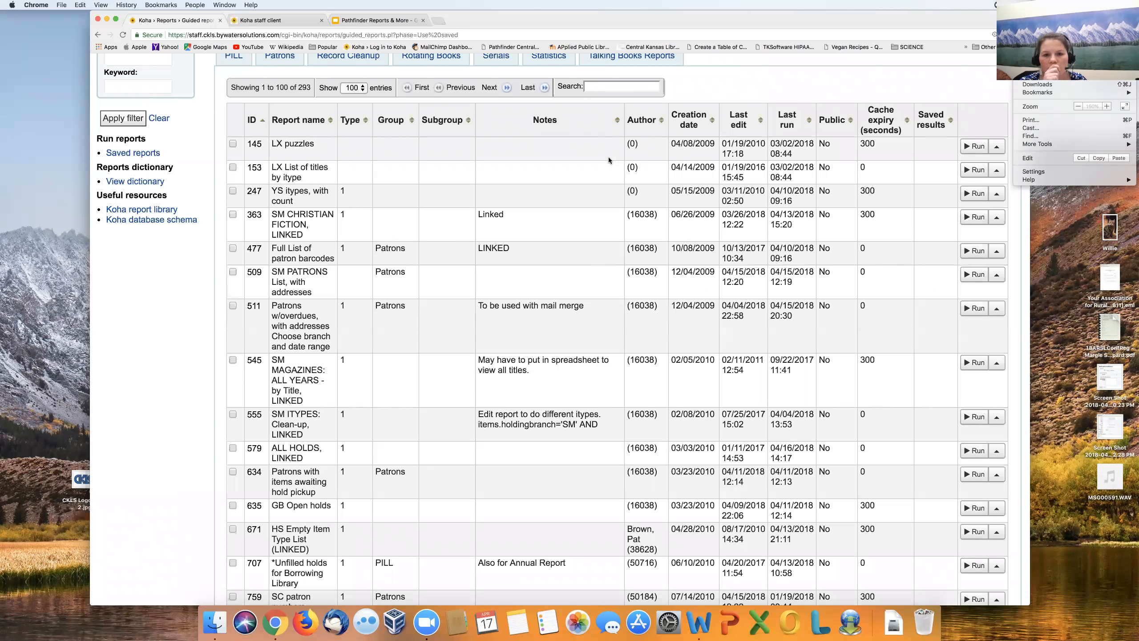
pyautogui.click(924, 82)
# - Show only the saved reports in the Circulation group
pyautogui.scroll(5, 798, 129)
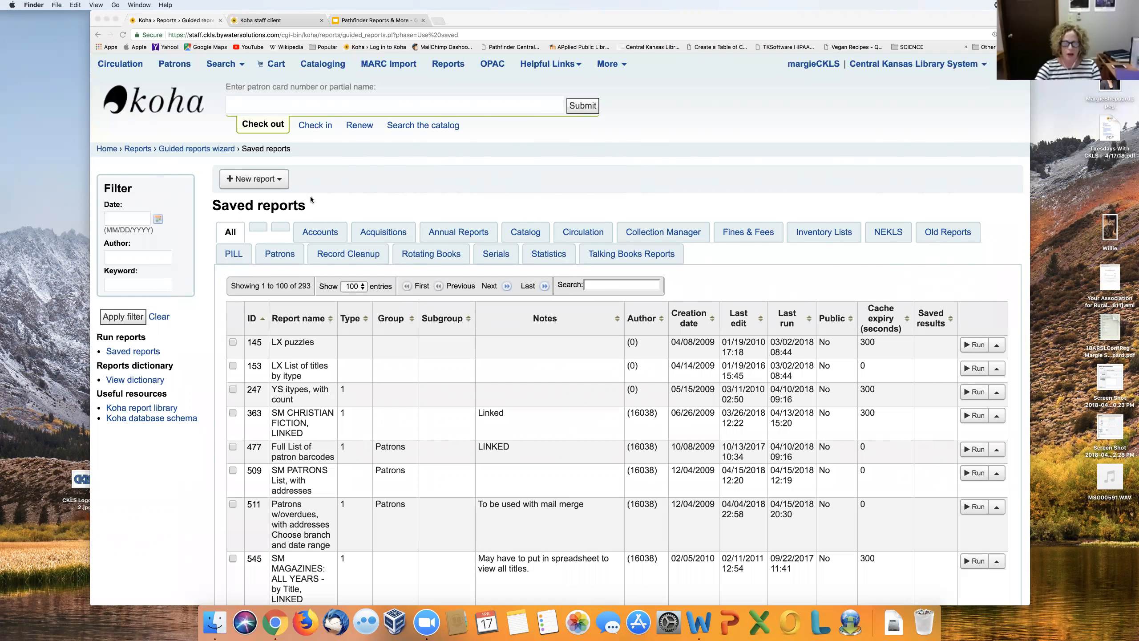
pyautogui.scroll(-1, 452, 187)
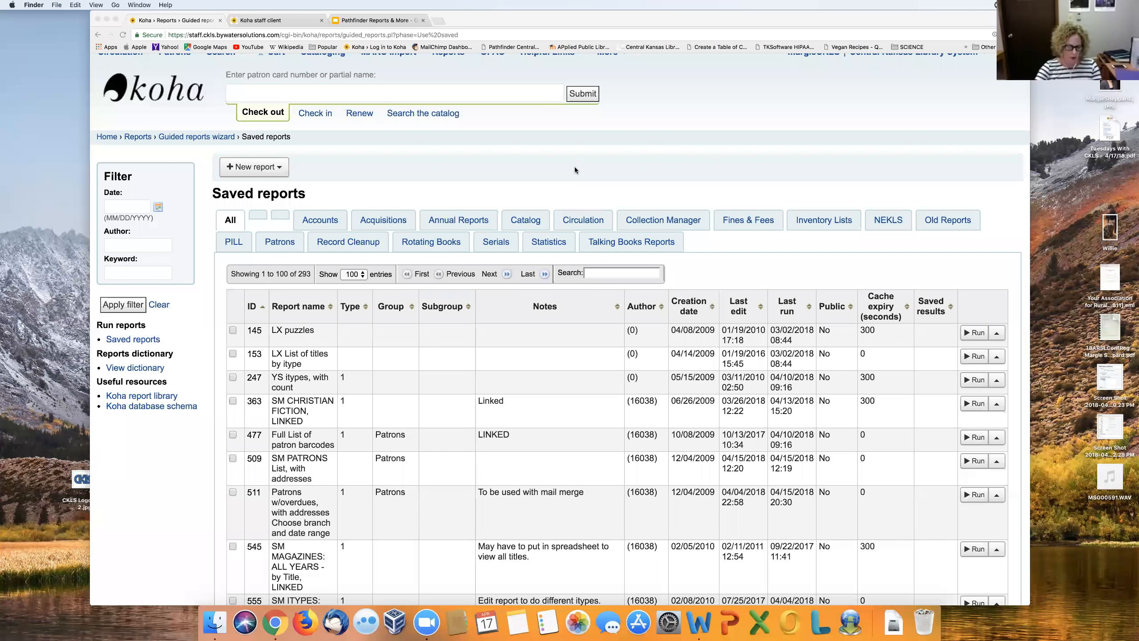
pyautogui.click(585, 219)
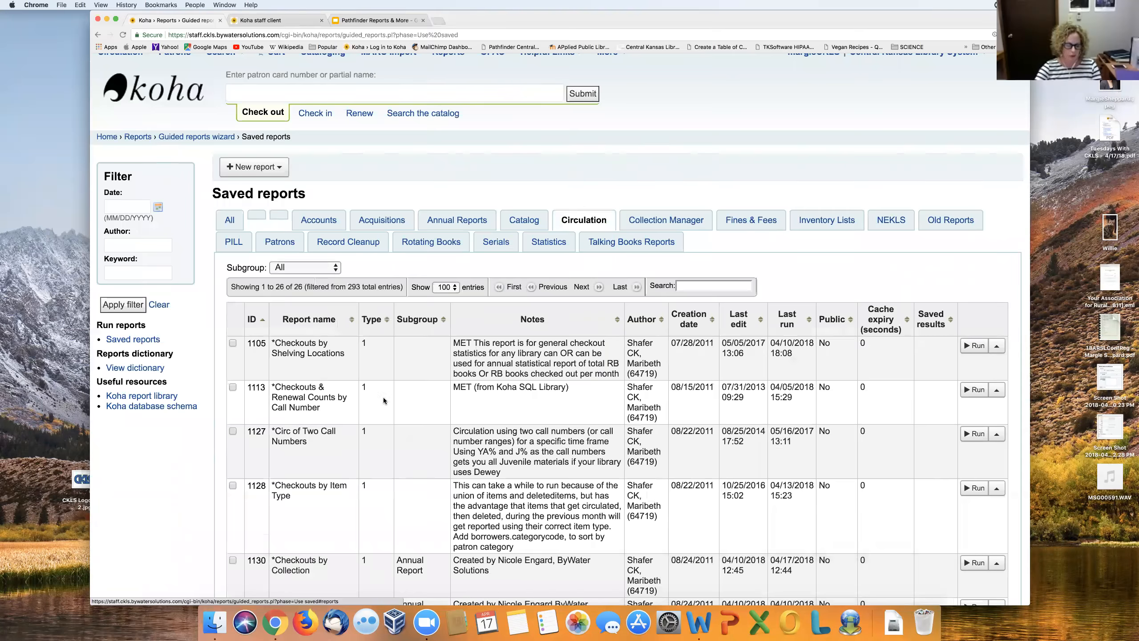
# - Look through the circulation reports, examining their names, subgroups and notes, including those in the Annual Report subgroup
pyautogui.scroll(-5, 383, 397)
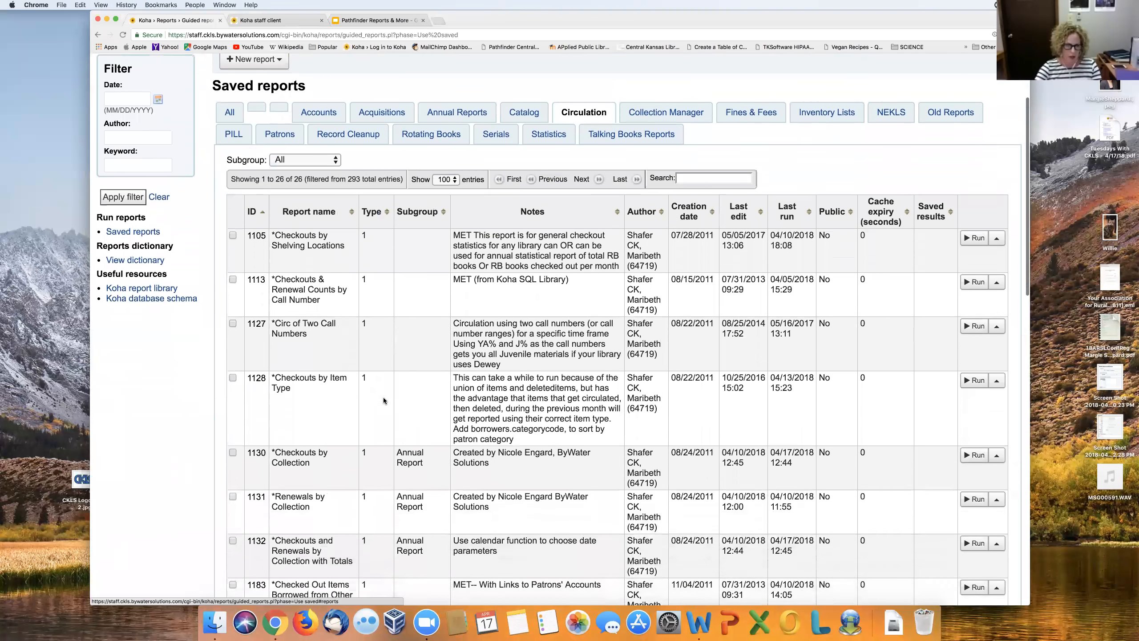
pyautogui.scroll(-3, 383, 397)
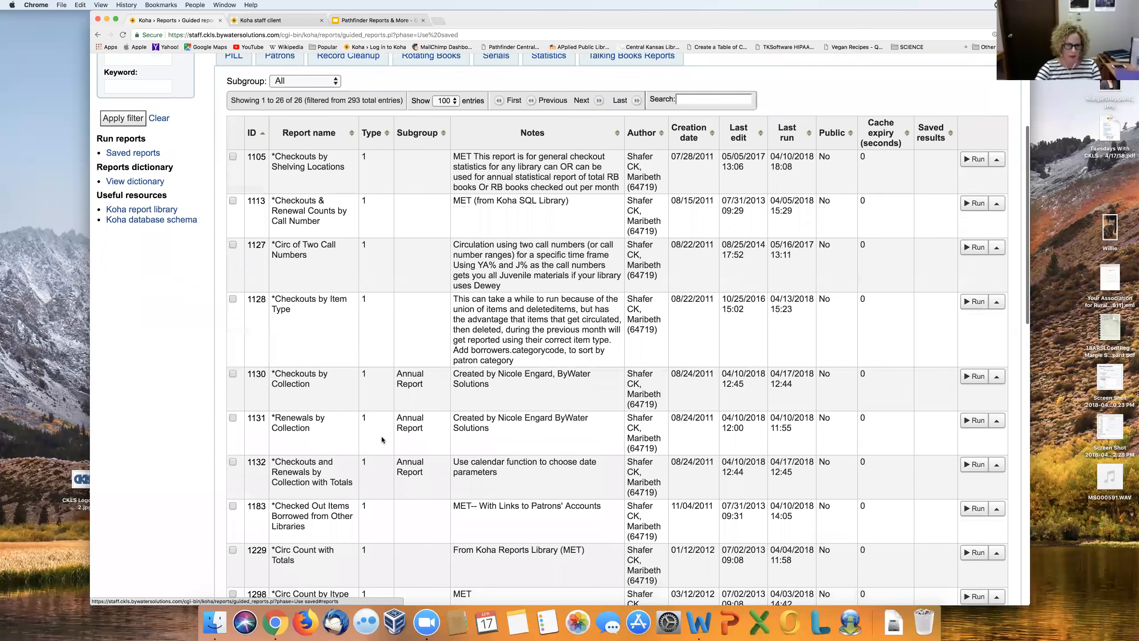
pyautogui.scroll(-8, 382, 440)
pyautogui.scroll(3, 382, 440)
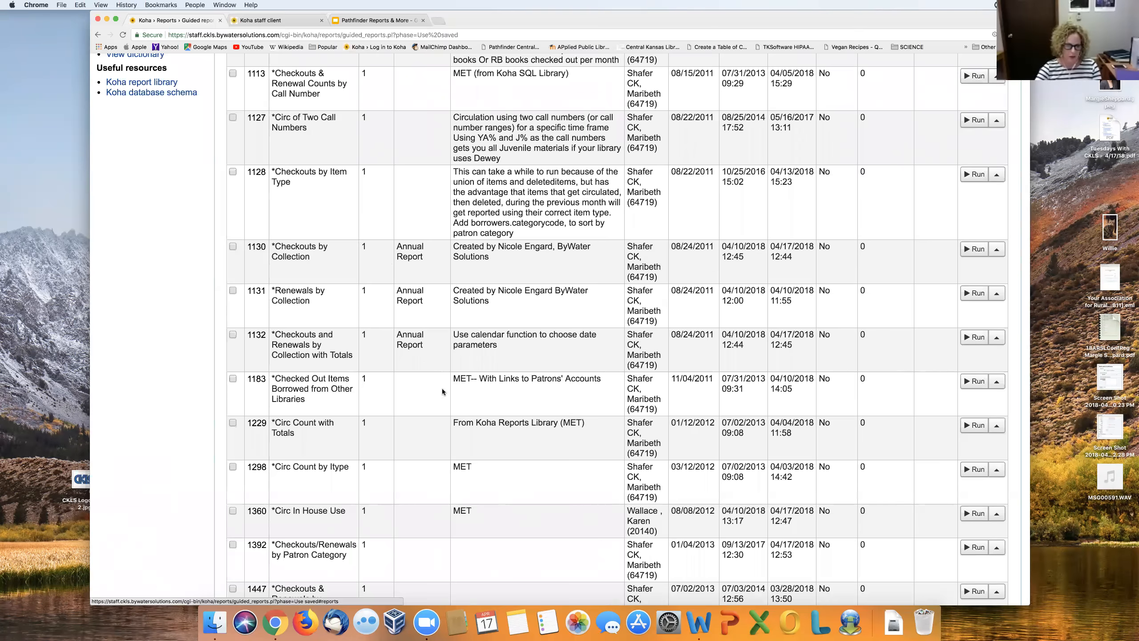
pyautogui.scroll(3, 431, 394)
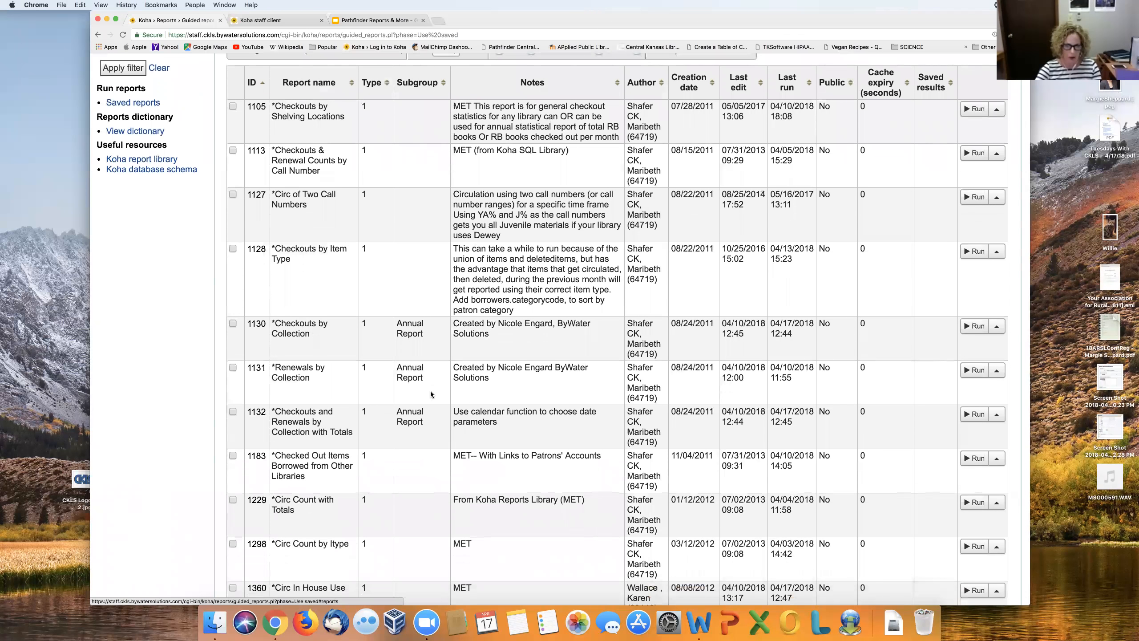
pyautogui.scroll(3, 431, 394)
pyautogui.scroll(3, 430, 394)
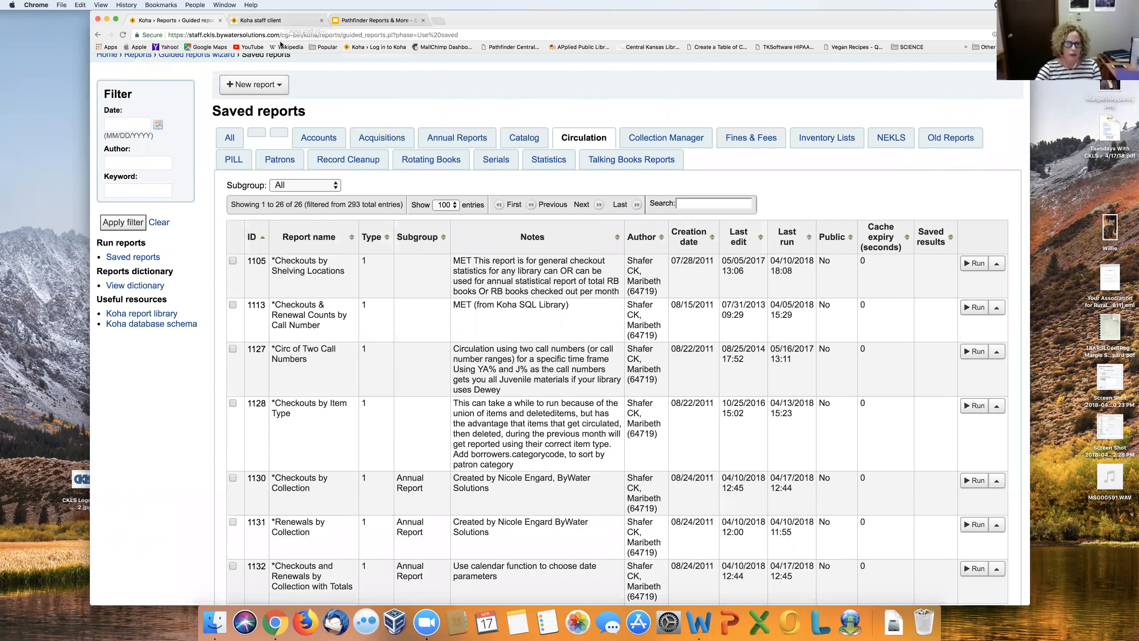
pyautogui.click(696, 205)
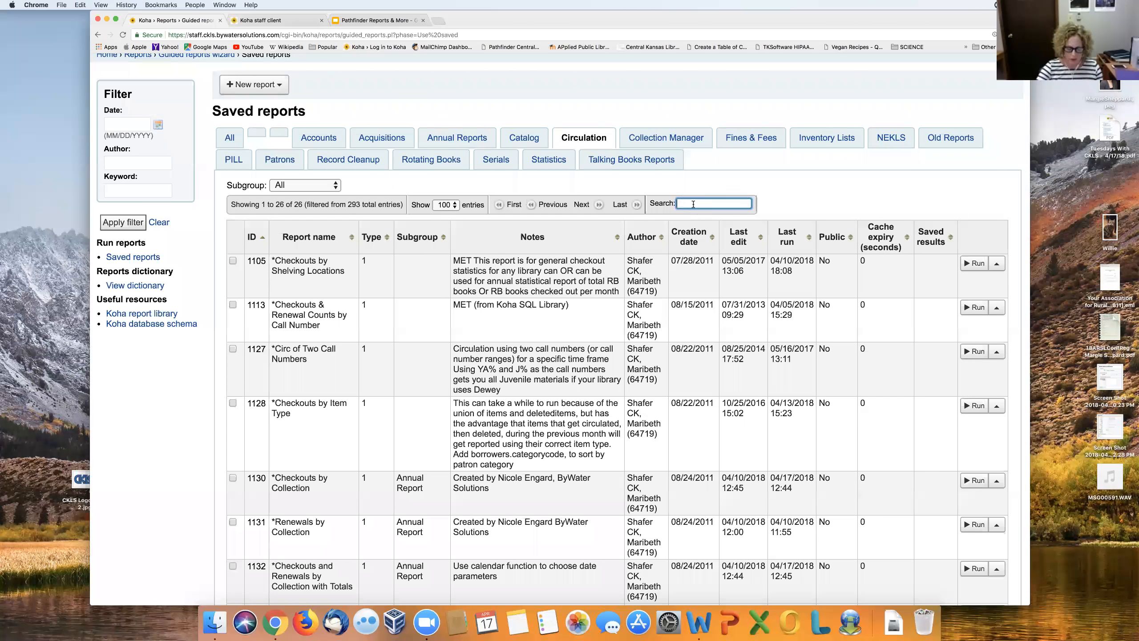
pyautogui.rightClick(784, 321)
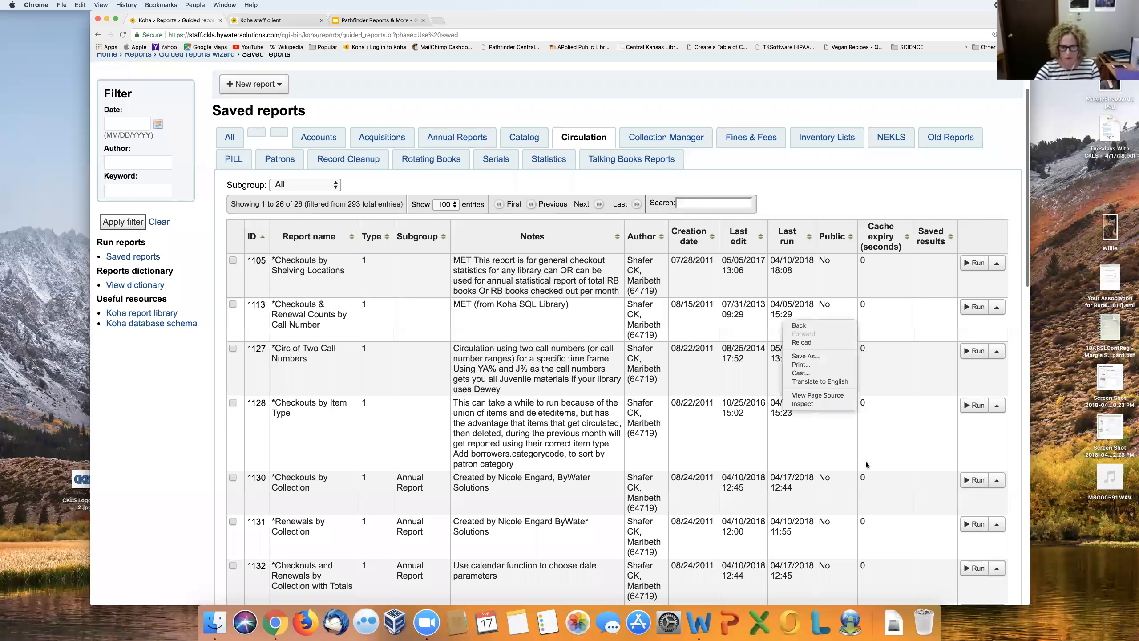
# - Start report 1130, *Checkouts by Collection, and set its start date to 03/01/2018
pyautogui.click(974, 482)
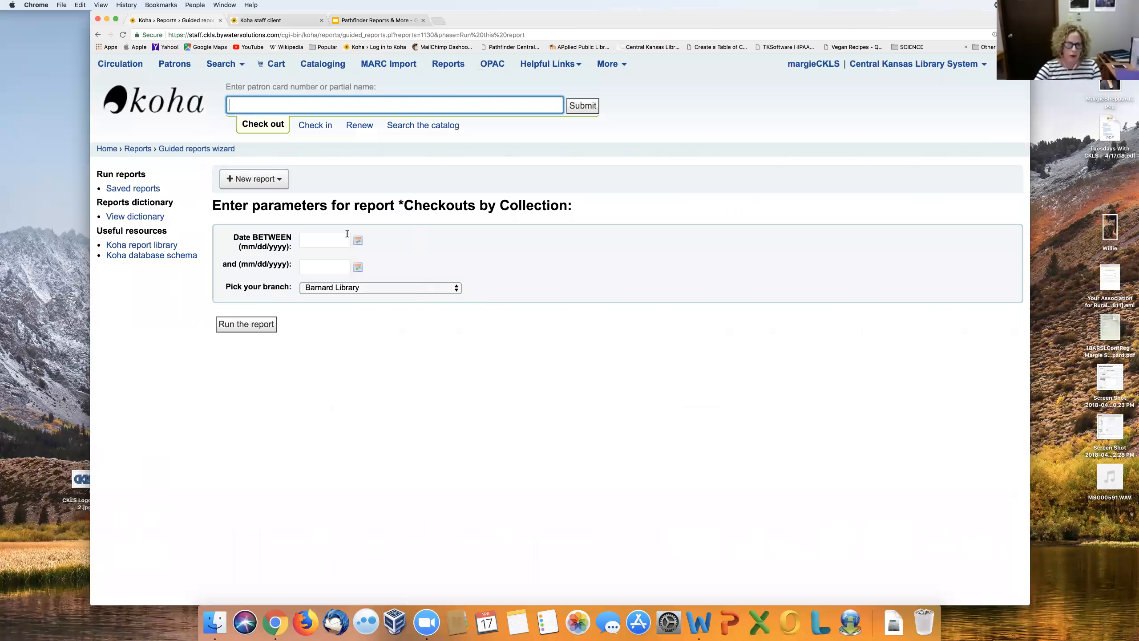
pyautogui.click(358, 241)
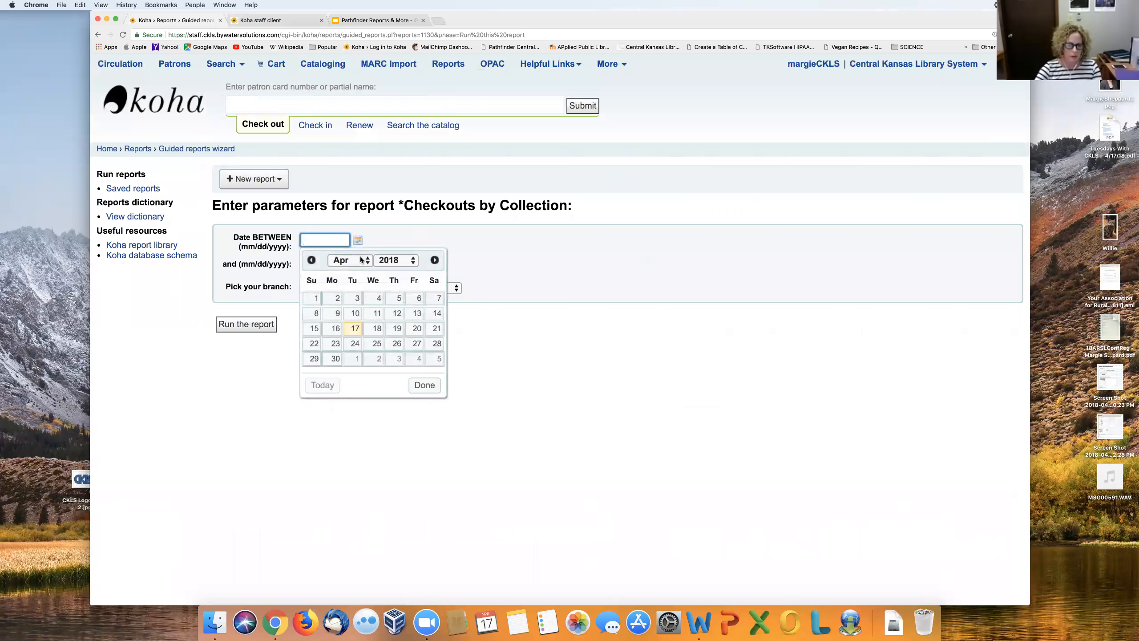
pyautogui.click(361, 260)
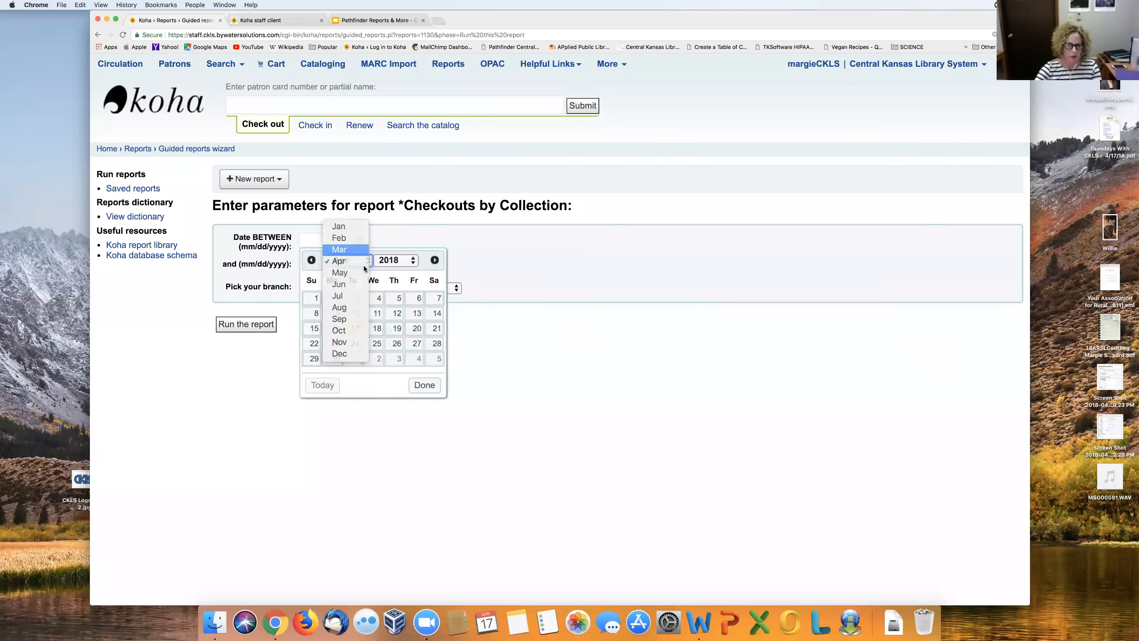
pyautogui.click(356, 250)
pyautogui.click(393, 300)
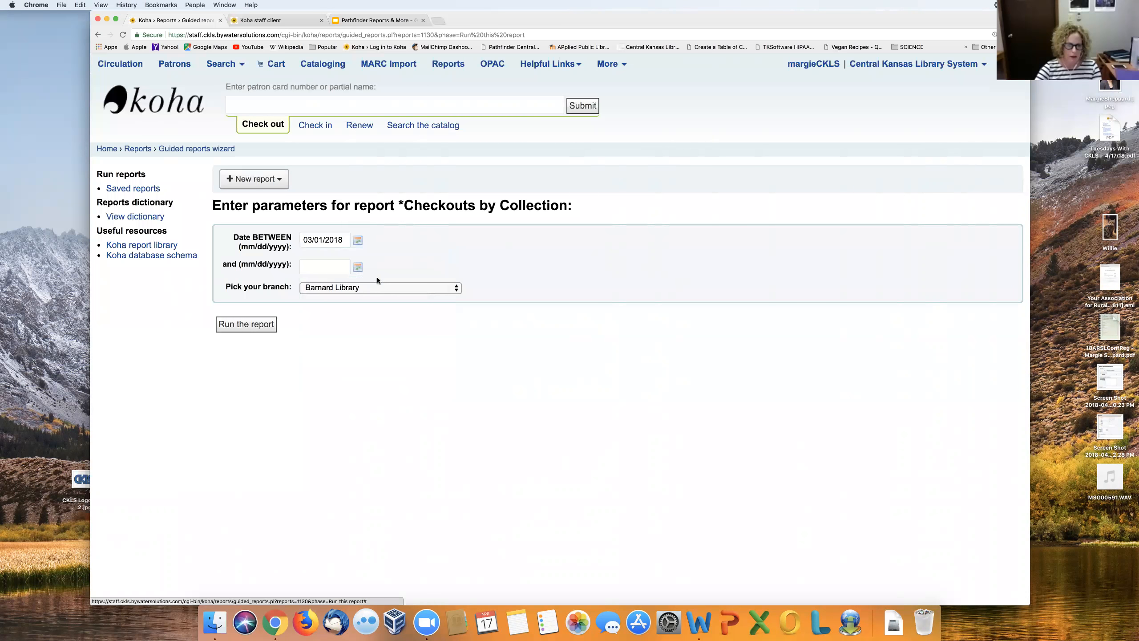
# - Set the end date of the report's date range to 03/31/2018
pyautogui.click(358, 266)
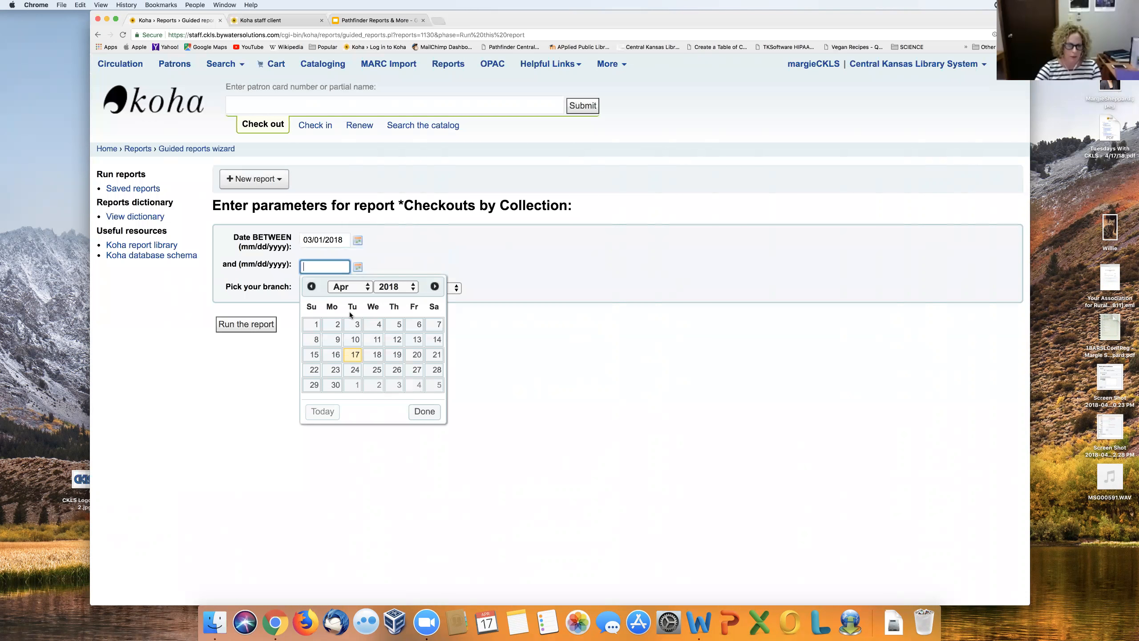
pyautogui.click(366, 287)
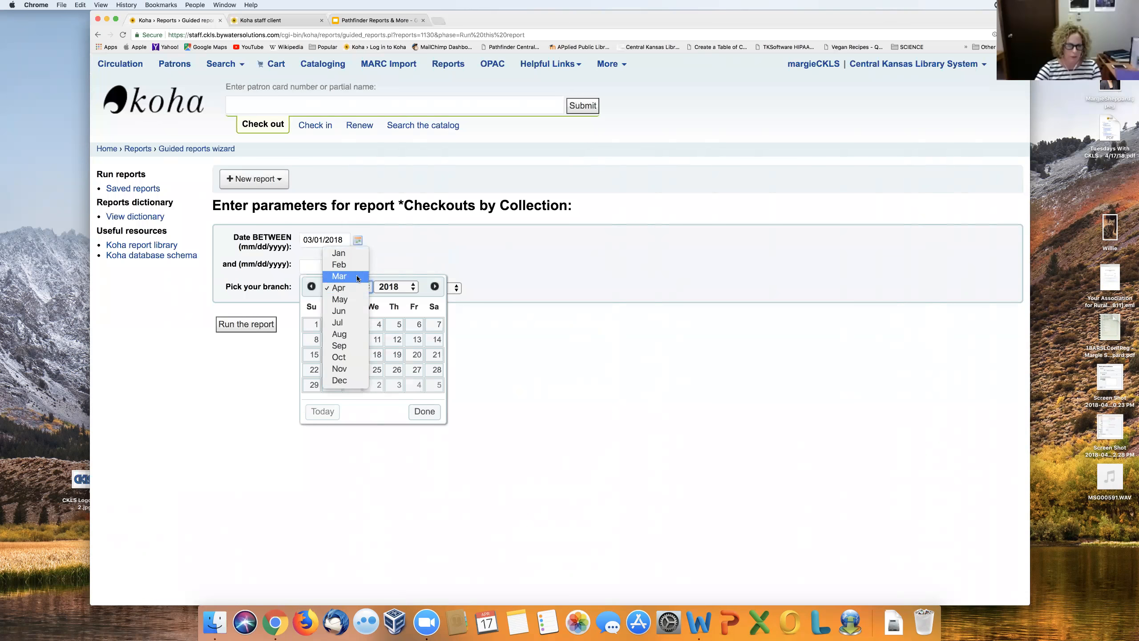
pyautogui.click(357, 276)
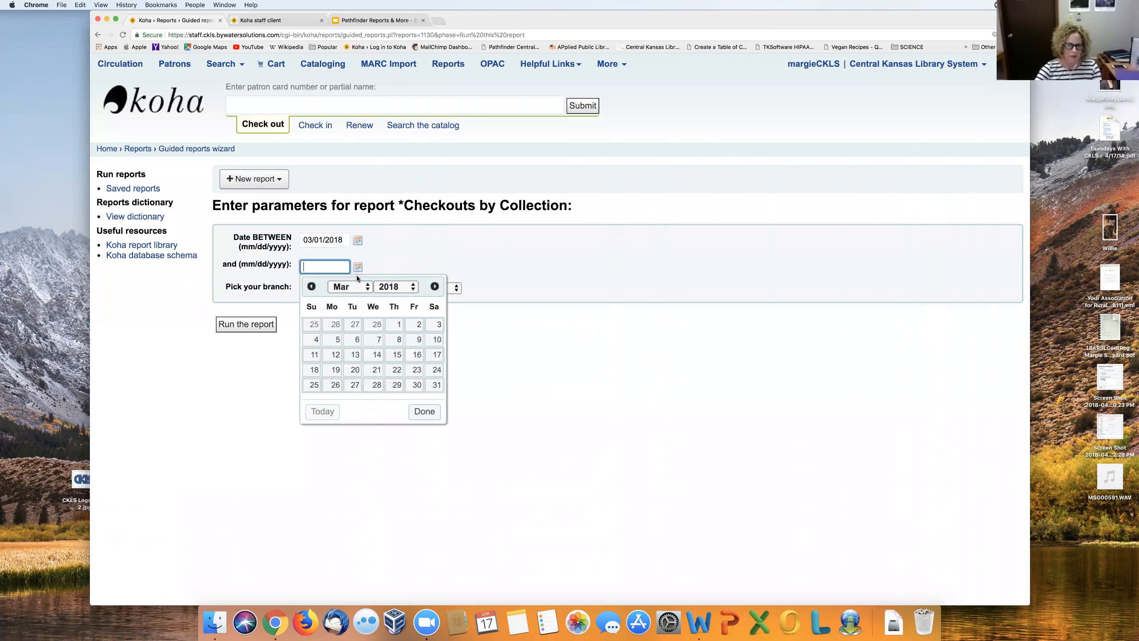
pyautogui.click(435, 386)
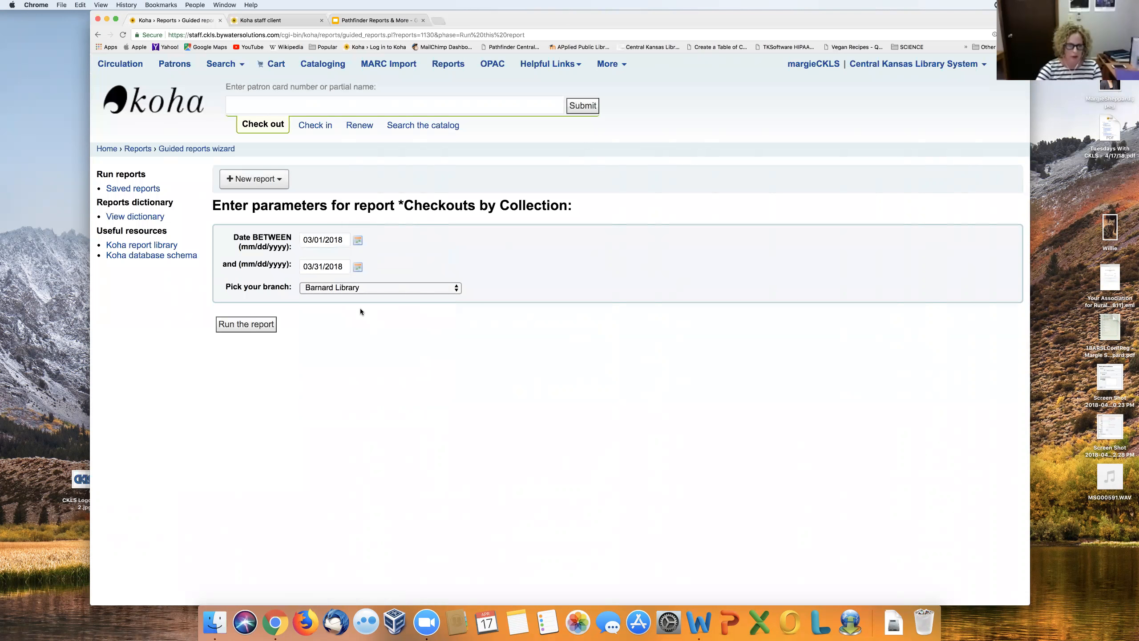
# - Choose Great Bend Public Library as the branch and run the Checkouts by Collection report
pyautogui.click(362, 285)
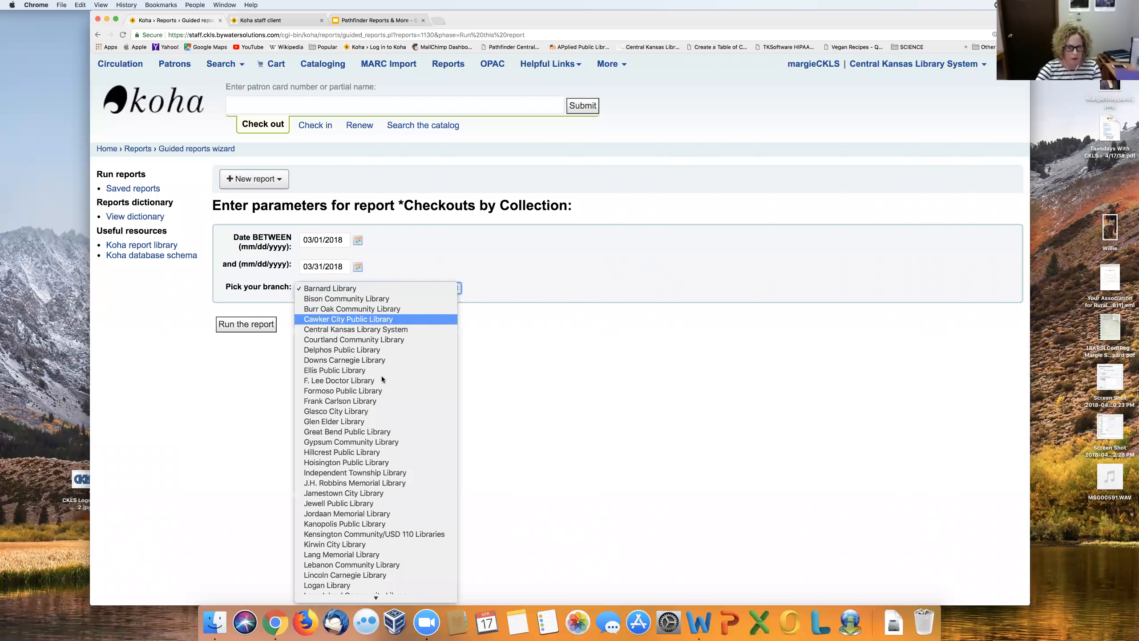
pyautogui.click(376, 432)
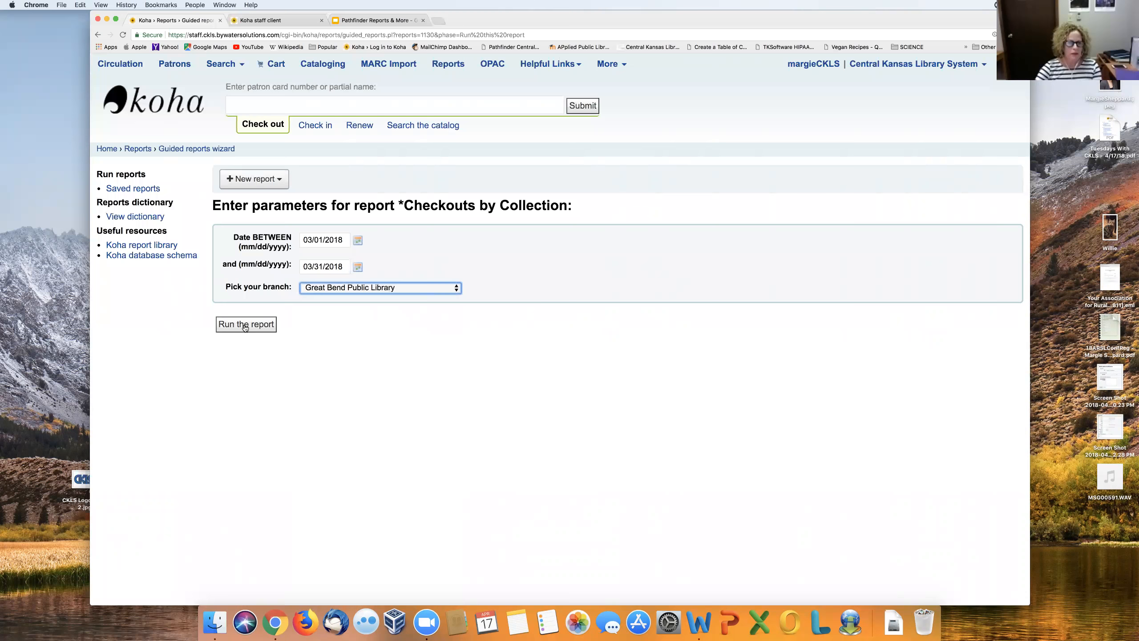
pyautogui.click(246, 326)
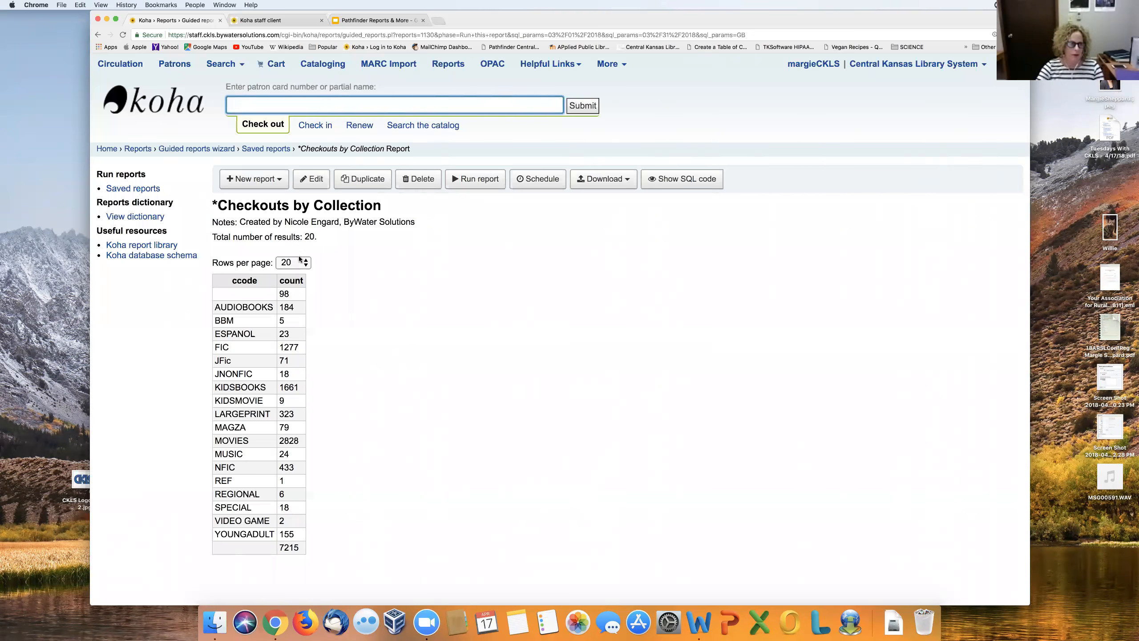
# - Return to the saved reports list and search it for report 1132
pyautogui.click(148, 189)
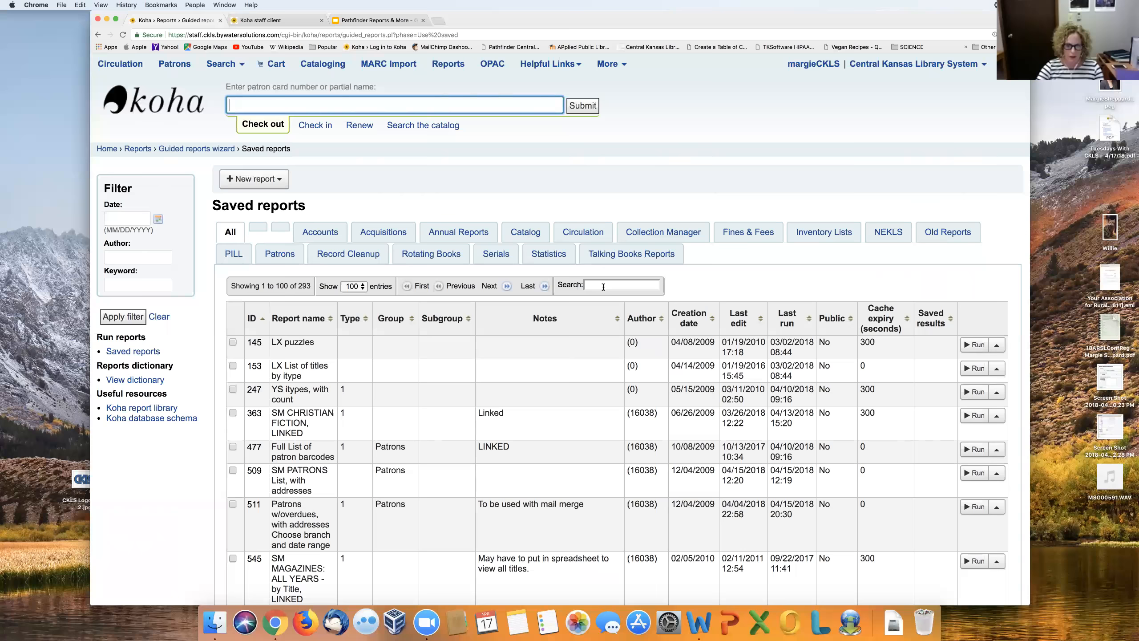
pyautogui.click(604, 285)
pyautogui.write('1132')
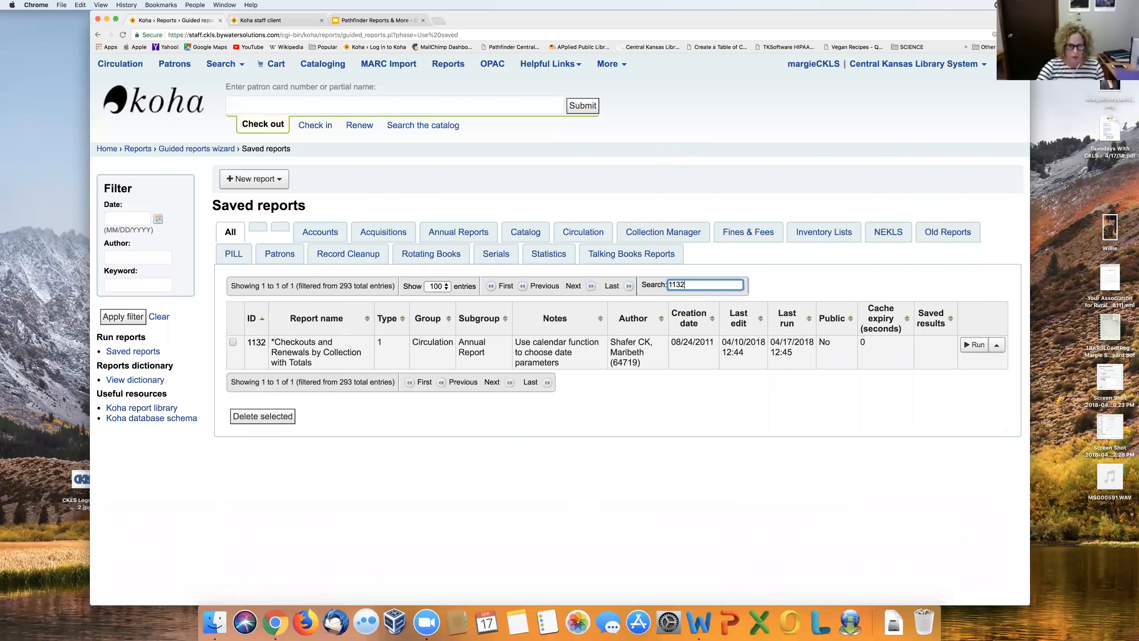
# - Start report 1132, *Checkouts and Renewals by Collection with Totals, and set its start date to 03/01/2018
pyautogui.click(976, 345)
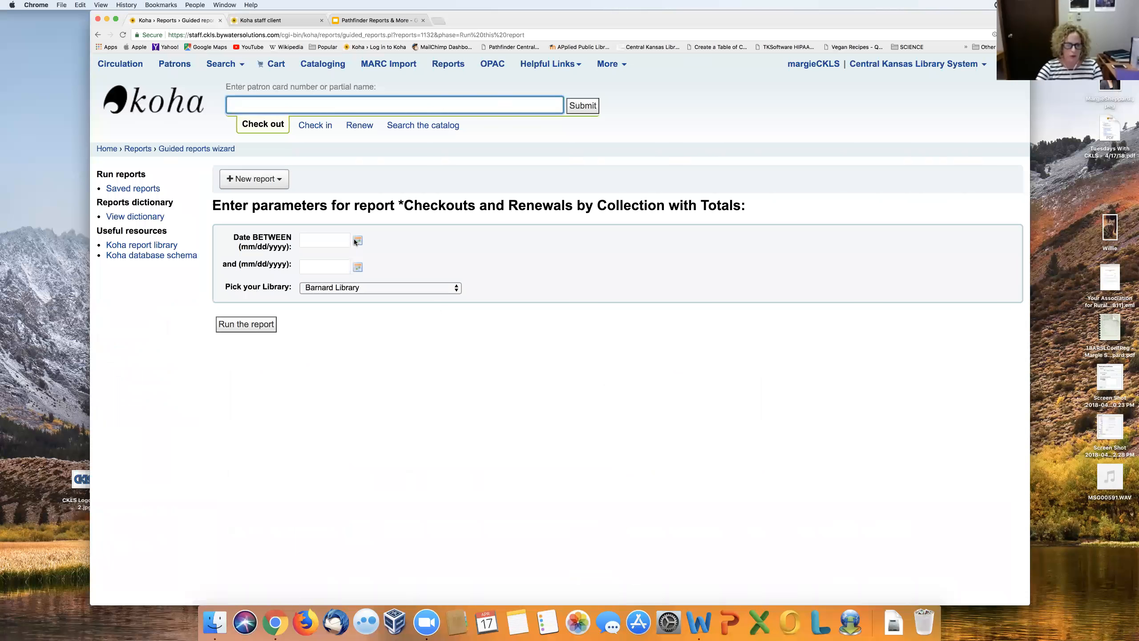
pyautogui.click(356, 241)
pyautogui.click(354, 260)
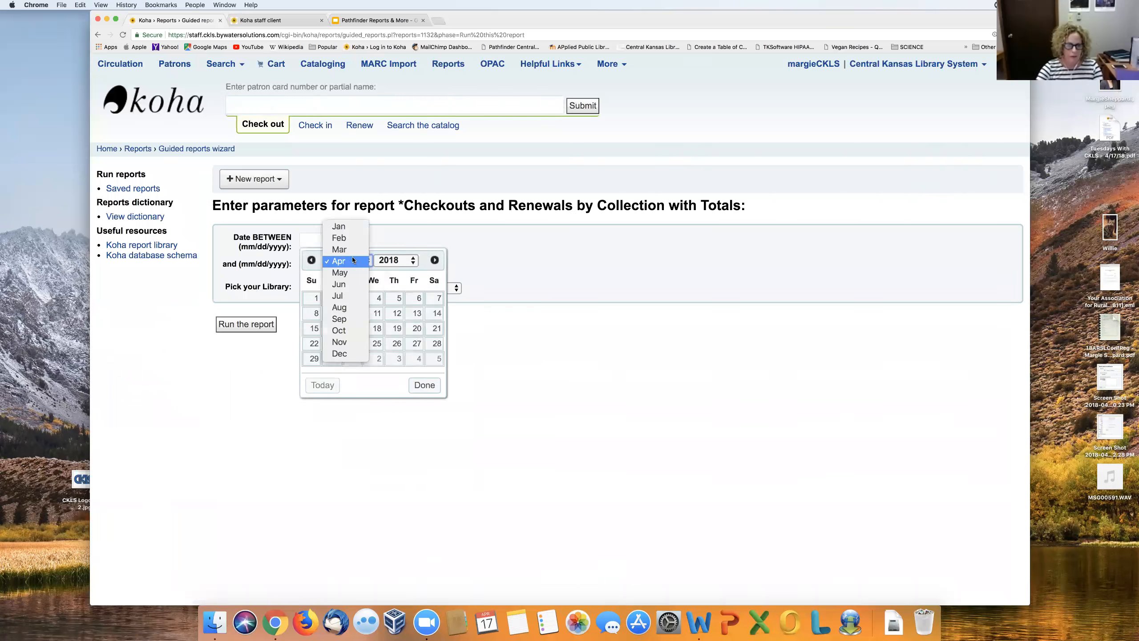
pyautogui.click(351, 254)
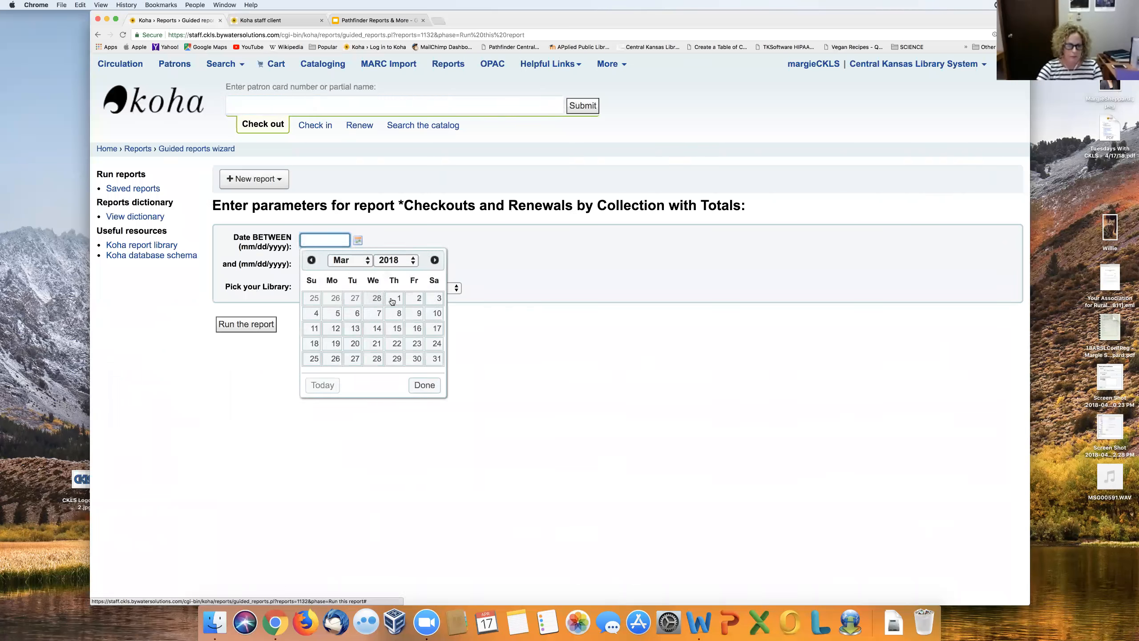
pyautogui.click(395, 299)
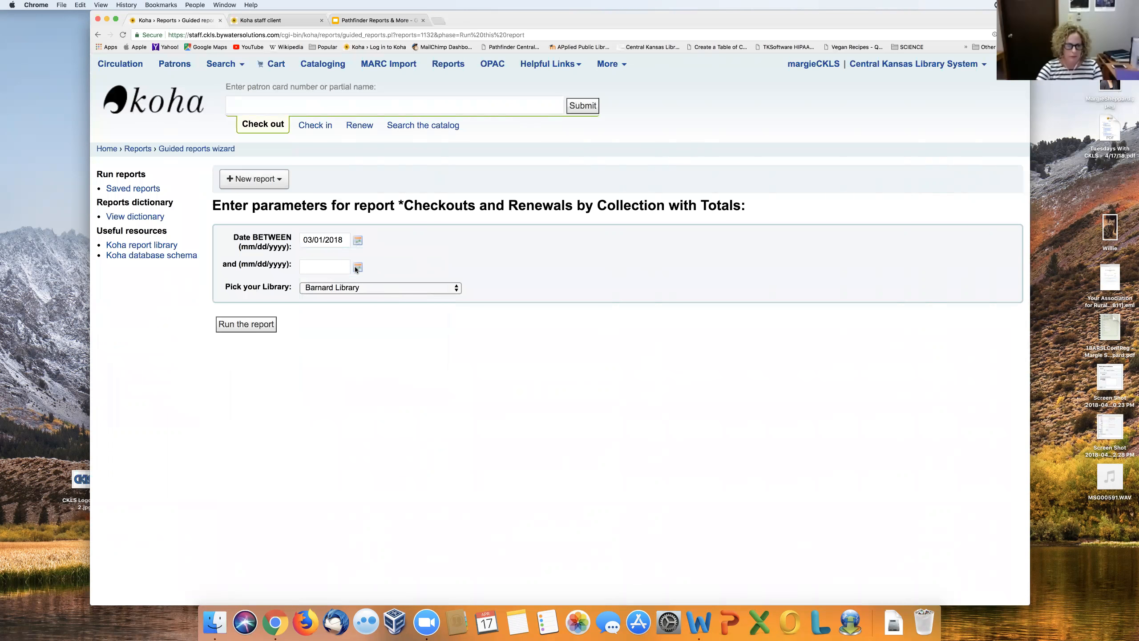
# - Set the end date of the Checkouts and Renewals report to 03/31/2018
pyautogui.click(356, 268)
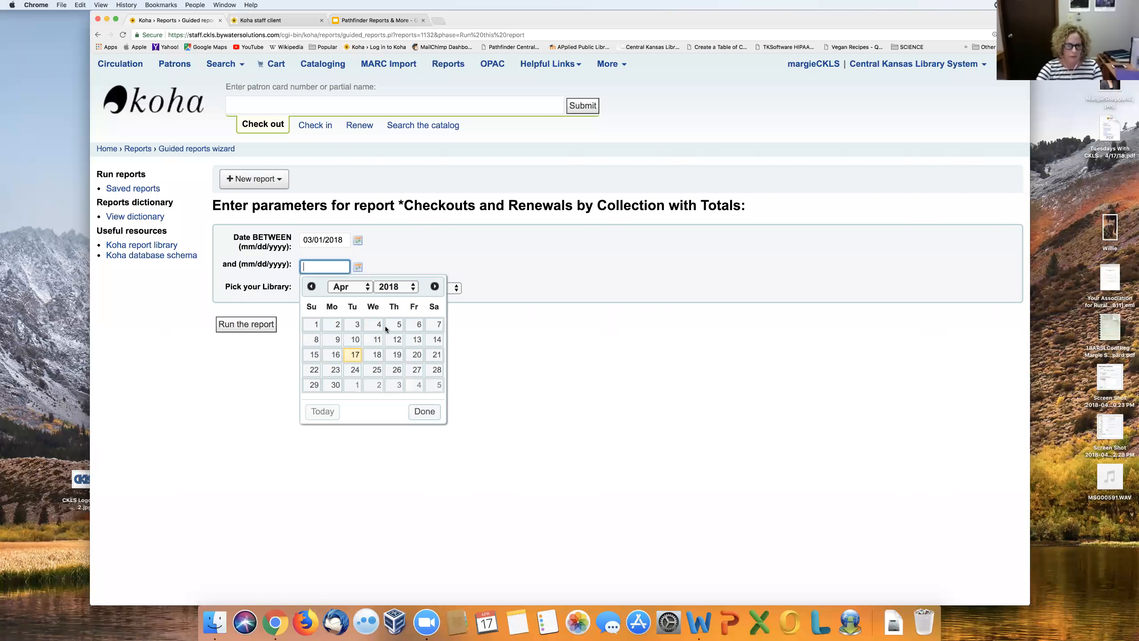
pyautogui.click(339, 289)
pyautogui.click(343, 276)
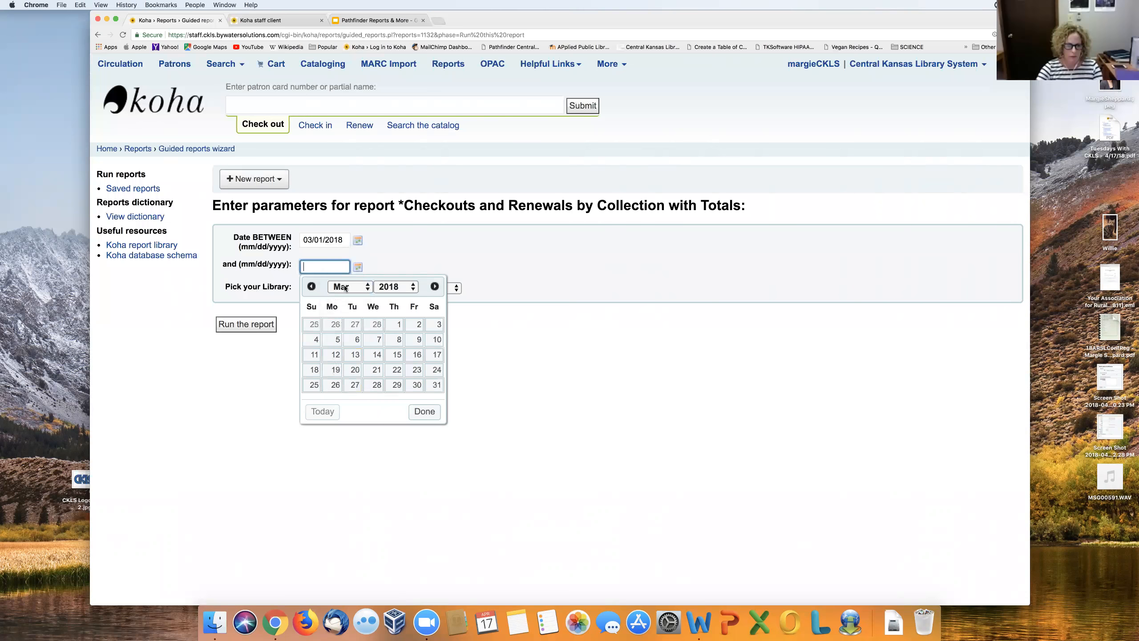
pyautogui.click(435, 385)
# - Choose Great Bend Public Library as the library and run the Checkouts and Renewals by Collection with Totals report
pyautogui.click(388, 288)
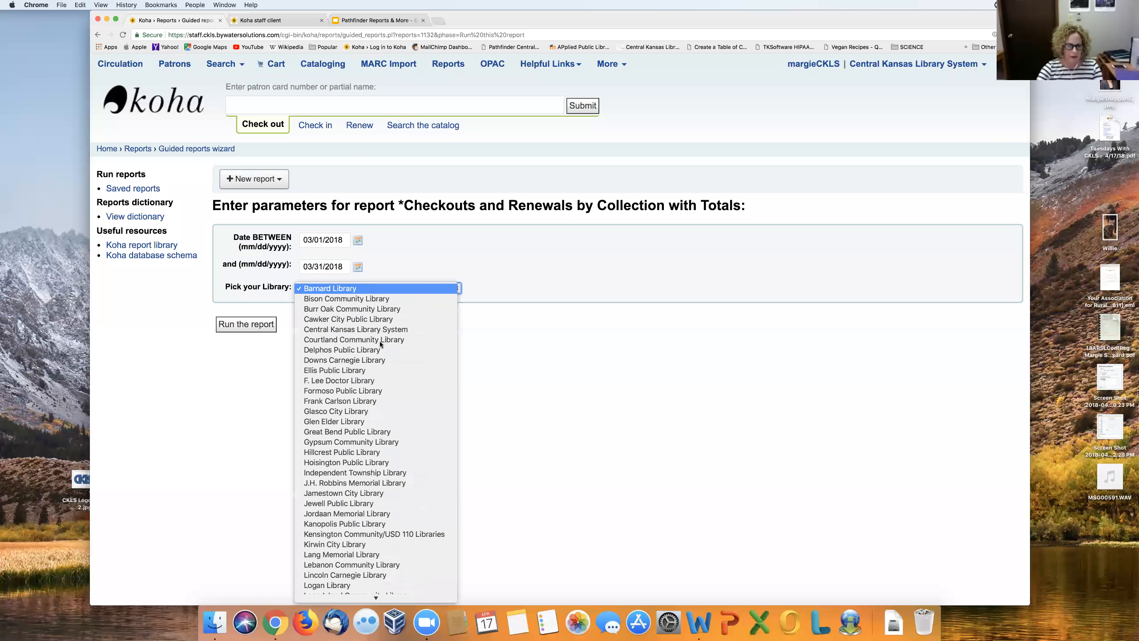
pyautogui.click(361, 430)
pyautogui.click(257, 326)
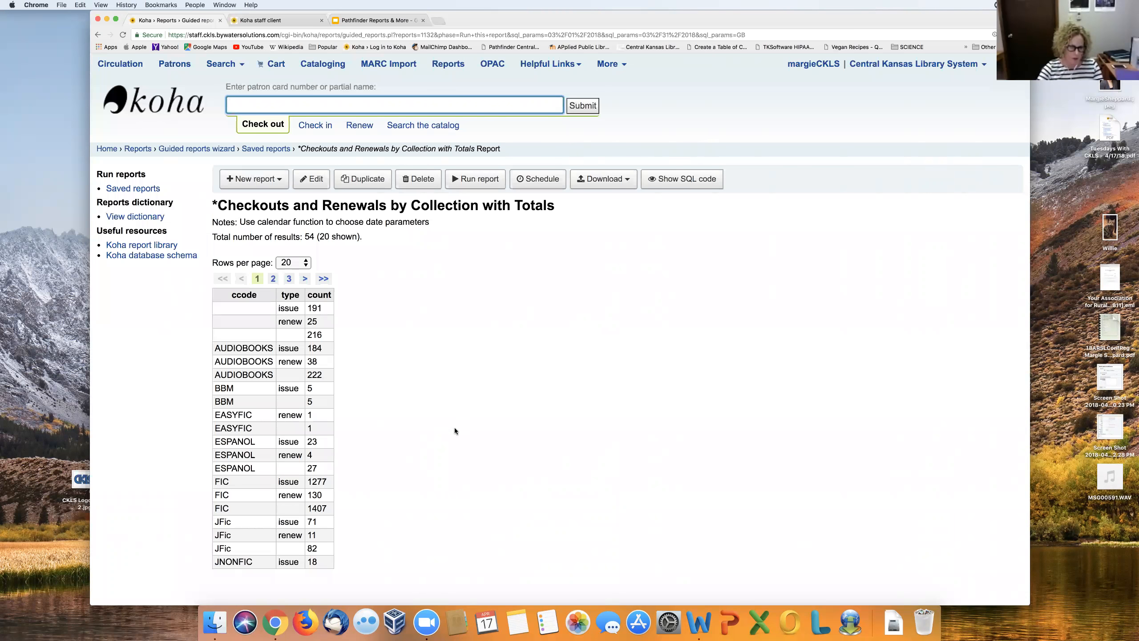
# - Show 100 rows per page in the report results and review the counts for all collections down to the grand total
pyautogui.click(303, 264)
pyautogui.click(292, 287)
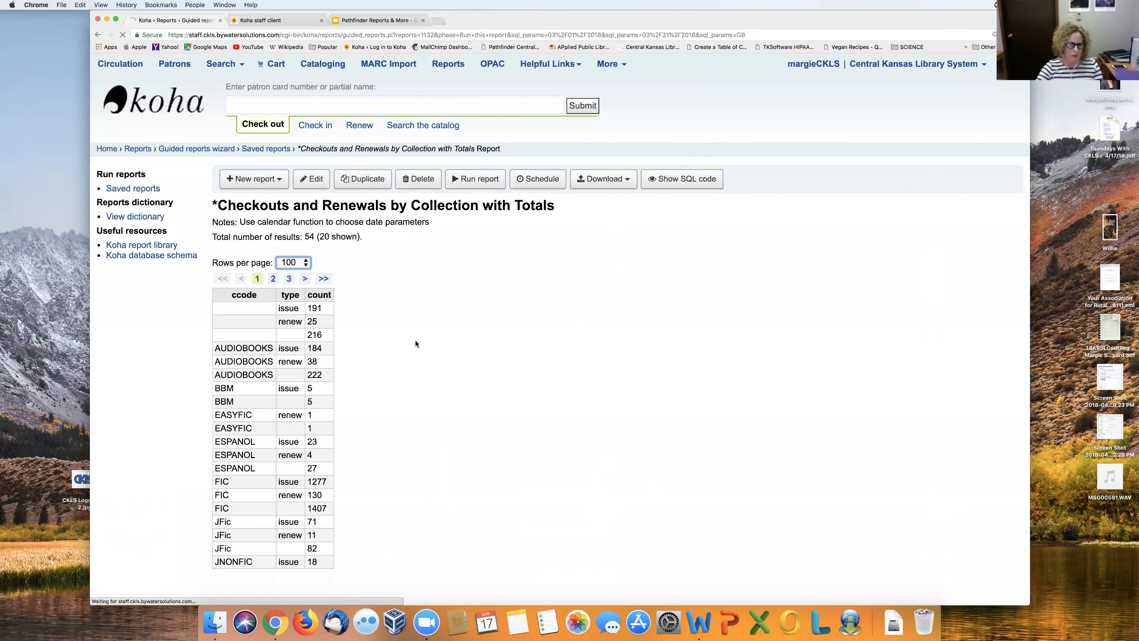
pyautogui.scroll(-10, 416, 344)
pyautogui.scroll(-2, 415, 342)
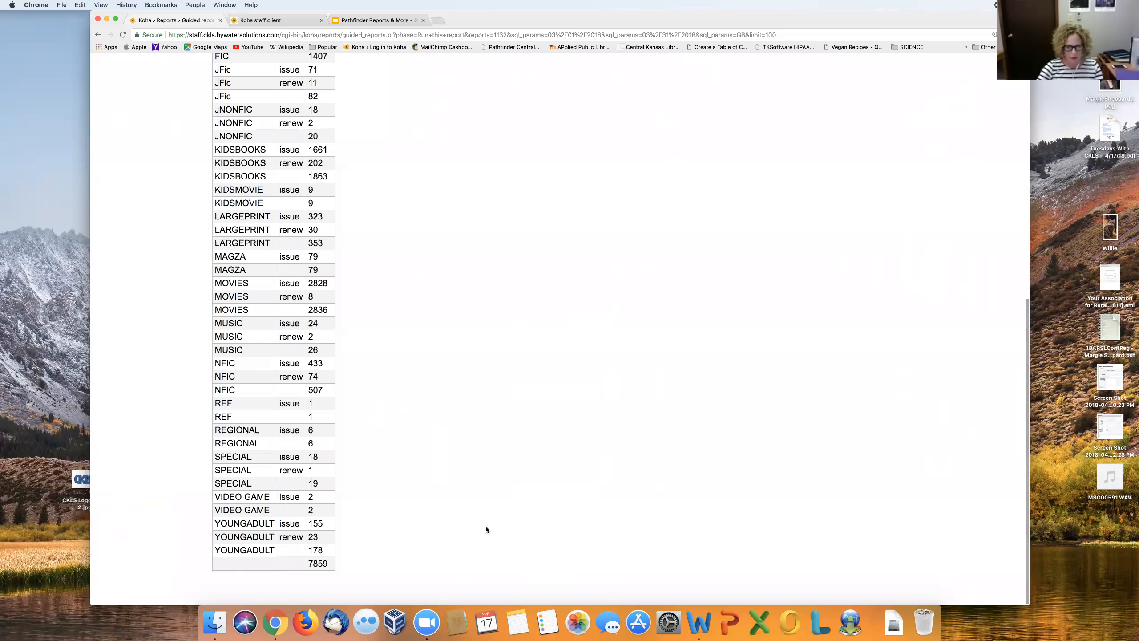
pyautogui.scroll(15, 486, 528)
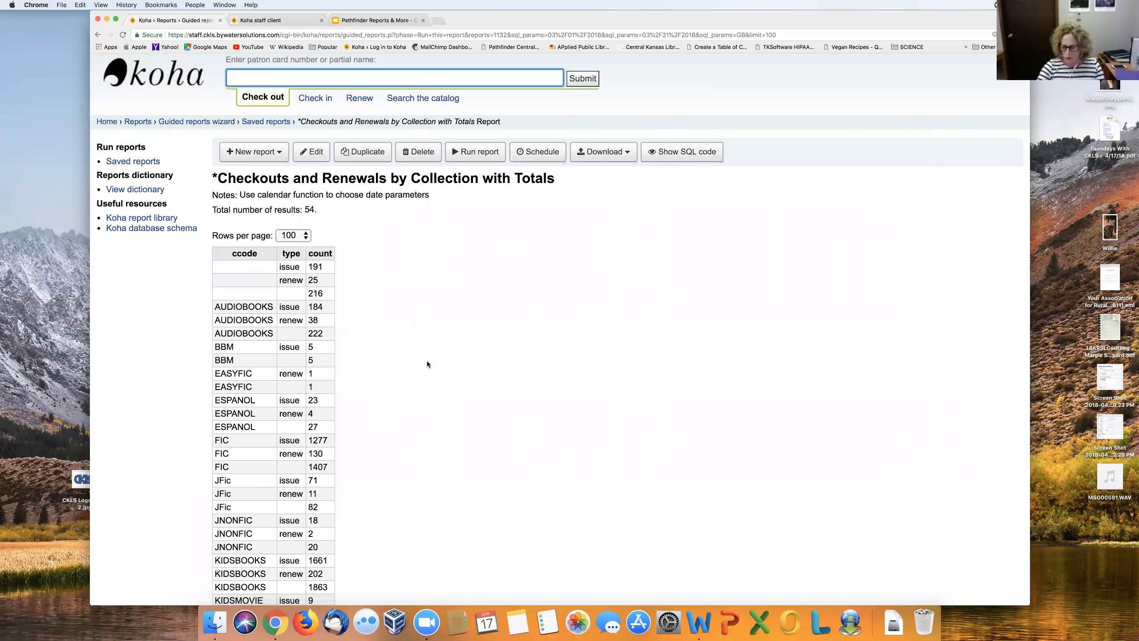
# - Return to the saved reports list and search it for report 1360
pyautogui.click(139, 163)
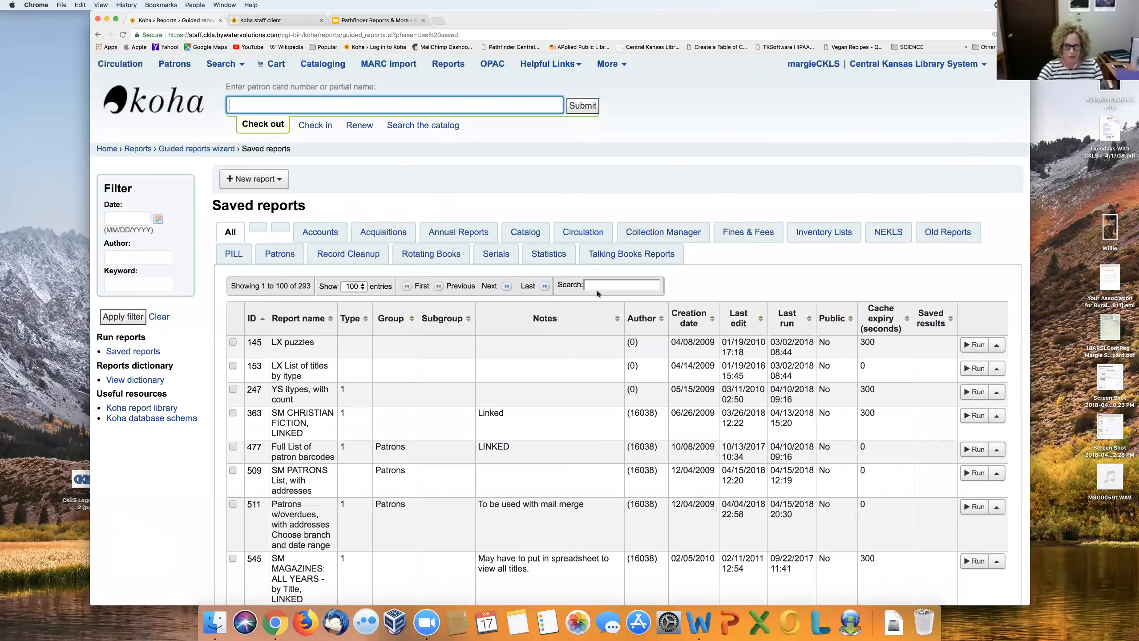
pyautogui.click(596, 285)
pyautogui.write('1360')
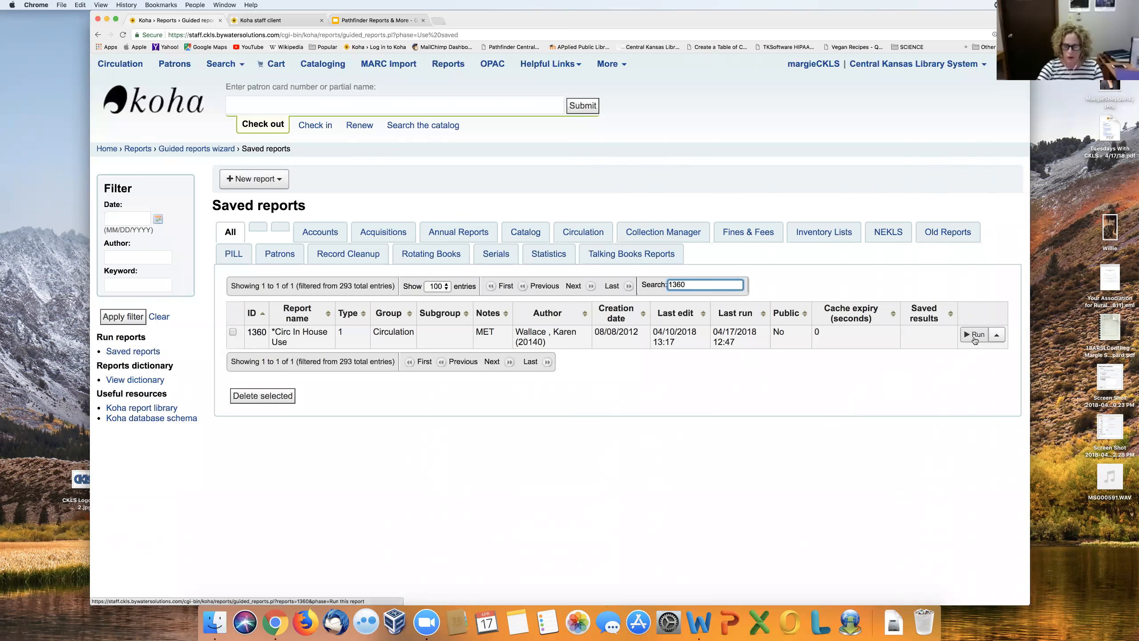
# - Start report 1360, *Circ In House Use, and set its date range from 04/01/2018 to 04/16/2018
pyautogui.click(974, 335)
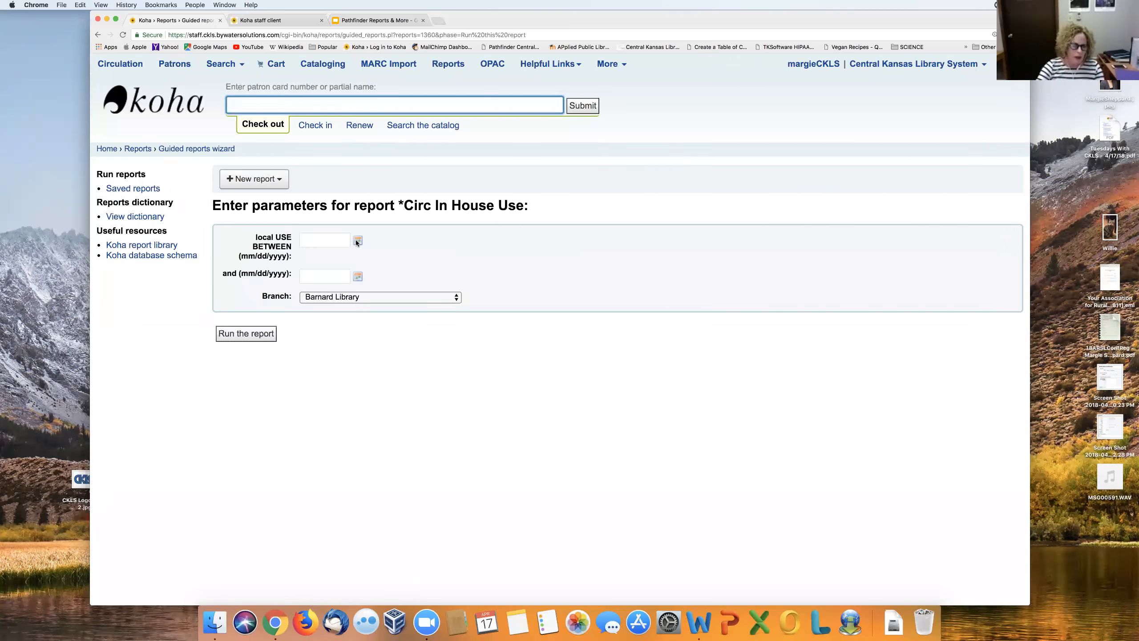
pyautogui.click(356, 240)
pyautogui.click(316, 298)
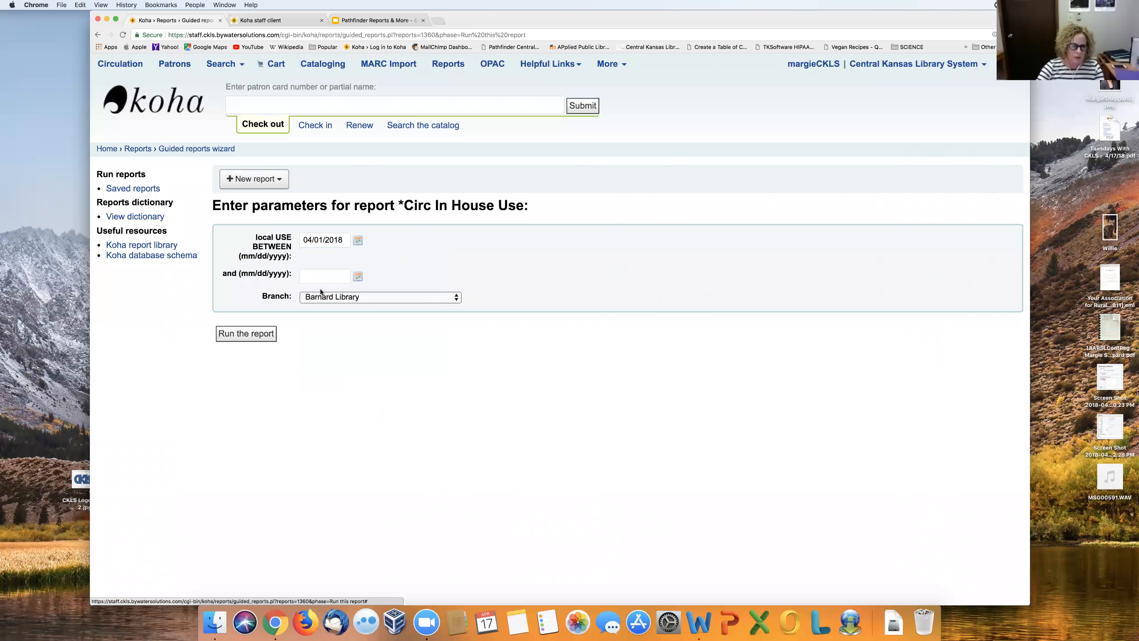
pyautogui.click(355, 276)
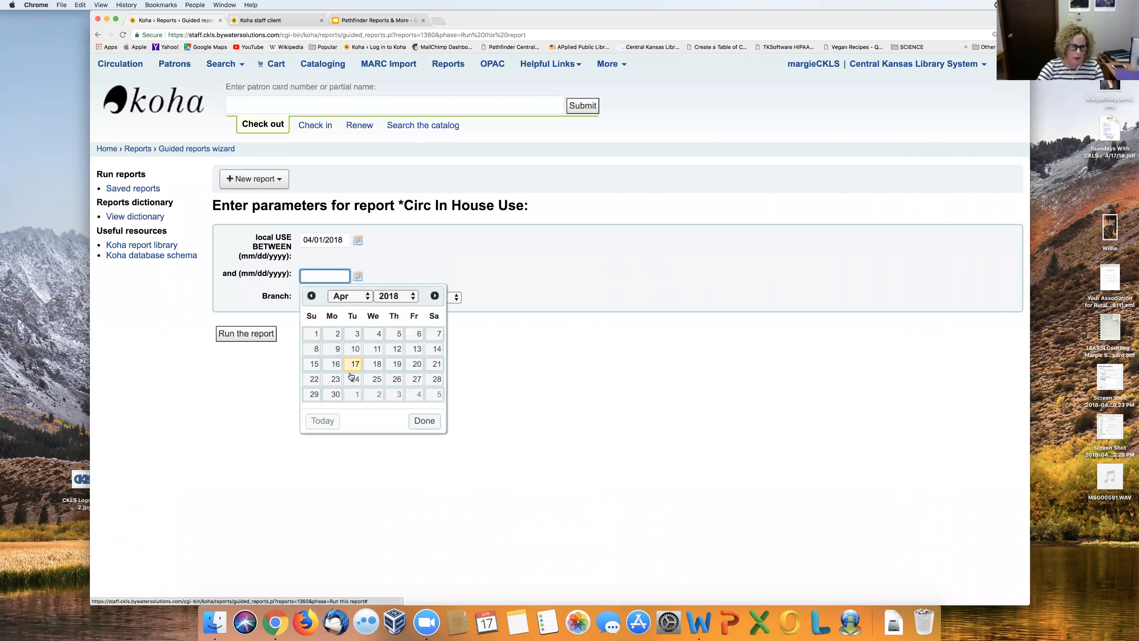
pyautogui.click(335, 364)
# - Choose Great Bend Public Library as the branch and run the Circ In House Use report
pyautogui.click(353, 297)
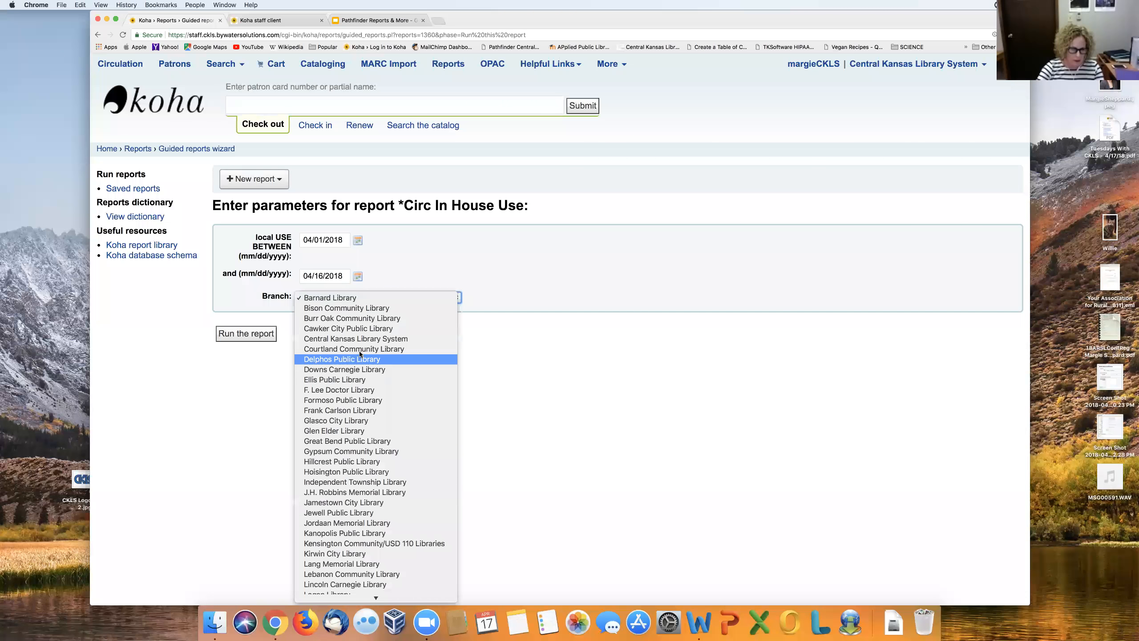
pyautogui.click(371, 440)
pyautogui.click(257, 337)
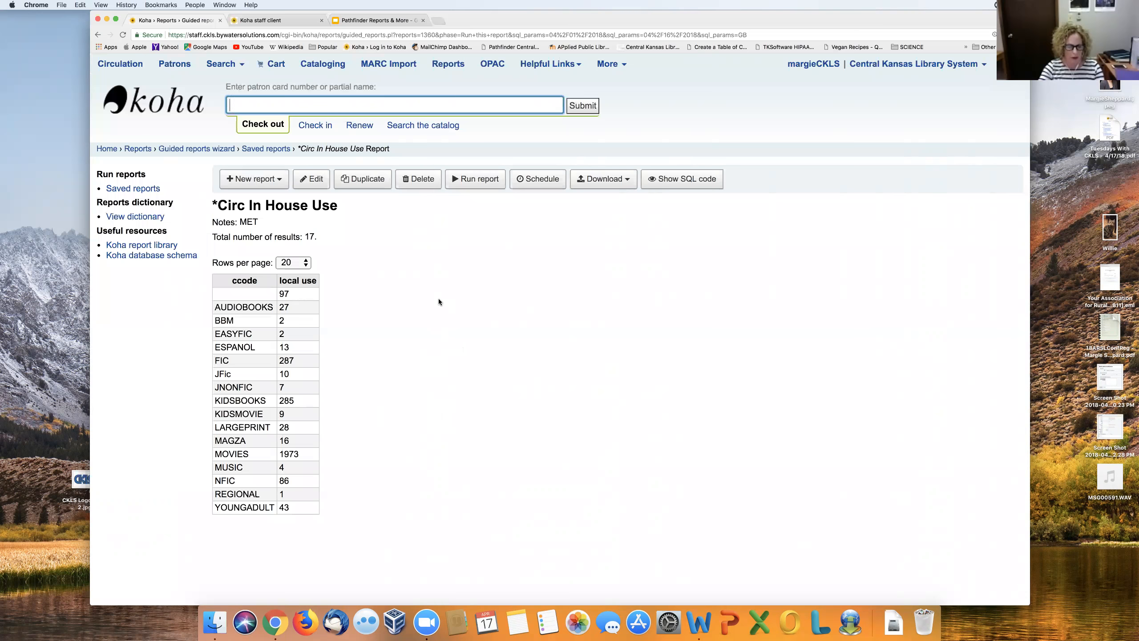
# - Return to the saved reports list and search it for report 1115
pyautogui.click(150, 190)
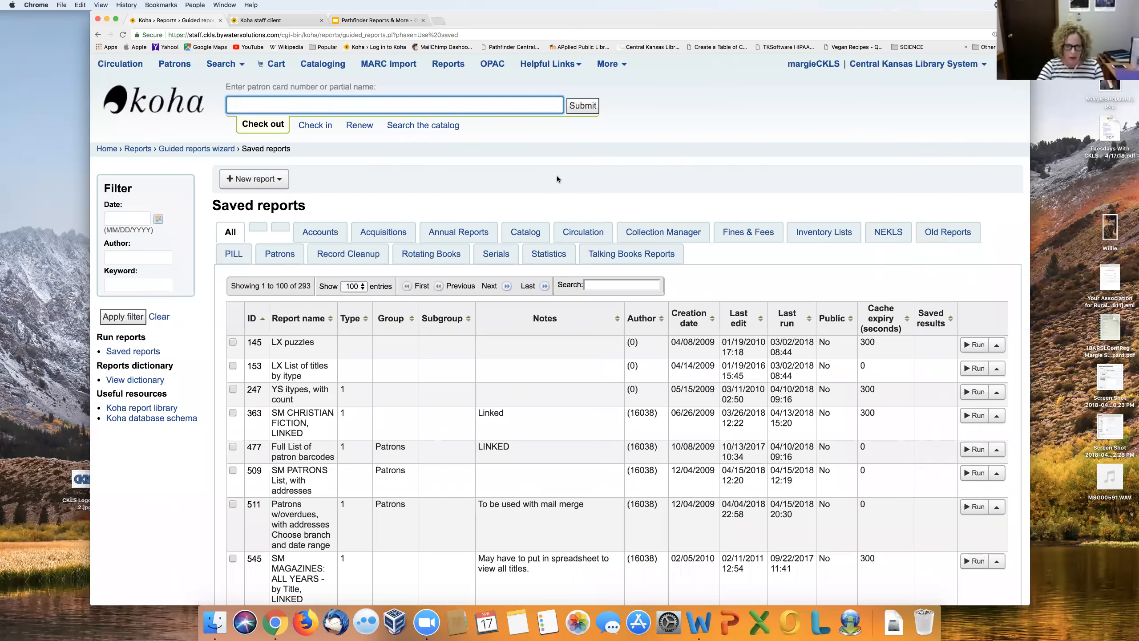
pyautogui.click(601, 285)
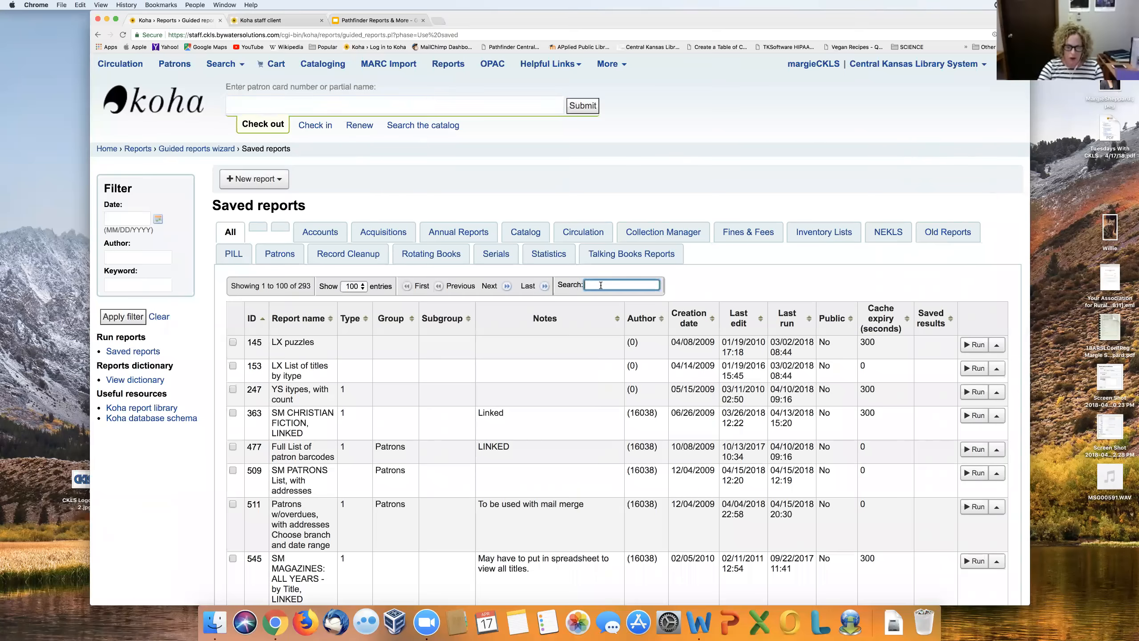
pyautogui.write('1115')
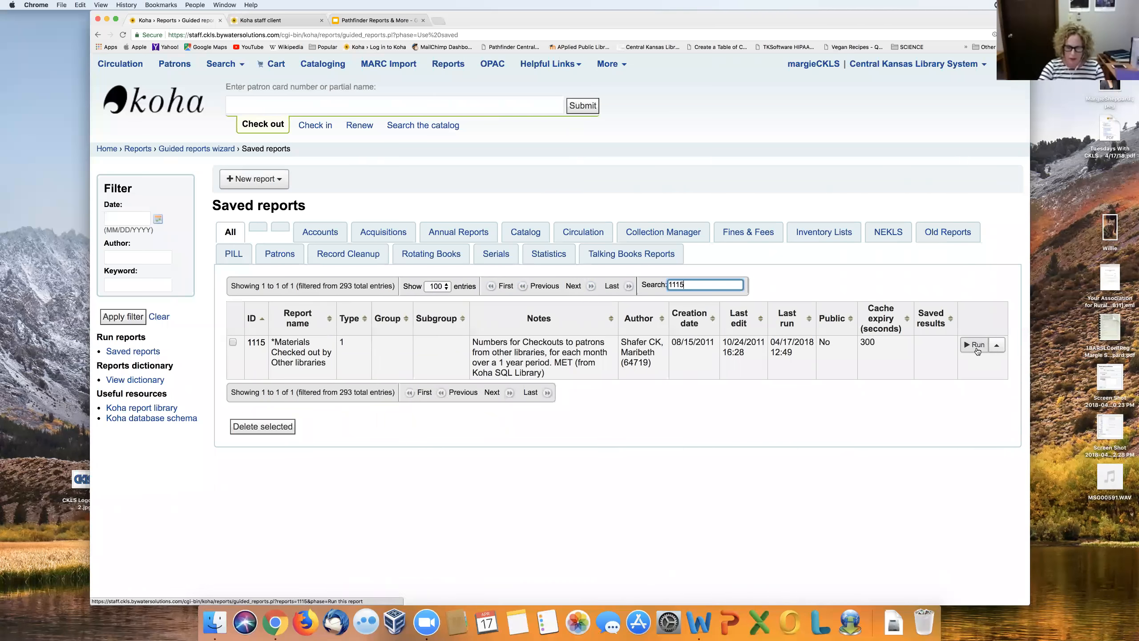
# - Run report 1115, *Materials Checked out by Other libraries, for the Great Bend Public Library branch
pyautogui.click(976, 346)
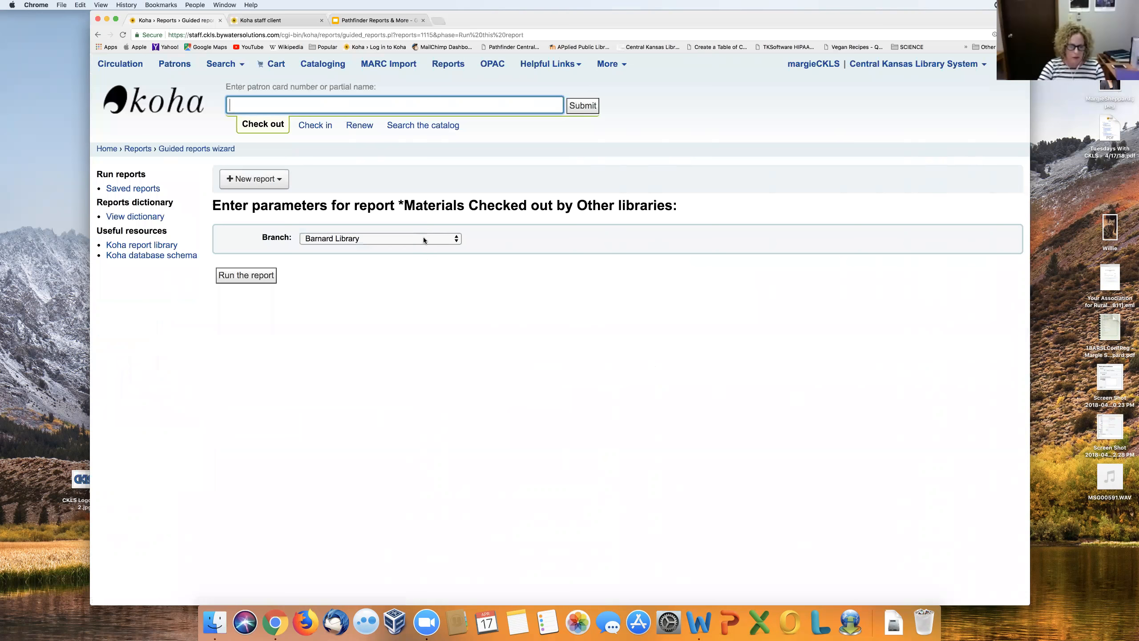
pyautogui.click(424, 239)
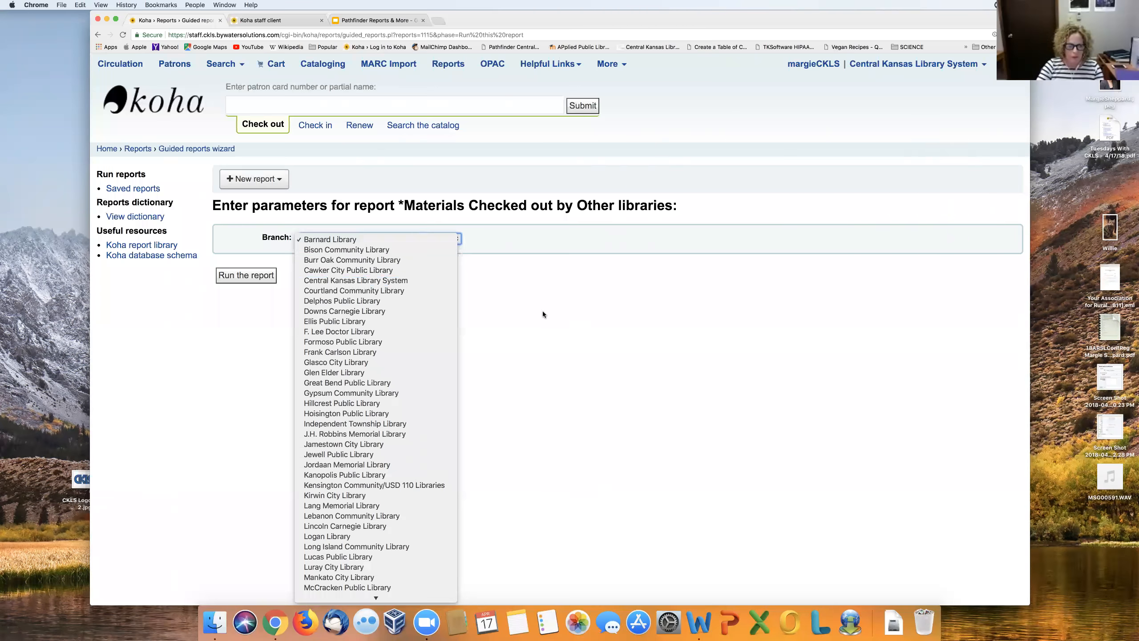
pyautogui.click(376, 383)
pyautogui.click(253, 277)
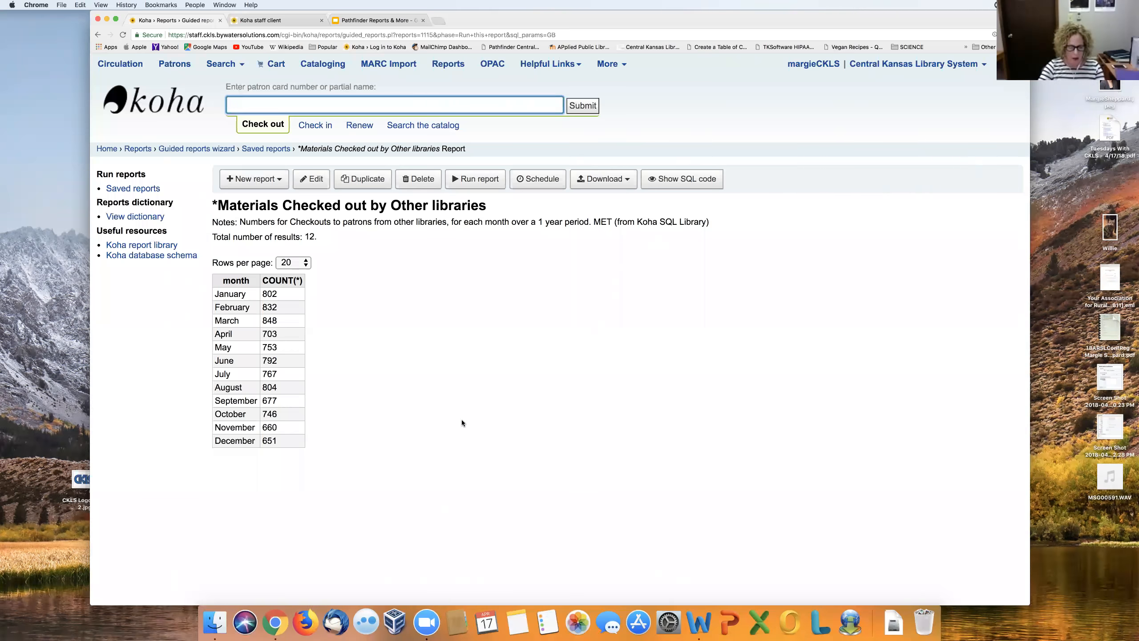
# - Return to the saved reports list and show only the reports in the Patrons group
pyautogui.click(143, 189)
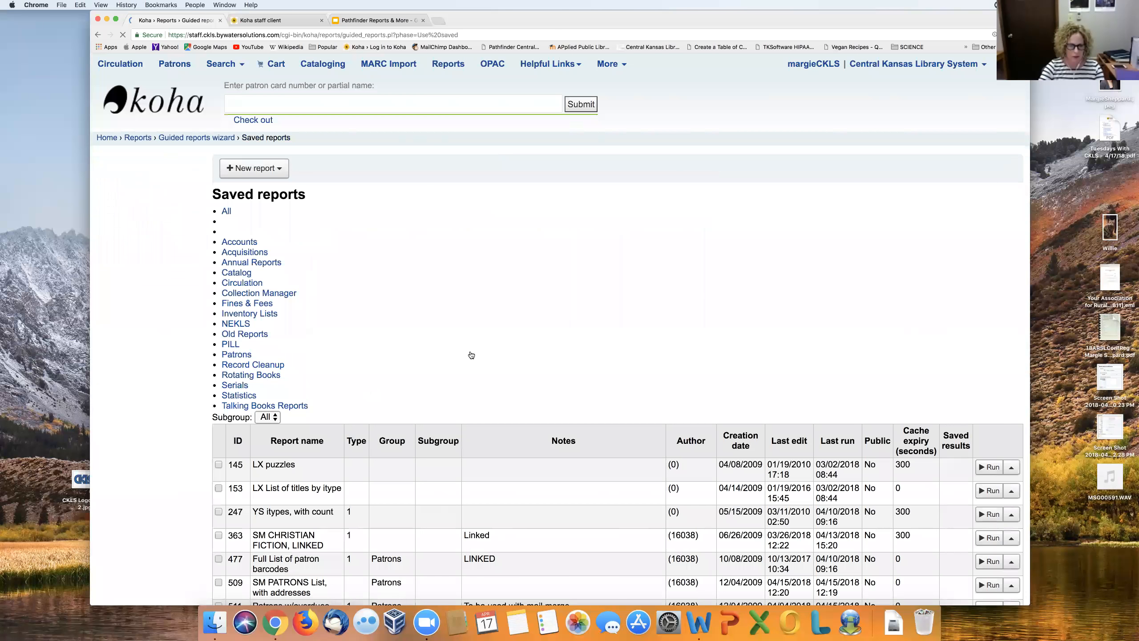
pyautogui.scroll(-2, 431, 361)
pyautogui.scroll(-1, 432, 363)
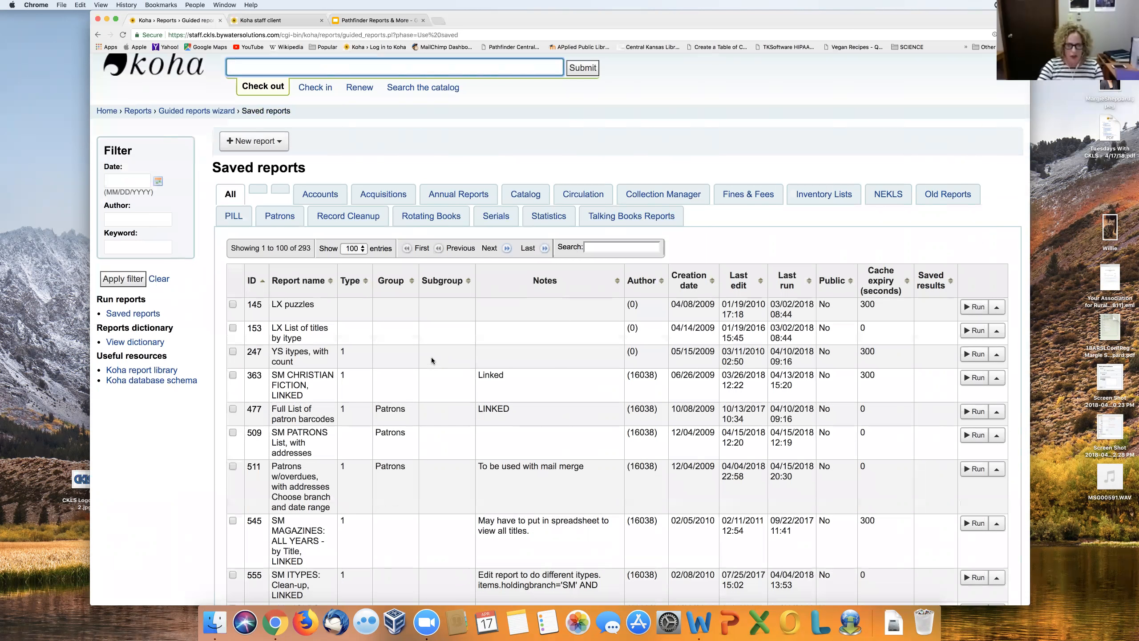
pyautogui.click(281, 216)
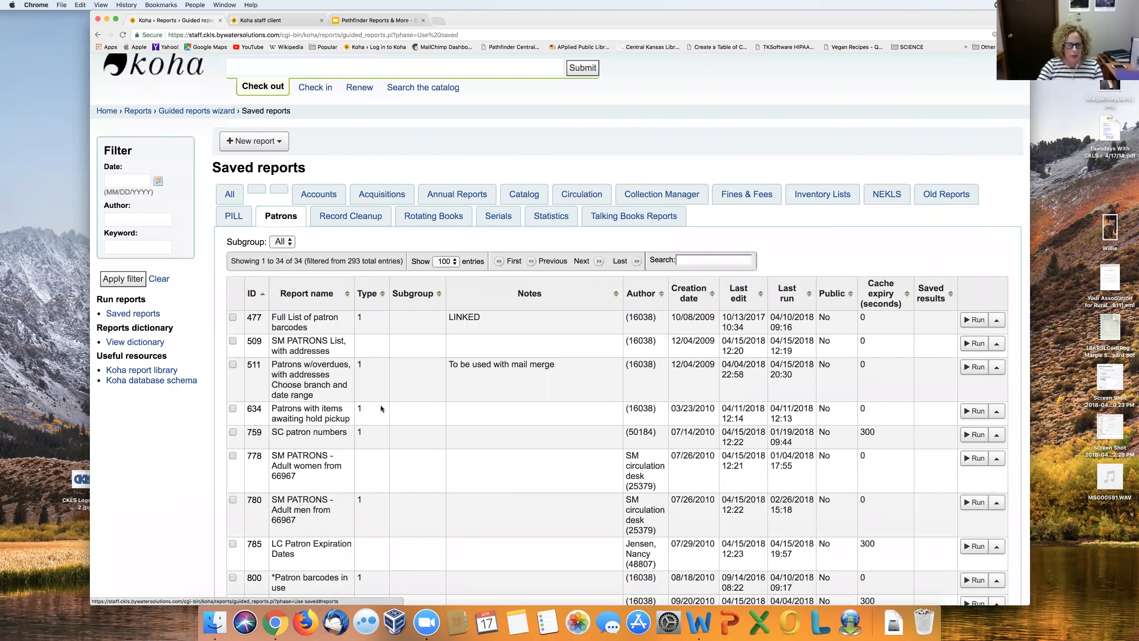
# - Look through the names and notes of the saved Patrons reports, including the patron lists and new patron counts
pyautogui.scroll(-3, 381, 406)
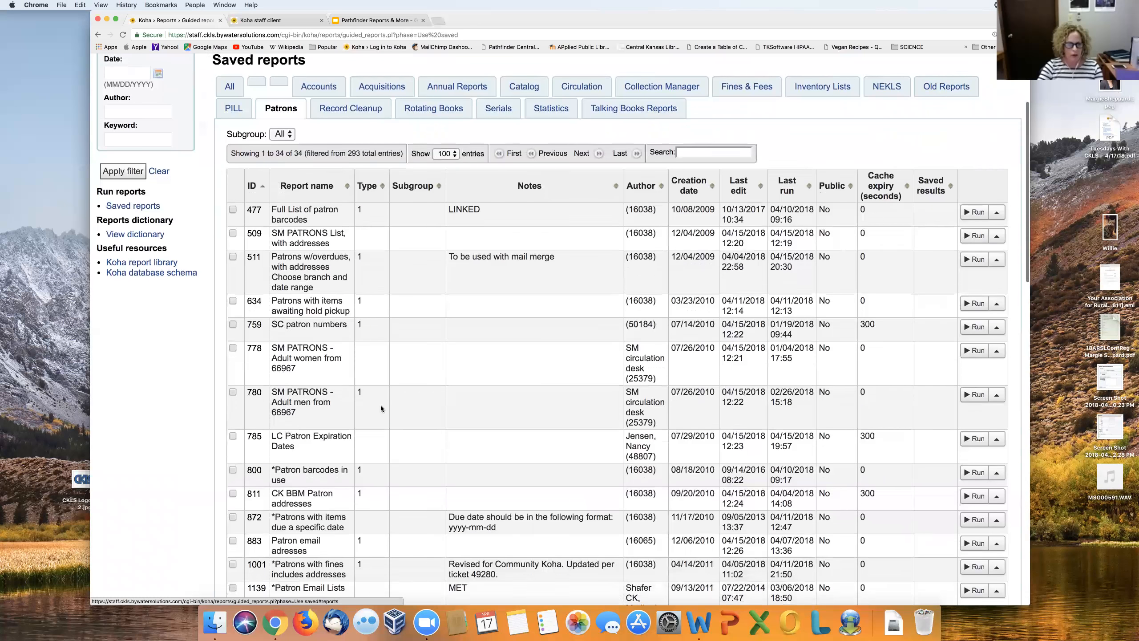
pyautogui.scroll(-1, 381, 408)
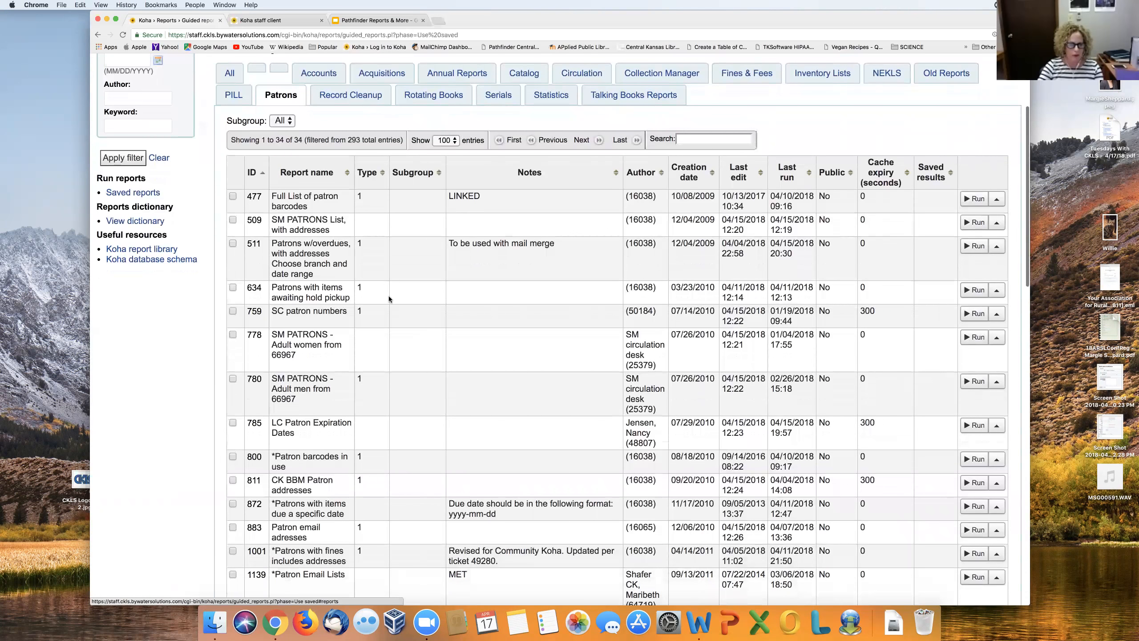
pyautogui.scroll(-1, 406, 368)
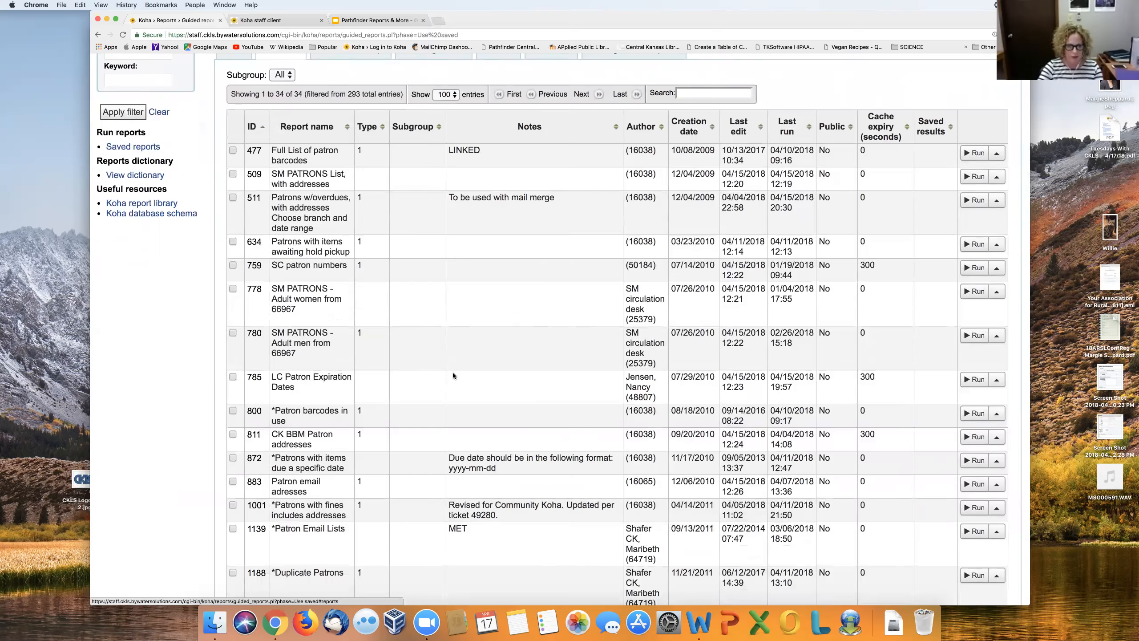
pyautogui.scroll(-3, 454, 376)
pyautogui.scroll(-6, 453, 374)
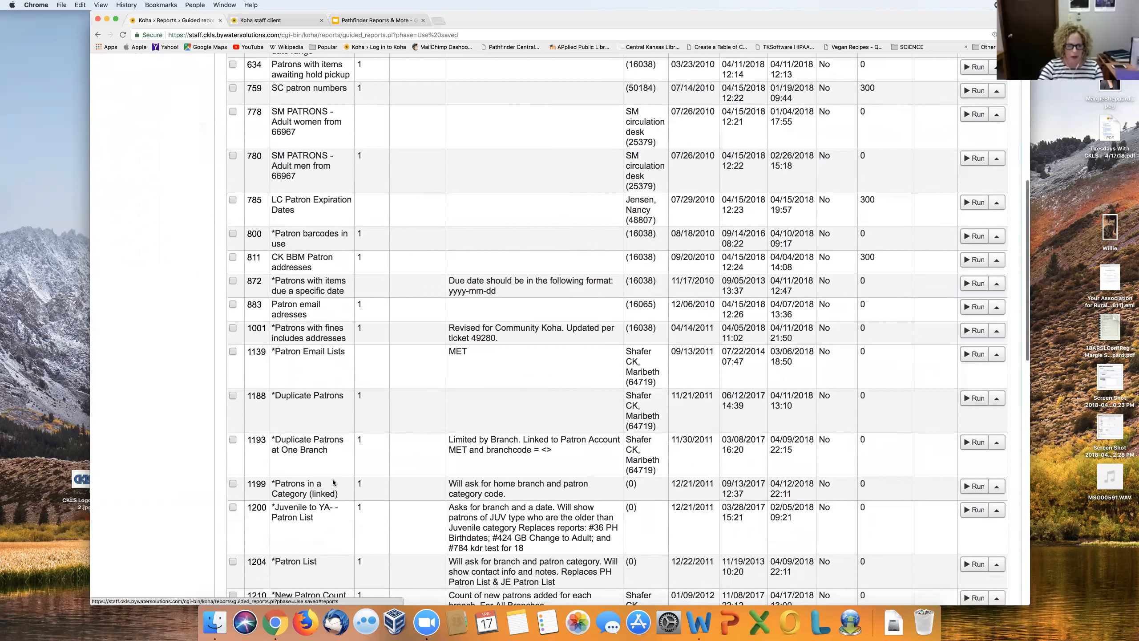
pyautogui.scroll(-8, 333, 483)
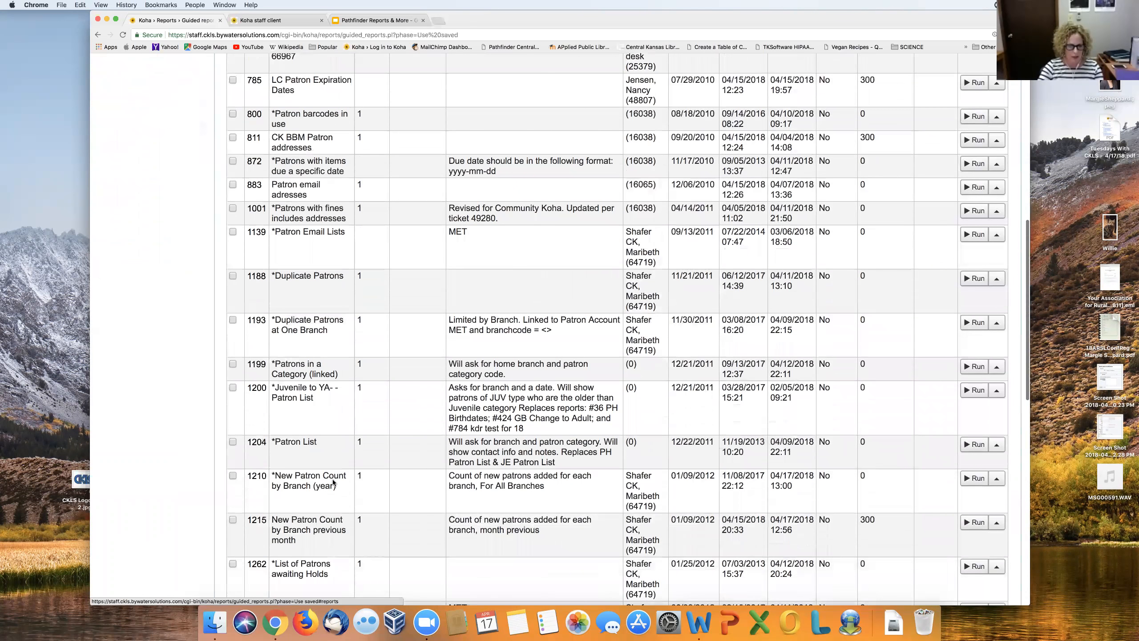
pyautogui.scroll(-2, 332, 480)
pyautogui.scroll(-3, 333, 479)
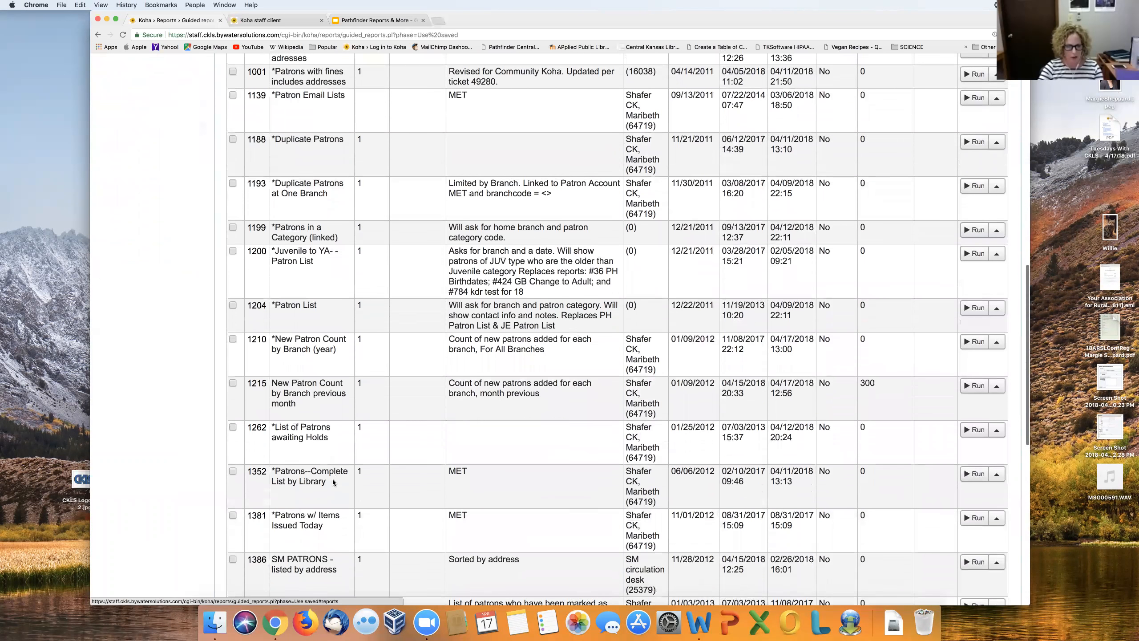
pyautogui.scroll(10, 333, 480)
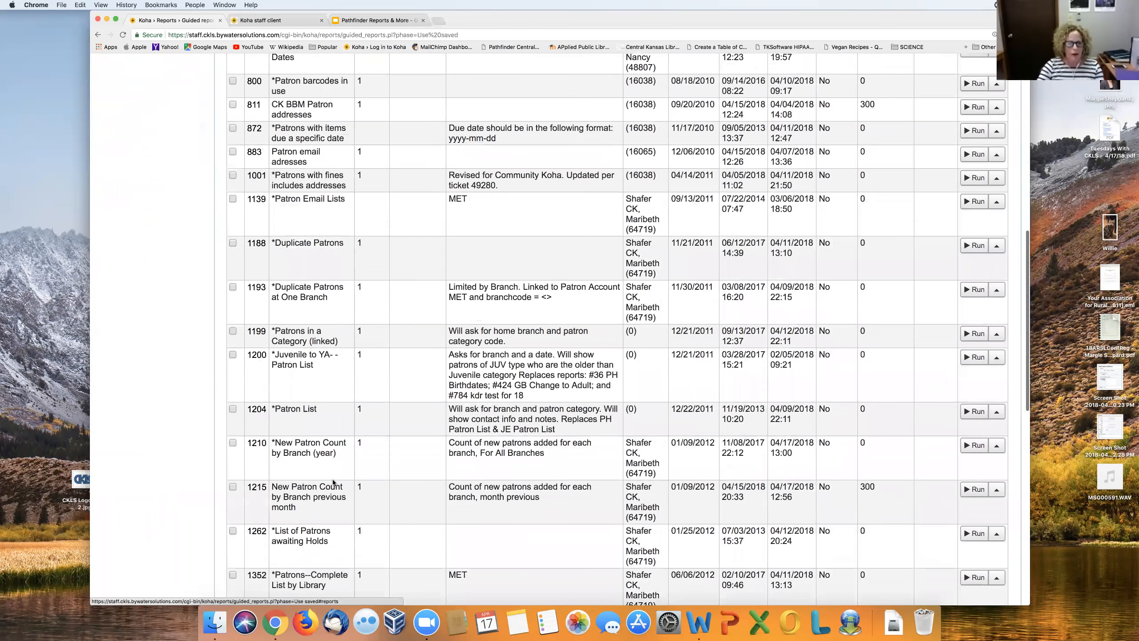
pyautogui.scroll(8, 333, 479)
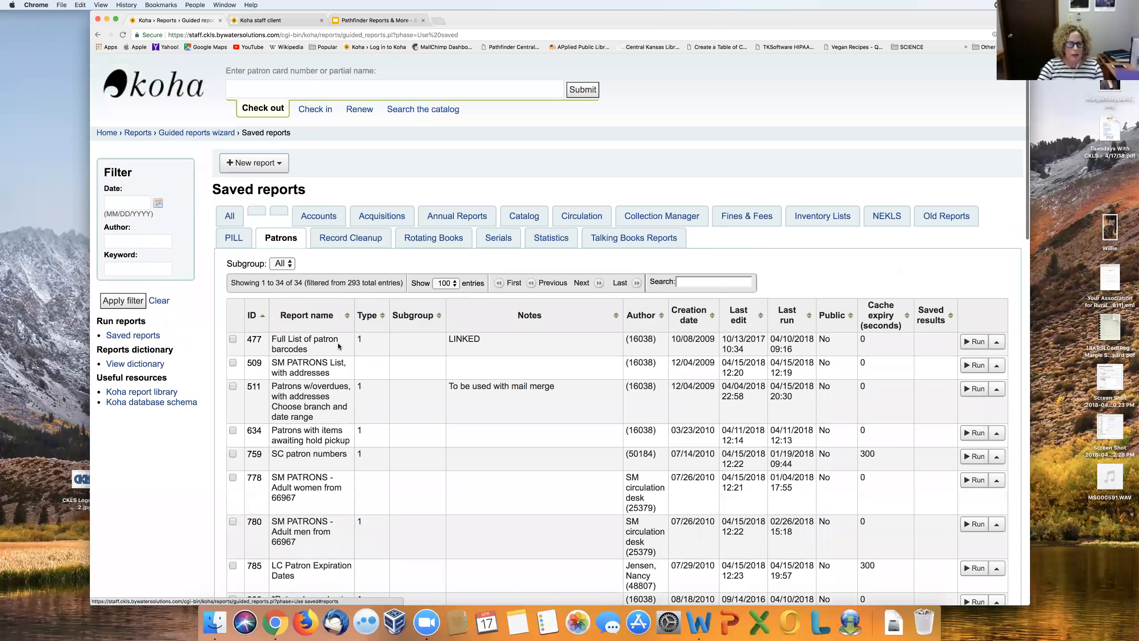
# - Show all the saved reports again and search the list for report 1646
pyautogui.click(230, 218)
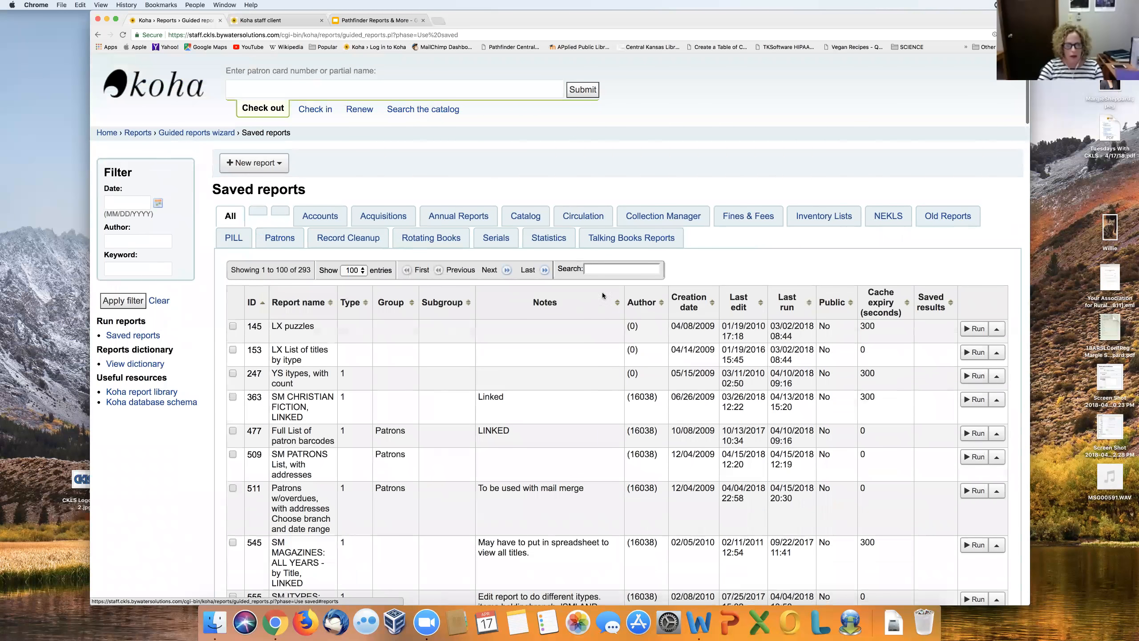
pyautogui.click(606, 269)
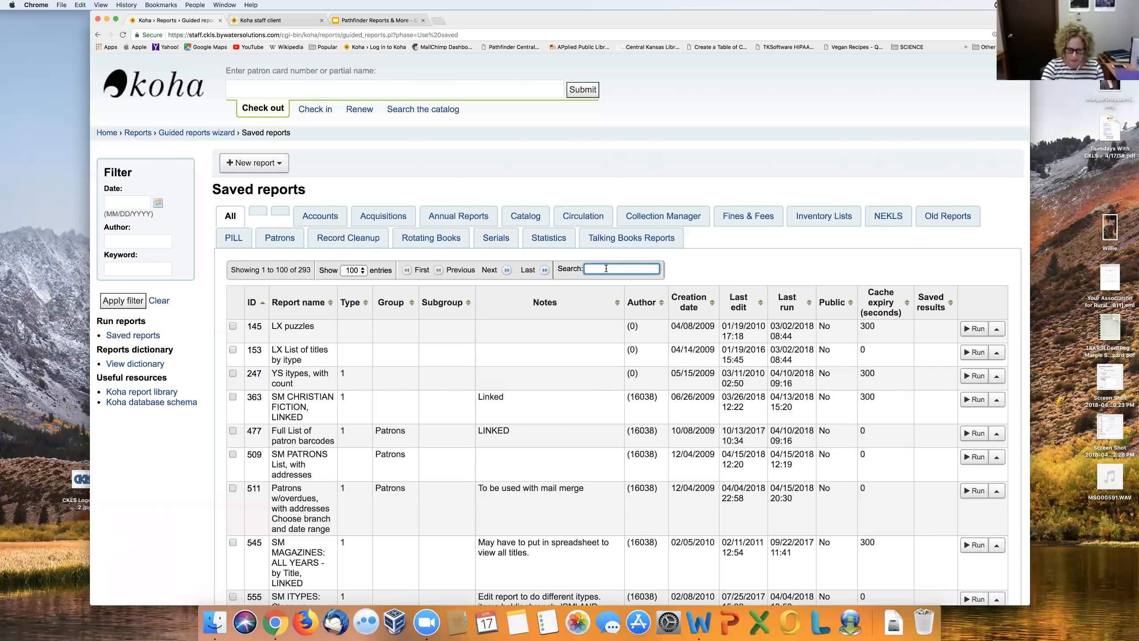
pyautogui.write('1646')
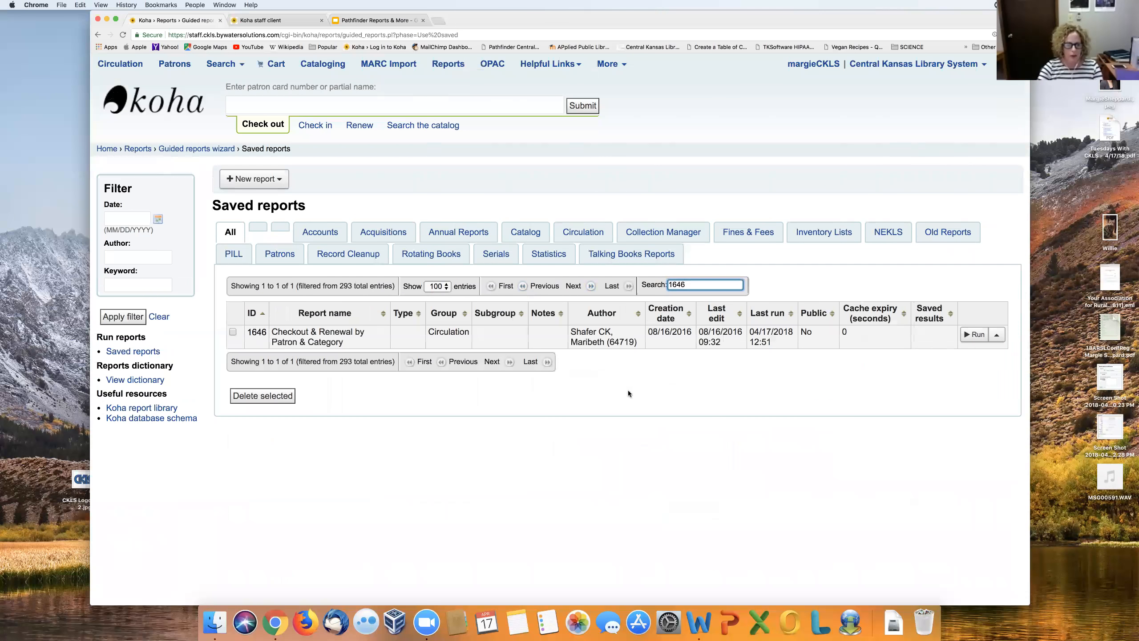
# - Run report 1646, Checkout & Renewal by Patron & Category, from 04/01/2018 to 04/15/2018 for the Great Bend Public Library
pyautogui.click(977, 335)
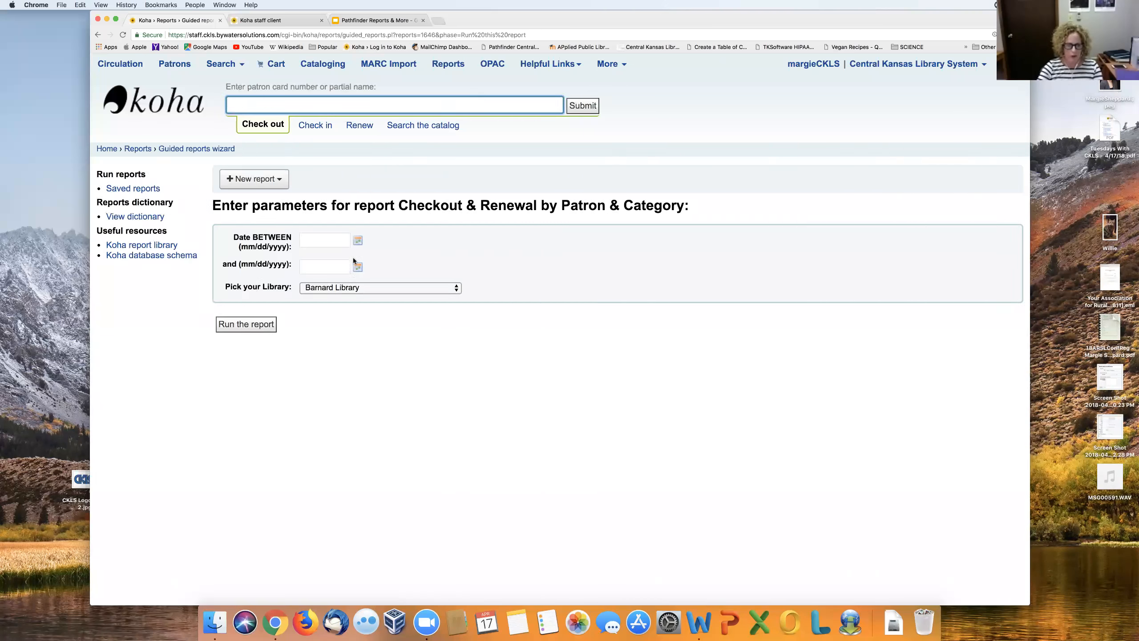
pyautogui.click(360, 243)
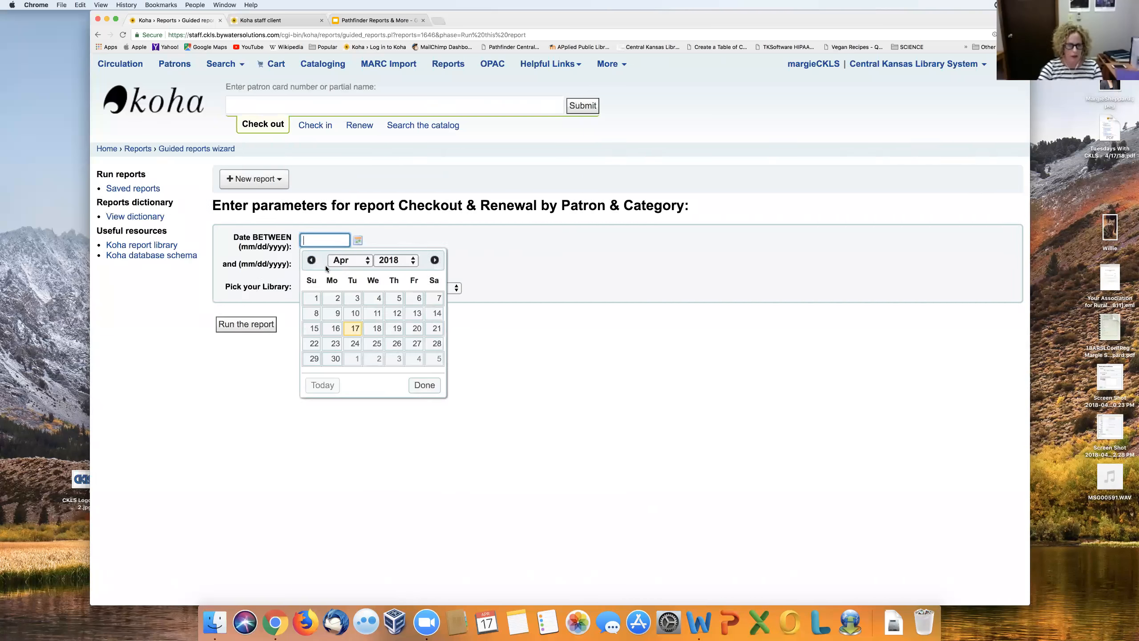
pyautogui.click(311, 297)
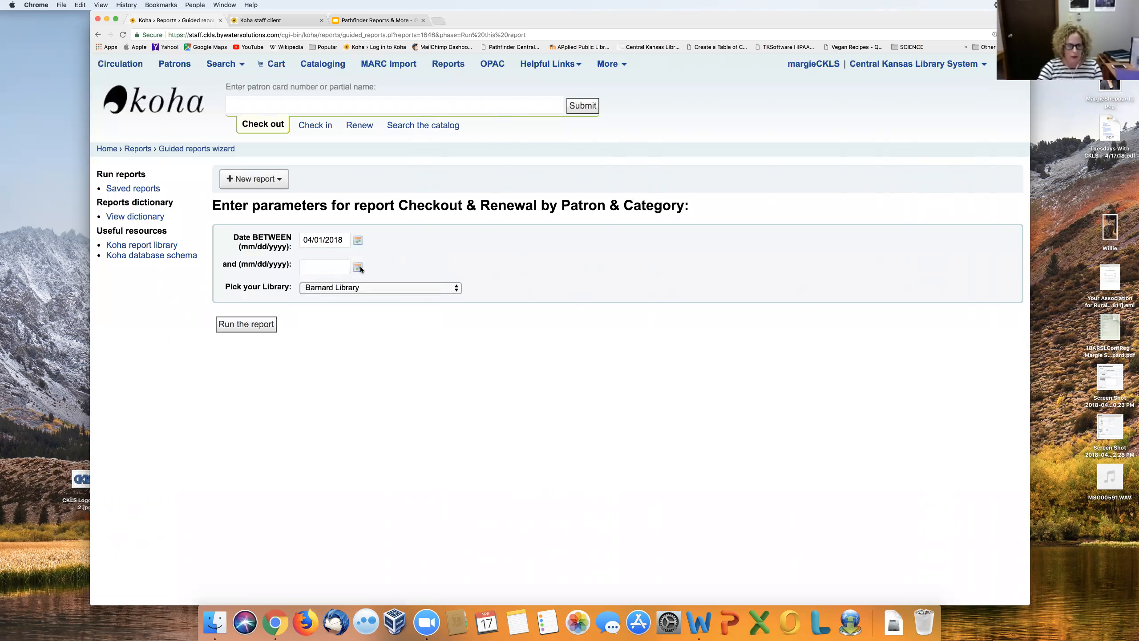
pyautogui.click(358, 268)
pyautogui.click(314, 355)
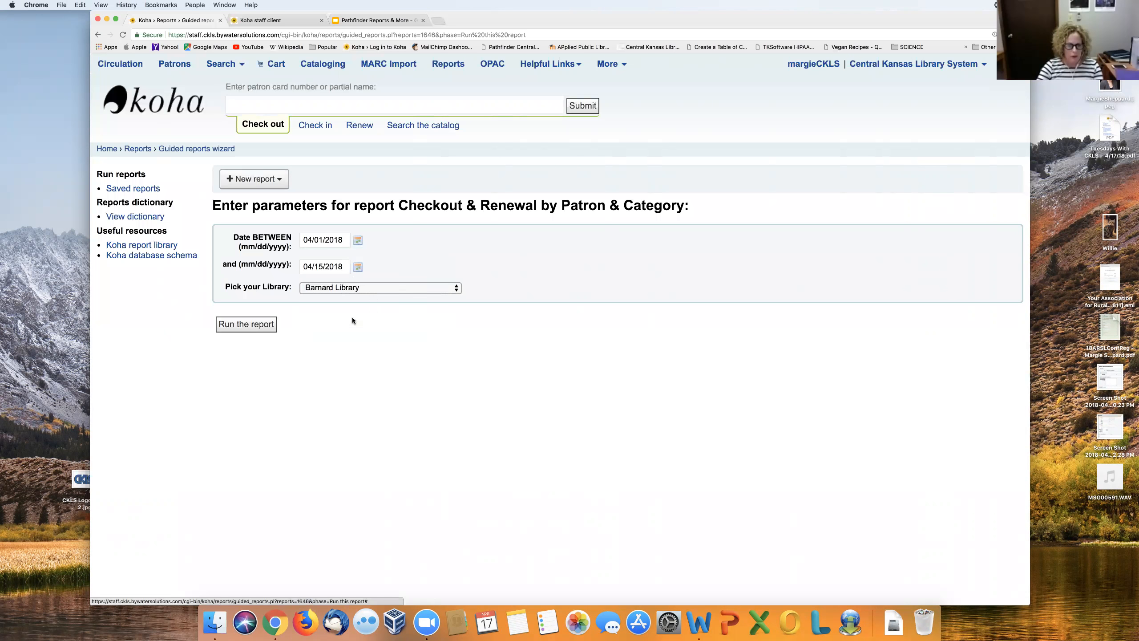
pyautogui.click(366, 289)
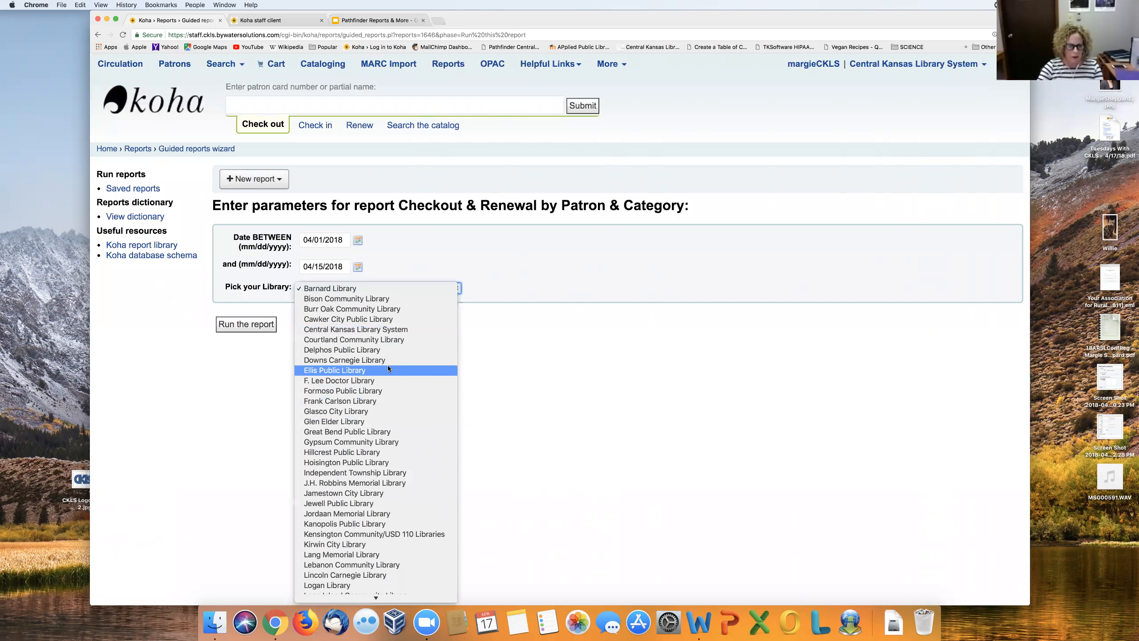
pyautogui.click(385, 431)
pyautogui.click(228, 324)
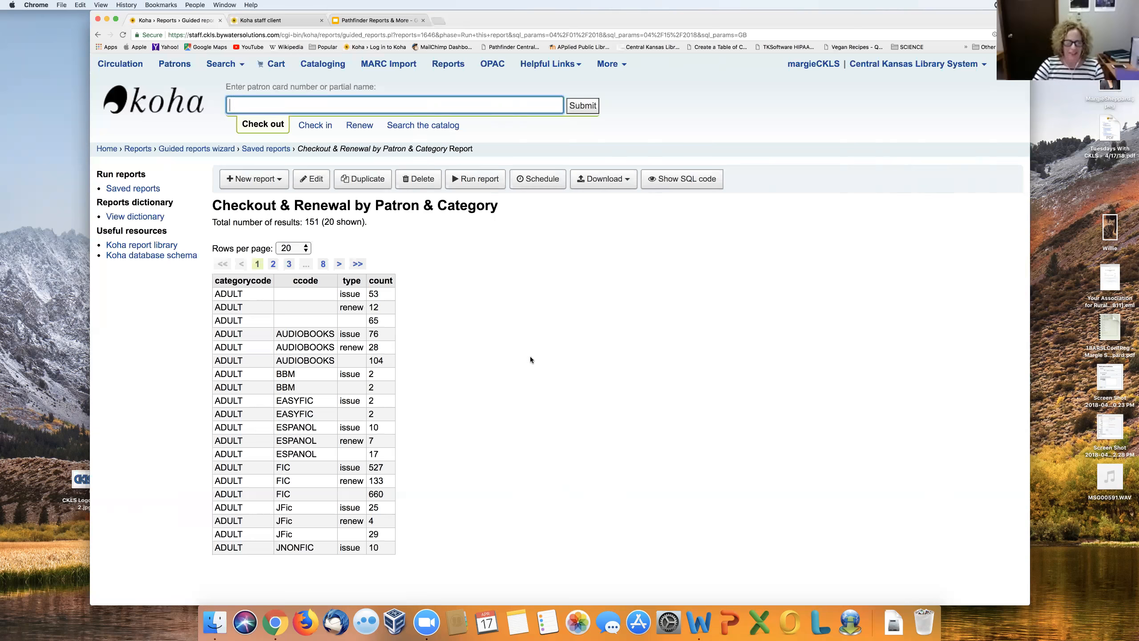
# - Show 200 rows per page in the Checkout & Renewal by Patron & Category results
pyautogui.click(306, 250)
pyautogui.click(298, 282)
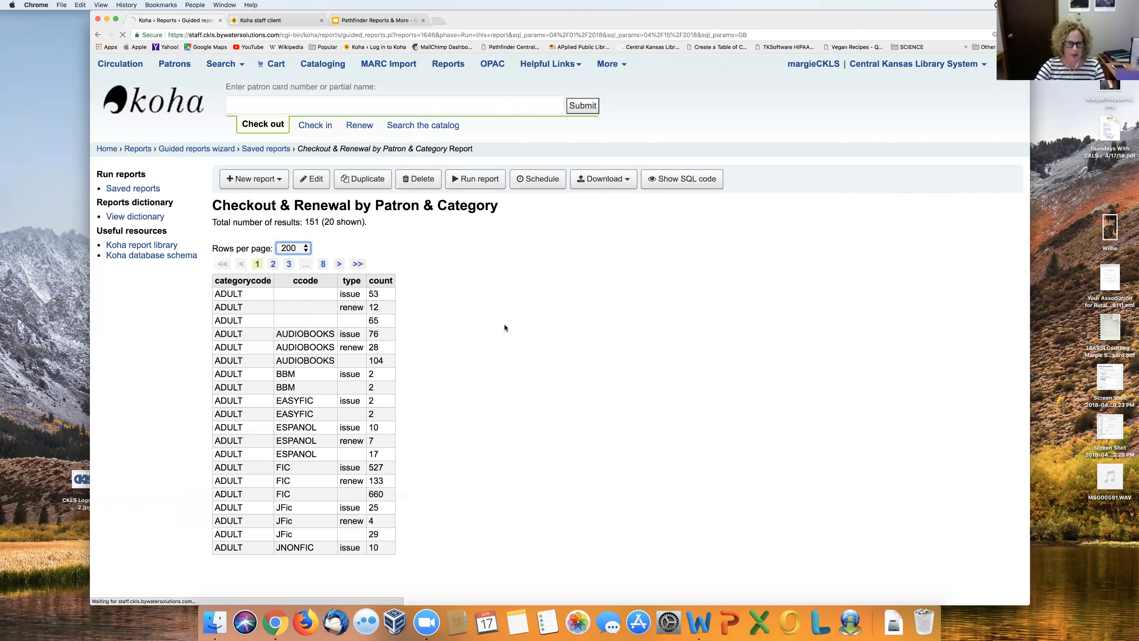
pyautogui.scroll(-2, 504, 326)
pyautogui.scroll(-1, 504, 328)
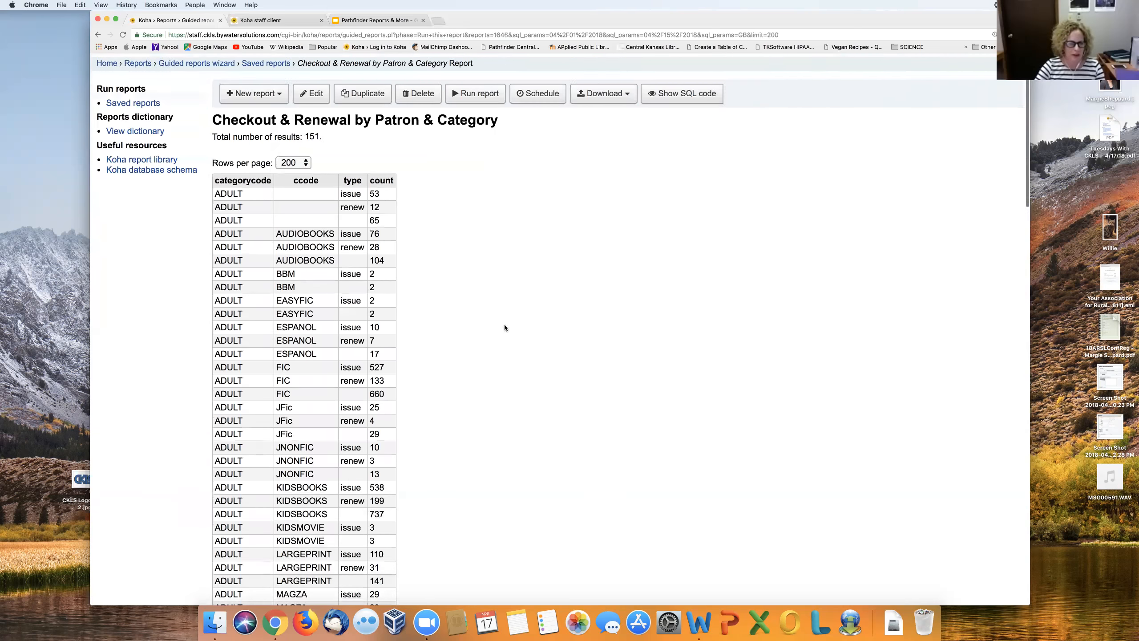
# - Examine the ADULT patrons' issue and renewal counts for each collection code in the report results
pyautogui.scroll(-4, 251, 203)
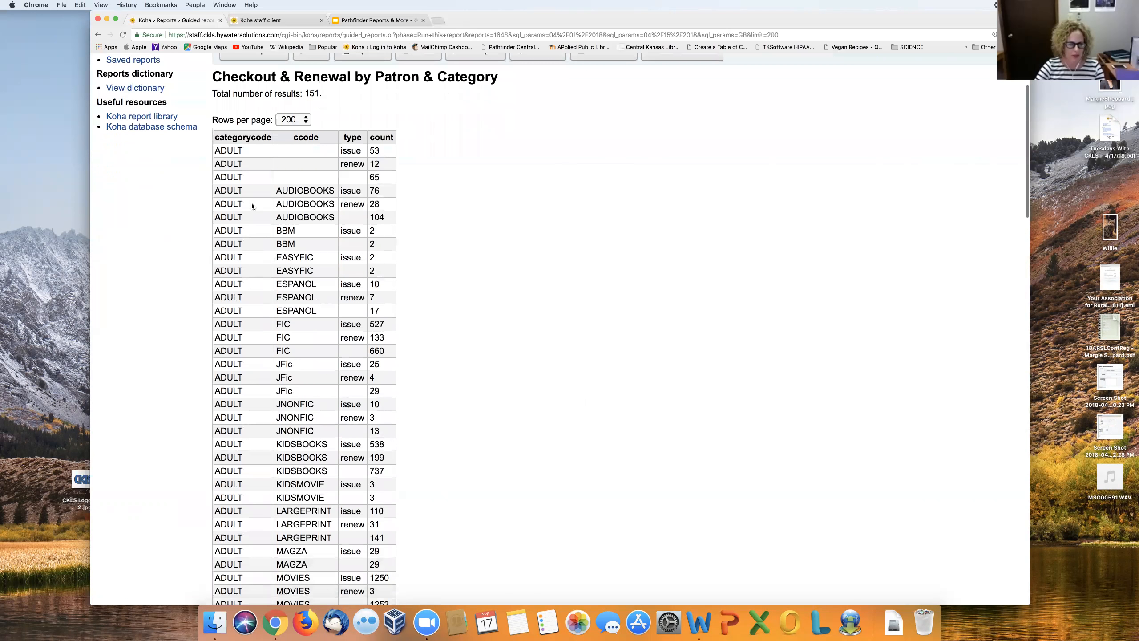
pyautogui.scroll(-3, 253, 206)
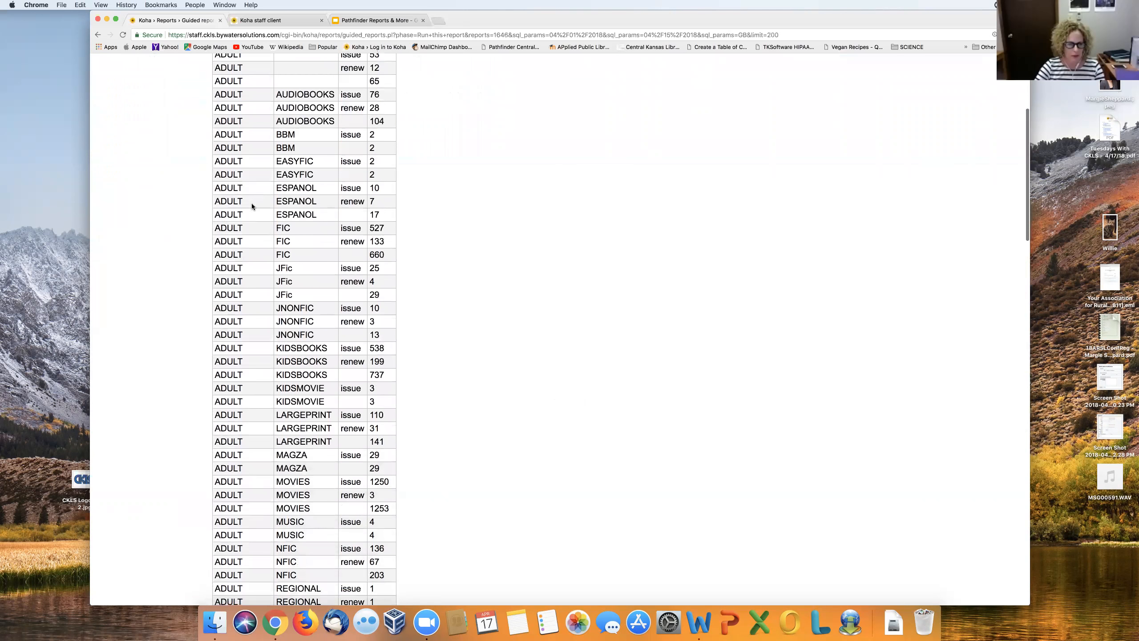
pyautogui.scroll(-4, 252, 206)
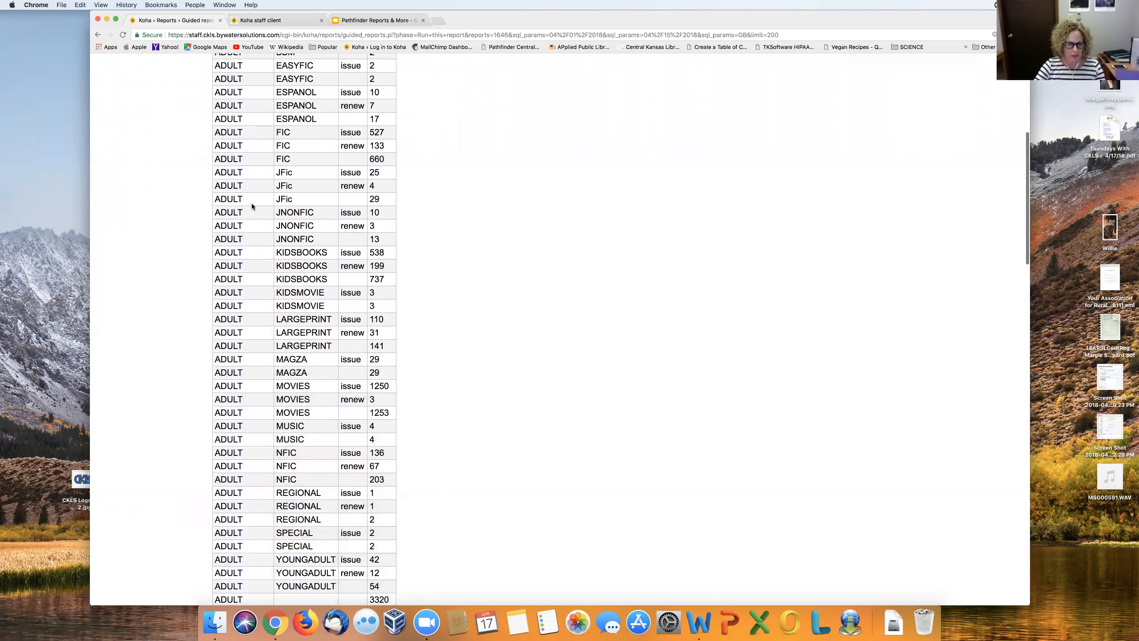
pyautogui.scroll(-1, 251, 203)
pyautogui.scroll(3, 251, 203)
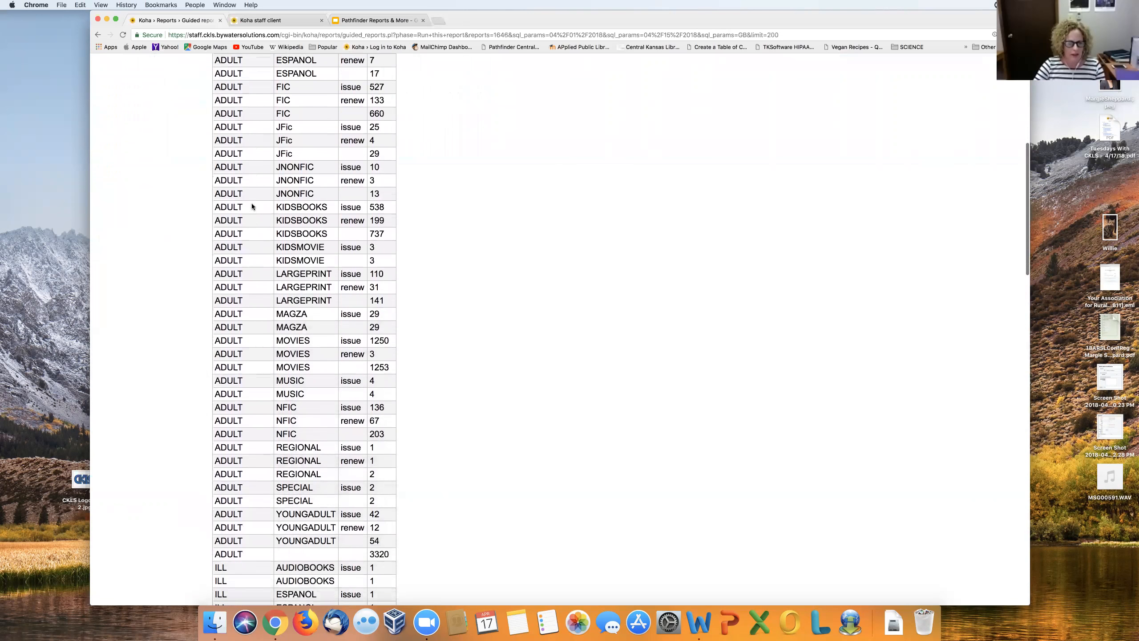
pyautogui.scroll(2, 251, 206)
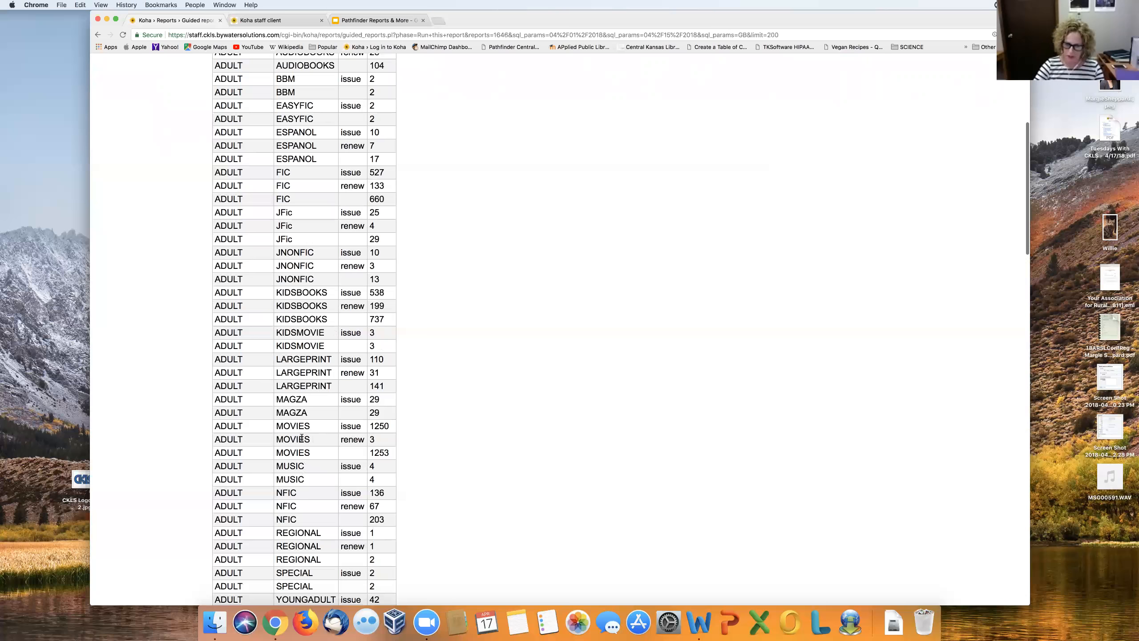
pyautogui.scroll(3, 309, 359)
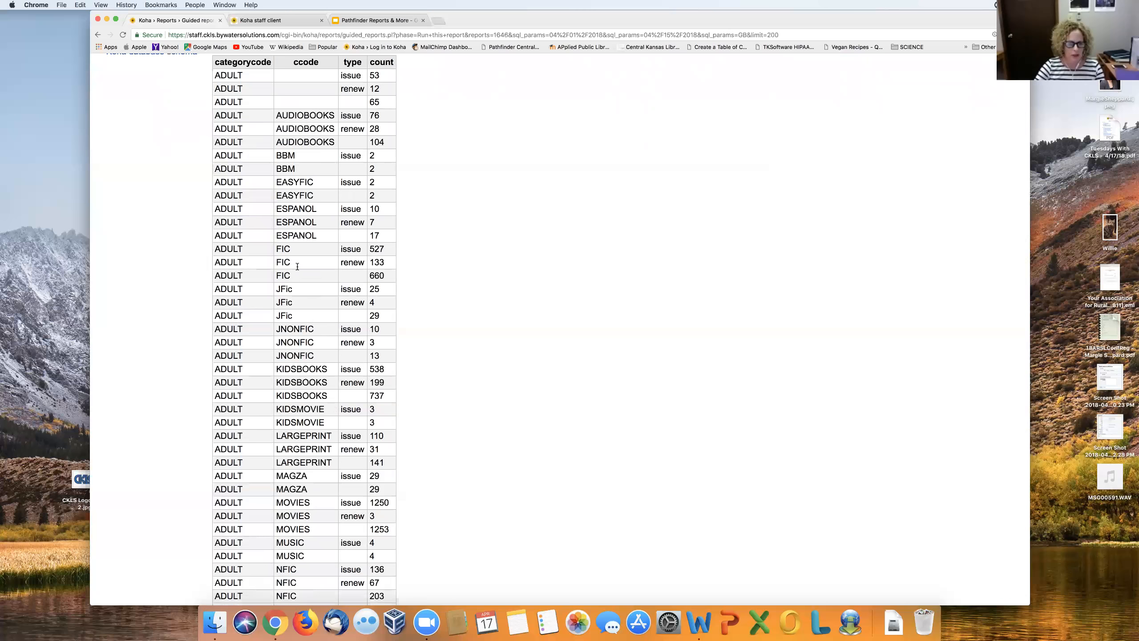
# - Look through the counts of the remaining patron categories, including ILL, INSTITUTE, JUV, STAFF and YA, as far as the grand total
pyautogui.scroll(-15, 292, 280)
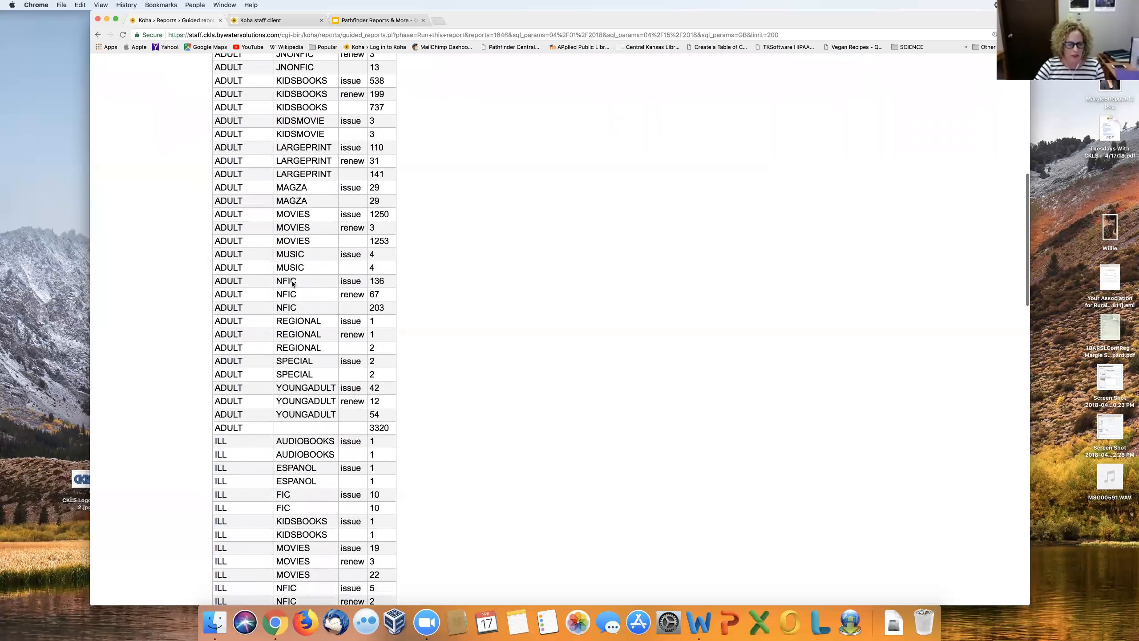
pyautogui.scroll(-10, 292, 281)
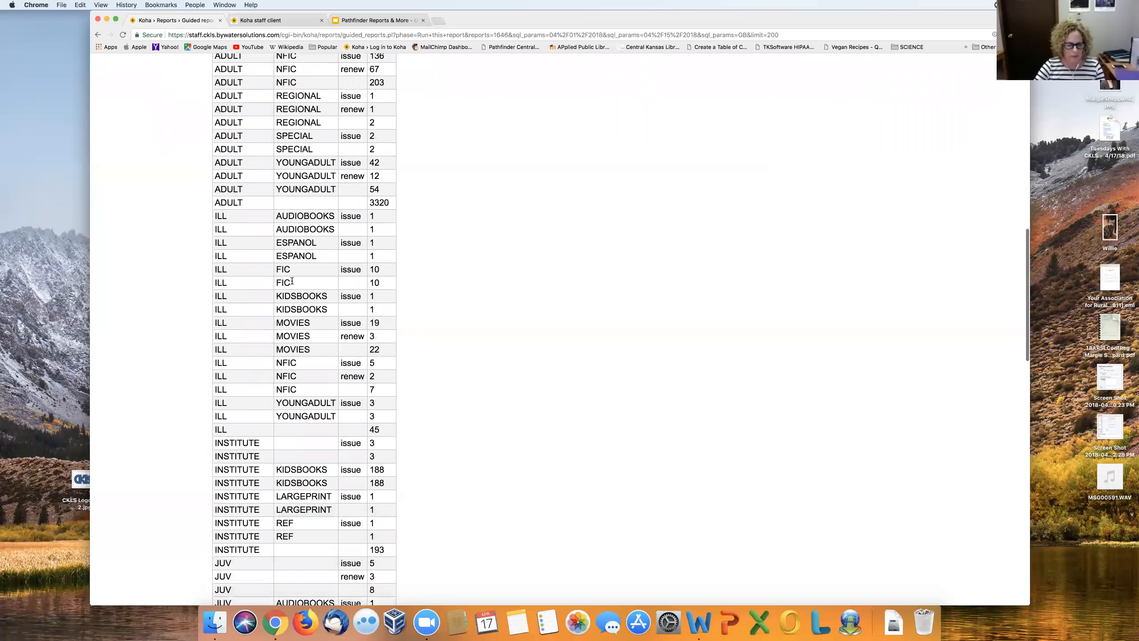
pyautogui.scroll(-4, 292, 280)
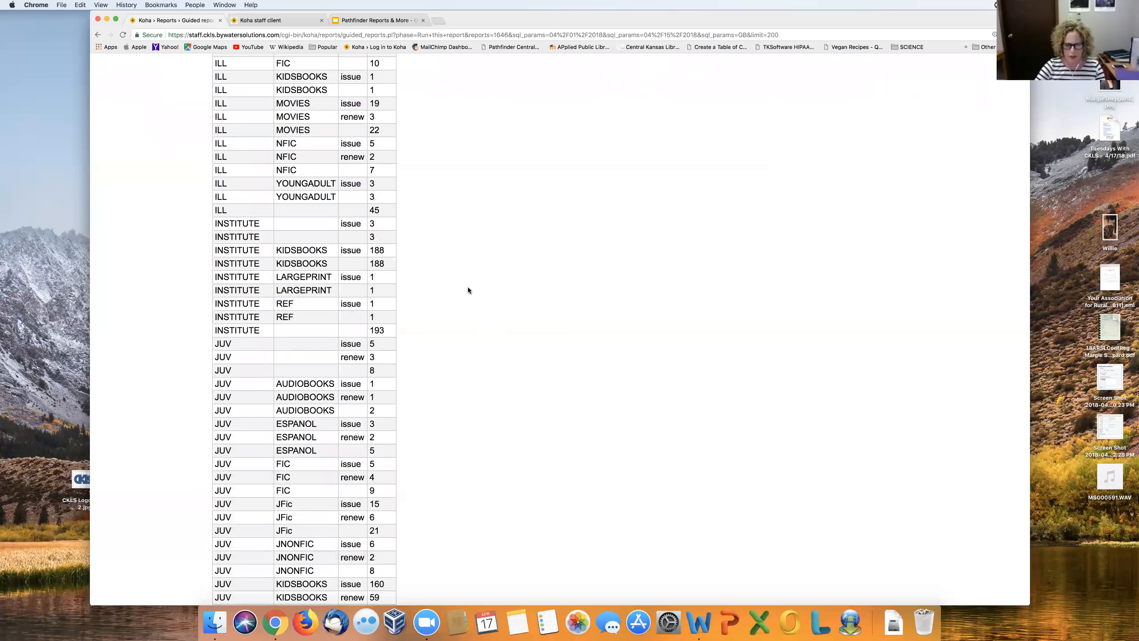
pyautogui.scroll(-7, 468, 290)
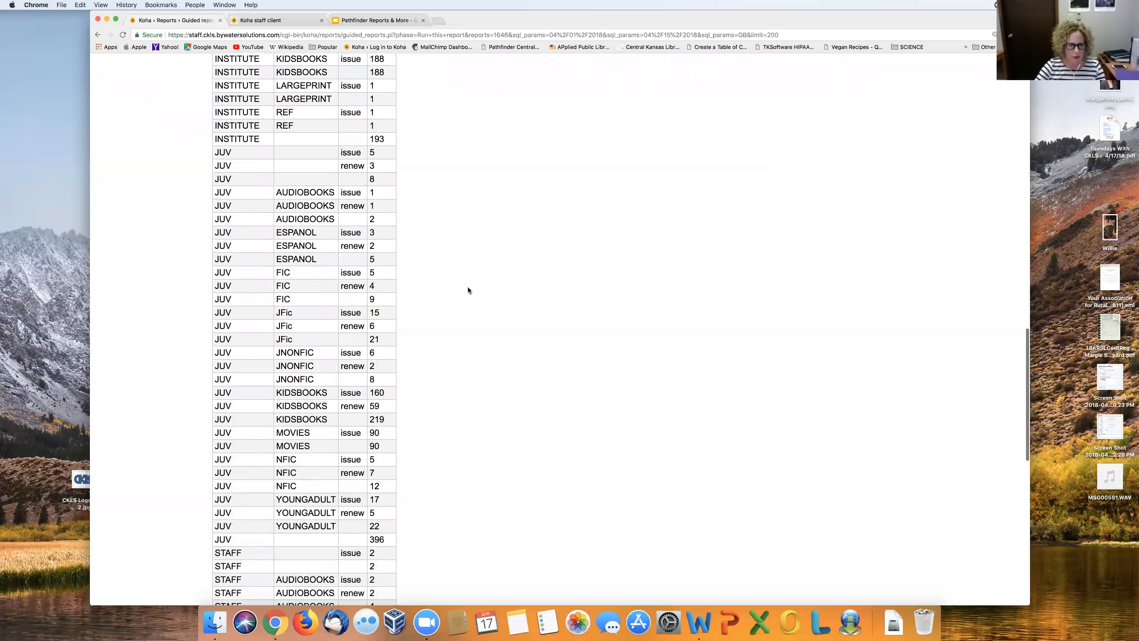
pyautogui.scroll(-4, 468, 289)
pyautogui.scroll(-12, 468, 290)
pyautogui.scroll(-6, 468, 289)
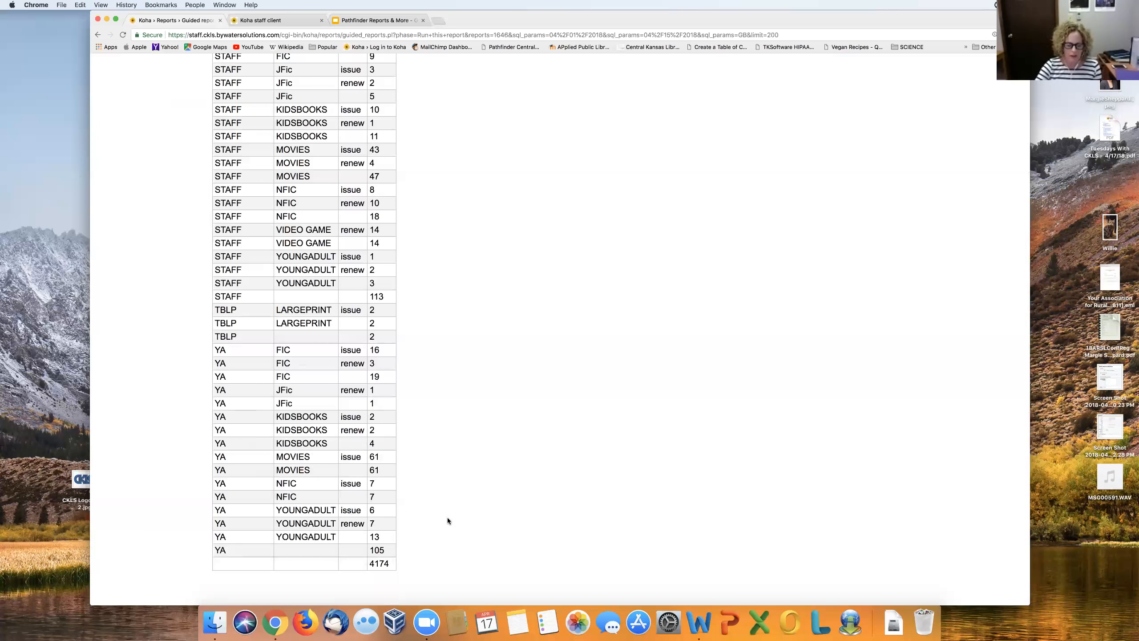
pyautogui.scroll(1, 448, 518)
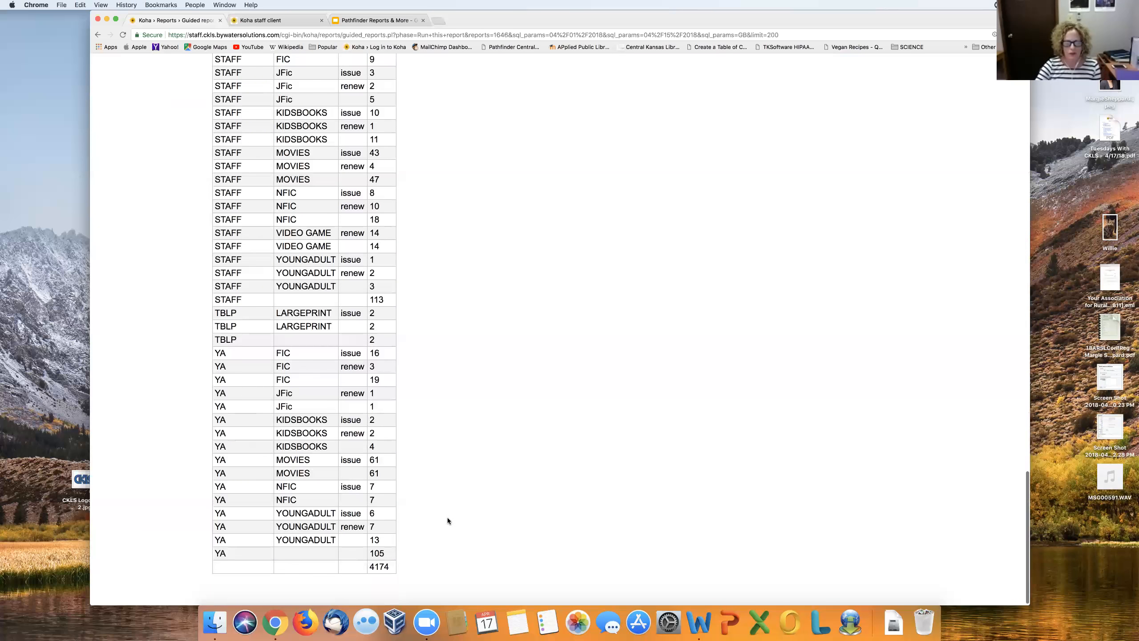
pyautogui.scroll(20, 448, 520)
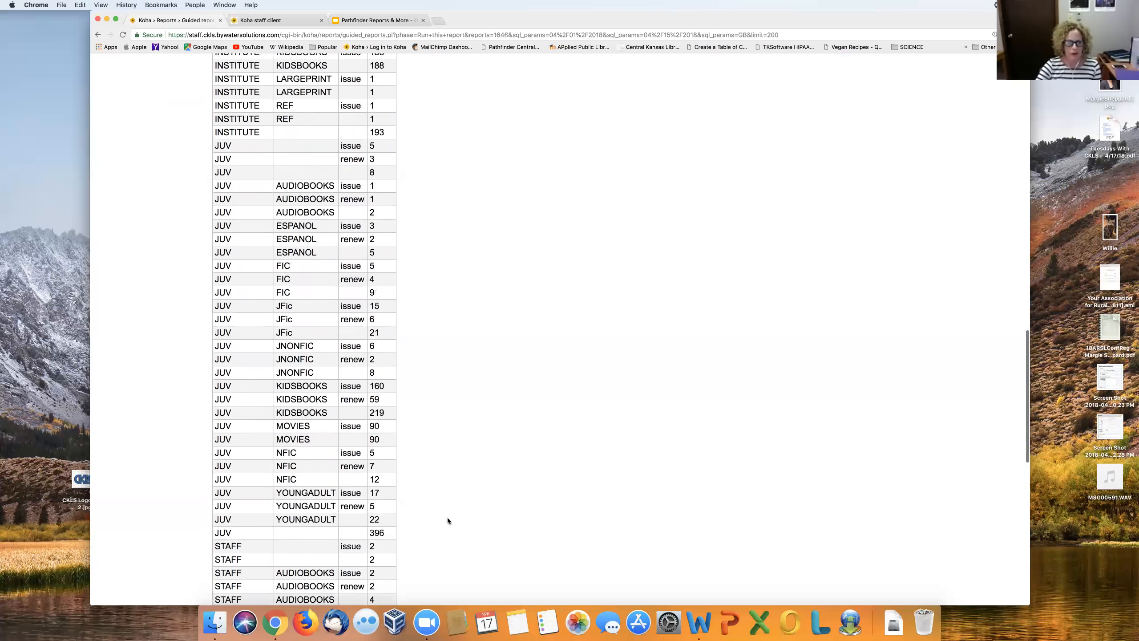
pyautogui.scroll(12, 448, 520)
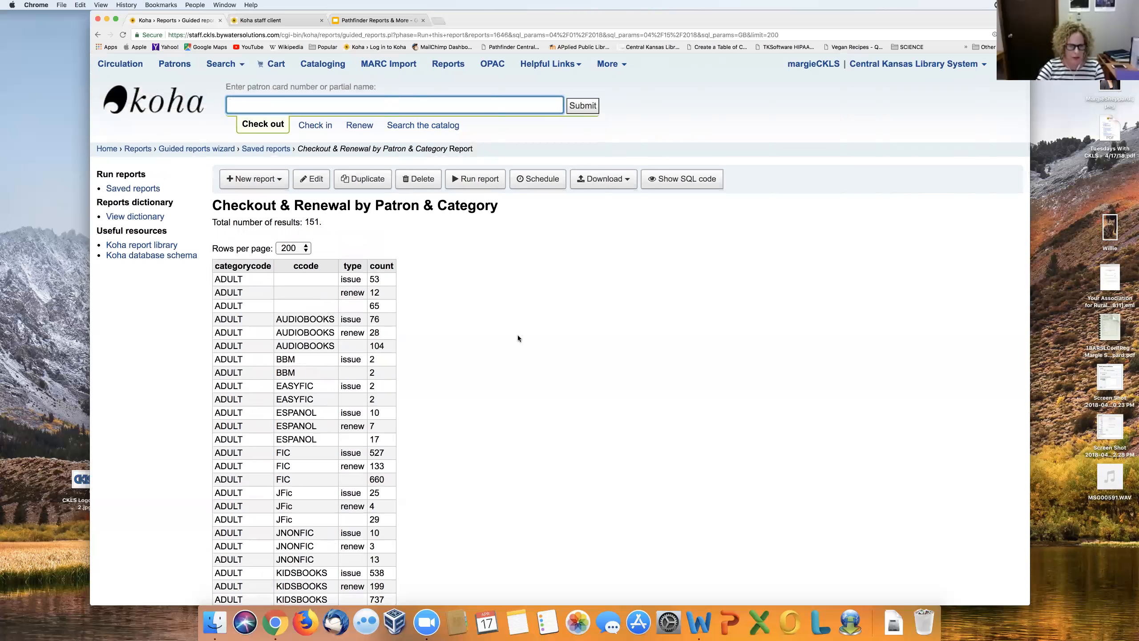
# - Return to the saved reports list and search it for report 1392
pyautogui.click(148, 191)
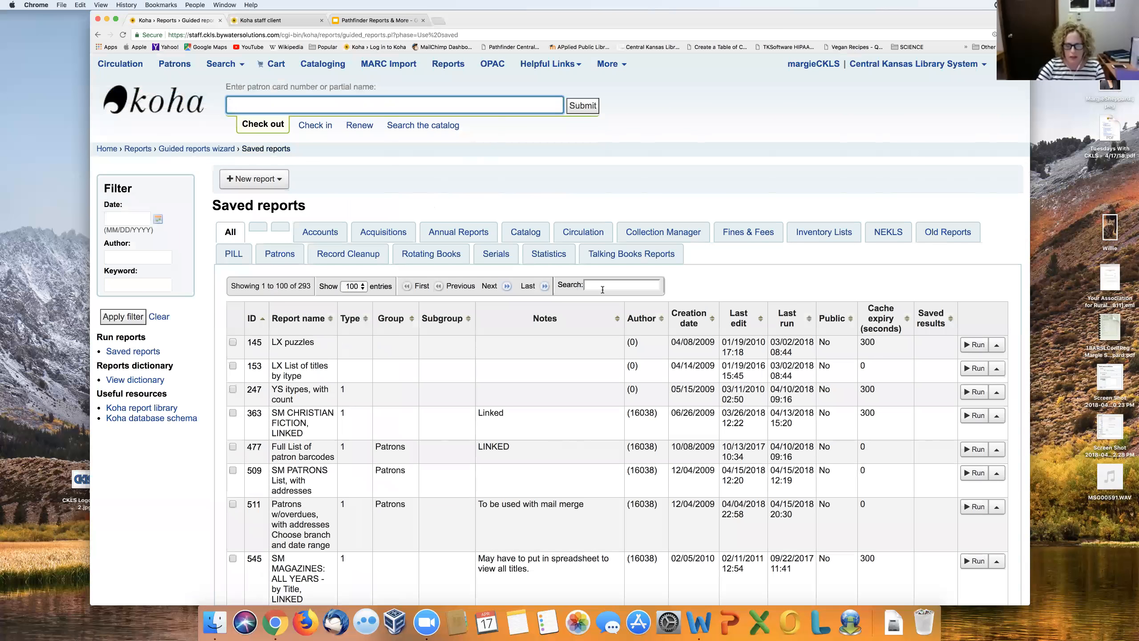
pyautogui.click(603, 289)
pyautogui.write('13')
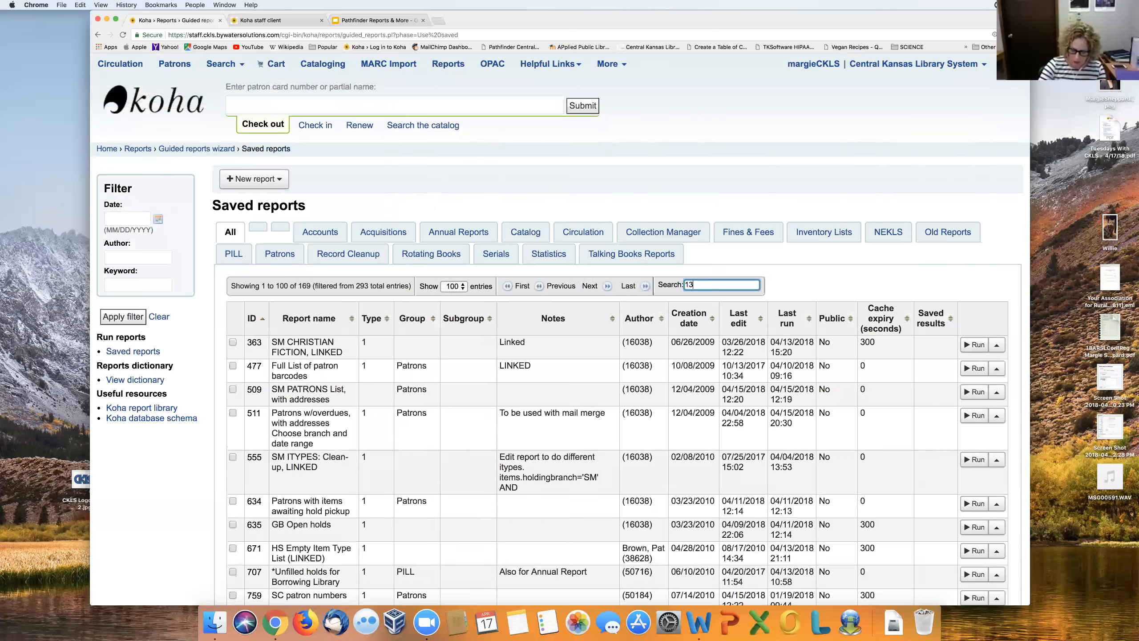
pyautogui.write('92')
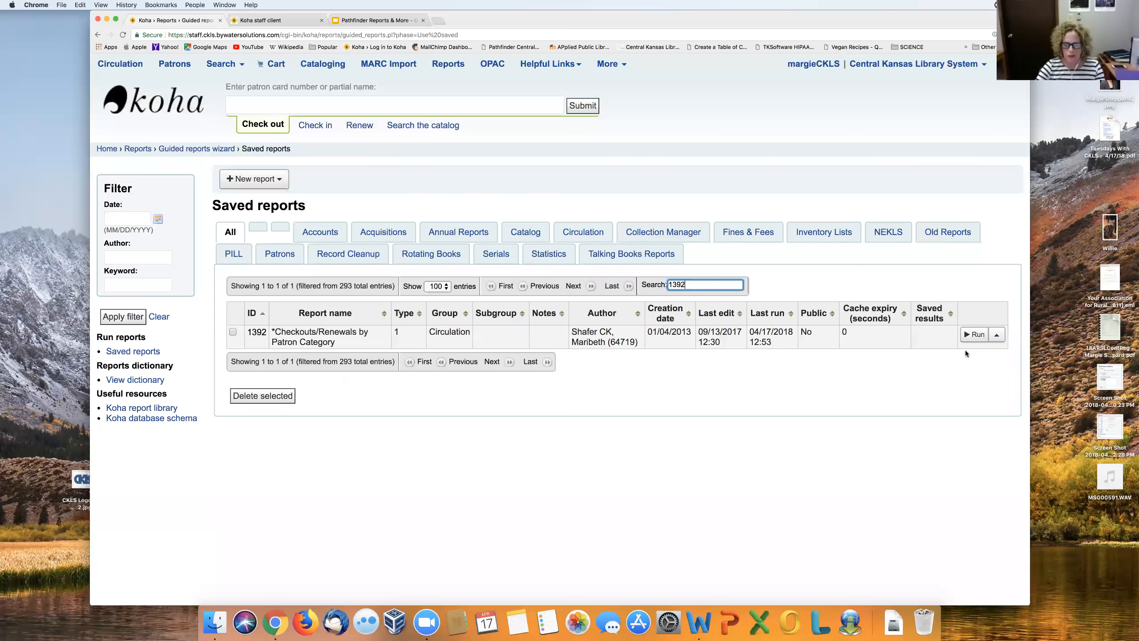
# - Run report 1392, *Checkouts/Renewals by Patron Category, from 04/01/2018 to 04/15/2018 for patrons of the Great Bend Public Library branch
pyautogui.click(974, 334)
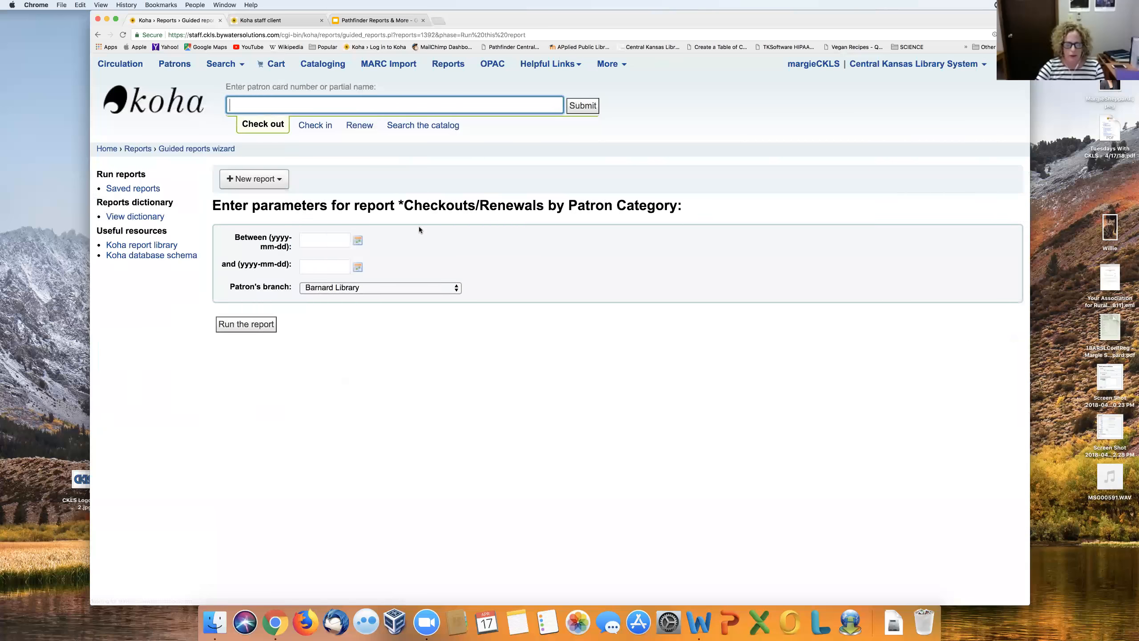
pyautogui.click(357, 241)
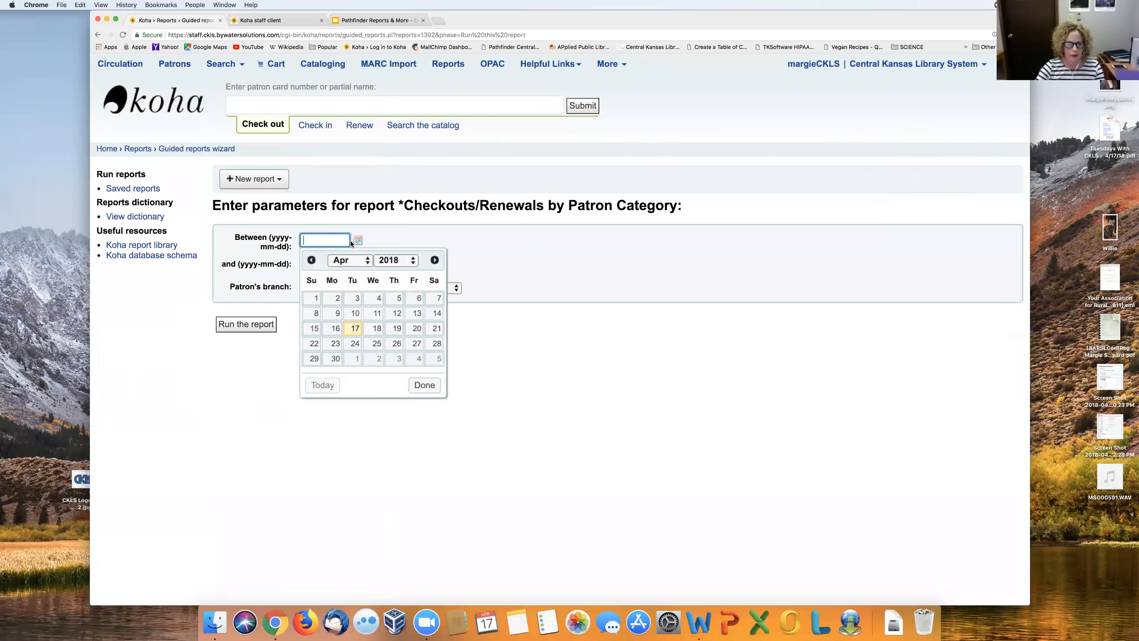
pyautogui.click(317, 298)
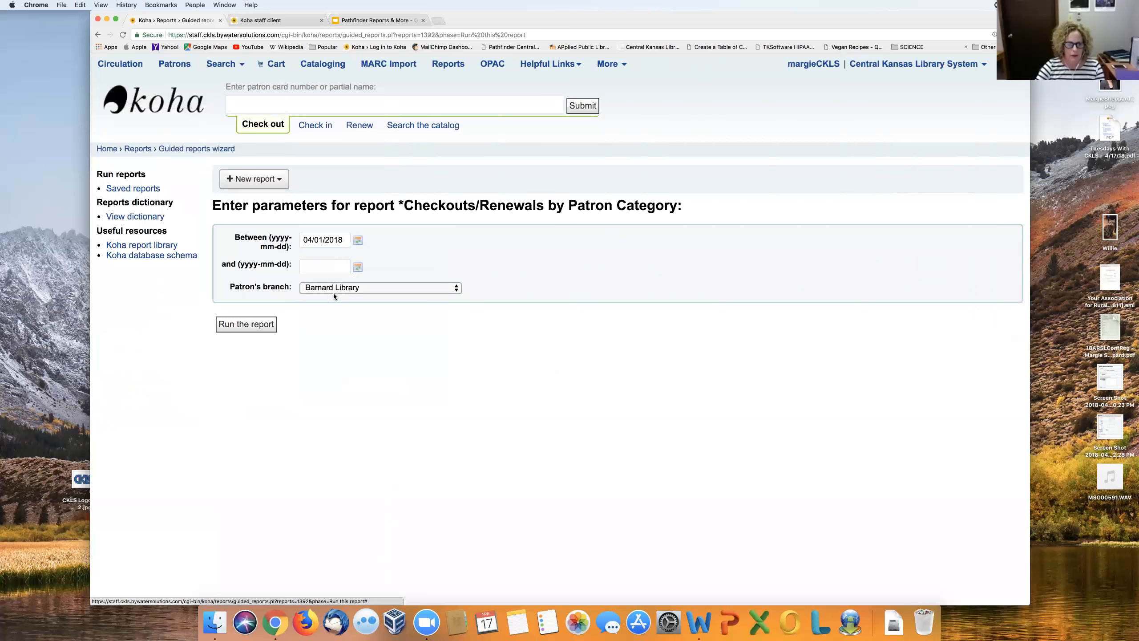
pyautogui.click(358, 267)
pyautogui.click(311, 356)
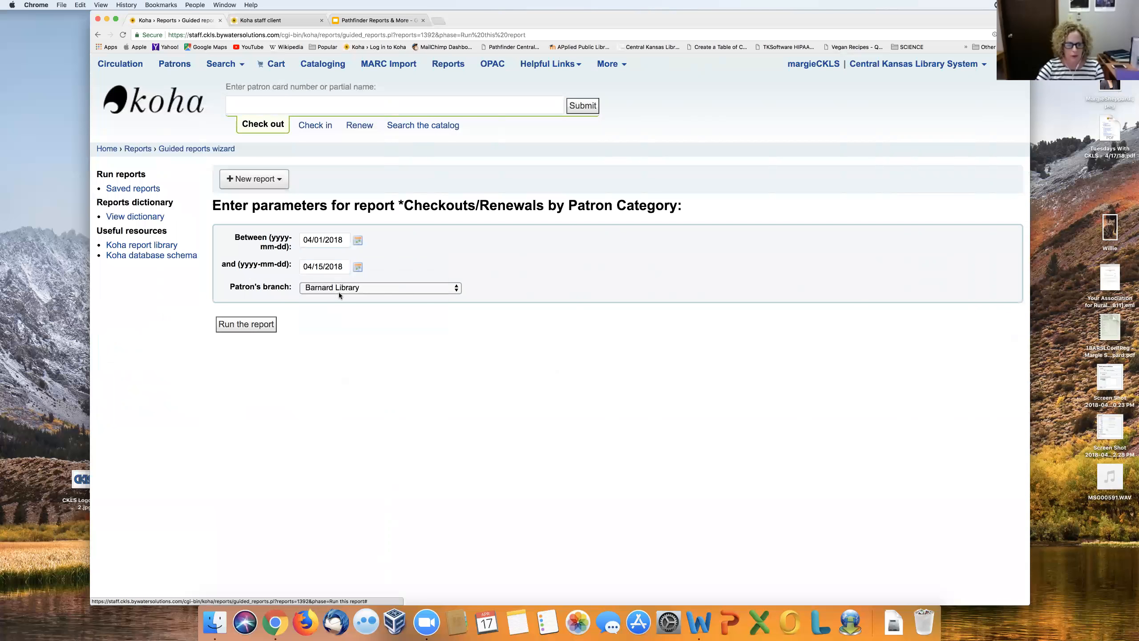
pyautogui.click(339, 289)
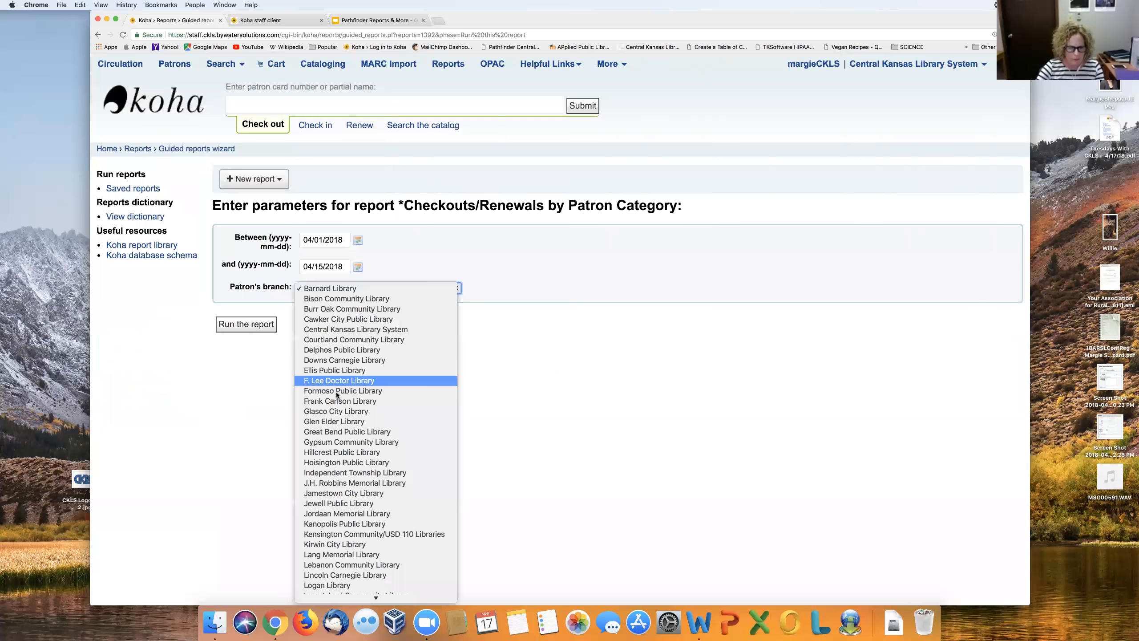
pyautogui.press('Return')
pyautogui.click(247, 324)
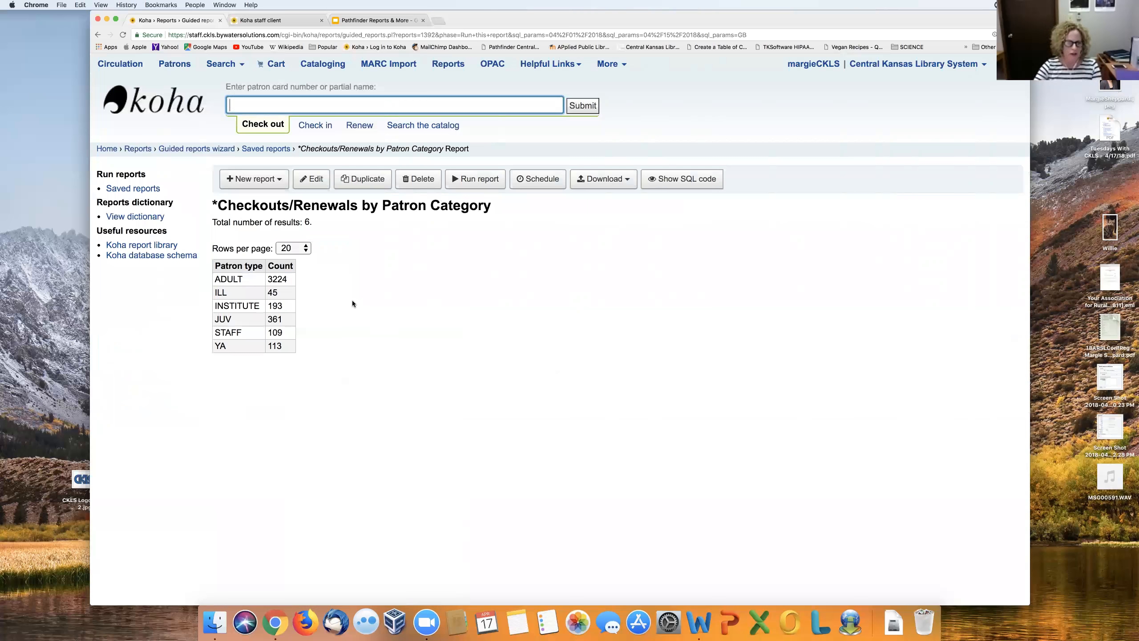
# - Search the saved reports for report 511, Patrons w/overdues, with addresses, and open its branch and date range parameters
pyautogui.click(131, 189)
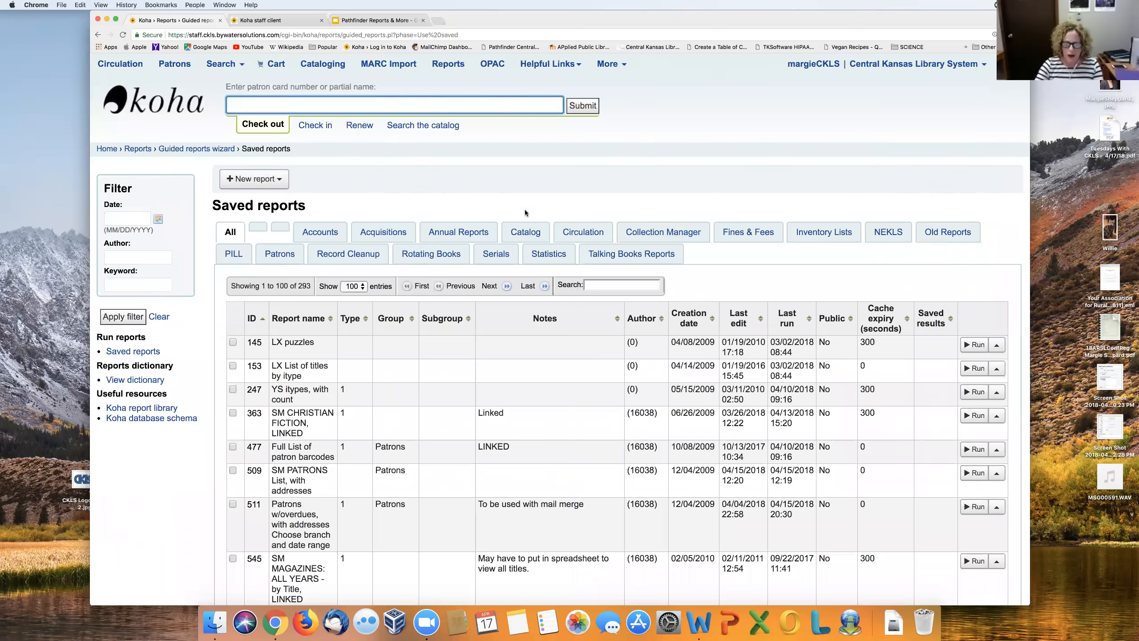
pyautogui.click(610, 283)
pyautogui.write('511')
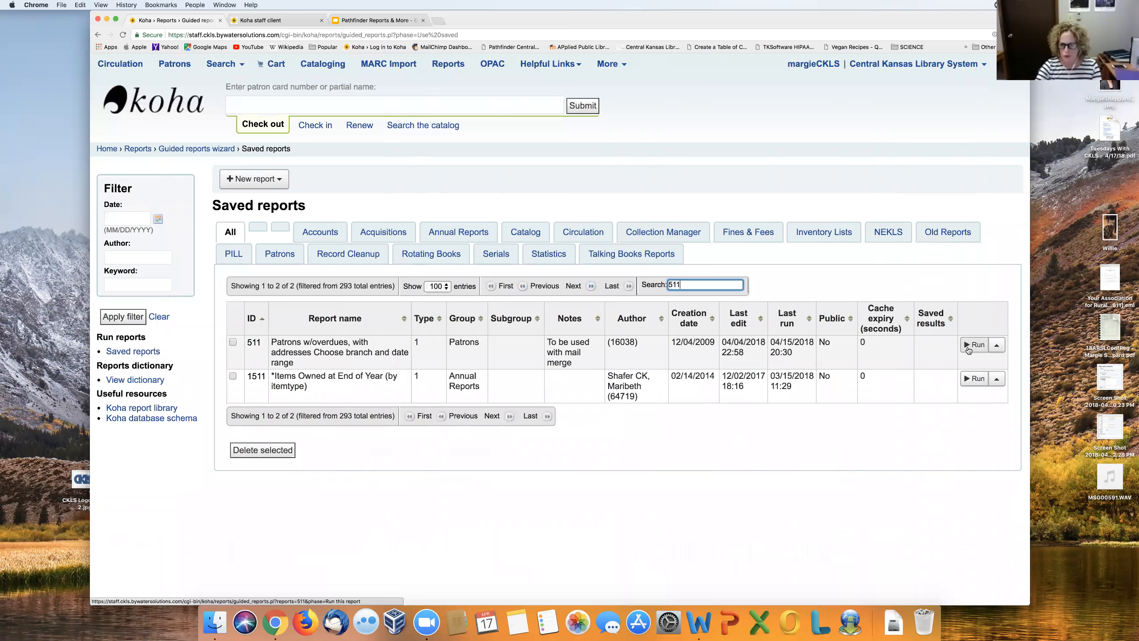
pyautogui.click(973, 344)
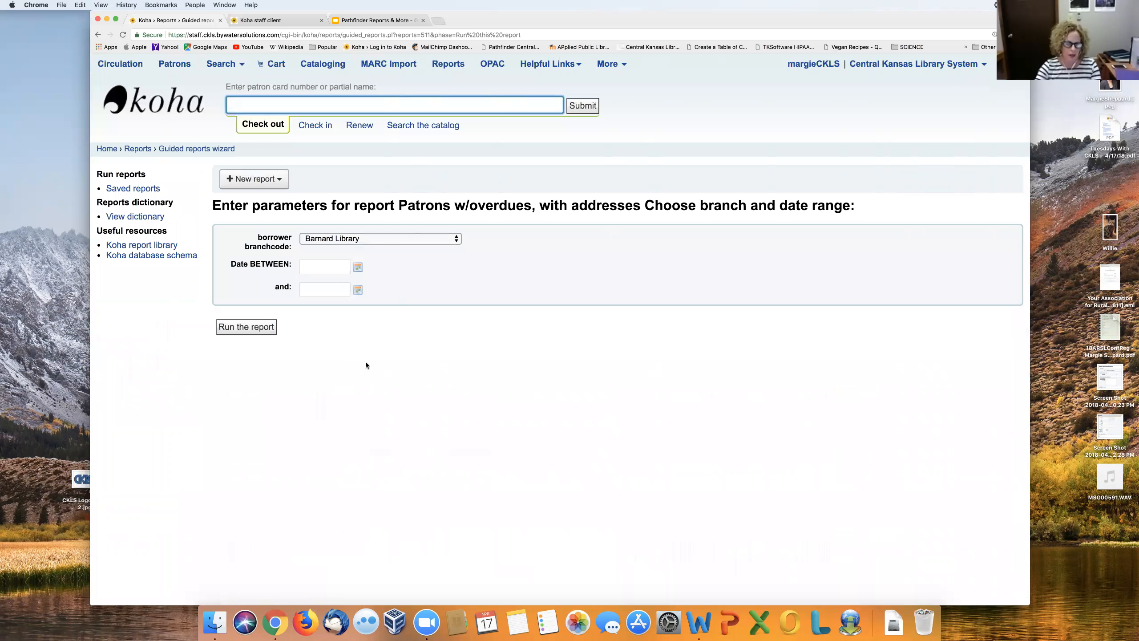
# - Return to the saved reports, search for report 1001, *Patrons with fines includes addresses, and open its branch parameter form
pyautogui.click(152, 189)
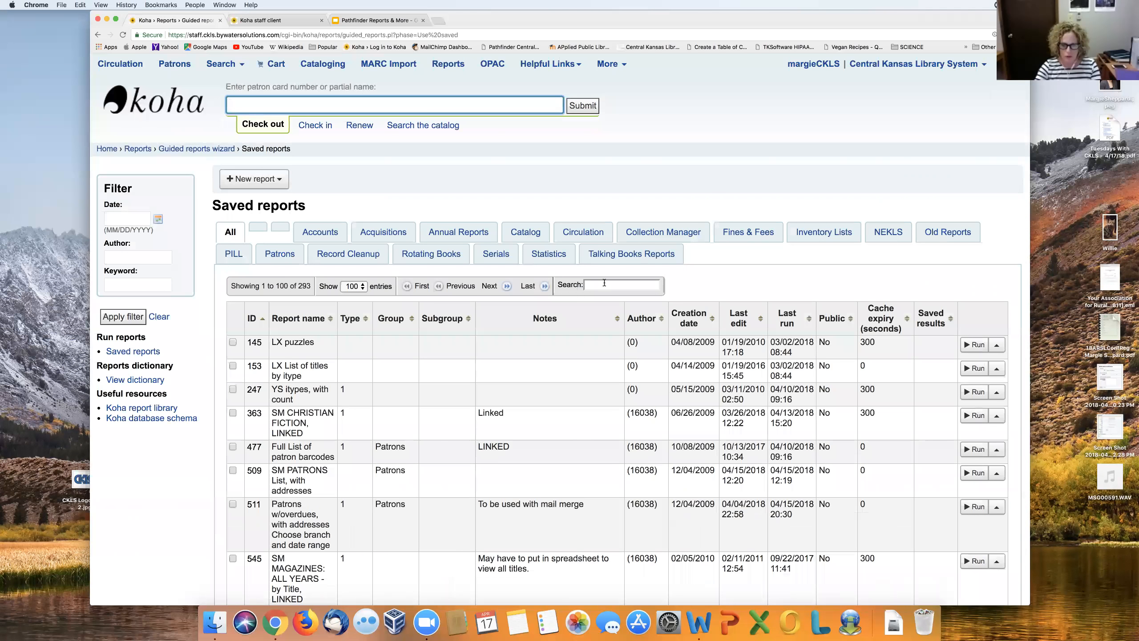
pyautogui.click(605, 283)
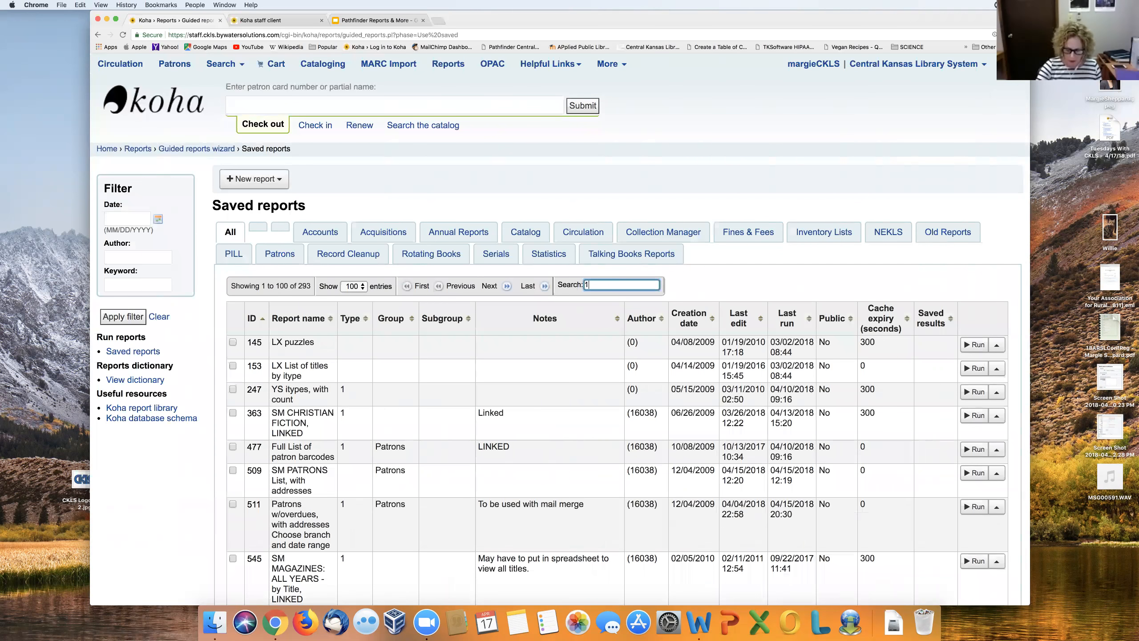
pyautogui.write('1001')
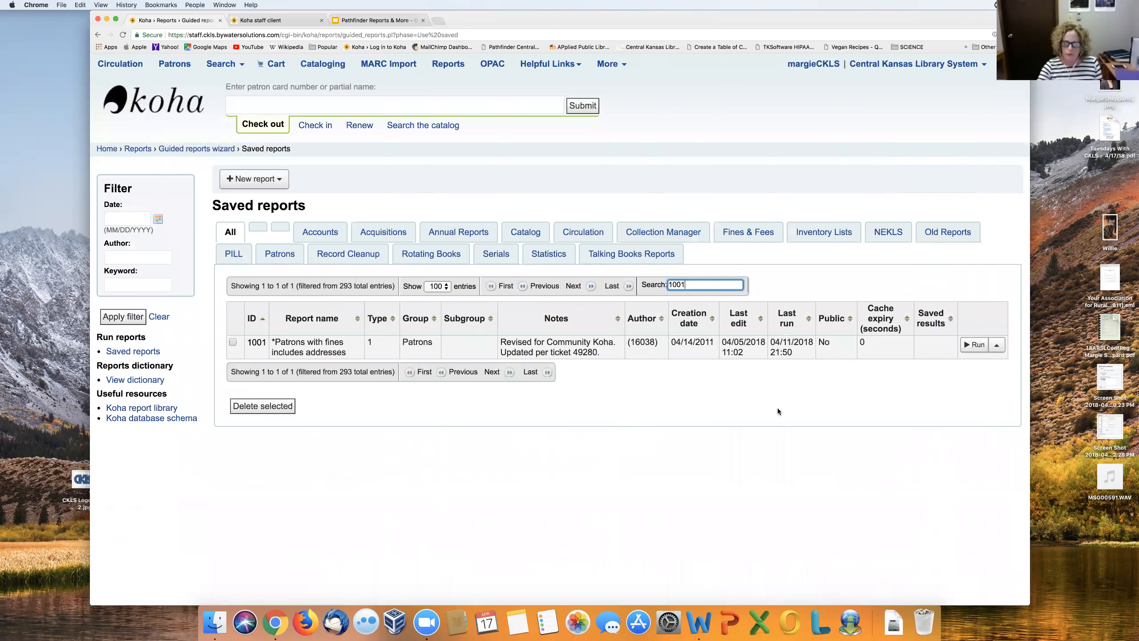
pyautogui.click(974, 344)
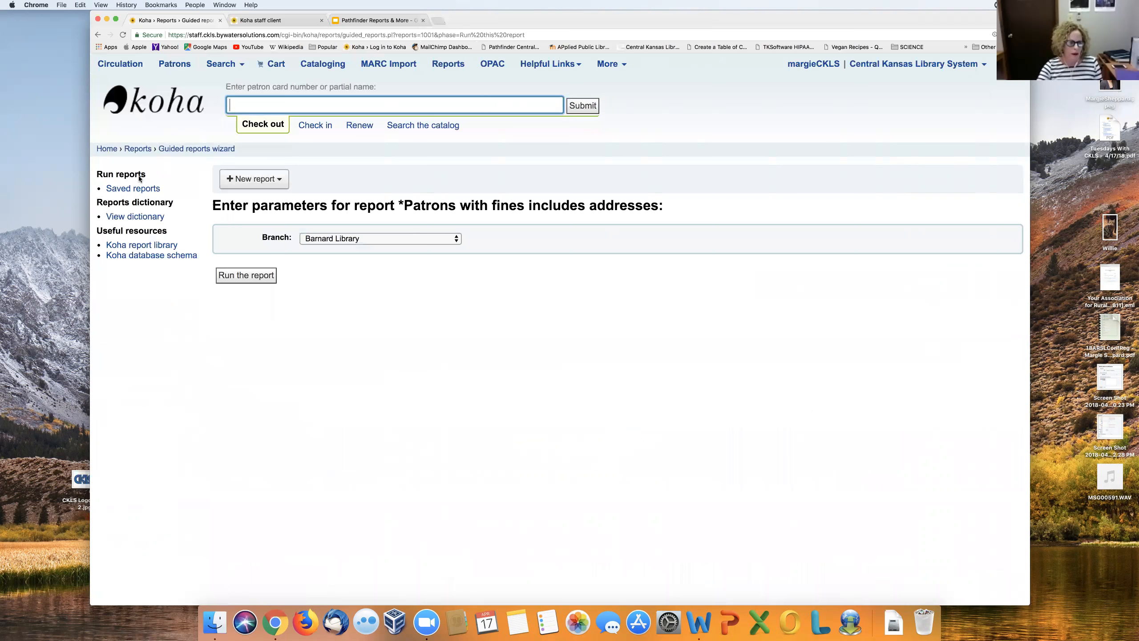
# - Find report 1717, Overdues with Contact Information, in the saved reports and open its branch and days overdue parameters
pyautogui.click(134, 188)
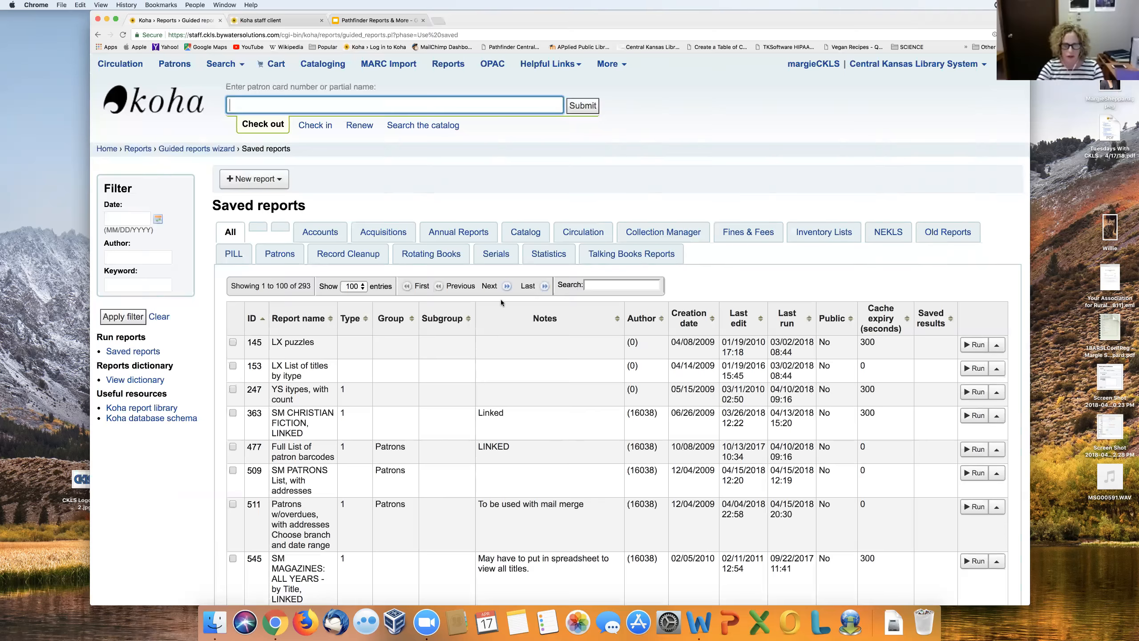
pyautogui.click(625, 286)
pyautogui.write('1717')
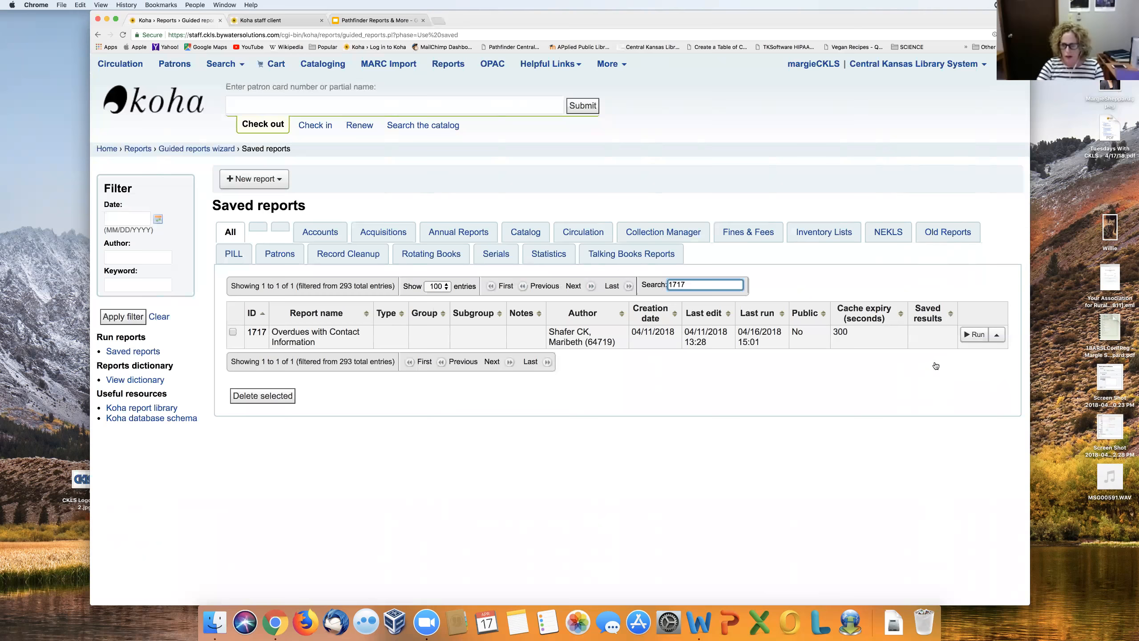
pyautogui.click(970, 335)
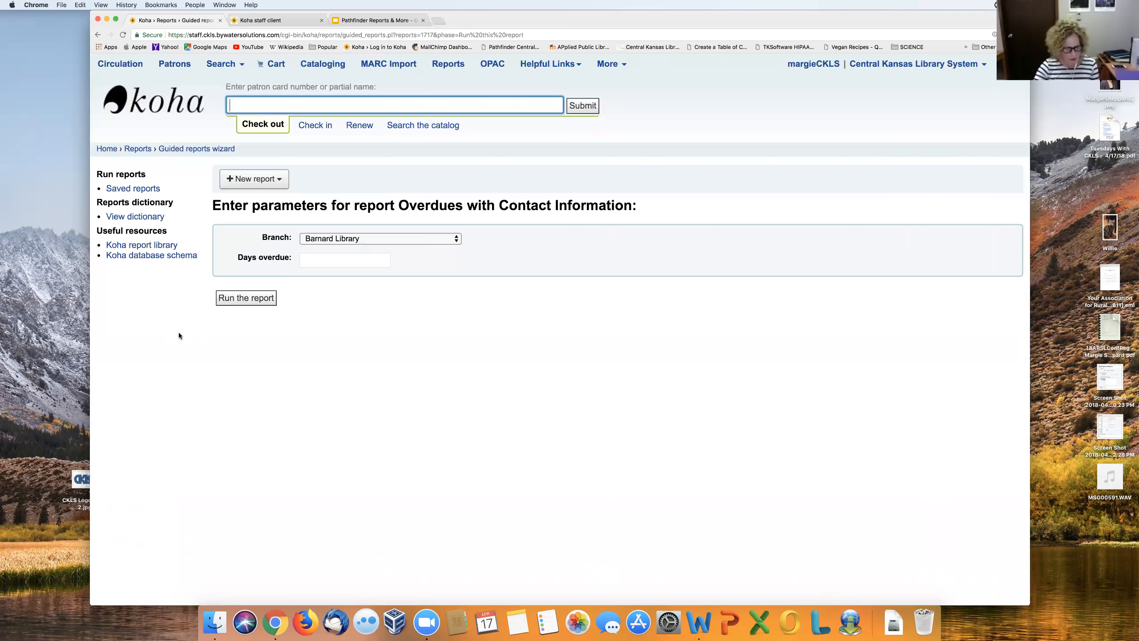
# - Search the saved reports for report 1215, New Patron Count by Branch previous month, and run it
pyautogui.click(132, 192)
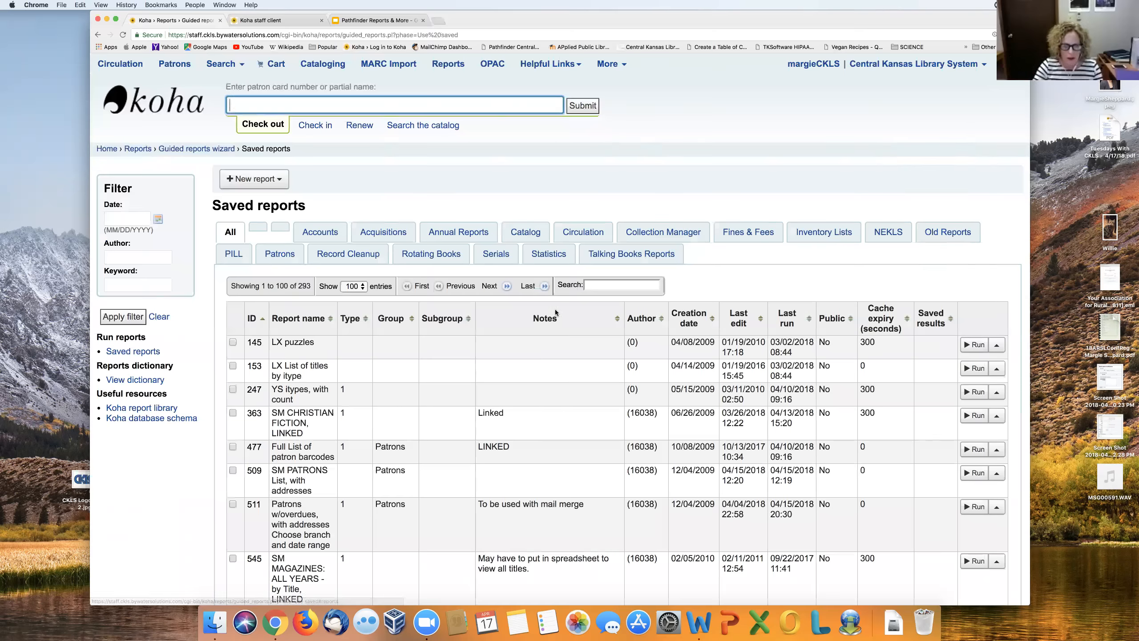
pyautogui.click(595, 286)
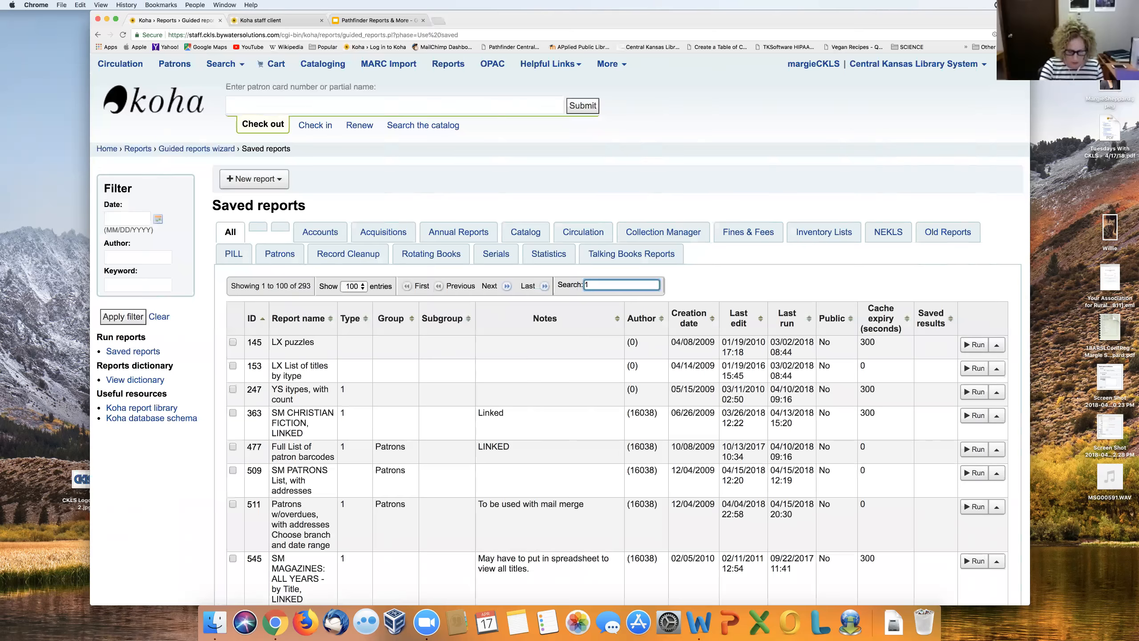
pyautogui.write('1')
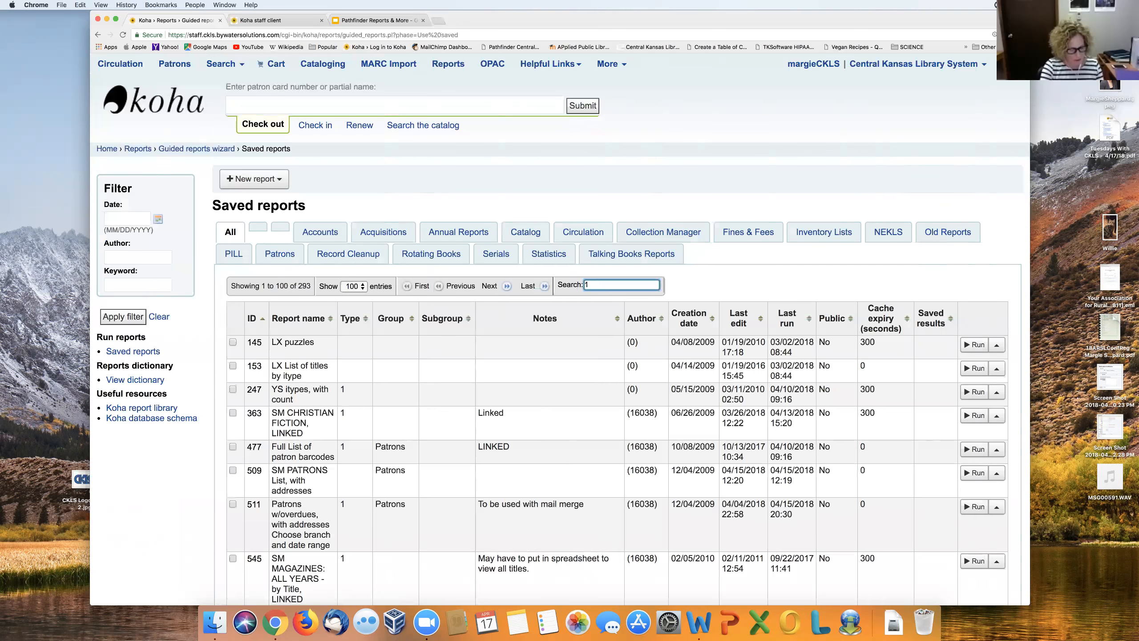
pyautogui.write('2')
pyautogui.write('5')
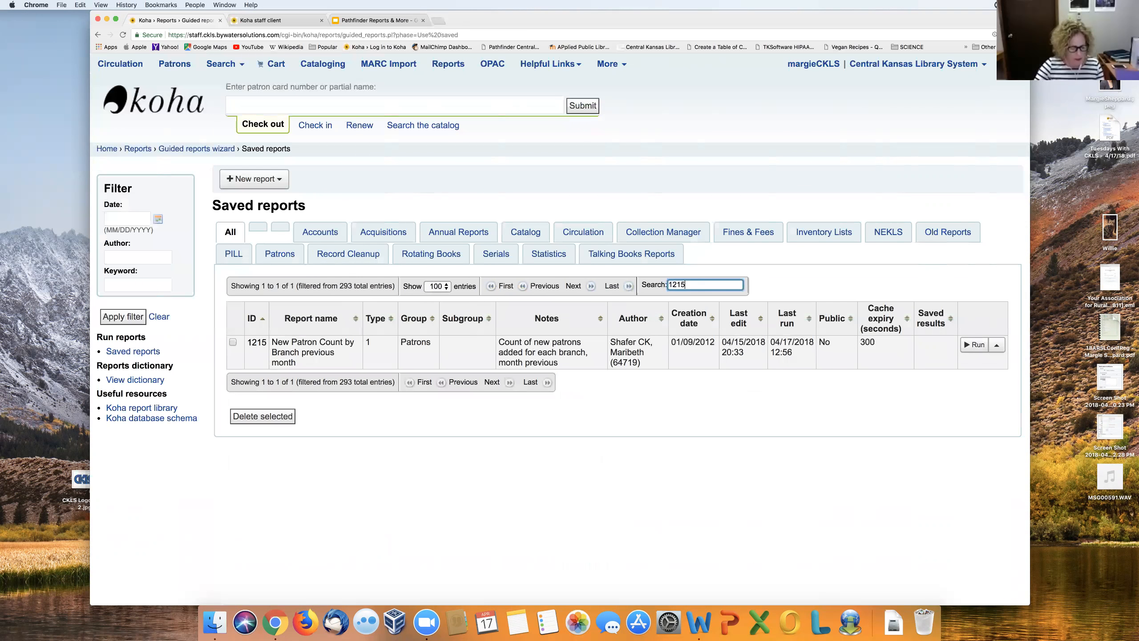
pyautogui.click(970, 344)
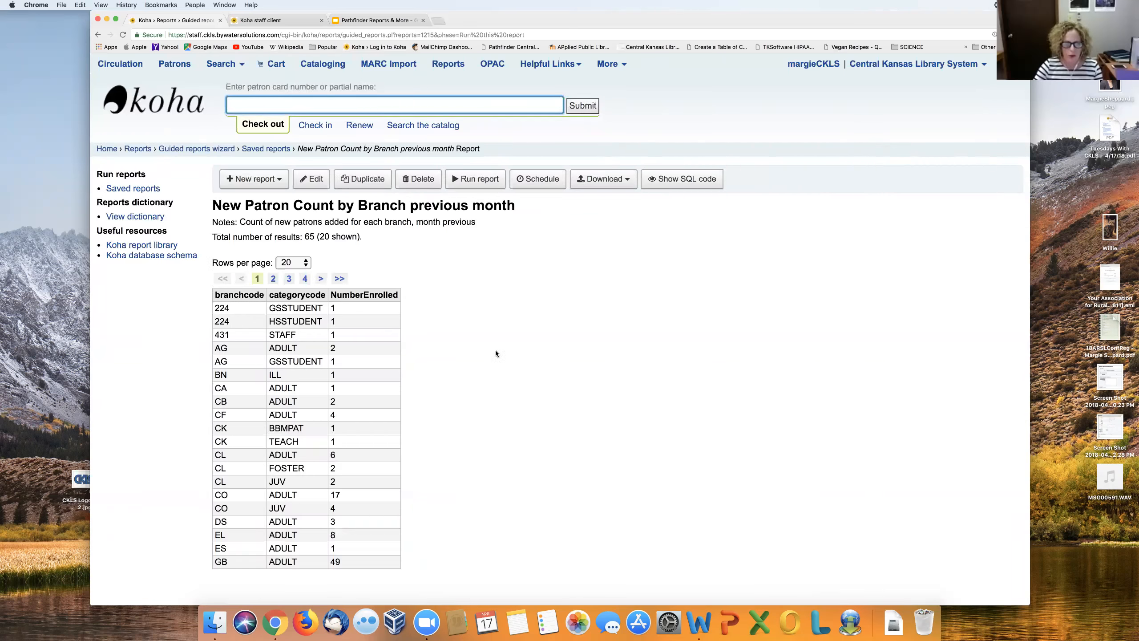
# - Show 100 rows per page and look through last month's new patron counts by branch and category
pyautogui.click(306, 263)
pyautogui.click(299, 286)
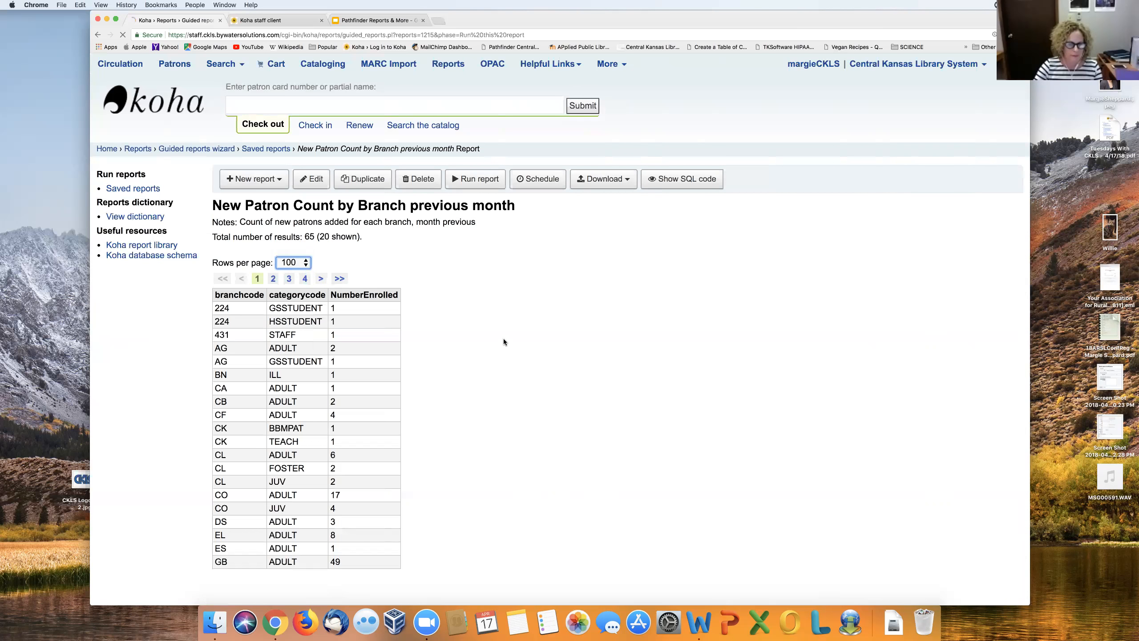
pyautogui.scroll(-5, 514, 344)
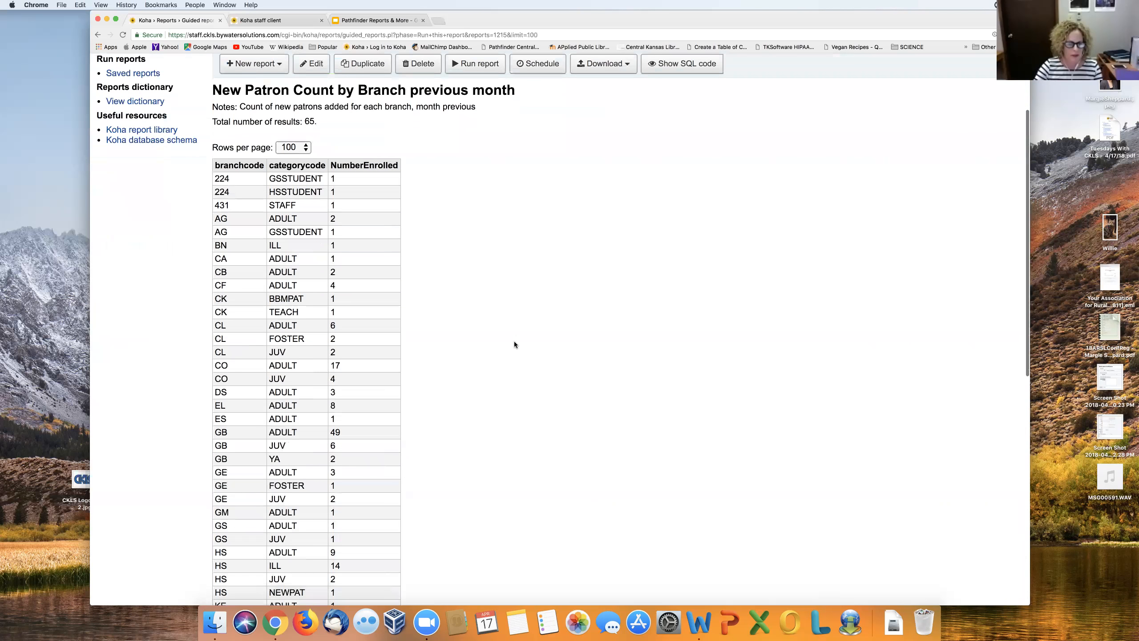
pyautogui.scroll(-3, 515, 344)
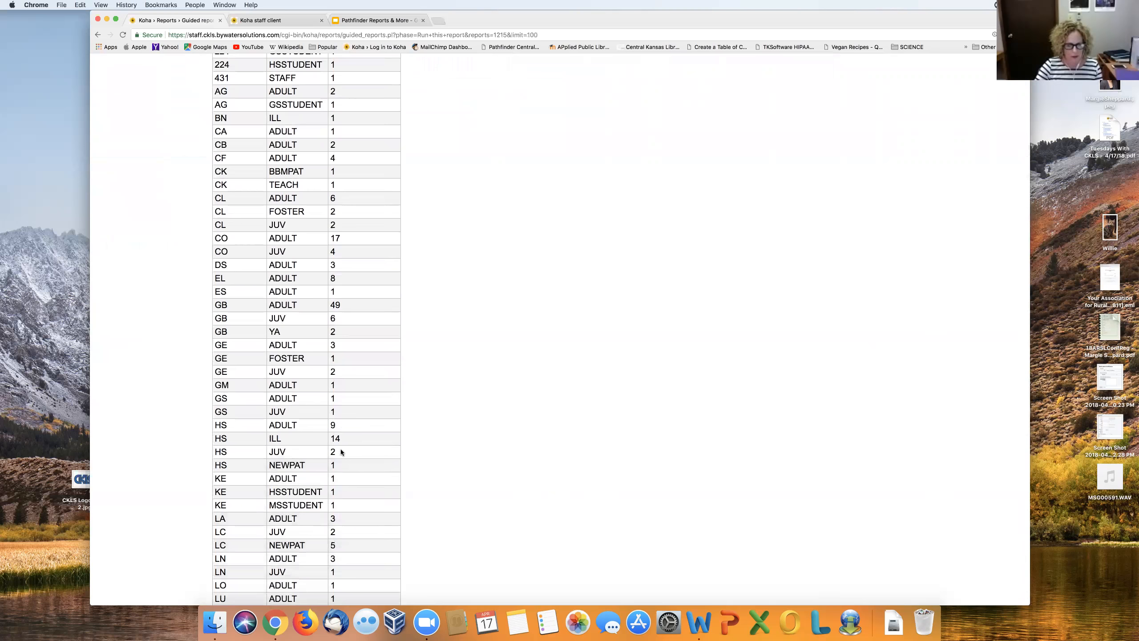
pyautogui.scroll(-3, 353, 478)
pyautogui.scroll(4, 353, 478)
pyautogui.scroll(3, 353, 479)
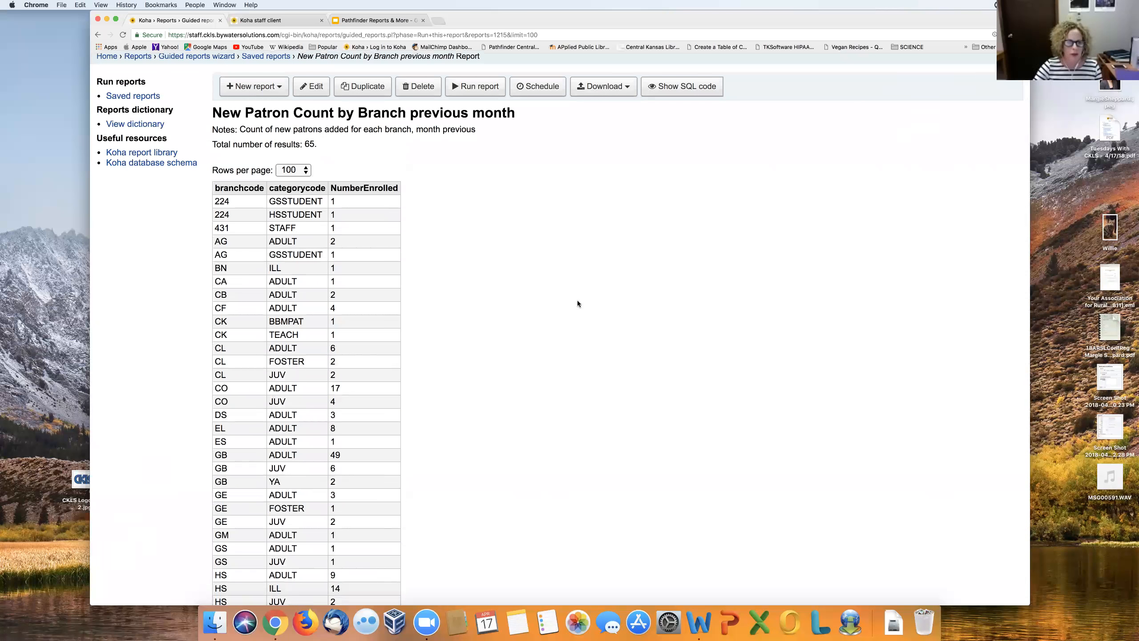
# - Search the saved reports for report 1210, *New Patron Count by Branch (year), and open its date parameters
pyautogui.click(133, 97)
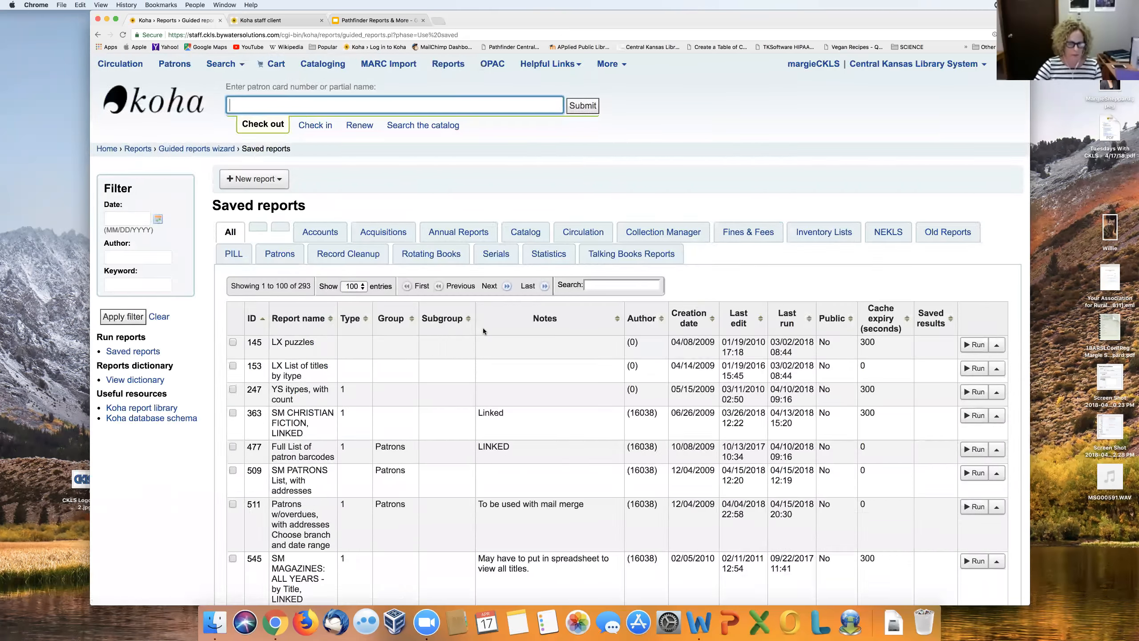
pyautogui.click(640, 285)
pyautogui.write('1210')
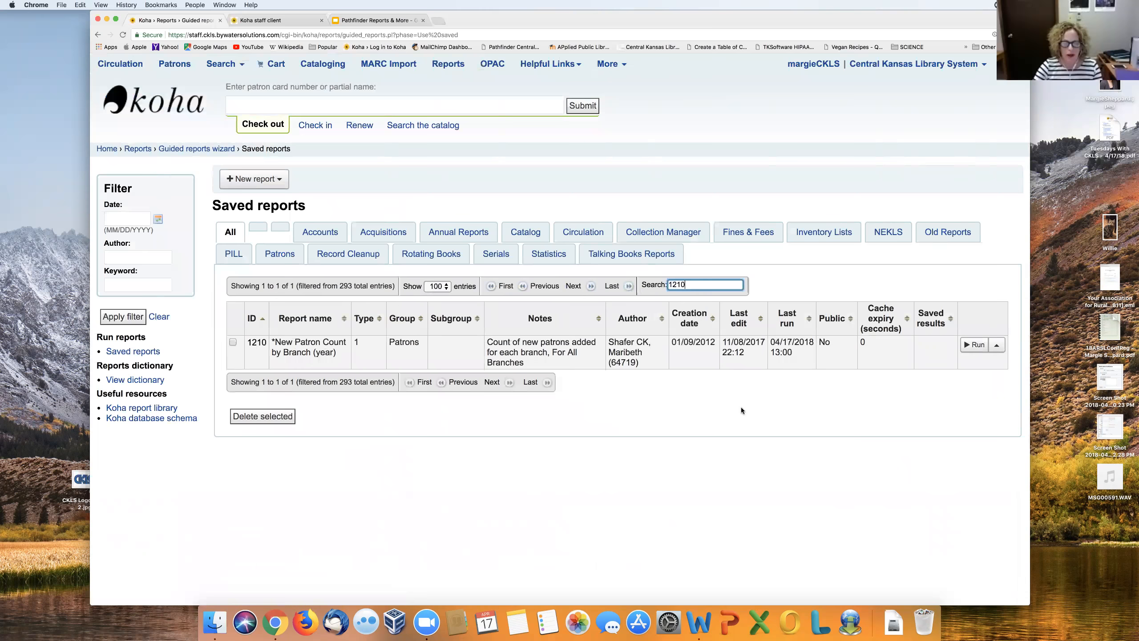
pyautogui.click(976, 345)
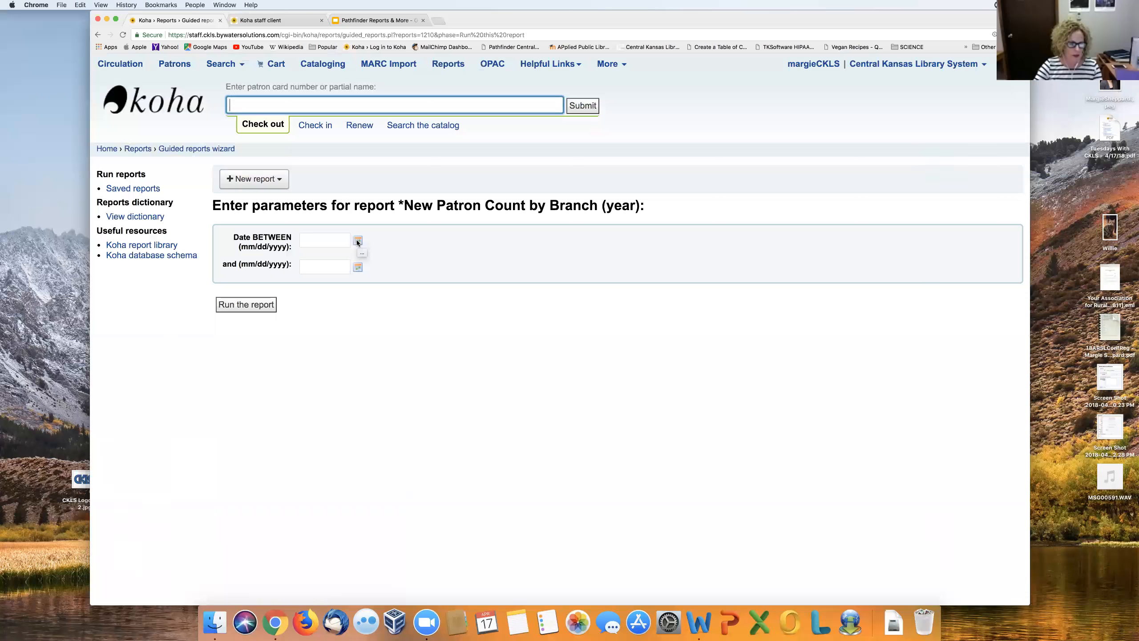
# - Set the date range to 01/01/2018 through 04/16/2018 and run the yearly new patron count report
pyautogui.click(357, 242)
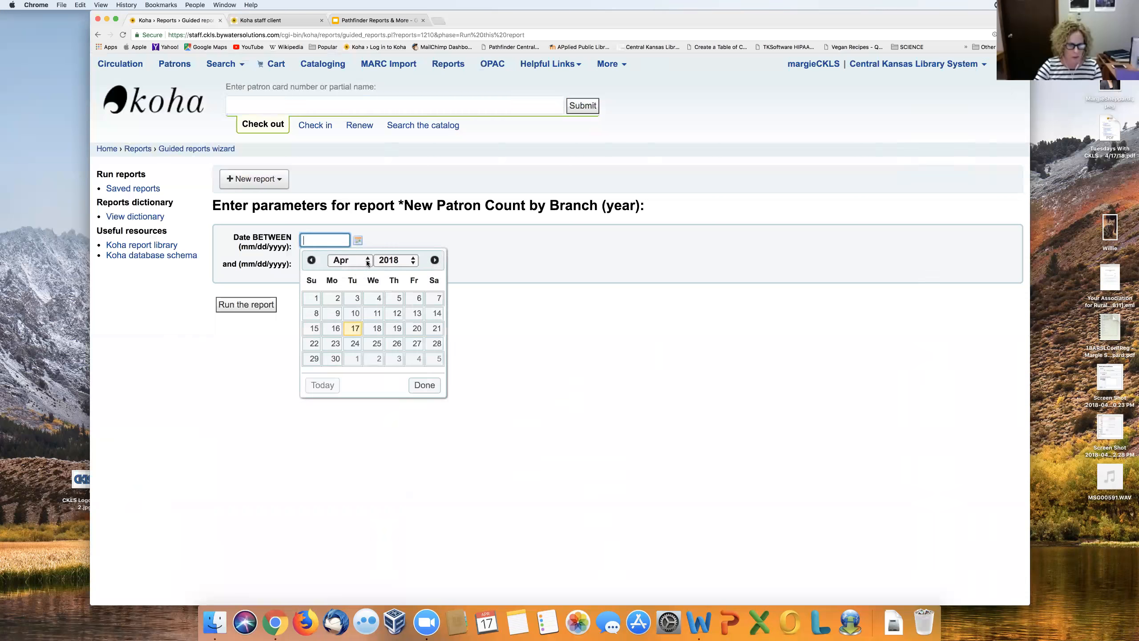
pyautogui.click(367, 262)
pyautogui.click(354, 226)
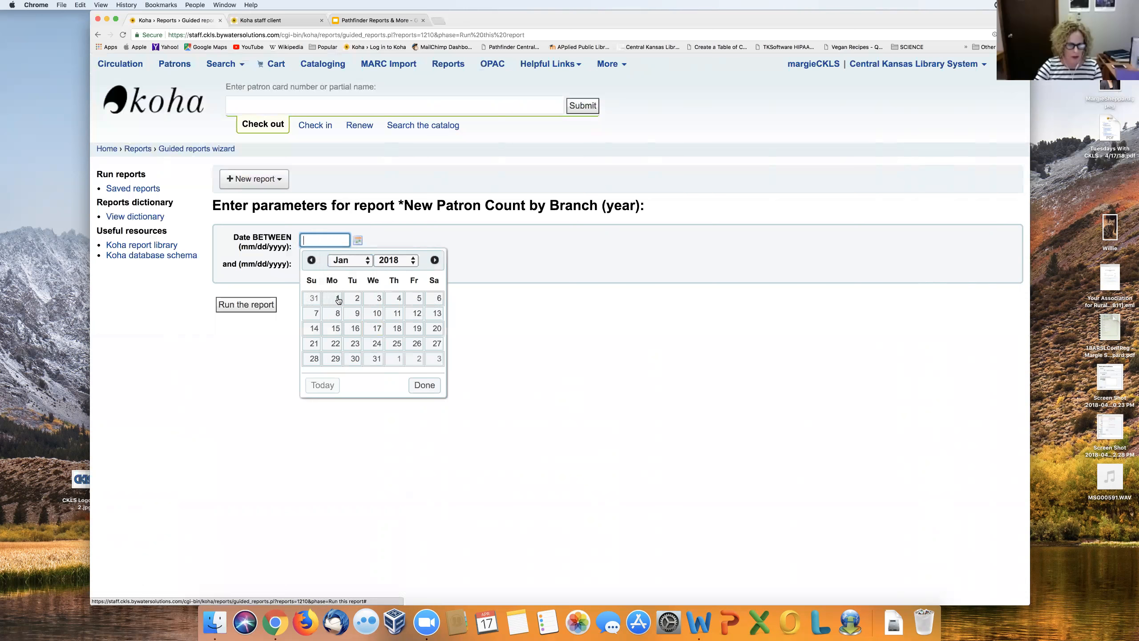
pyautogui.click(338, 299)
pyautogui.click(358, 267)
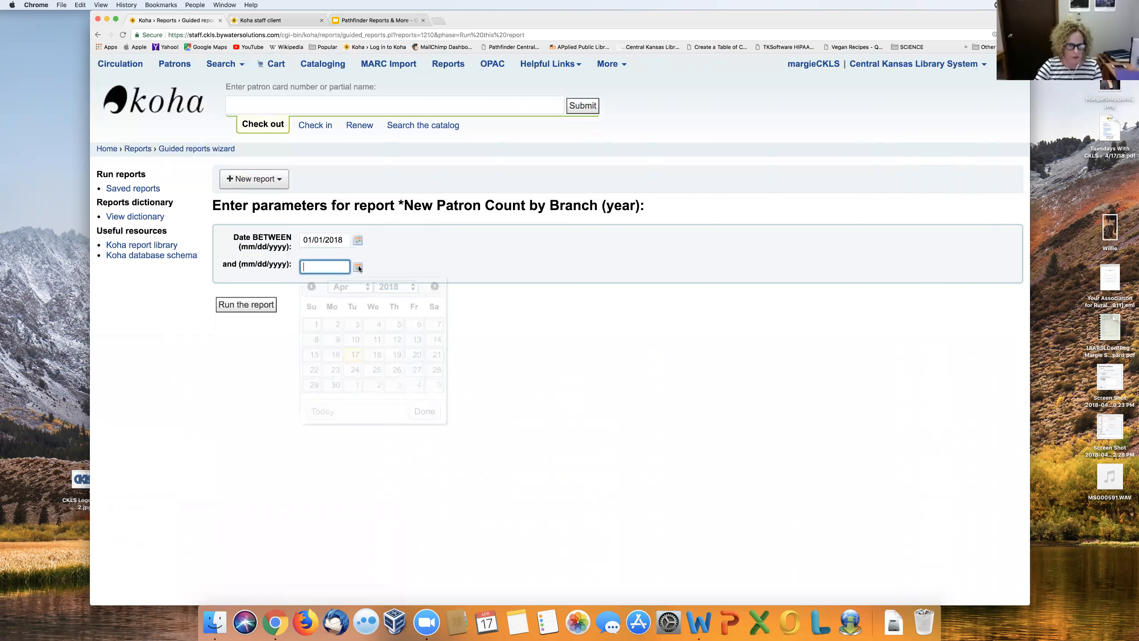
pyautogui.click(335, 355)
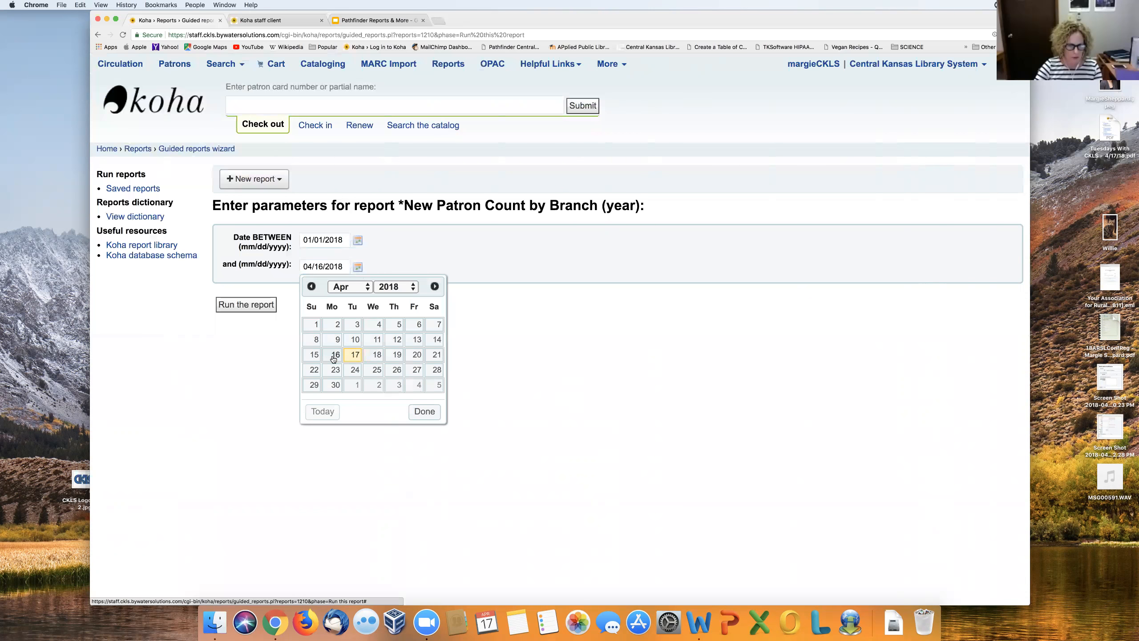
pyautogui.click(245, 304)
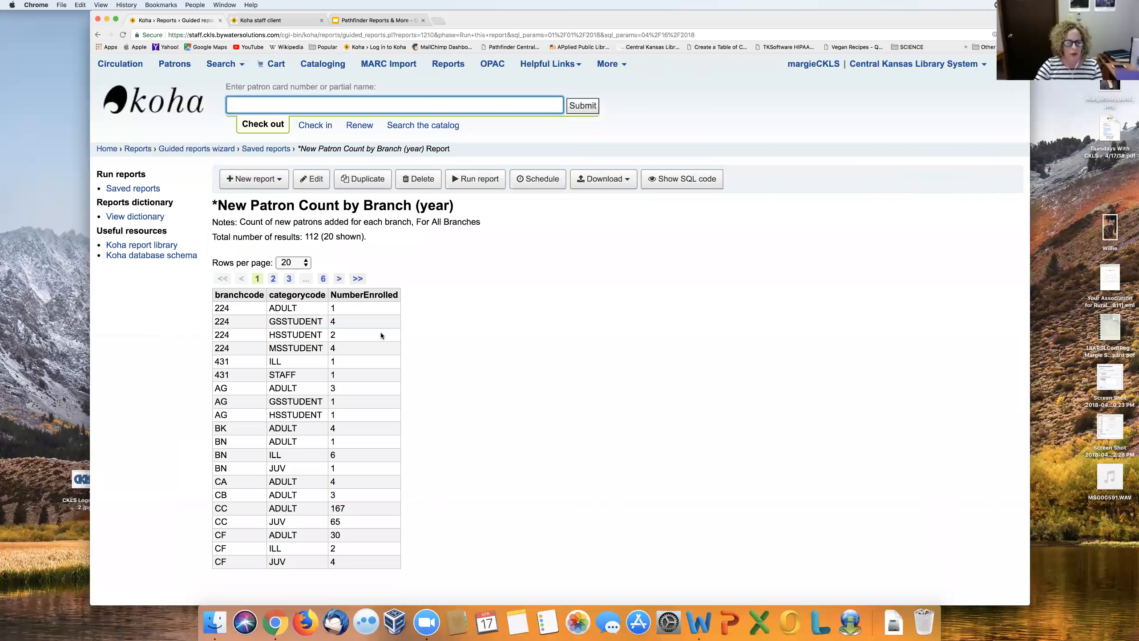
# - Show 200 rows per page and look through the year's enrolled patron counts for each branch and category
pyautogui.click(306, 264)
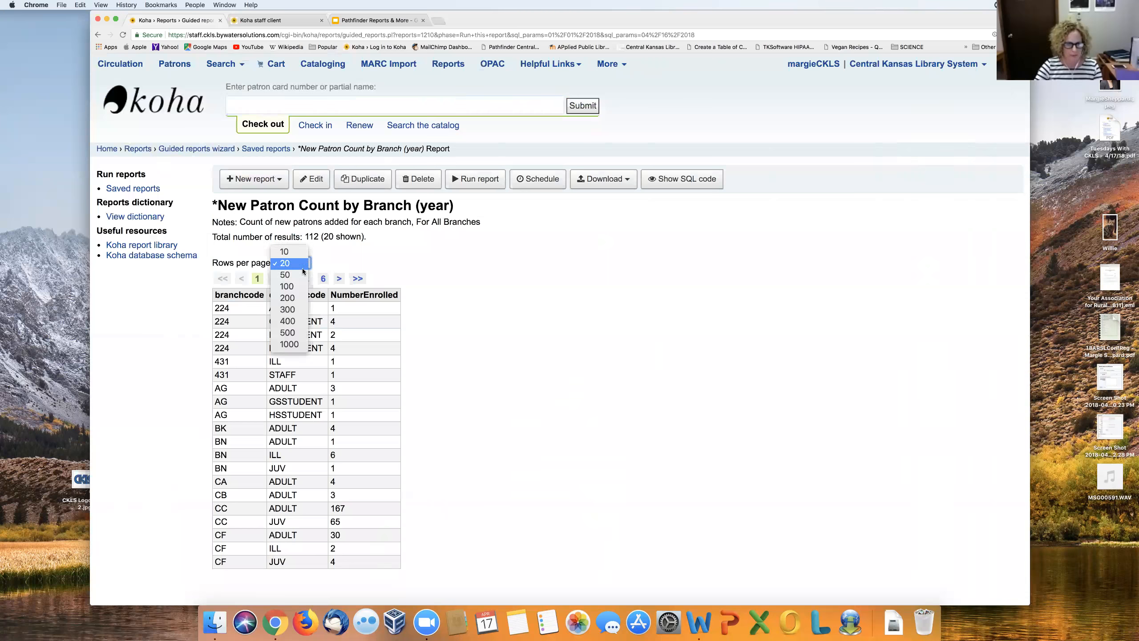
pyautogui.click(294, 299)
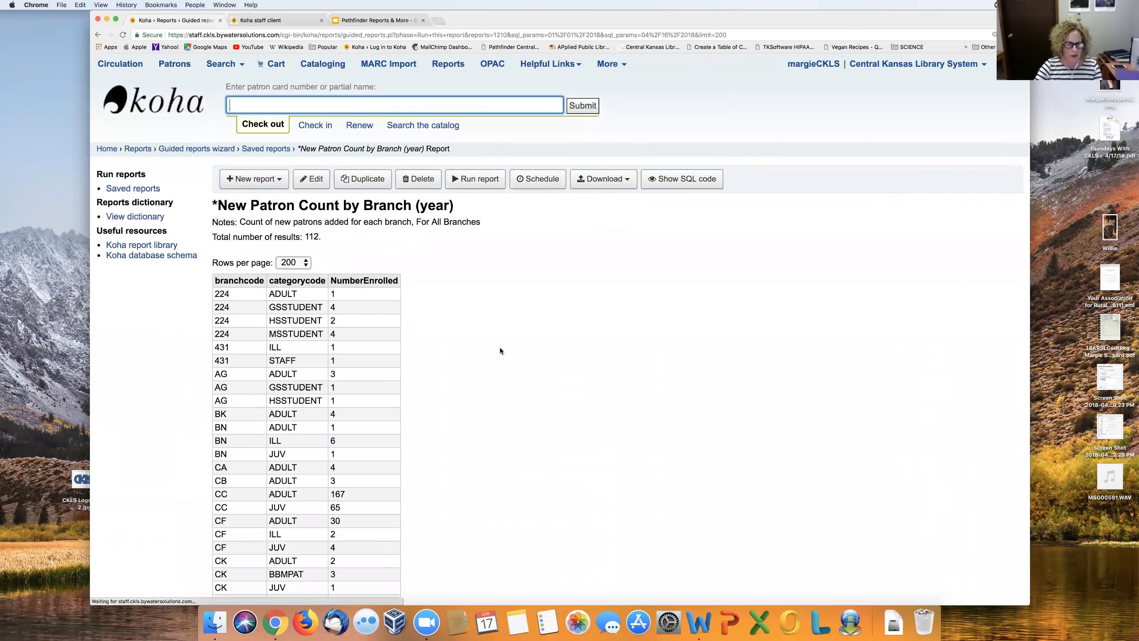
pyautogui.scroll(-5, 376, 396)
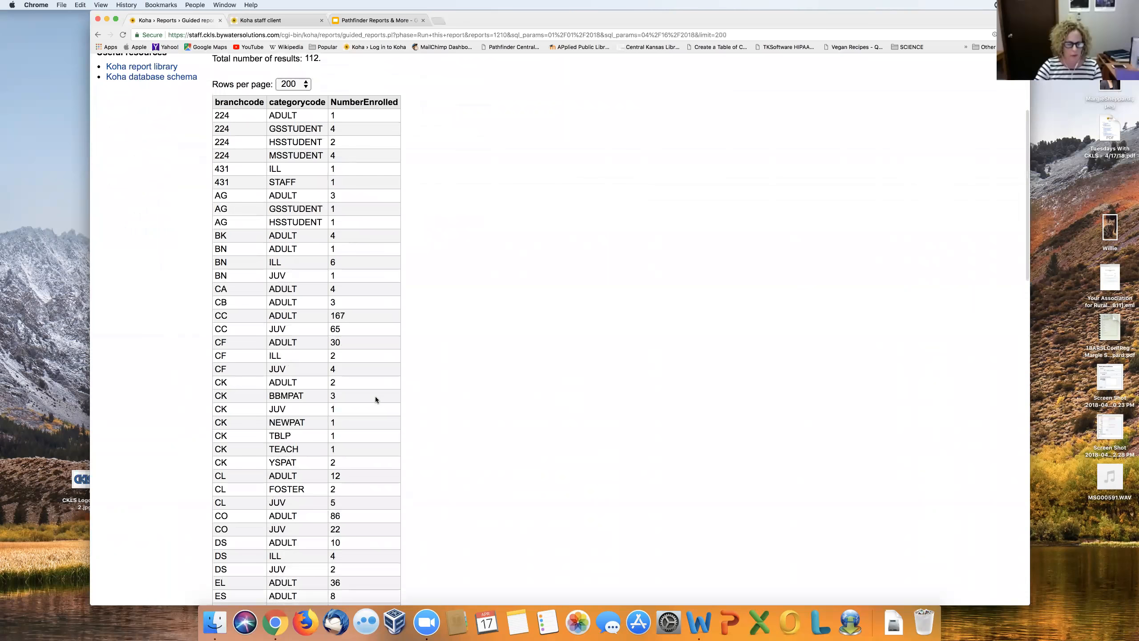
pyautogui.scroll(-3, 375, 396)
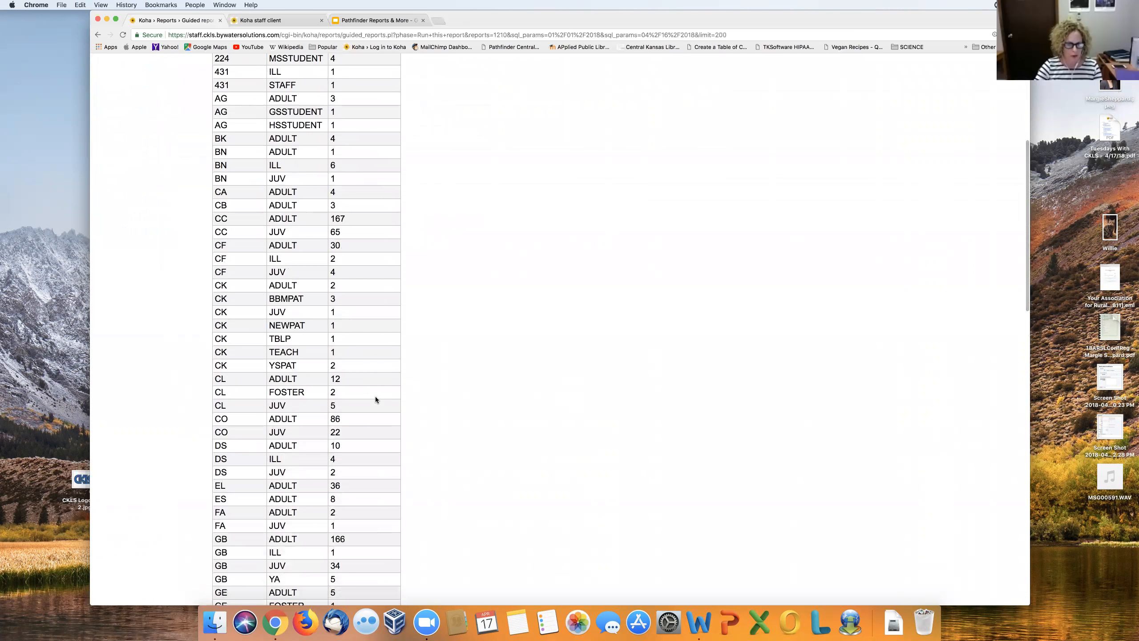
pyautogui.scroll(8, 376, 395)
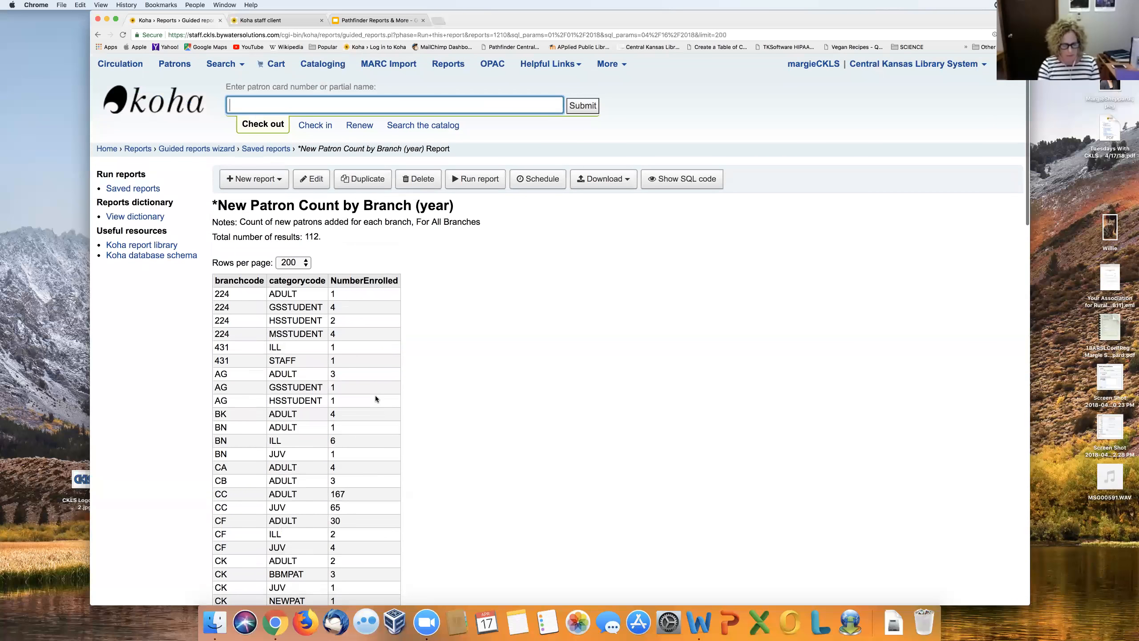
# - Search the saved reports for report 1680, Guarantor List, and start running it
pyautogui.click(158, 192)
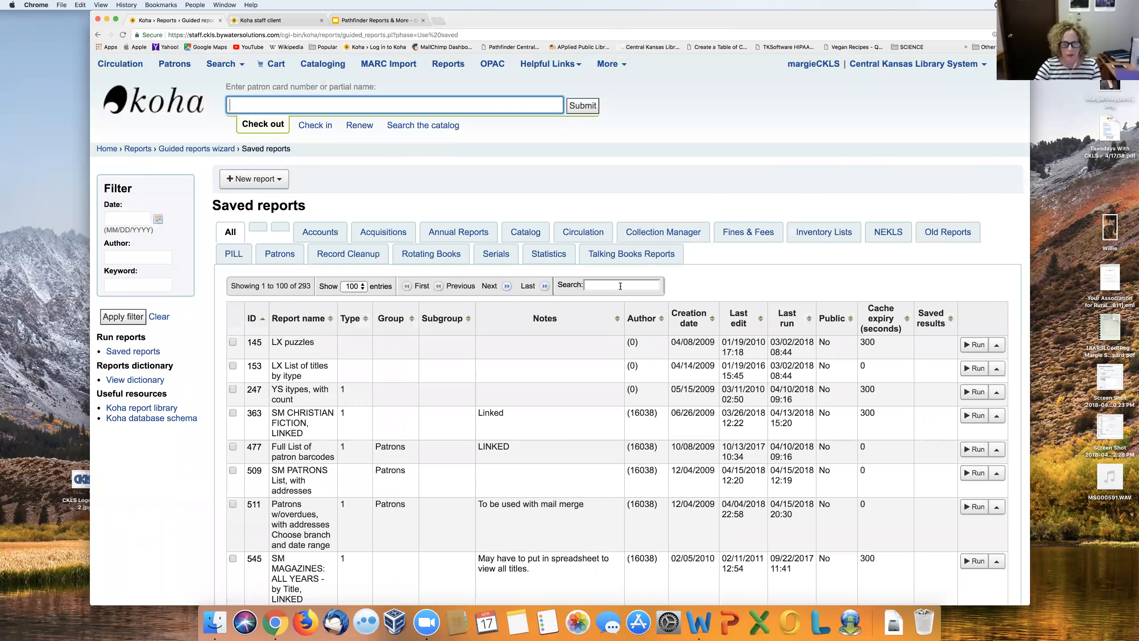
pyautogui.click(620, 286)
pyautogui.write('1680')
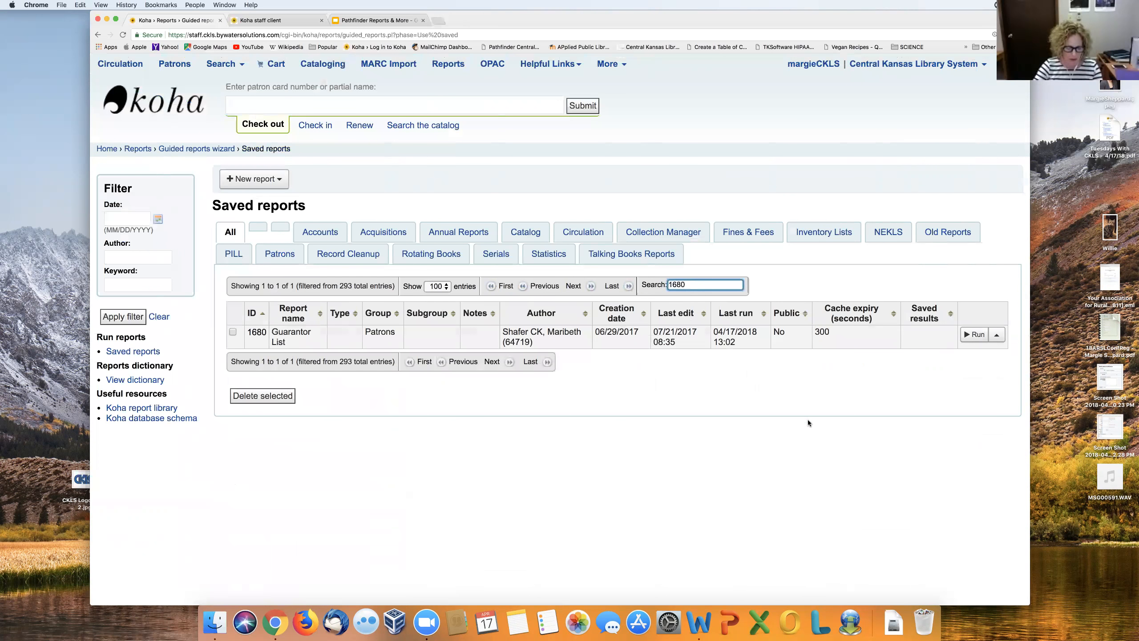
pyautogui.click(977, 336)
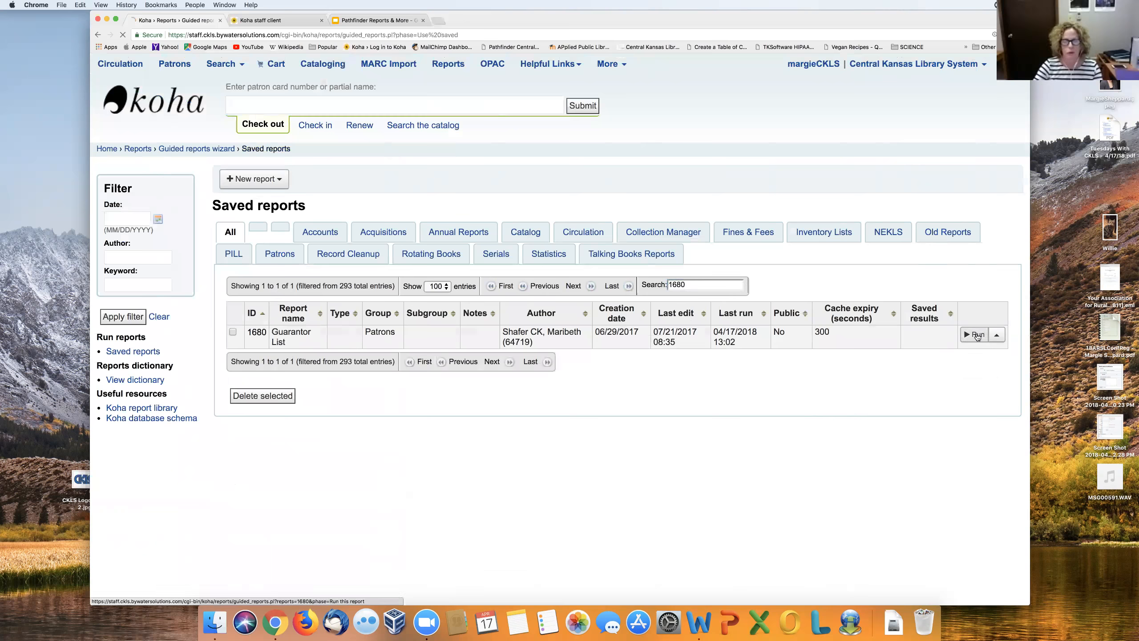
# - Set the guarantor's home branch to Central Kansas Library System and run the Guarantor List report
pyautogui.click(435, 239)
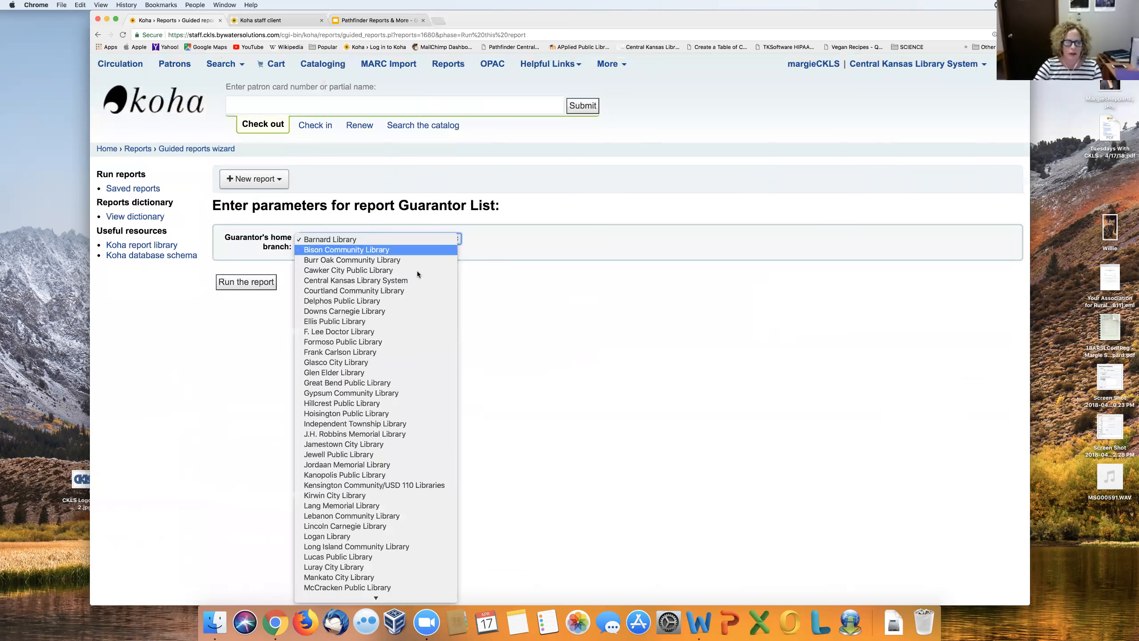
pyautogui.click(409, 281)
pyautogui.click(246, 282)
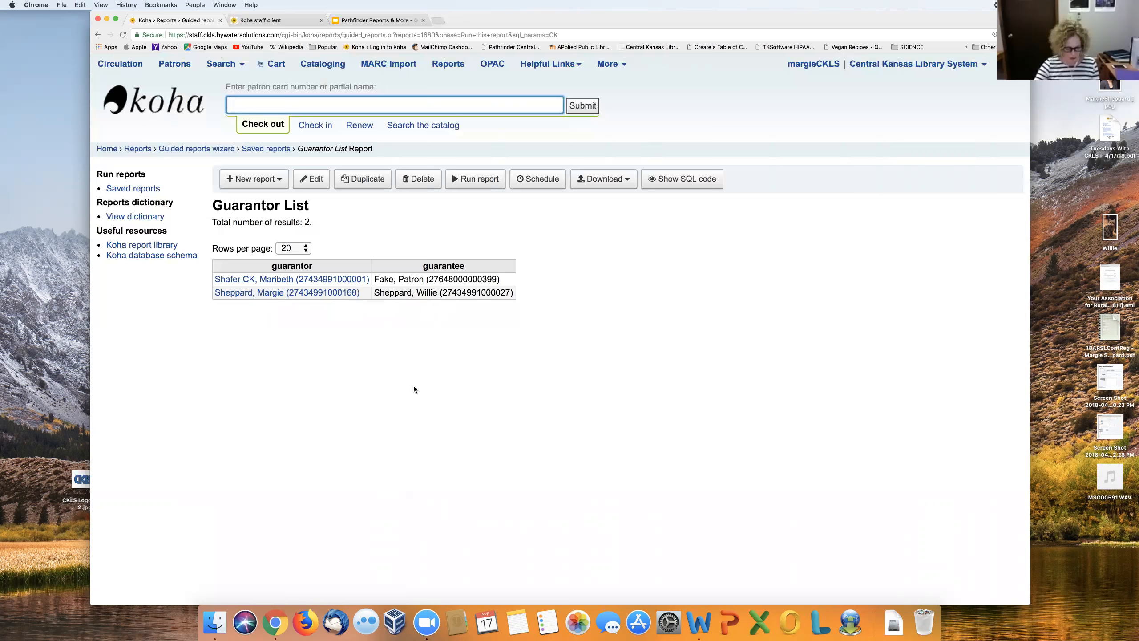
pyautogui.click(218, 306)
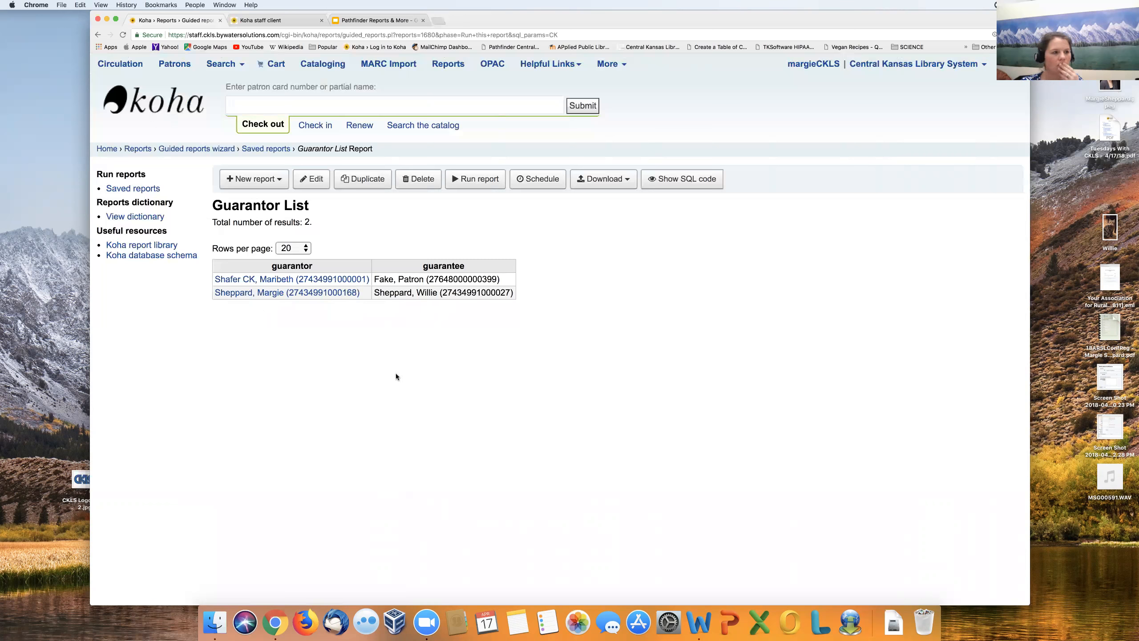
# - Return to the saved reports list, and open the Circulation page in the other Koha tab
pyautogui.click(139, 189)
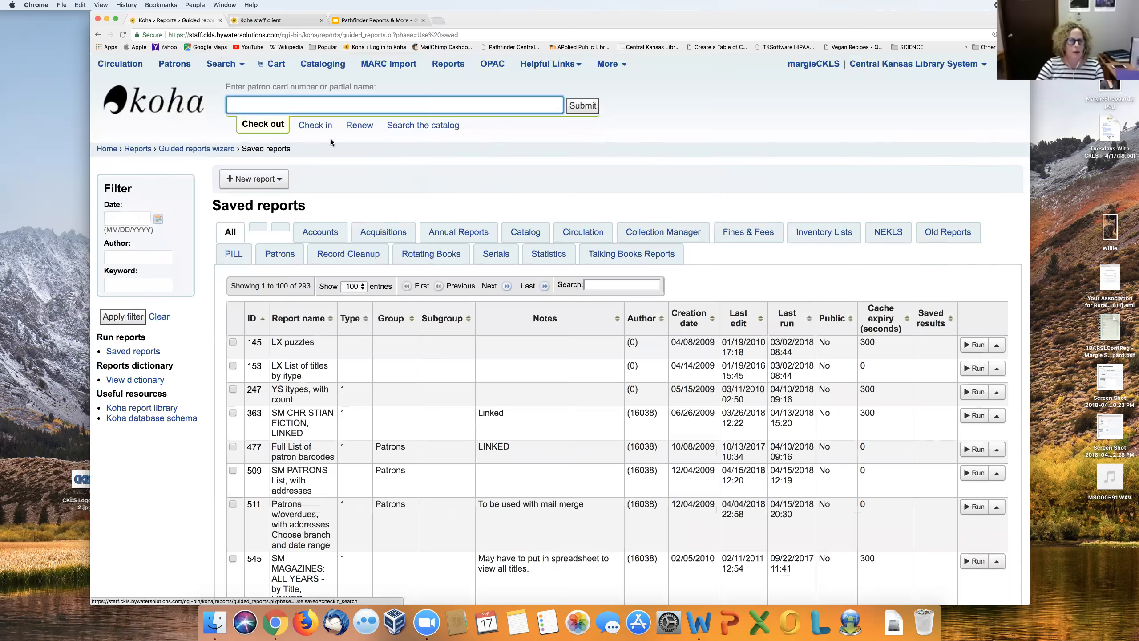
pyautogui.click(280, 22)
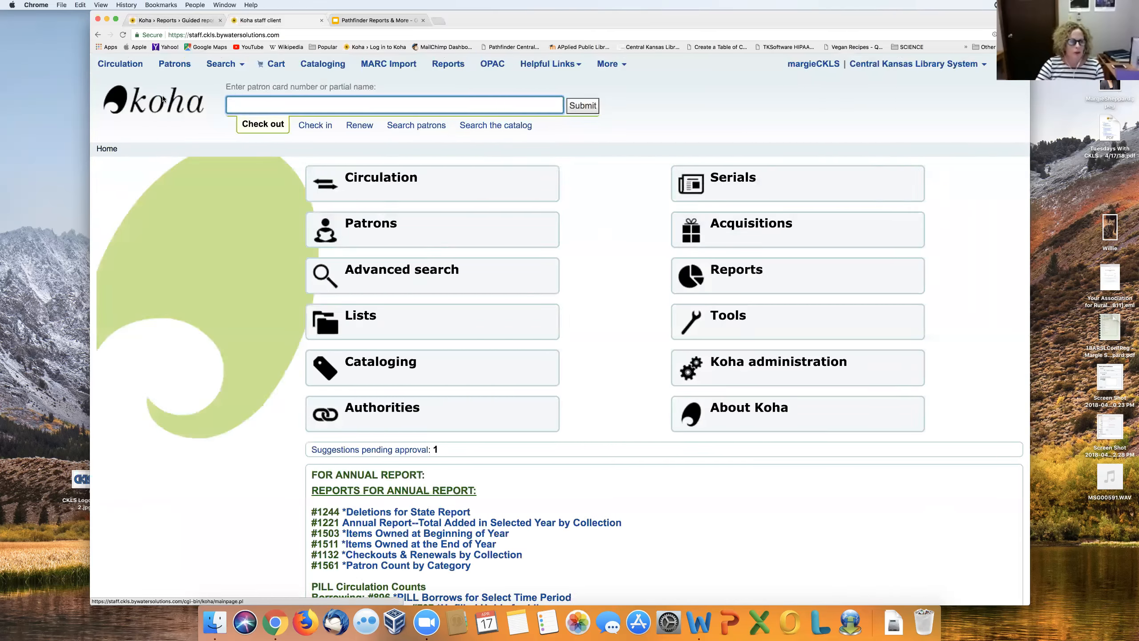
pyautogui.click(126, 64)
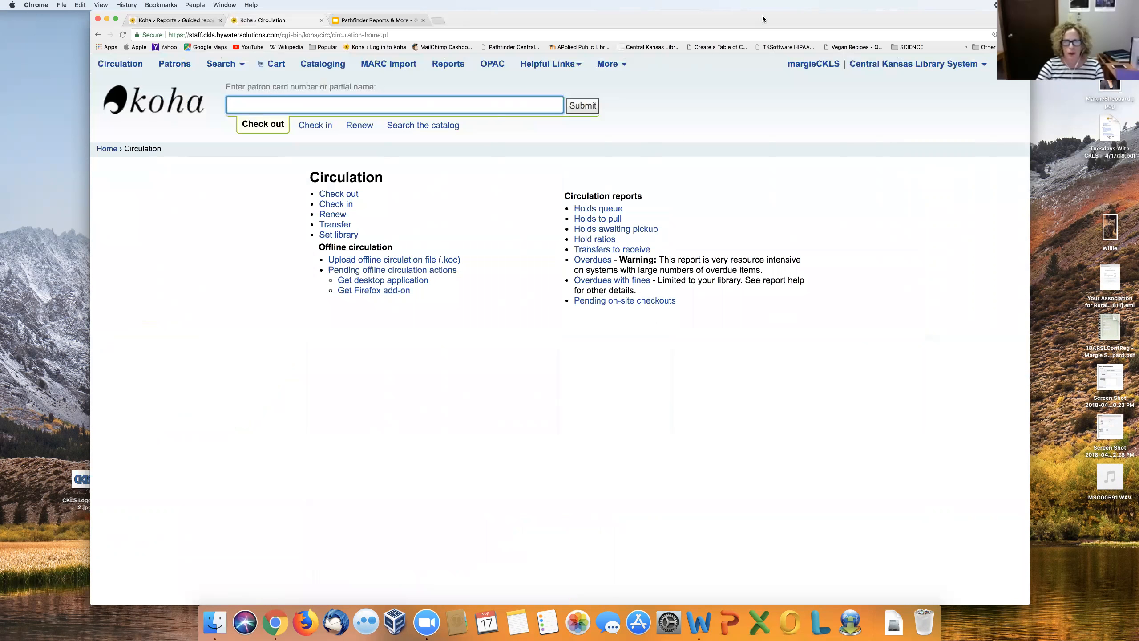
# - Open the Transfers to receive image from the desktop, examine the late transfers beside the Circulation reports list, and close it
pyautogui.moveTo(743, 20); pyautogui.dragTo(634, 4)
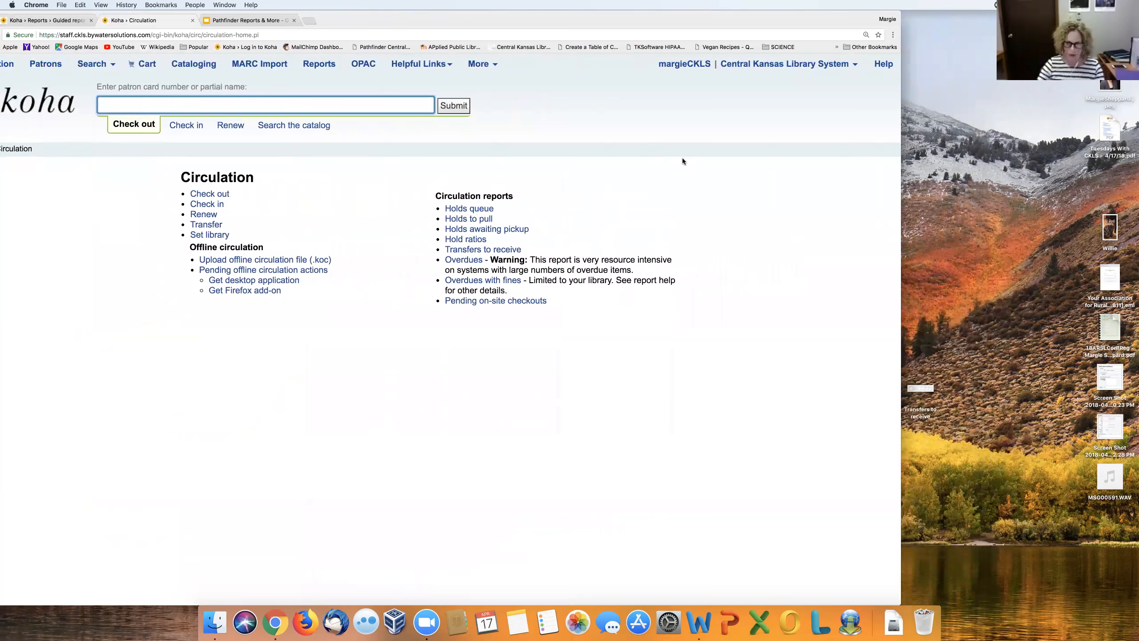
pyautogui.doubleClick(919, 390)
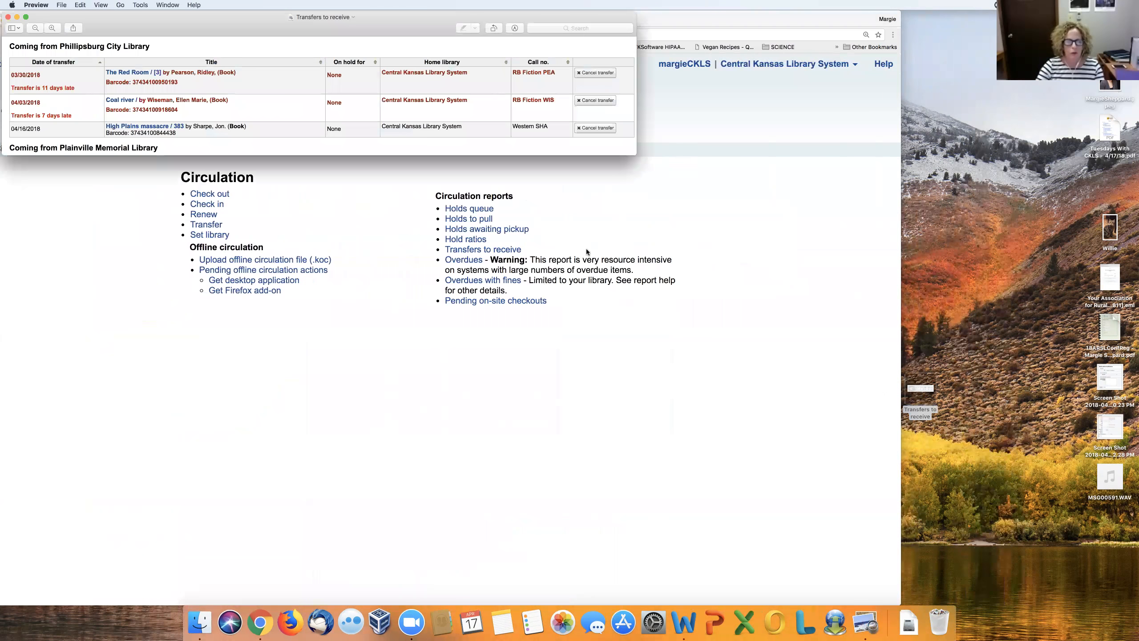
pyautogui.moveTo(407, 28); pyautogui.dragTo(511, 355)
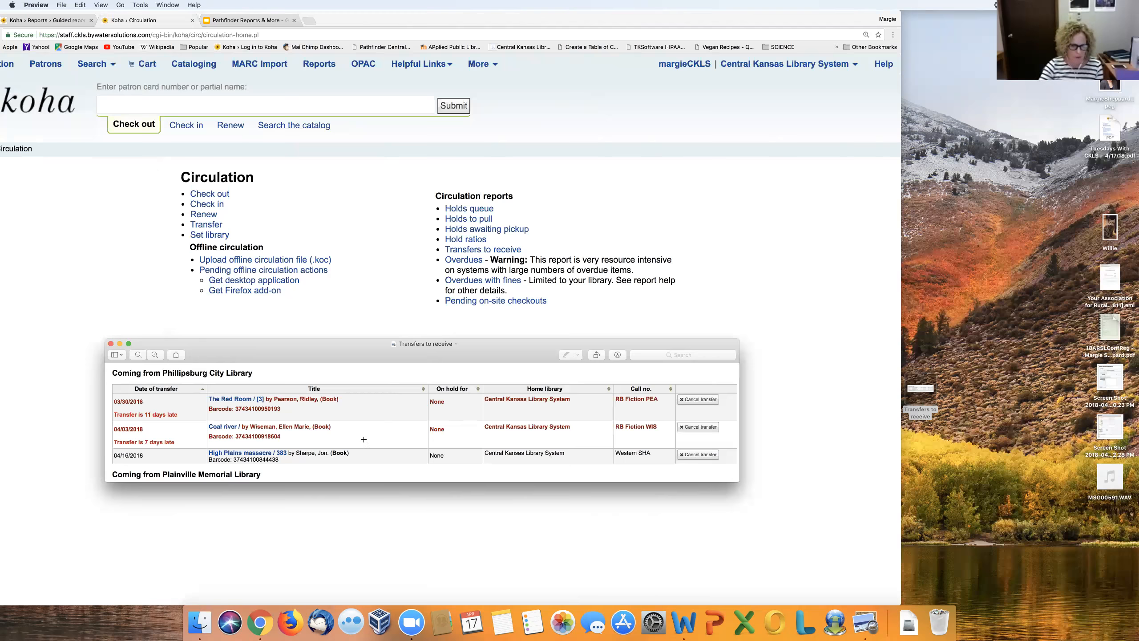
pyautogui.click(111, 344)
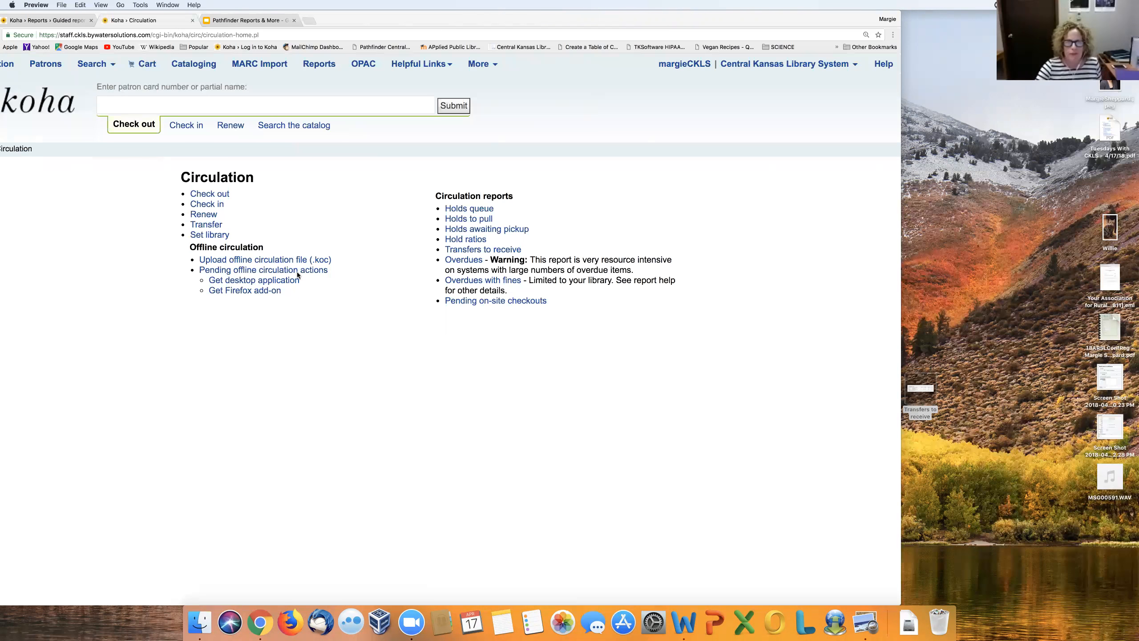
pyautogui.moveTo(365, 15); pyautogui.dragTo(459, 32)
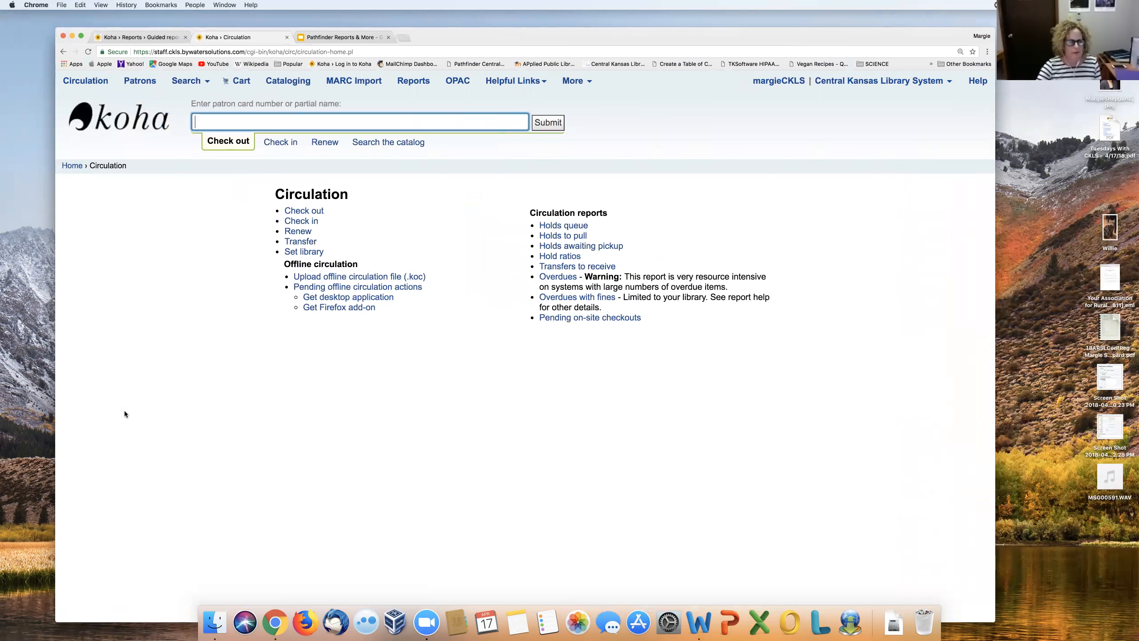
# - Search the saved reports for report 867, *Homebranch is different from Holding Branch, and start running it
pyautogui.click(151, 37)
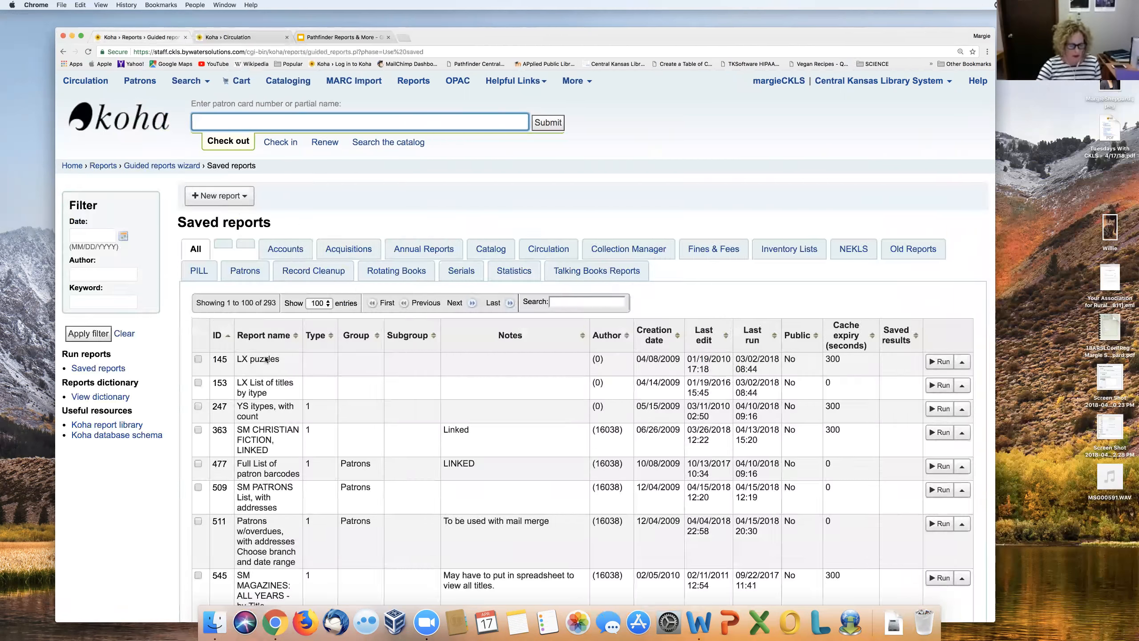
pyautogui.click(575, 303)
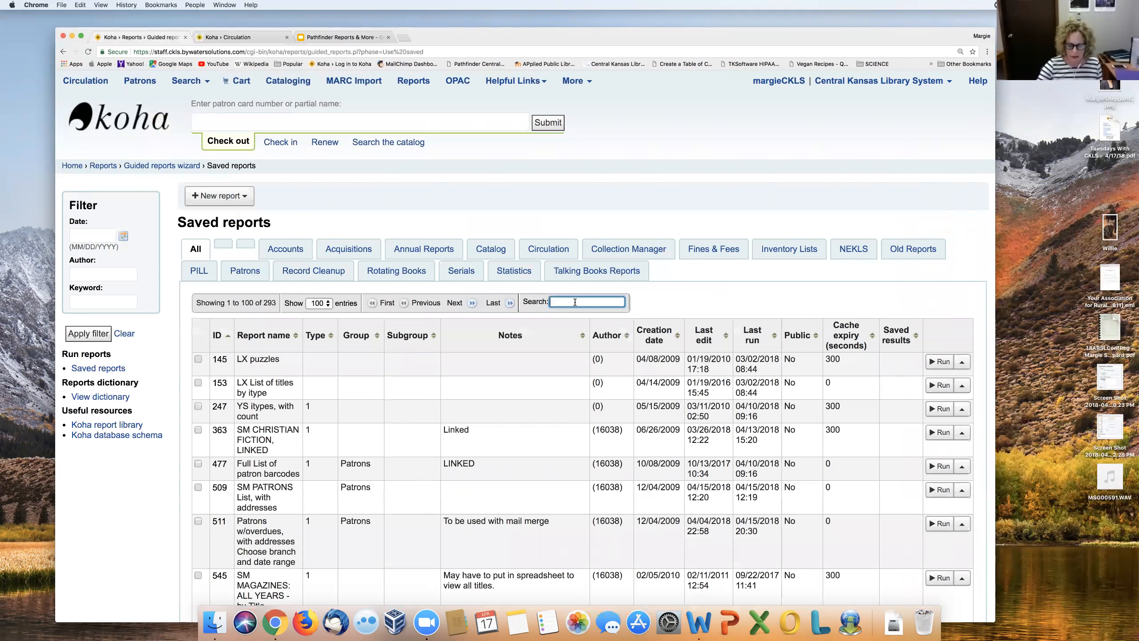
pyautogui.write('867')
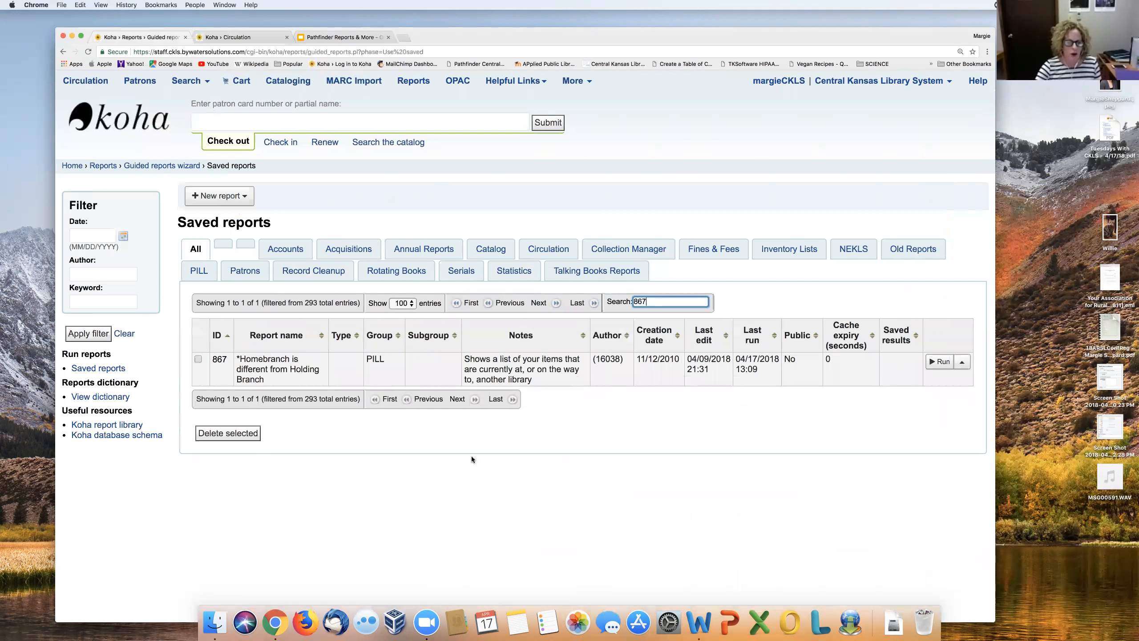
pyautogui.click(939, 361)
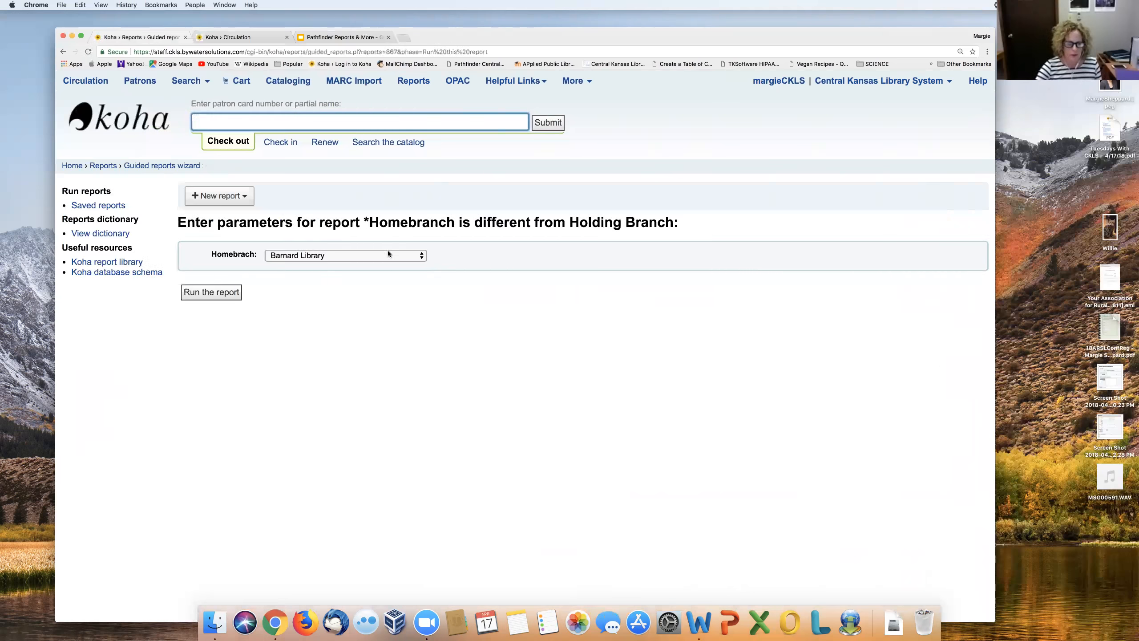
# - Choose Central Kansas Library System as the home branch and run the Homebranch is different from Holding Branch report
pyautogui.click(389, 252)
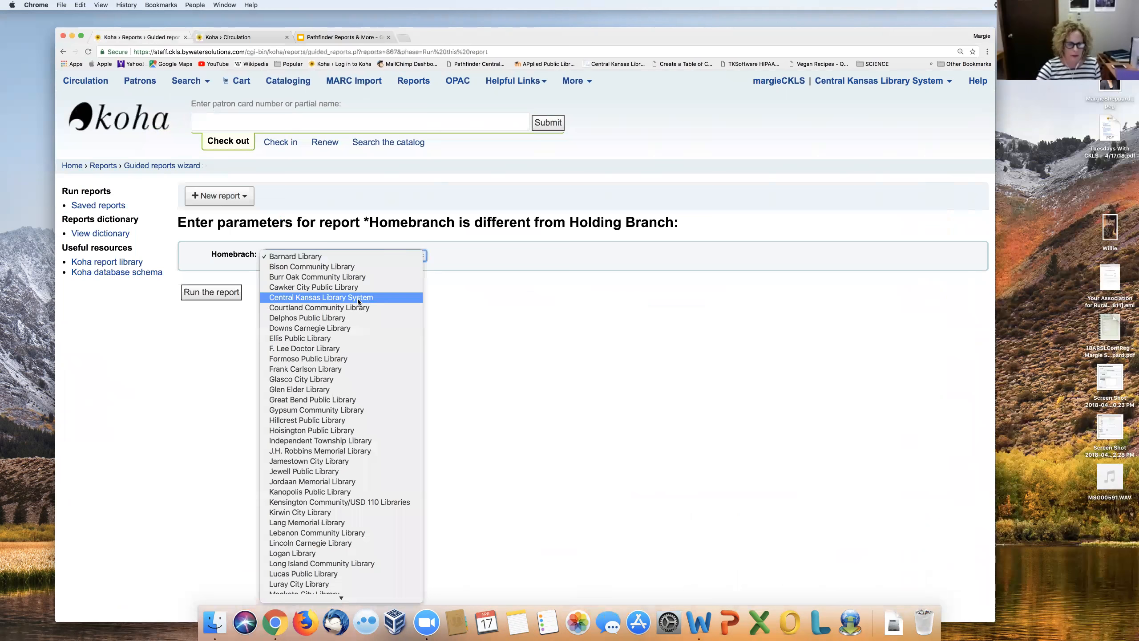
pyautogui.click(358, 299)
pyautogui.click(217, 292)
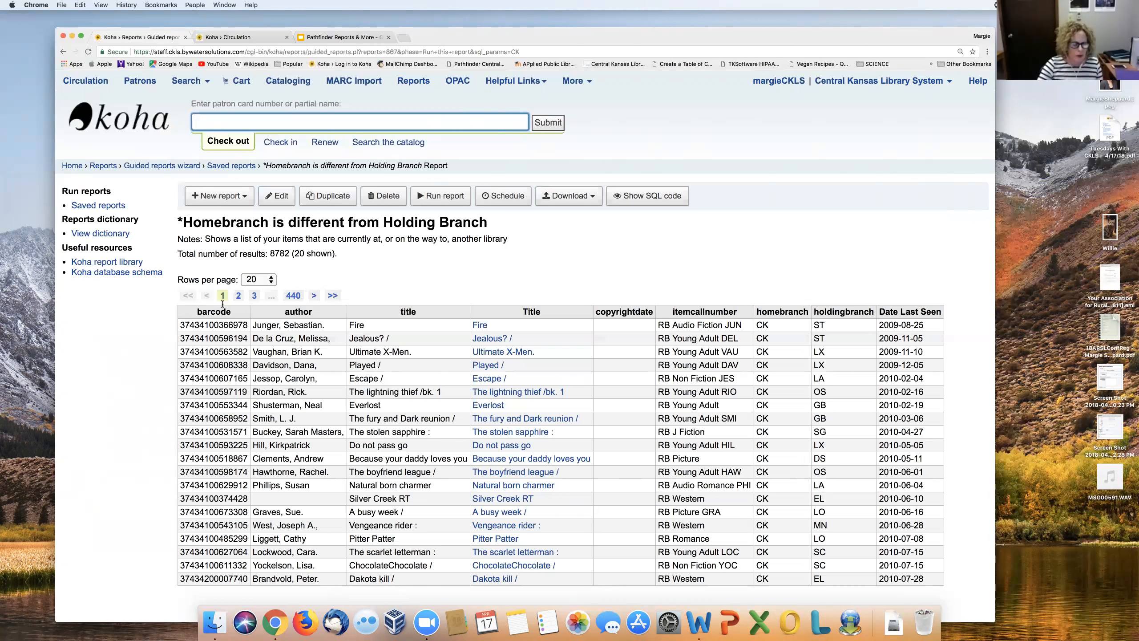
pyautogui.doubleClick(217, 325)
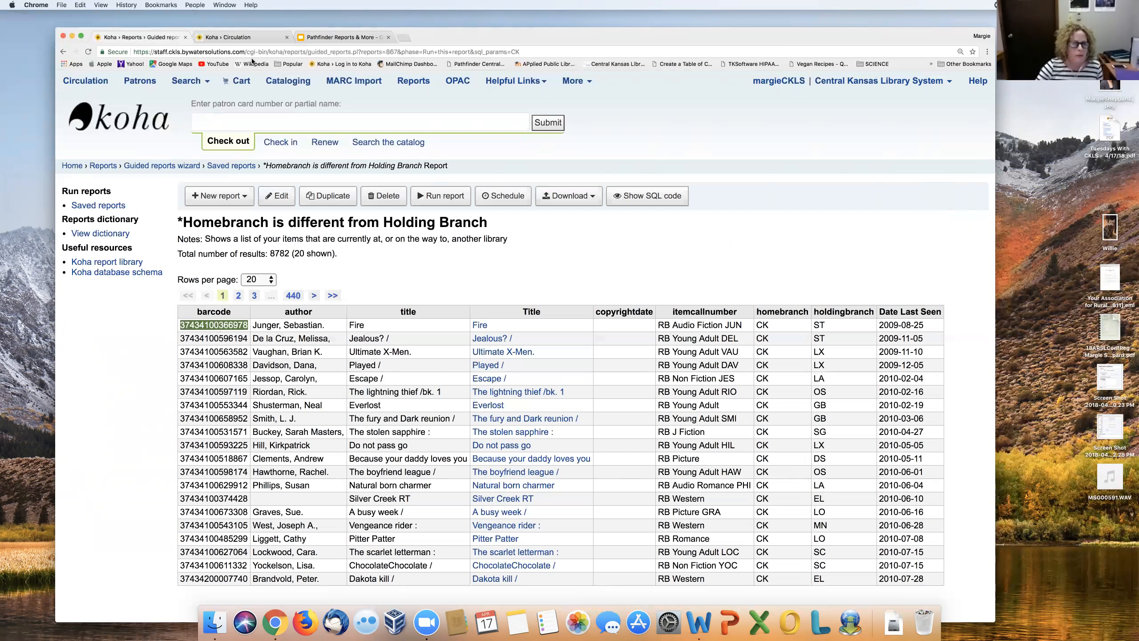
pyautogui.click(252, 36)
pyautogui.click(398, 139)
pyautogui.write('37434100366978')
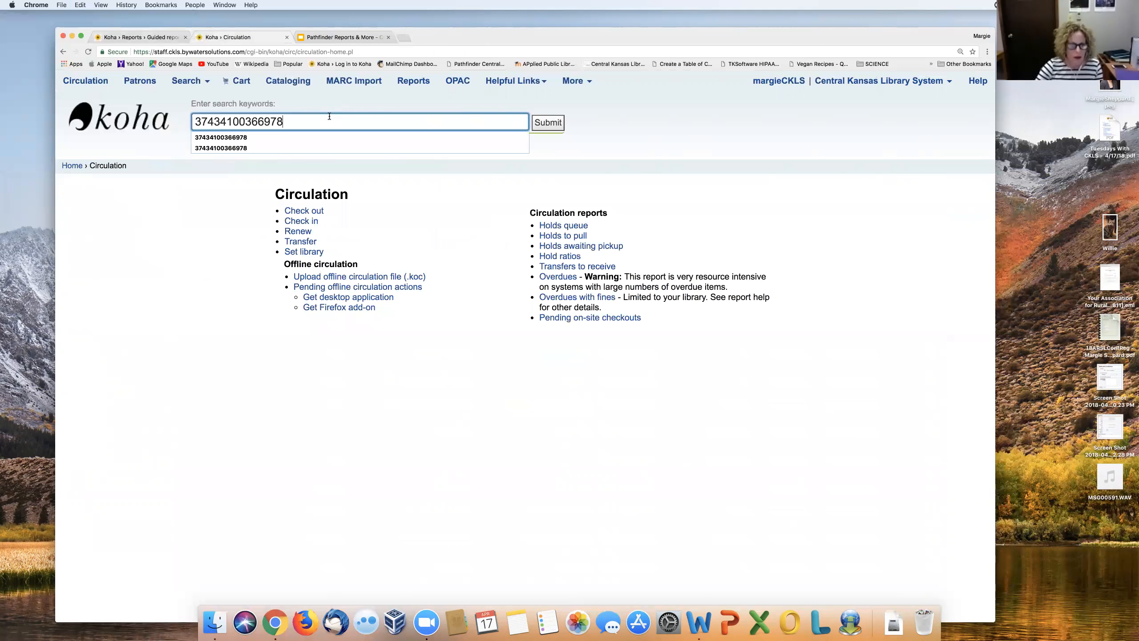
pyautogui.click(547, 124)
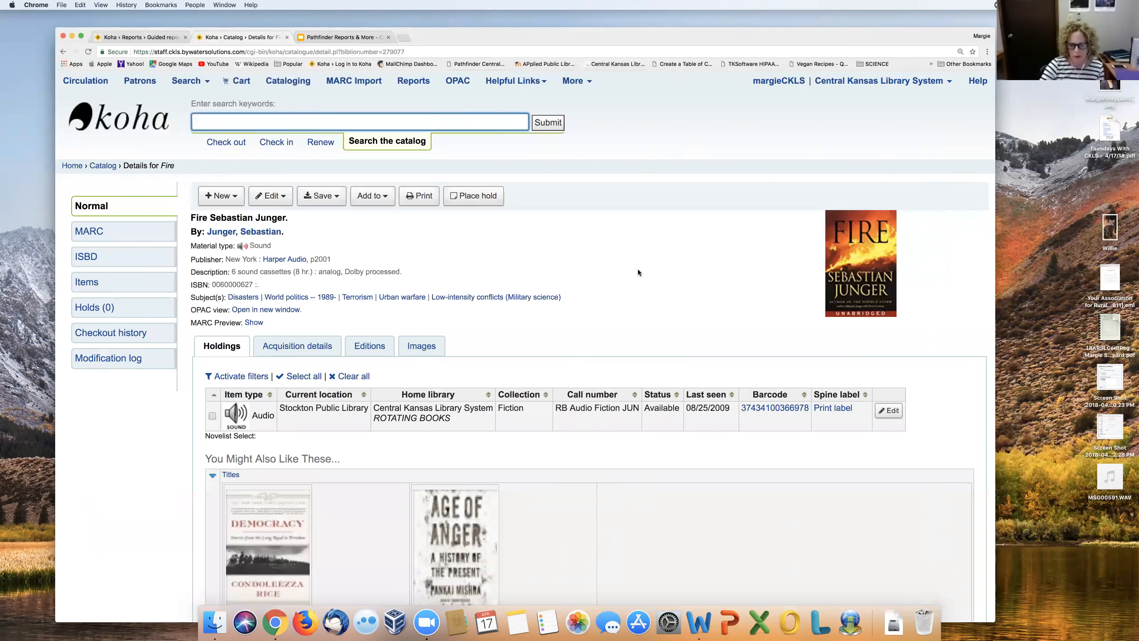
pyautogui.click(144, 37)
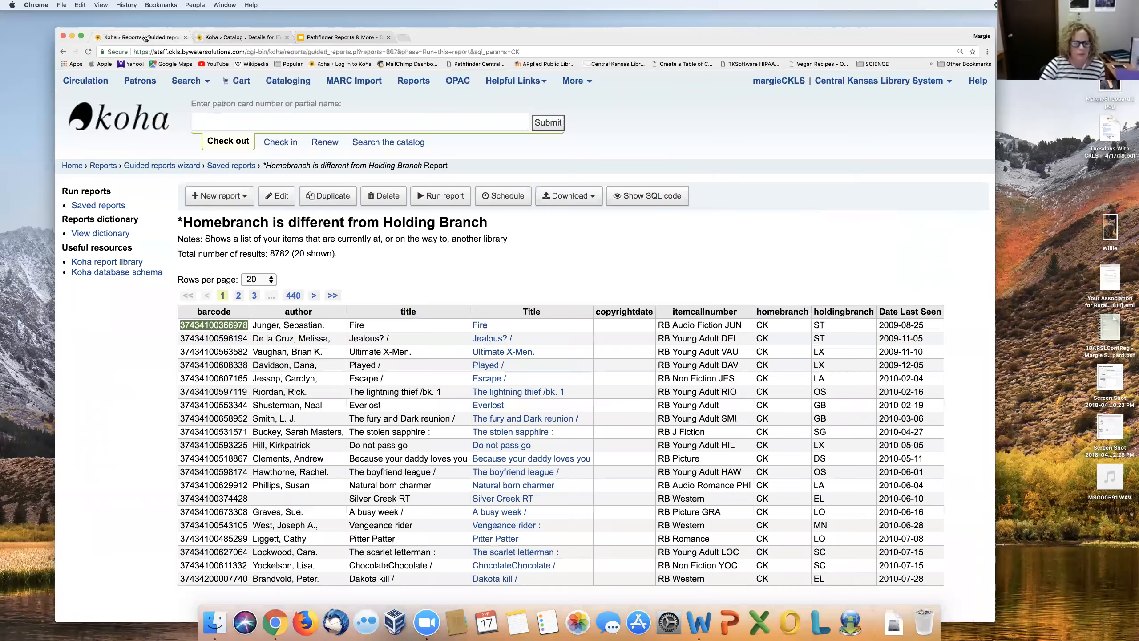
pyautogui.doubleClick(217, 338)
pyautogui.press('super+c')
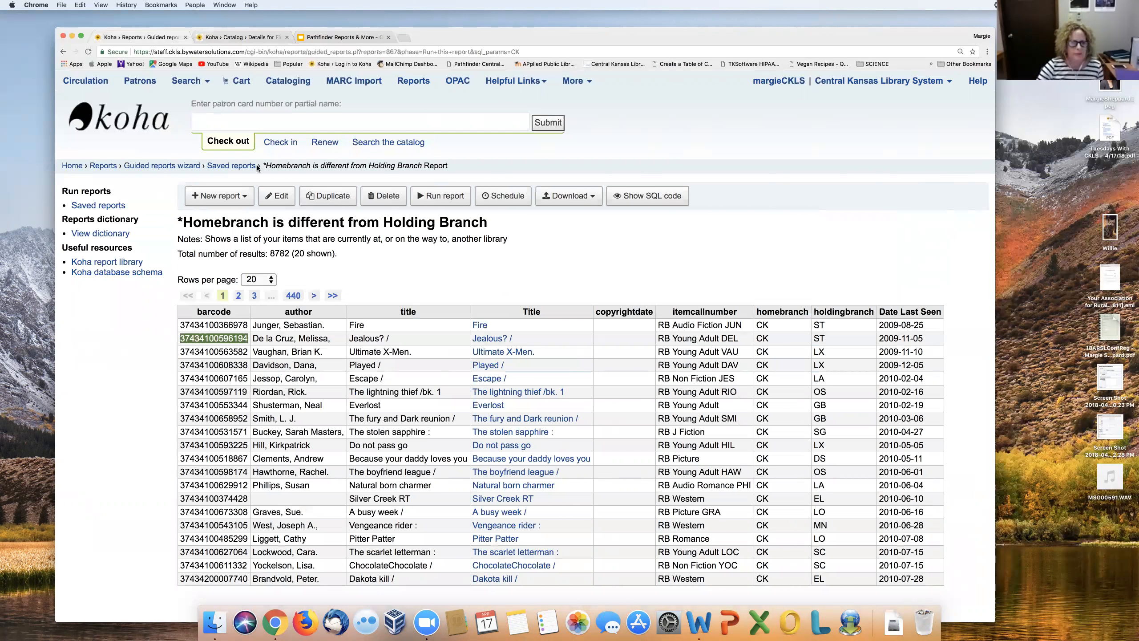
pyautogui.click(255, 37)
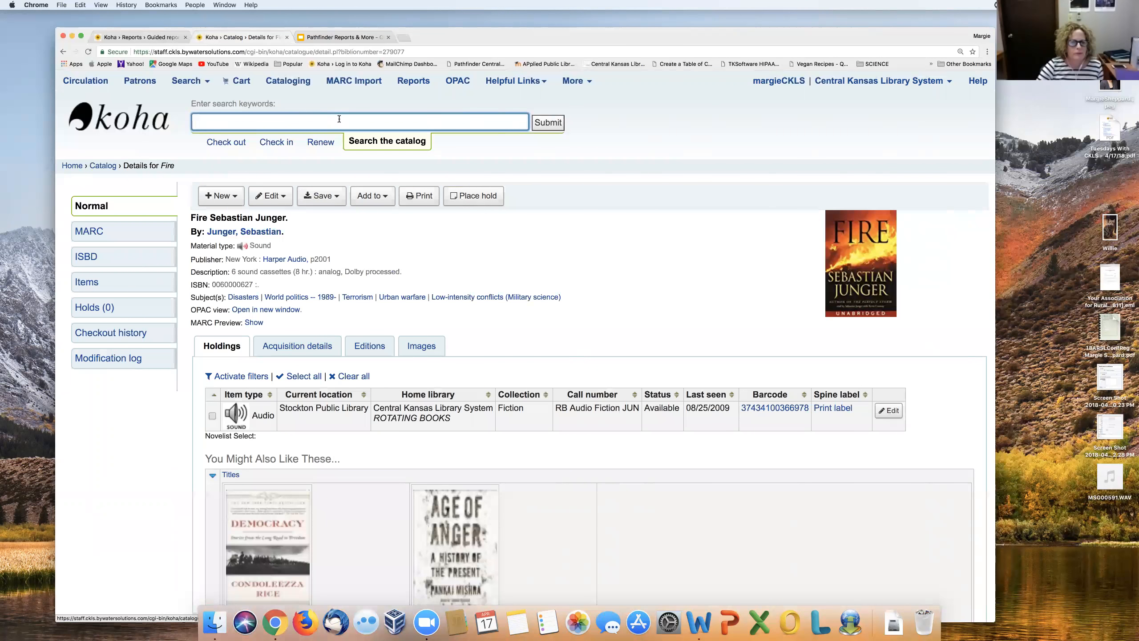
pyautogui.press('super+v')
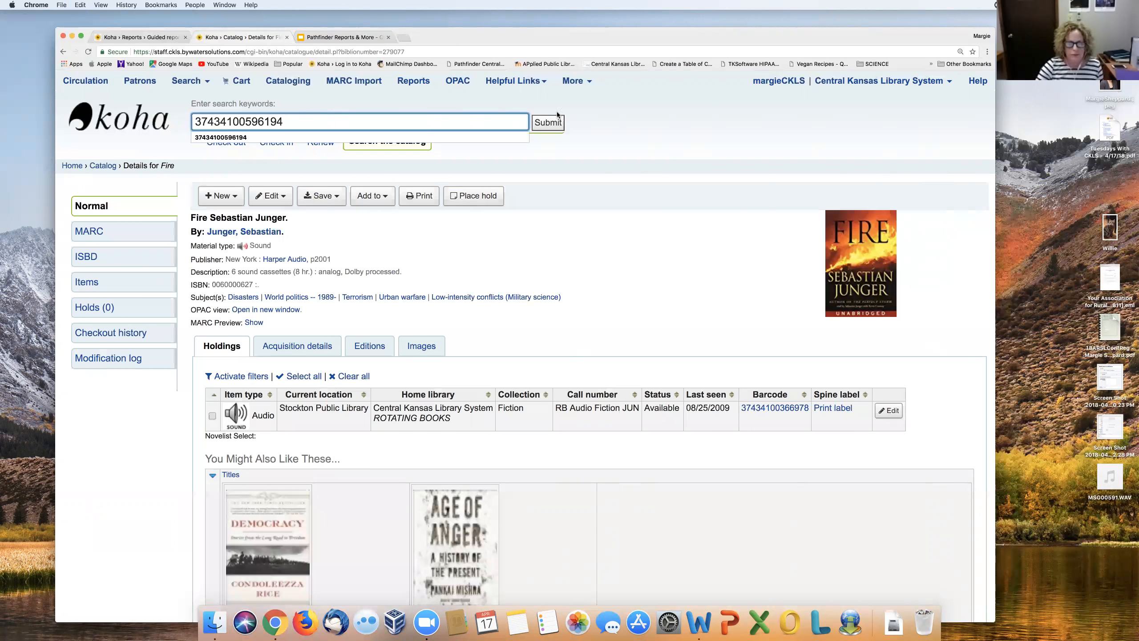
pyautogui.click(549, 123)
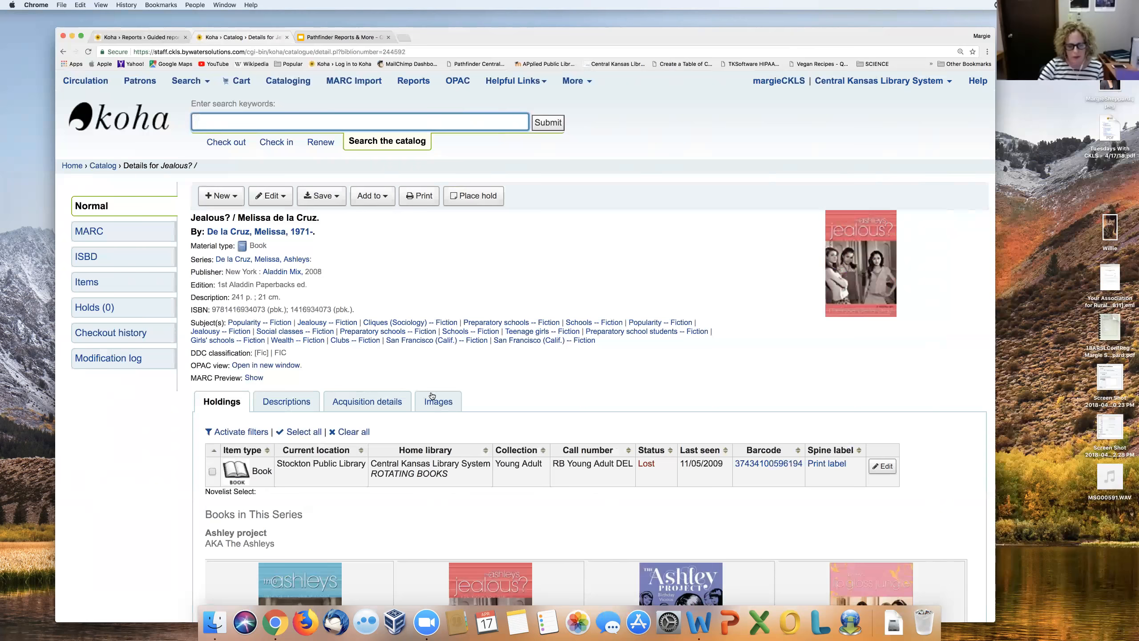
# - Select the lost Jealous? item in the holdings and send it to batch item deletion
pyautogui.click(212, 472)
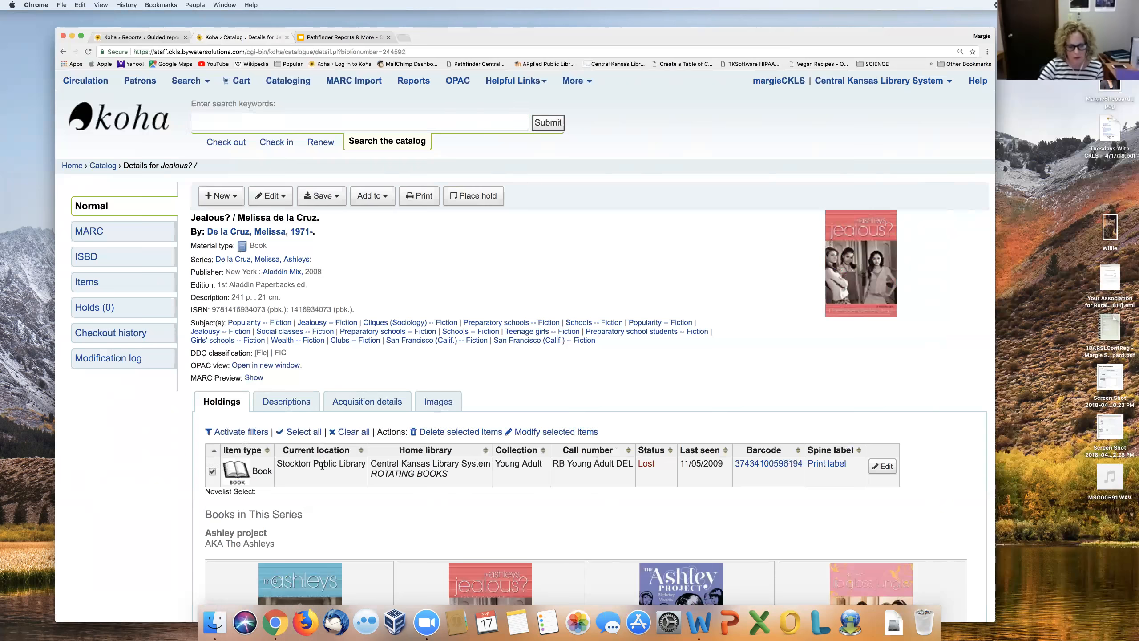
pyautogui.click(431, 433)
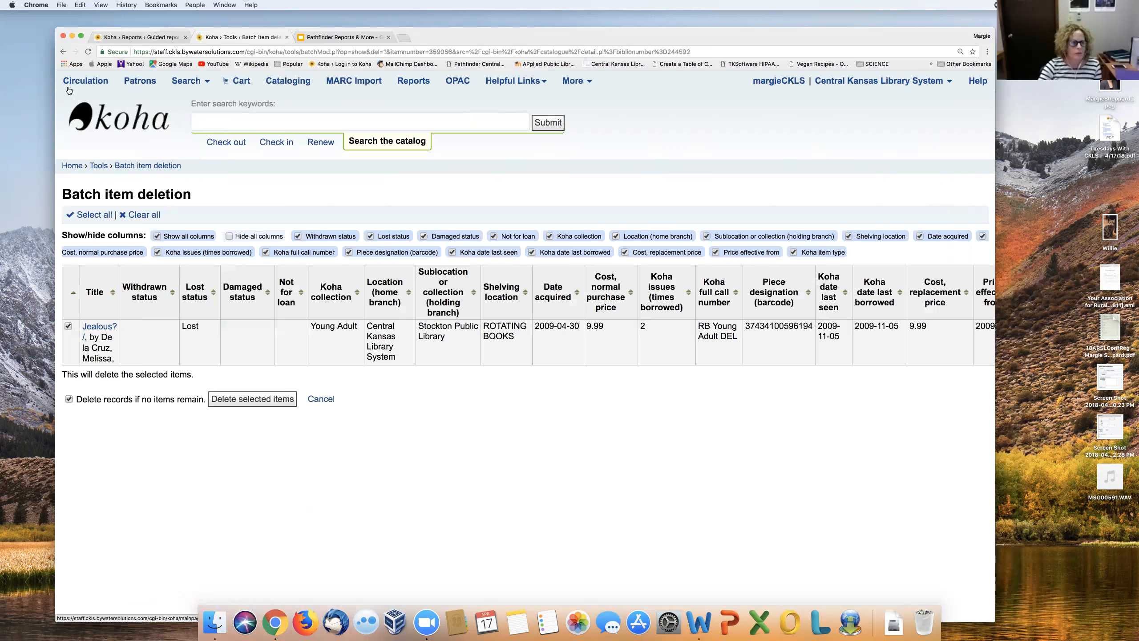
pyautogui.click(141, 38)
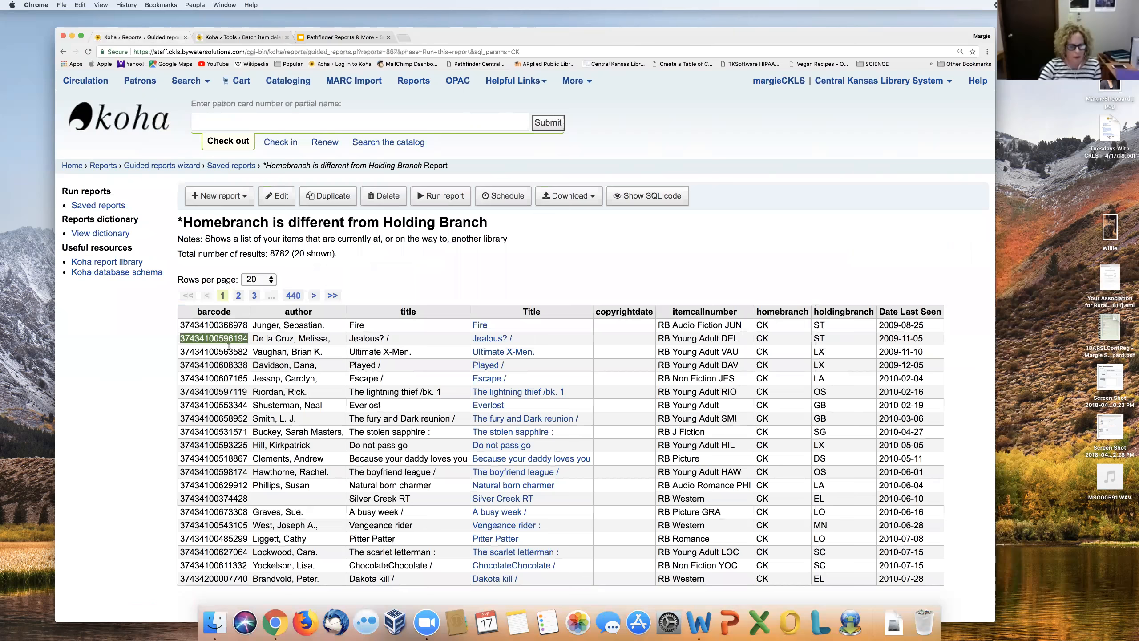
pyautogui.doubleClick(224, 353)
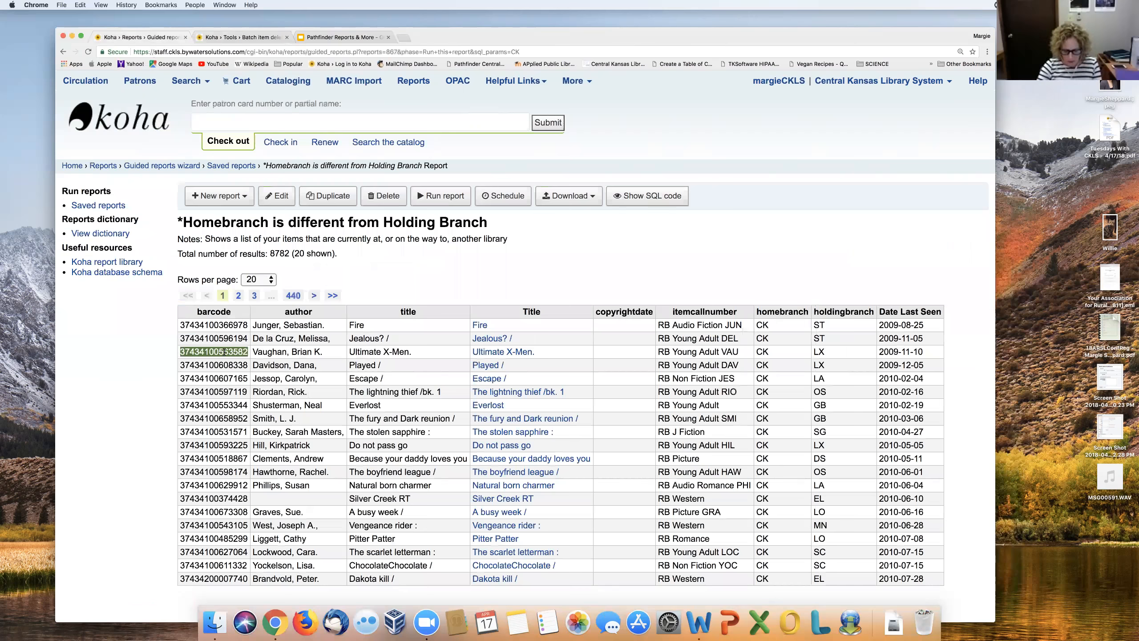
pyautogui.press('super+c')
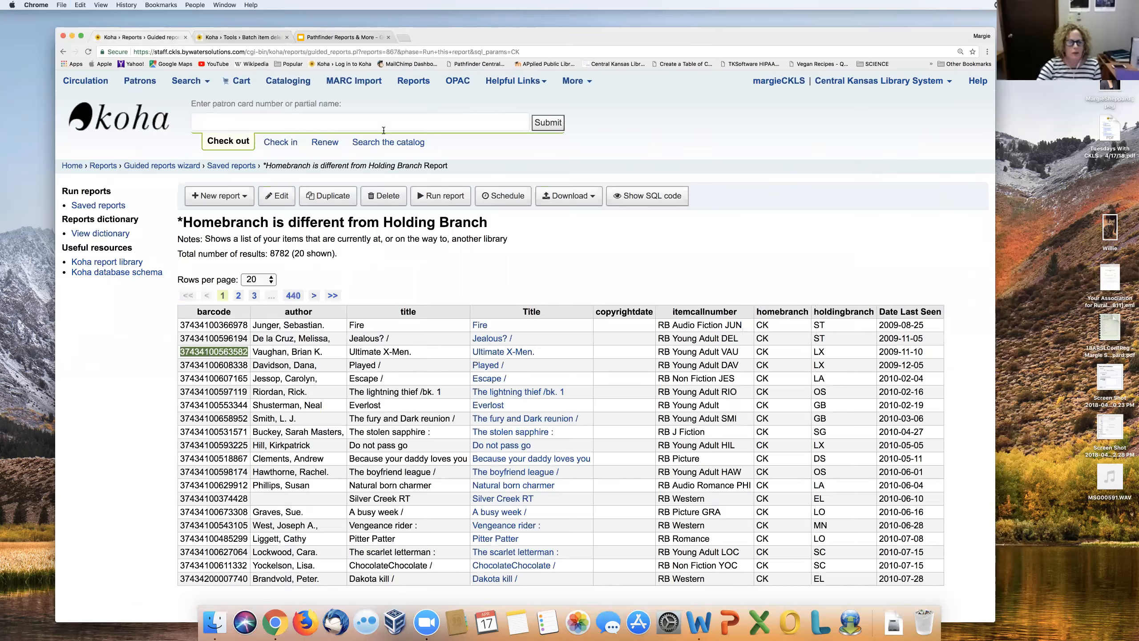
pyautogui.click(387, 143)
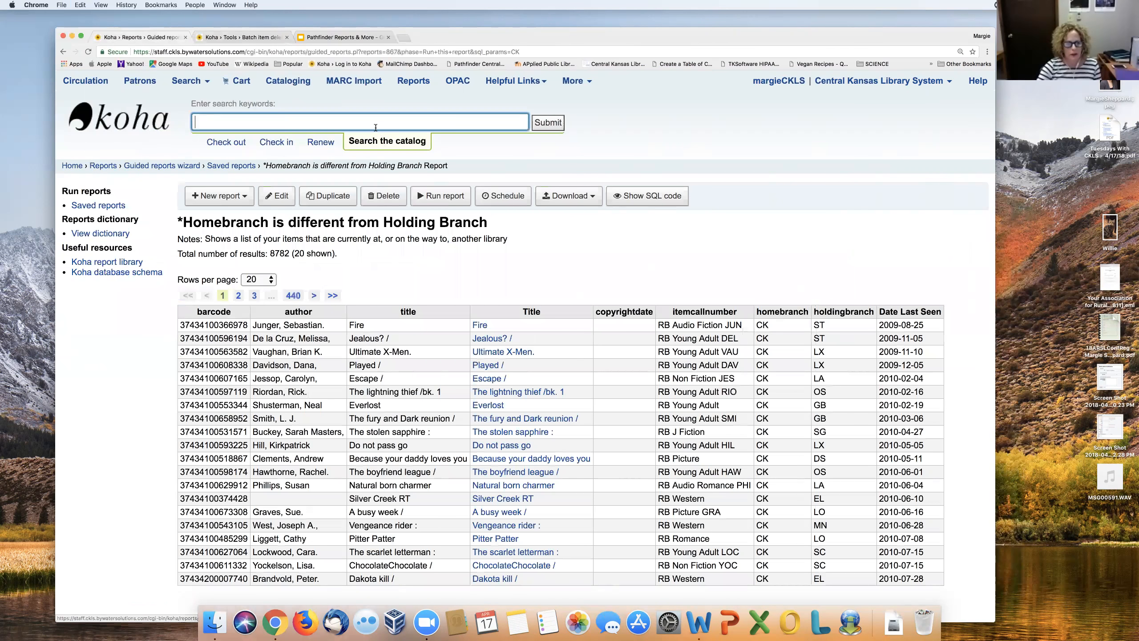
pyautogui.click(376, 123)
pyautogui.press('super+v')
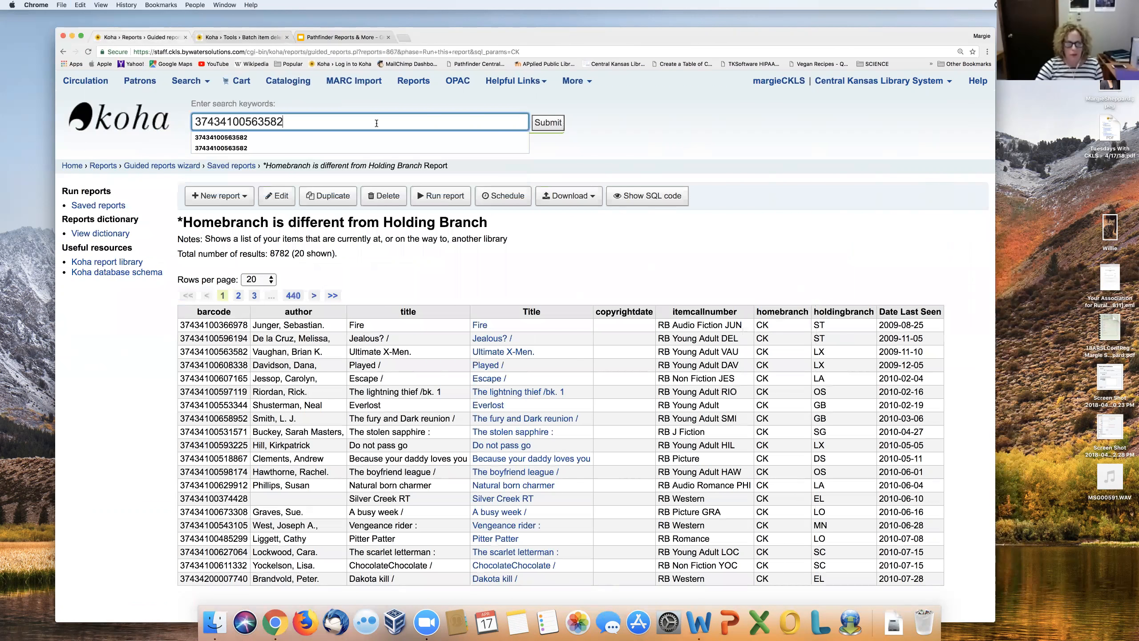
pyautogui.click(549, 123)
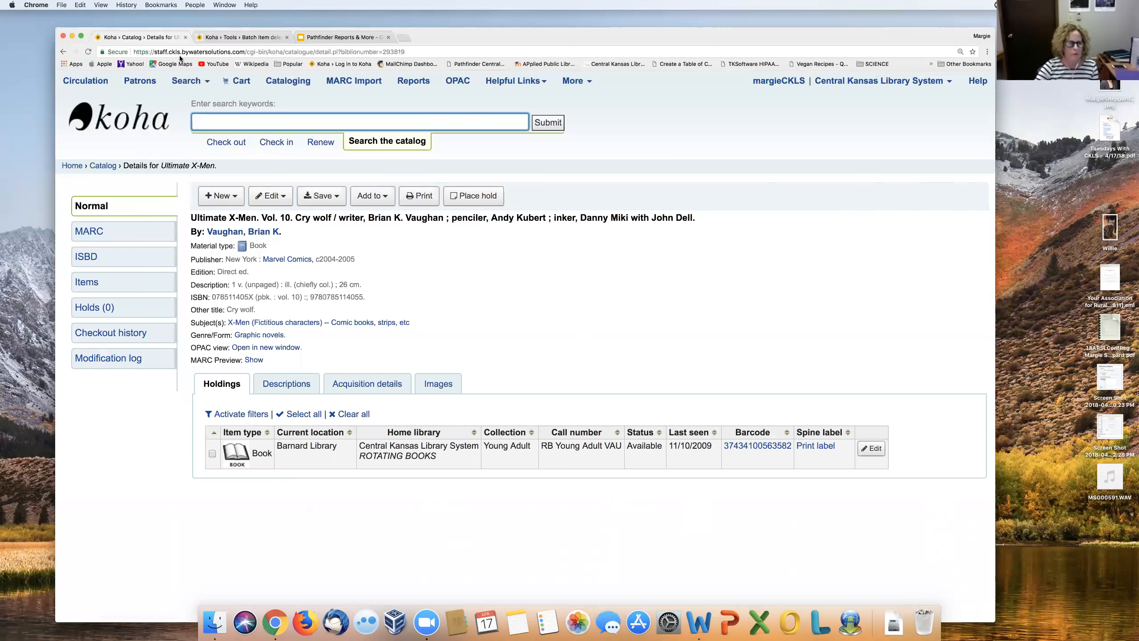
pyautogui.click(235, 39)
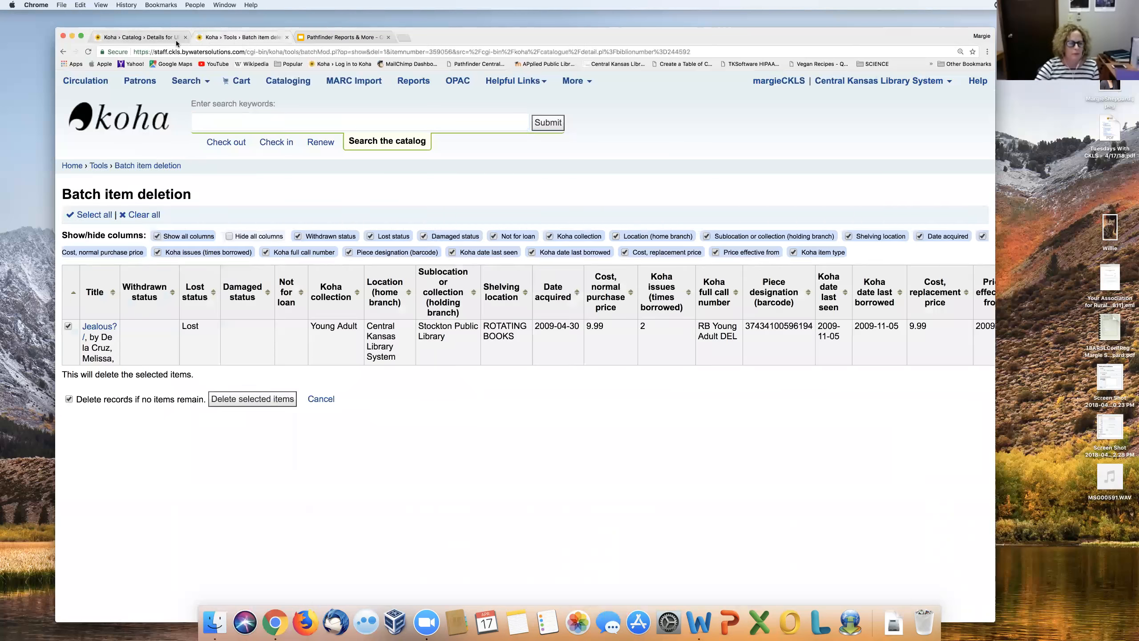
pyautogui.click(146, 37)
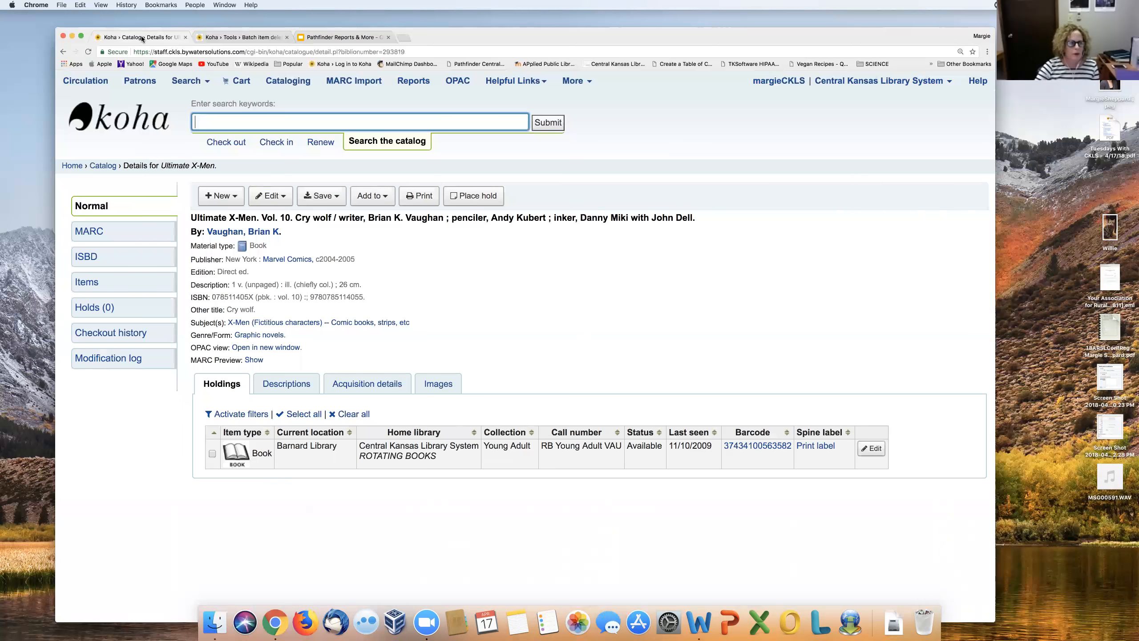
# - Go back to the saved reports list, find report 1477, List of All Items Borrowed from Another Library, and open its parameters
pyautogui.click(63, 52)
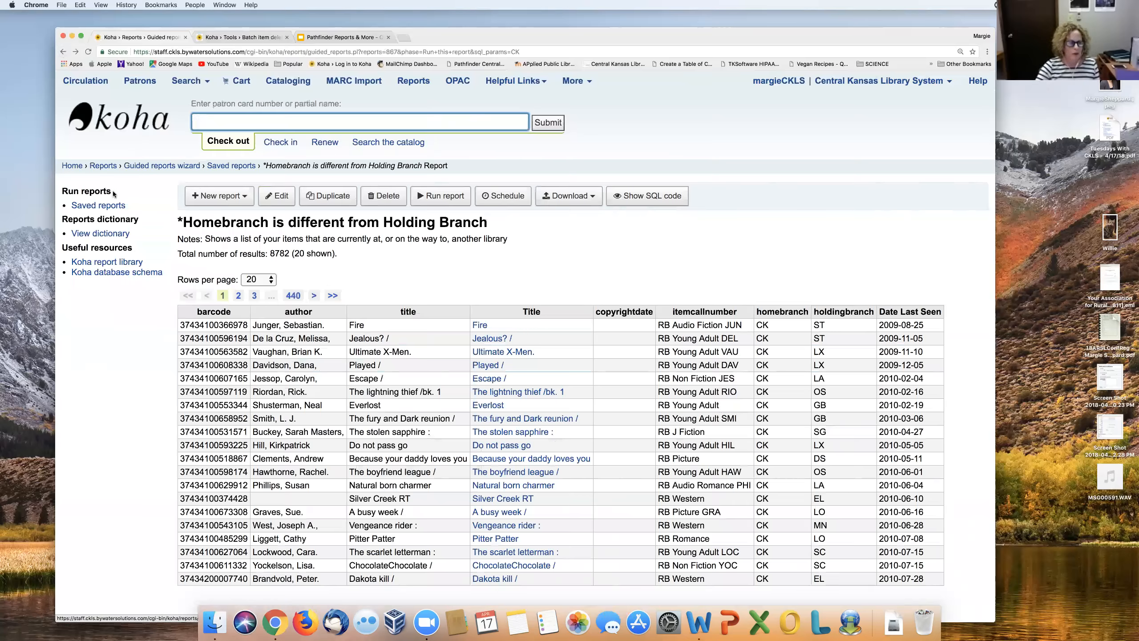
pyautogui.click(96, 205)
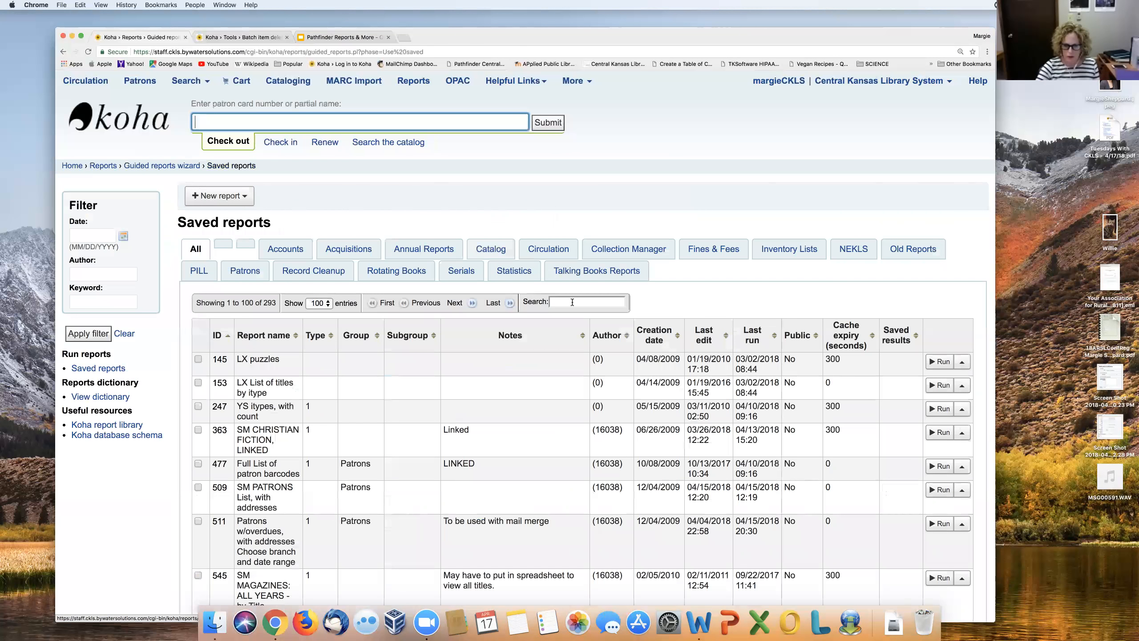
pyautogui.click(572, 302)
pyautogui.write('1')
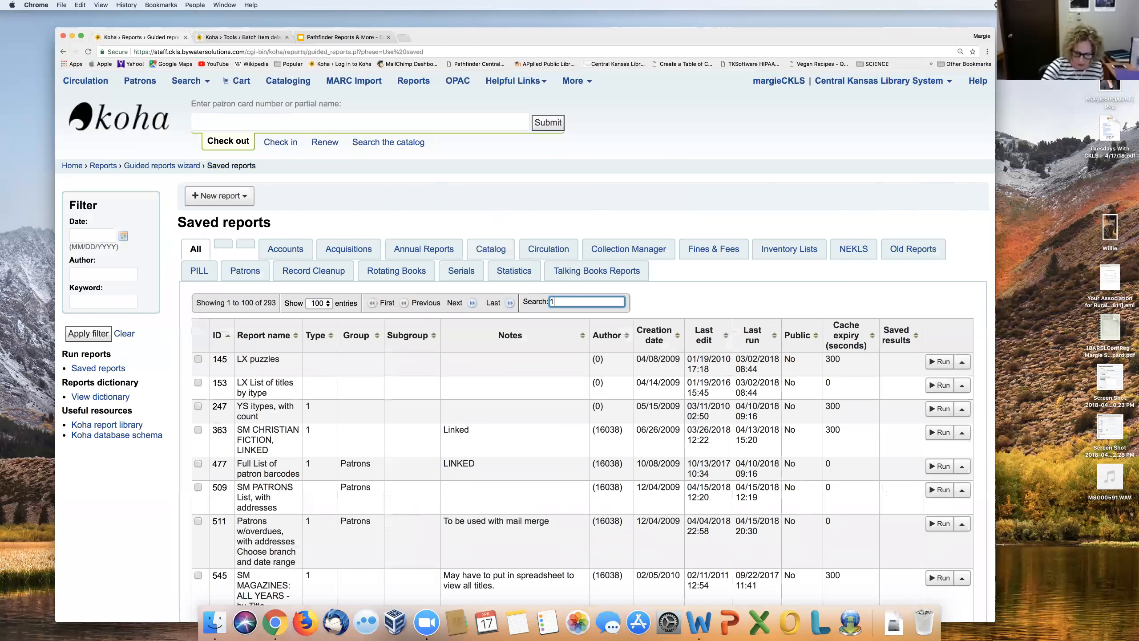
pyautogui.write('477')
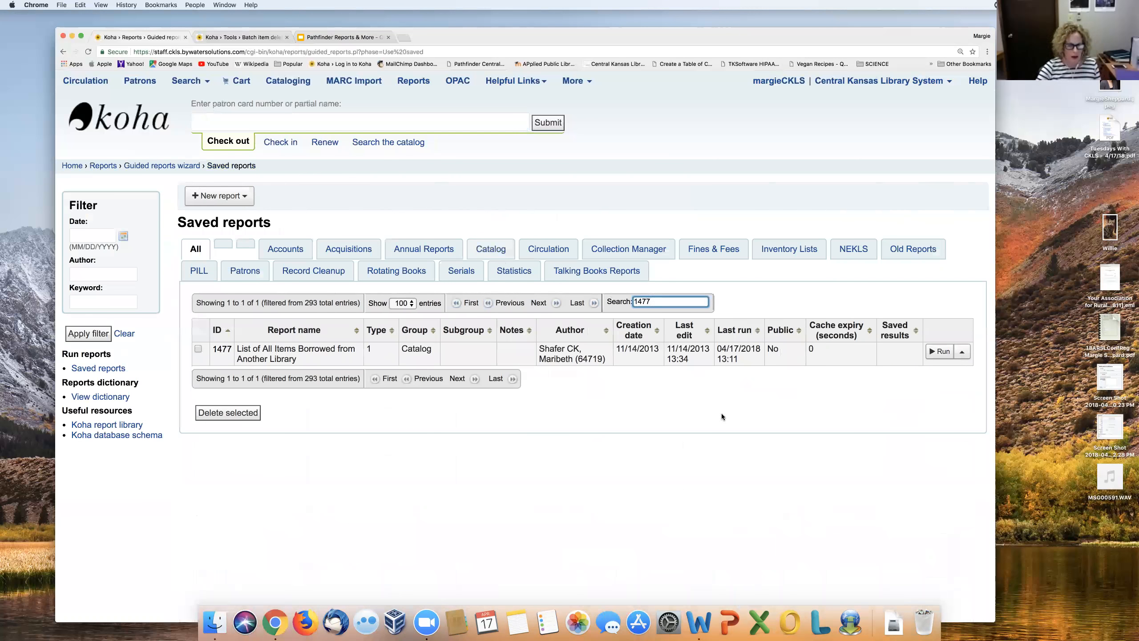
pyautogui.click(941, 352)
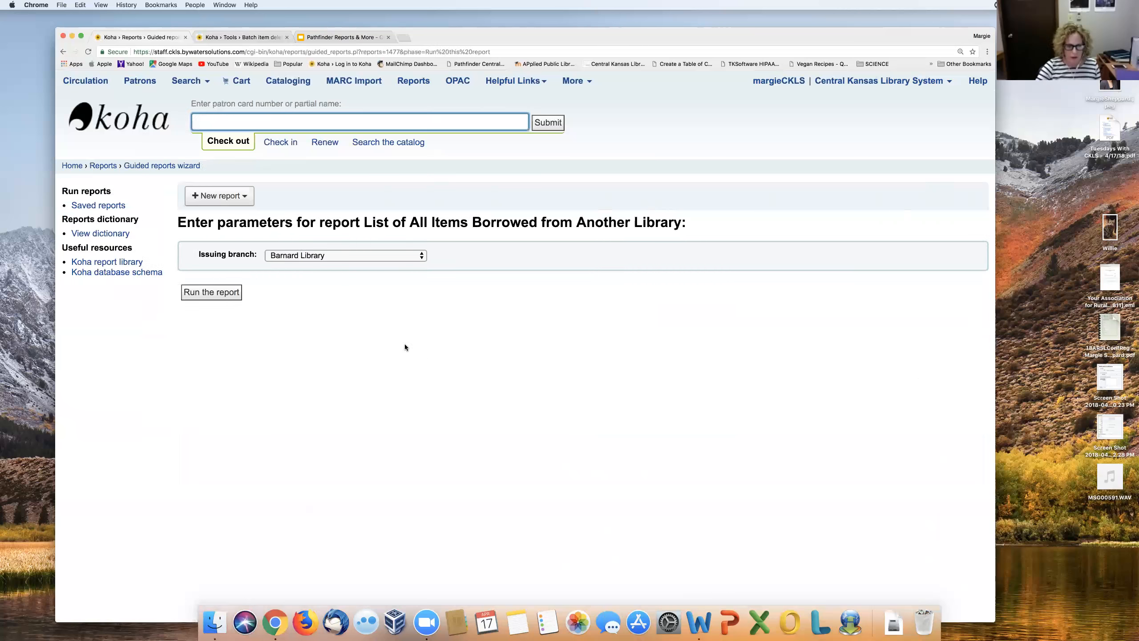
# - Run the borrowed items report with Central Kansas Library System as the issuing branch
pyautogui.click(367, 254)
pyautogui.click(353, 298)
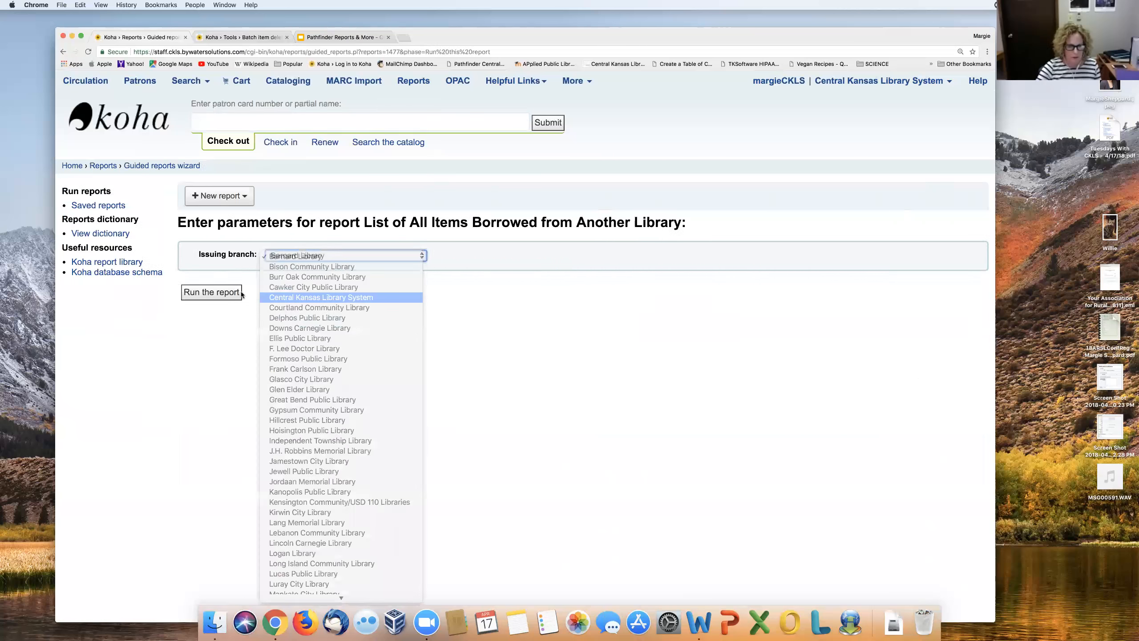
pyautogui.click(226, 294)
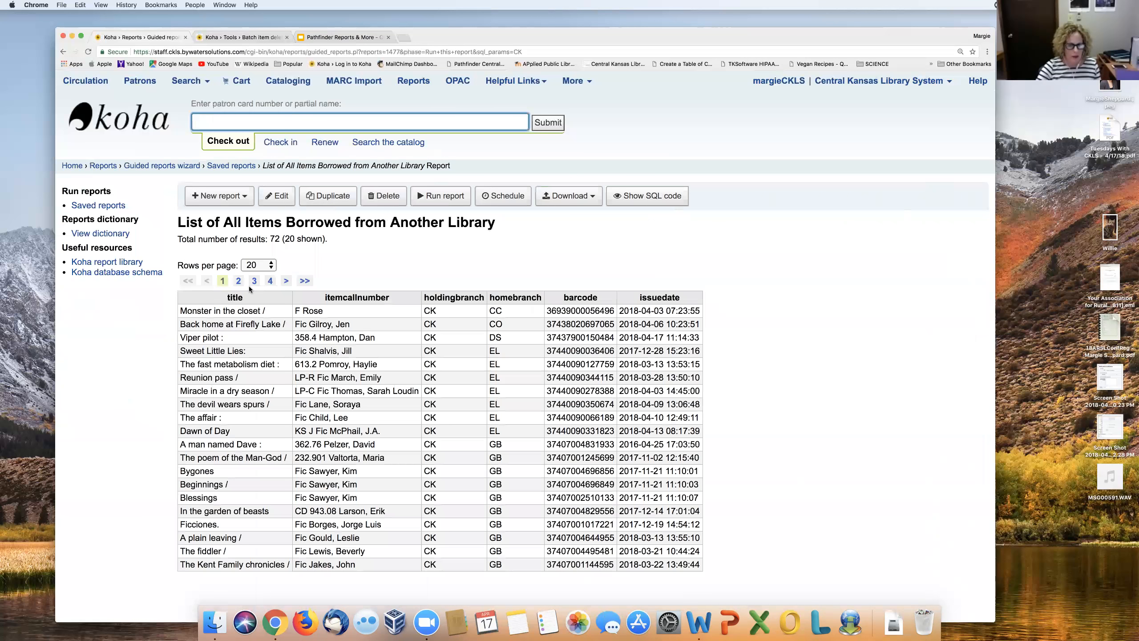
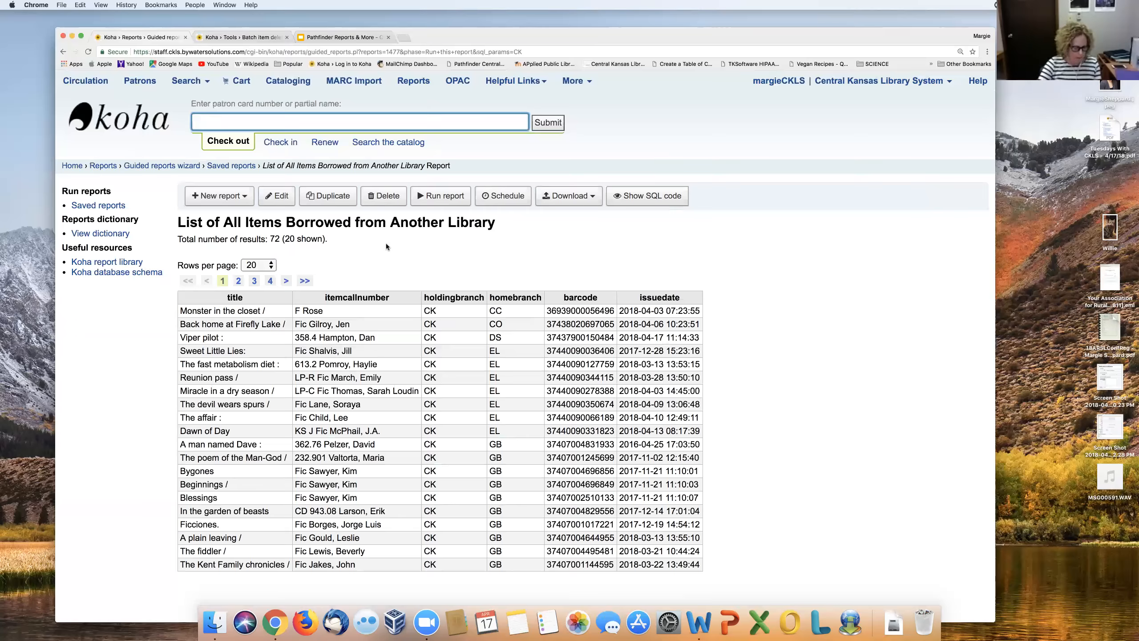
# - Find saved report 1015, List of new items added for time period, and open its parameters
pyautogui.click(79, 206)
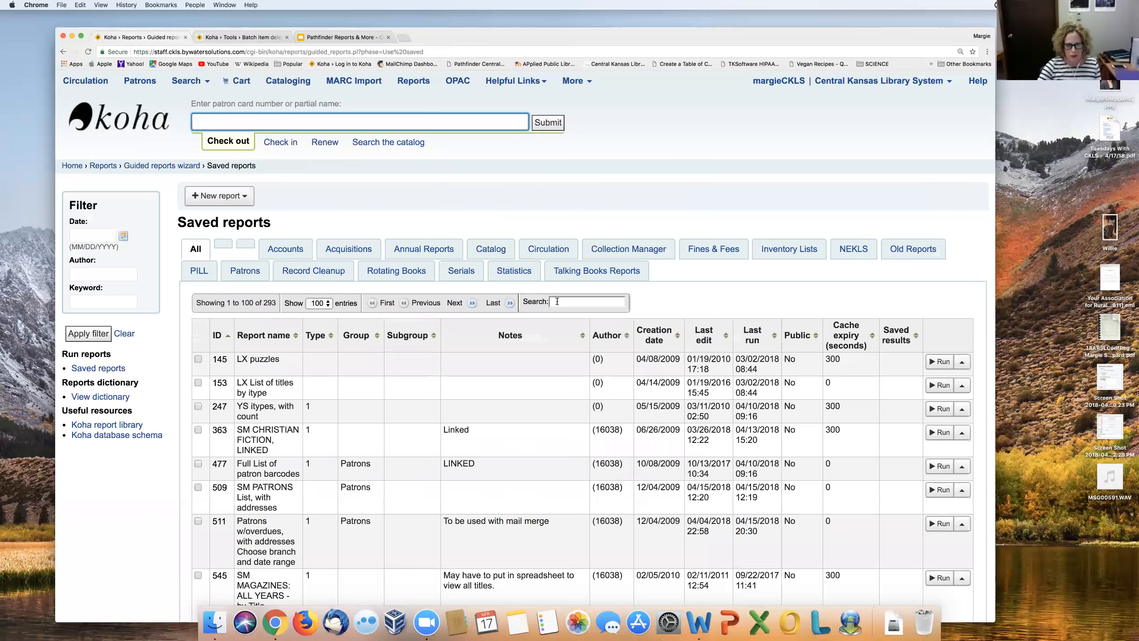
pyautogui.click(557, 301)
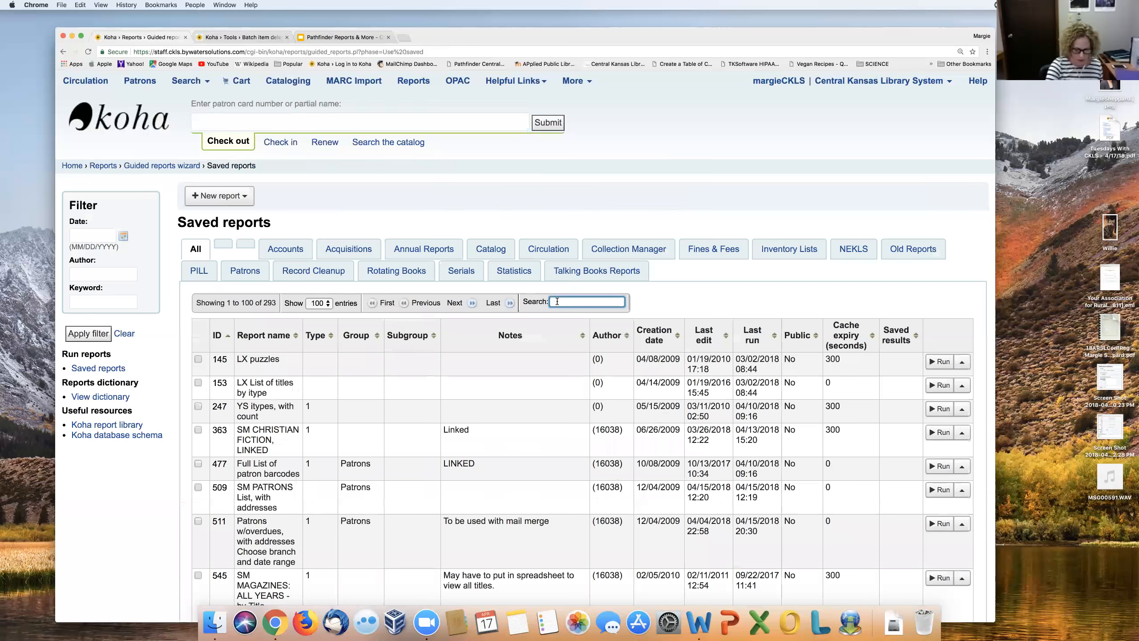
pyautogui.write('1015')
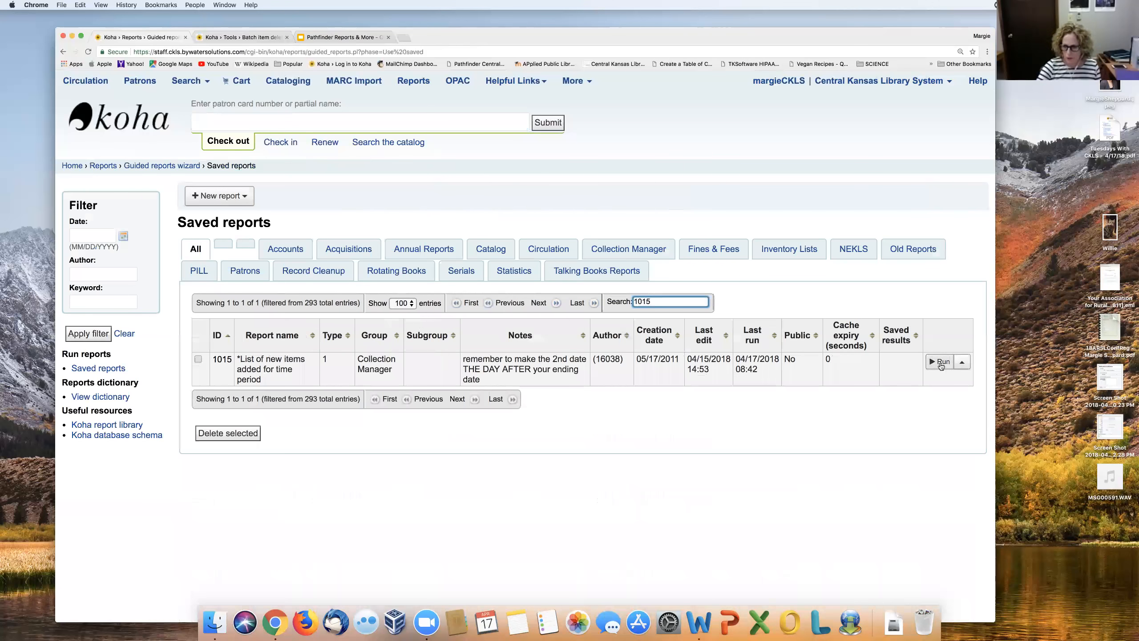
pyautogui.click(941, 361)
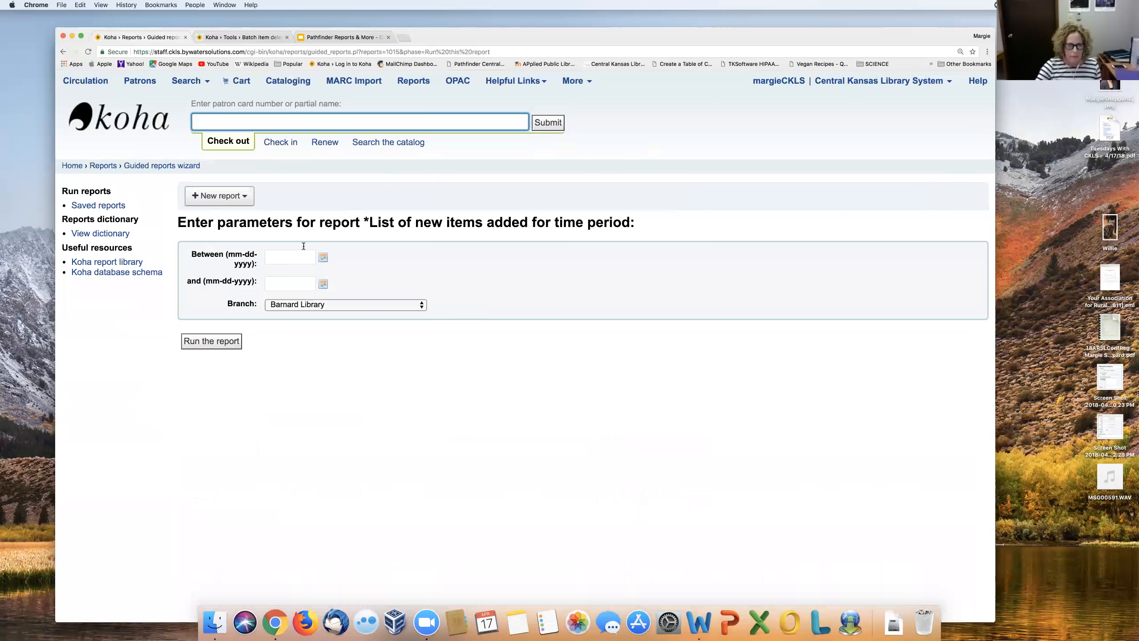
# - Run the new items report for 04/01/2018 to 04/17/2018 with Great Bend Public Library as the branch
pyautogui.click(323, 257)
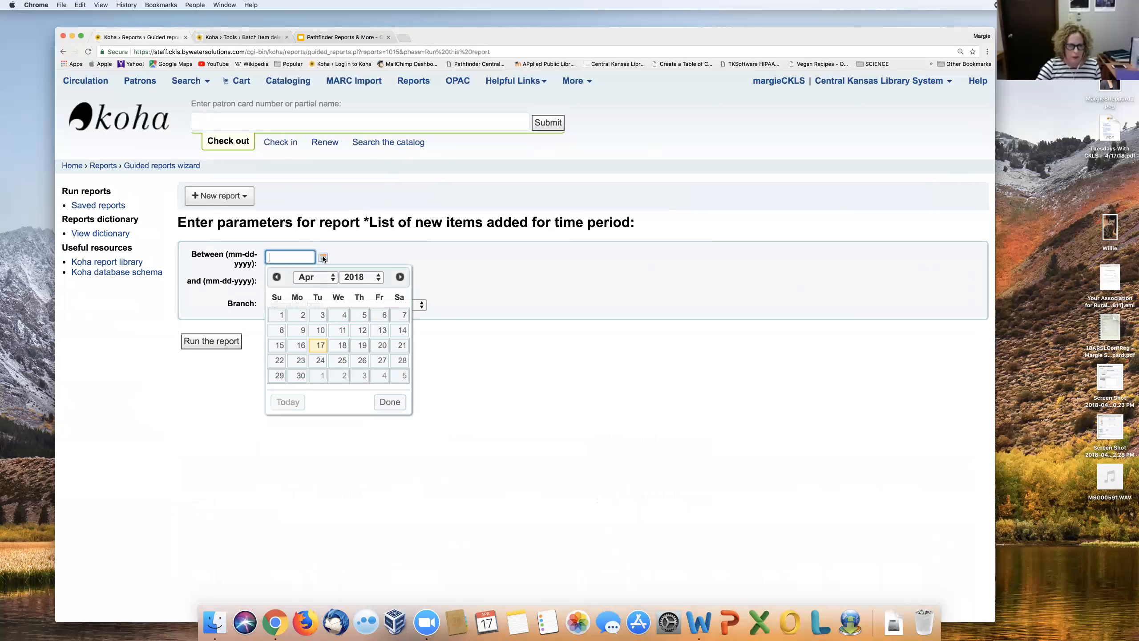
pyautogui.click(279, 316)
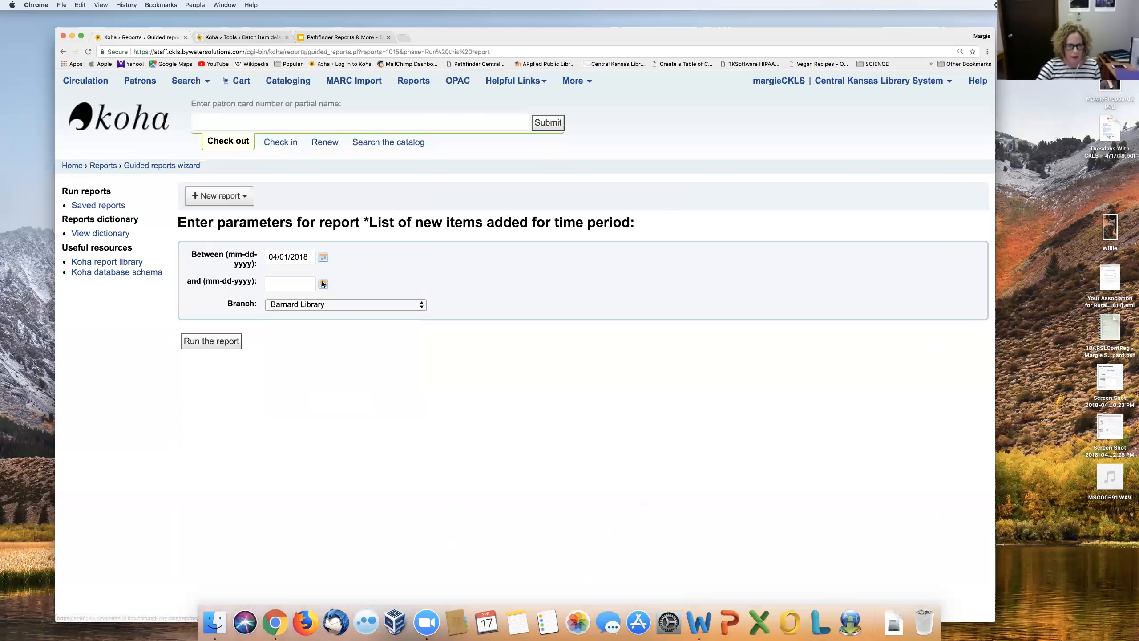
pyautogui.click(323, 284)
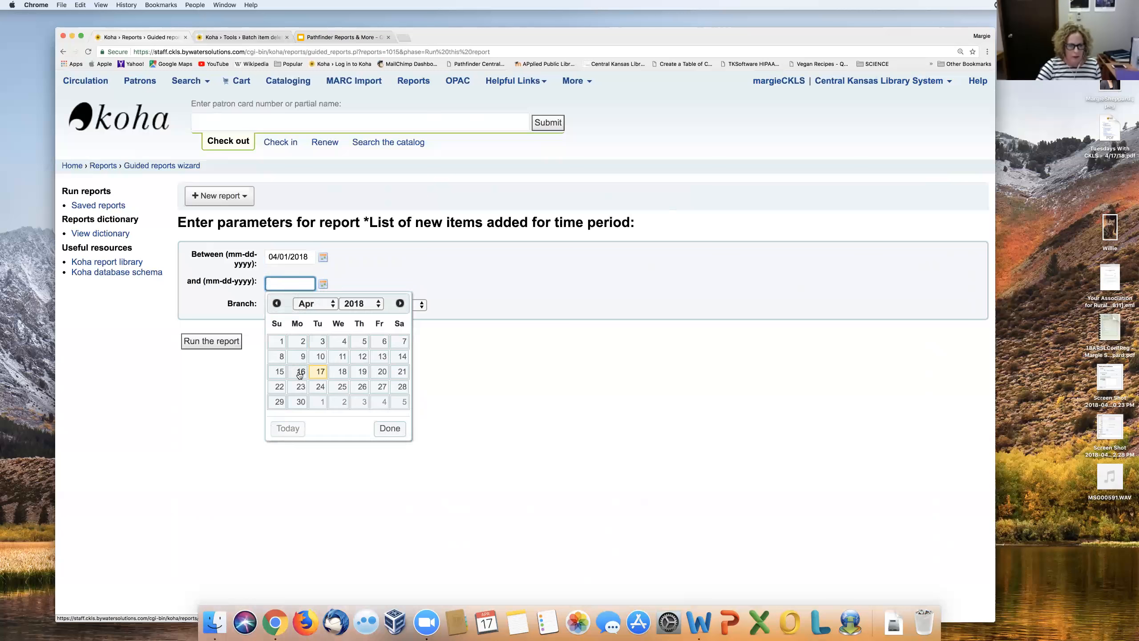
pyautogui.click(317, 373)
pyautogui.click(320, 307)
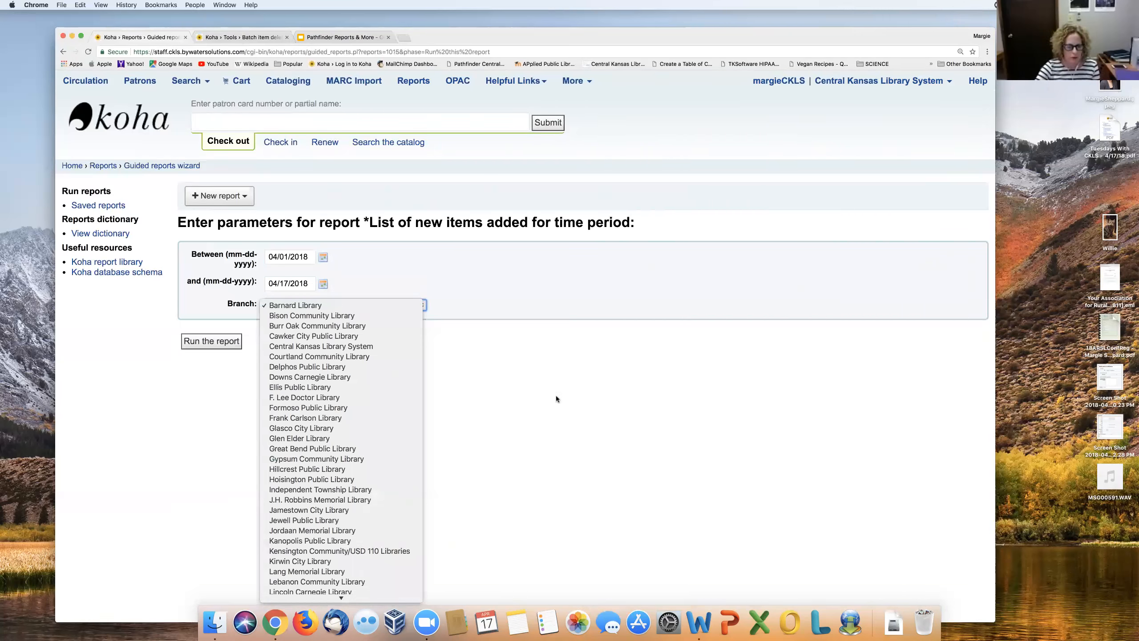
pyautogui.click(362, 347)
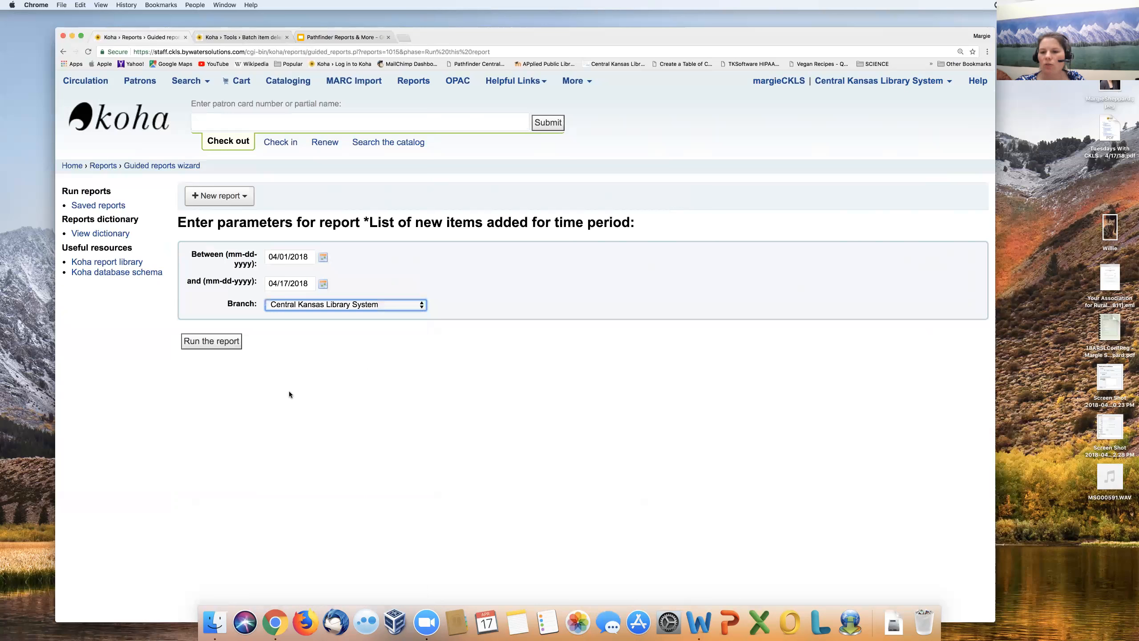
pyautogui.click(372, 305)
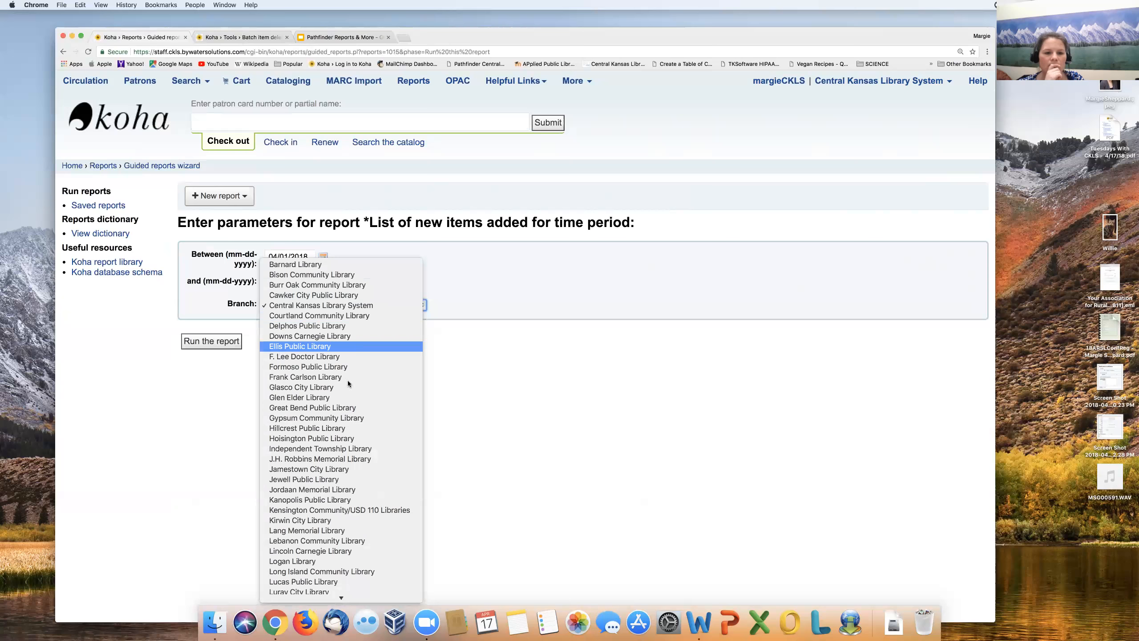
pyautogui.click(342, 407)
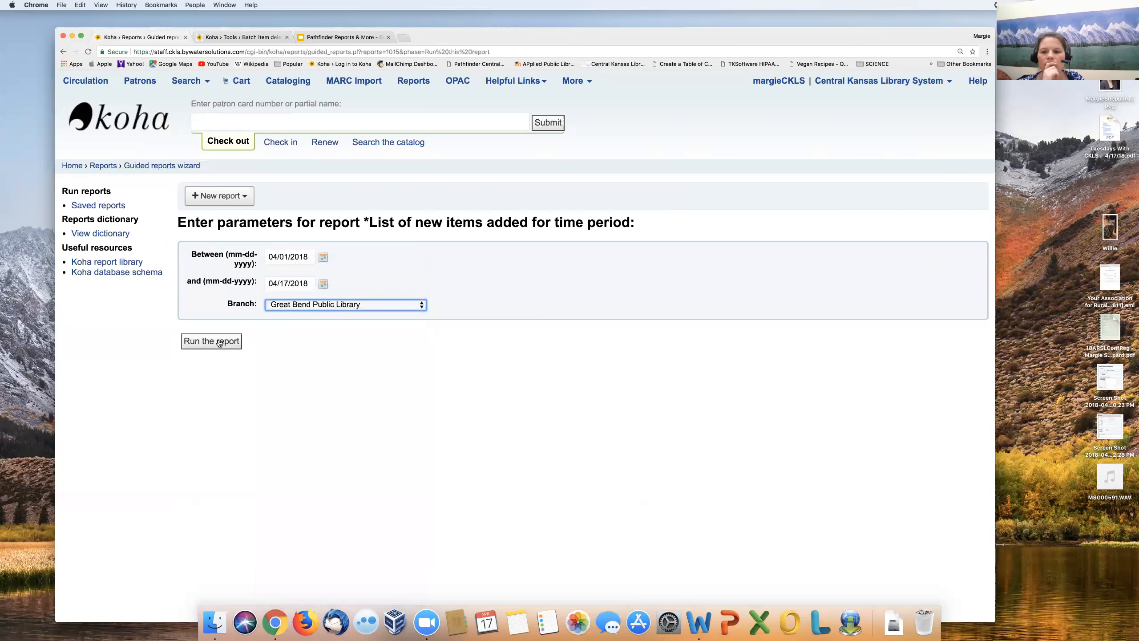
pyautogui.click(219, 341)
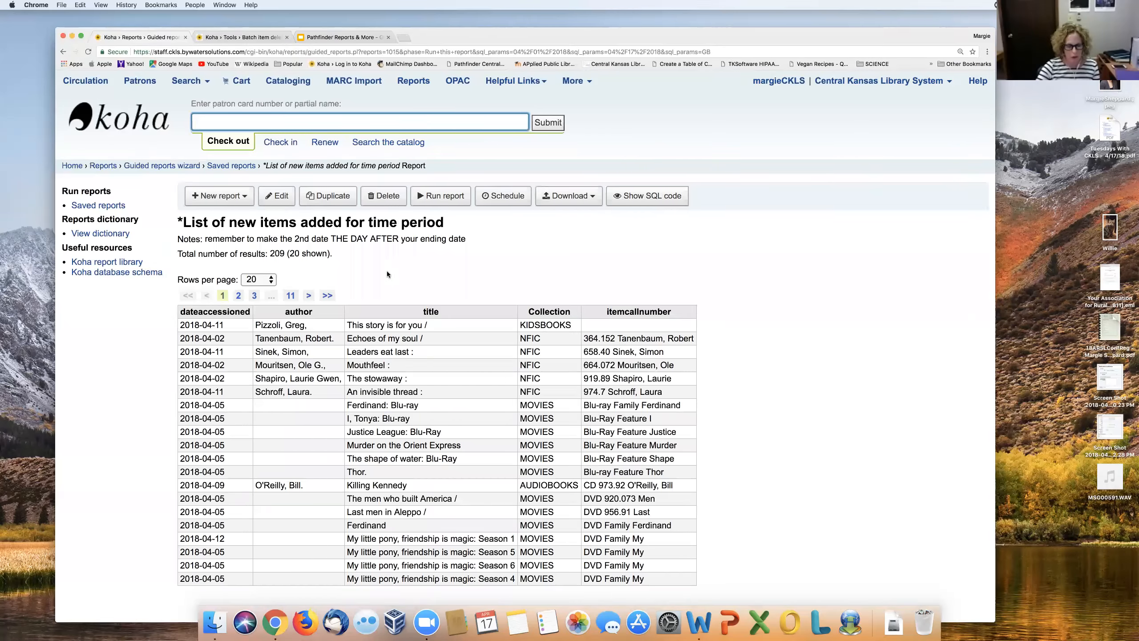
# - Show 200 rows per page in the new items report
pyautogui.click(271, 279)
pyautogui.click(252, 314)
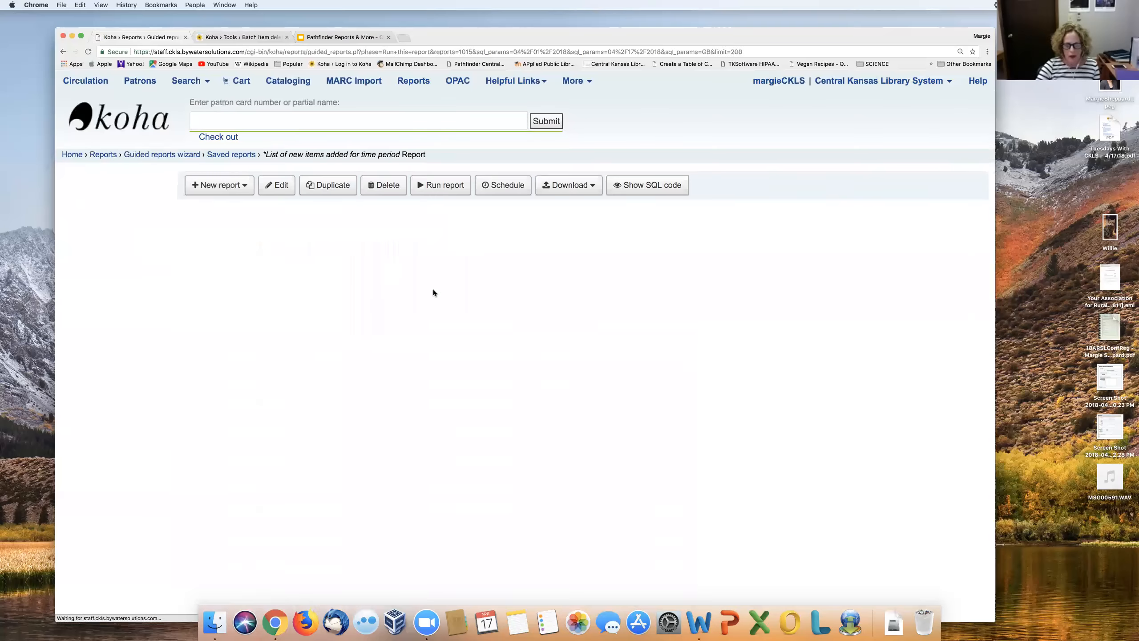
# - Look through the new items report's accession dates, titles, collections and call numbers, then return to its beginning
pyautogui.scroll(-1, 522, 367)
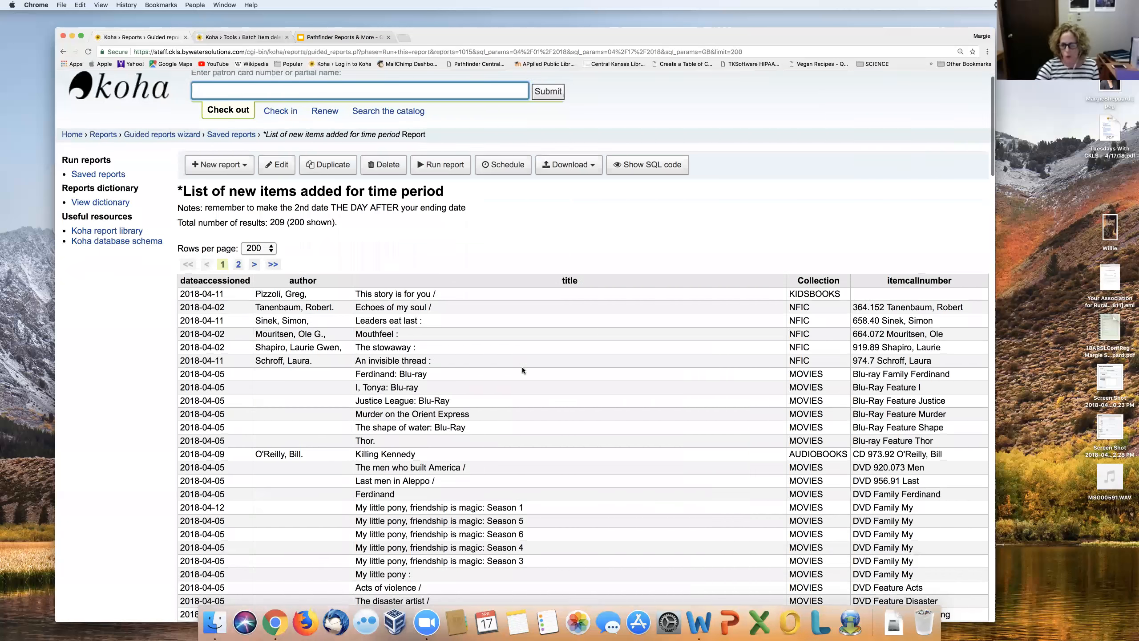
pyautogui.scroll(-5, 522, 367)
pyautogui.scroll(-10, 521, 369)
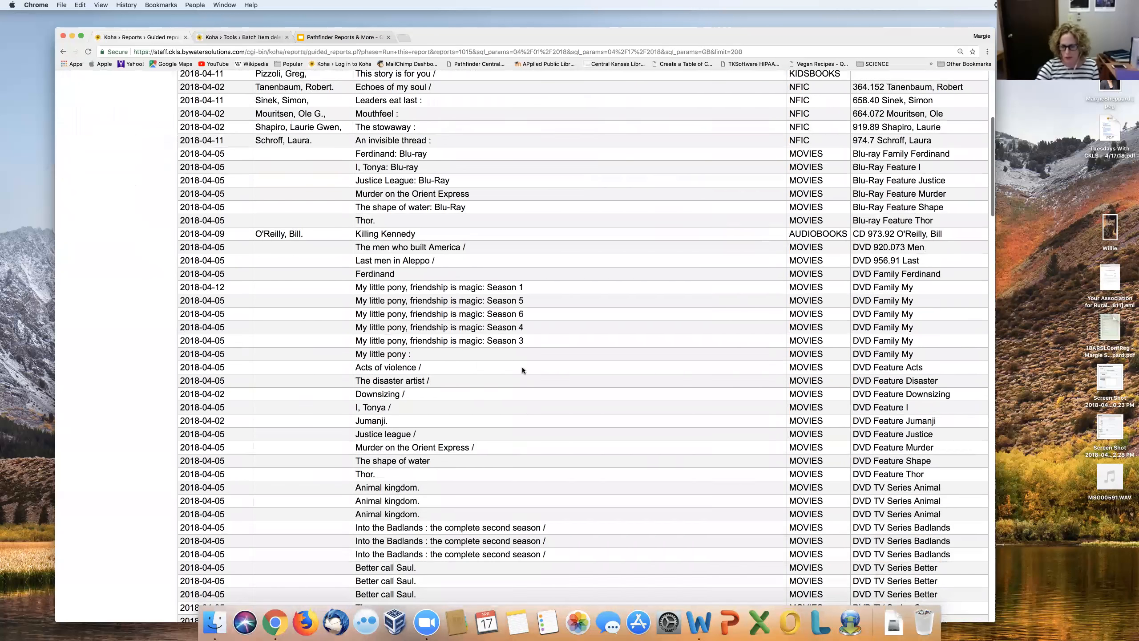
pyautogui.scroll(-6, 522, 370)
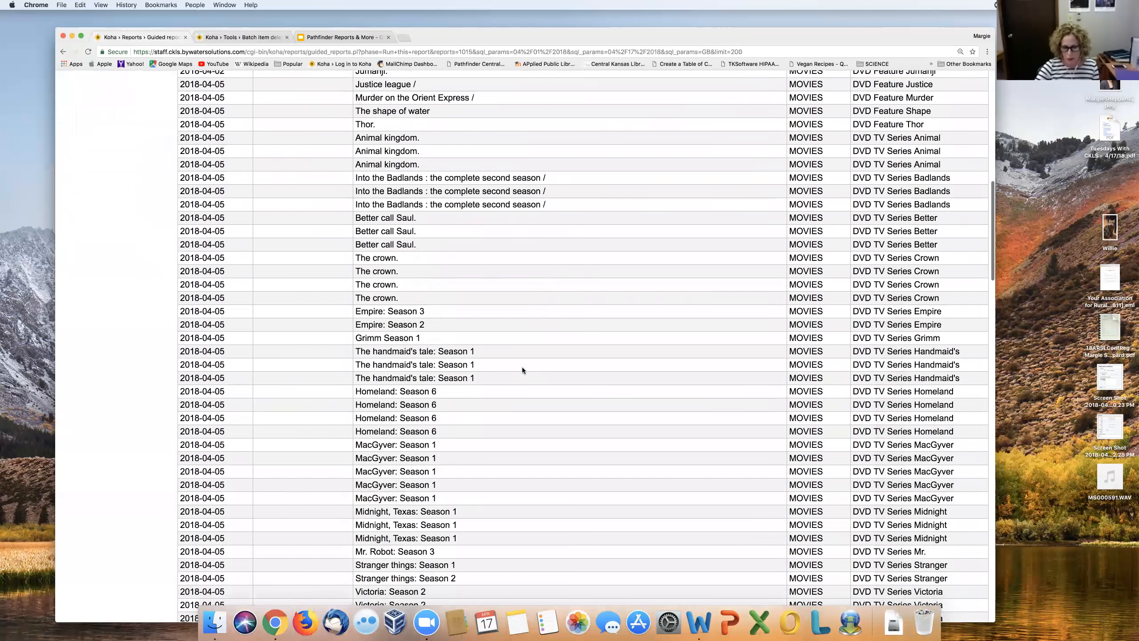
pyautogui.scroll(-2, 523, 370)
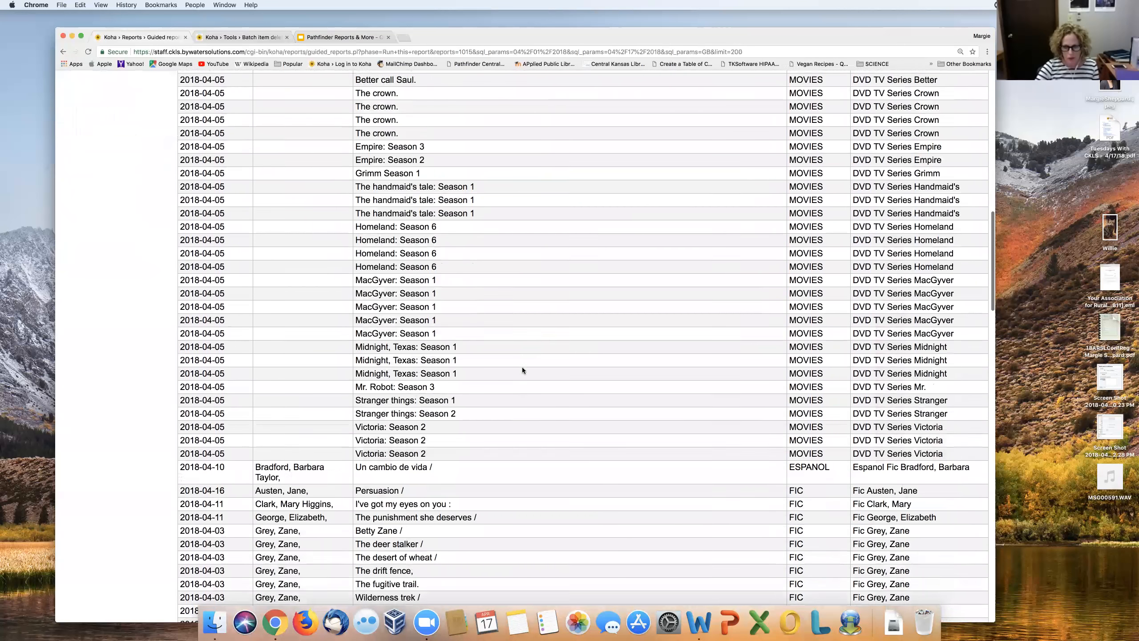
pyautogui.scroll(-3, 596, 422)
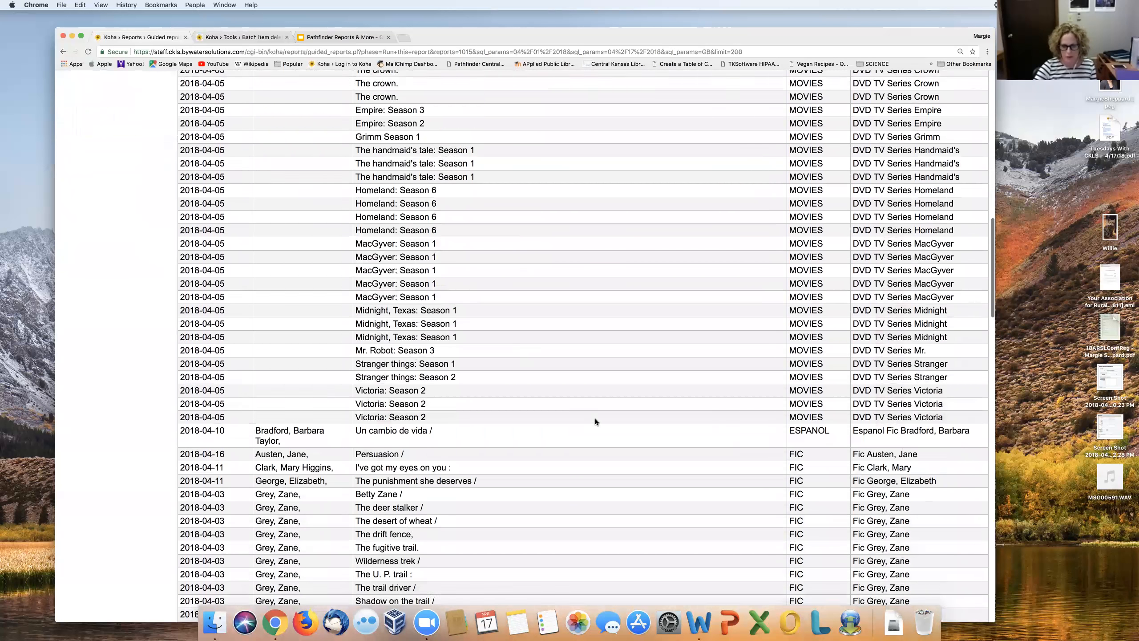
pyautogui.scroll(-5, 596, 422)
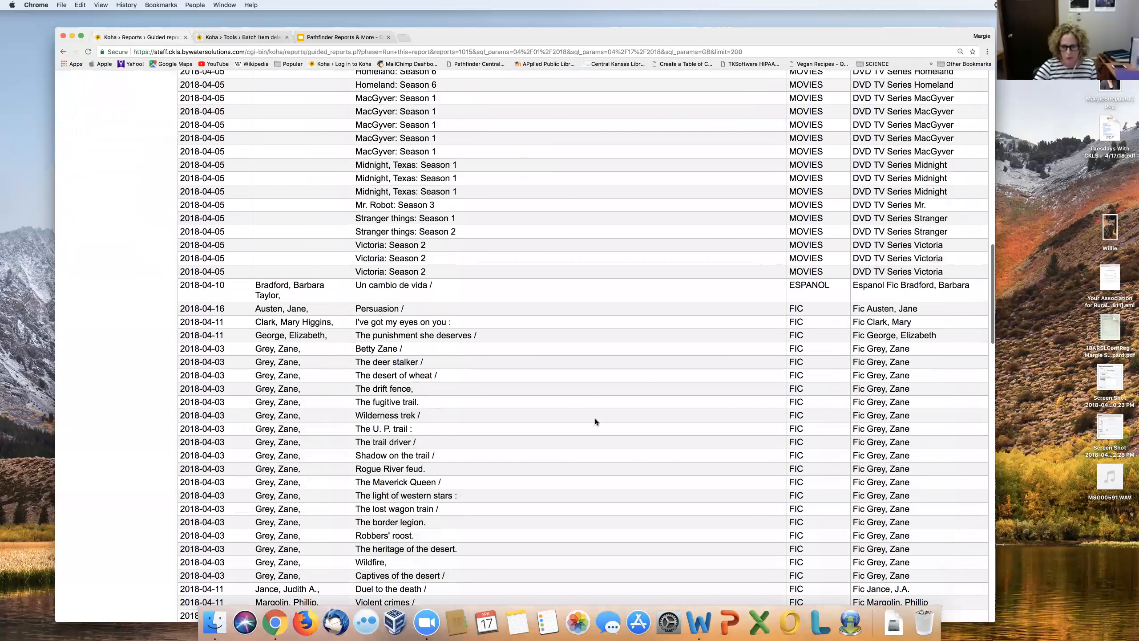
pyautogui.scroll(-7, 596, 422)
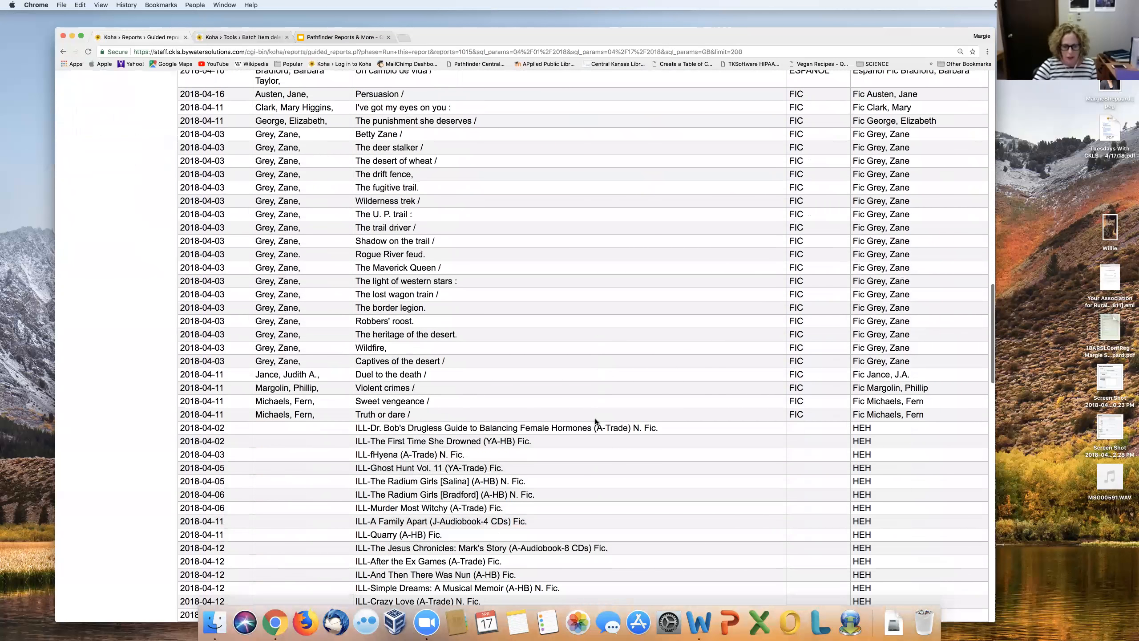
pyautogui.scroll(-5, 595, 422)
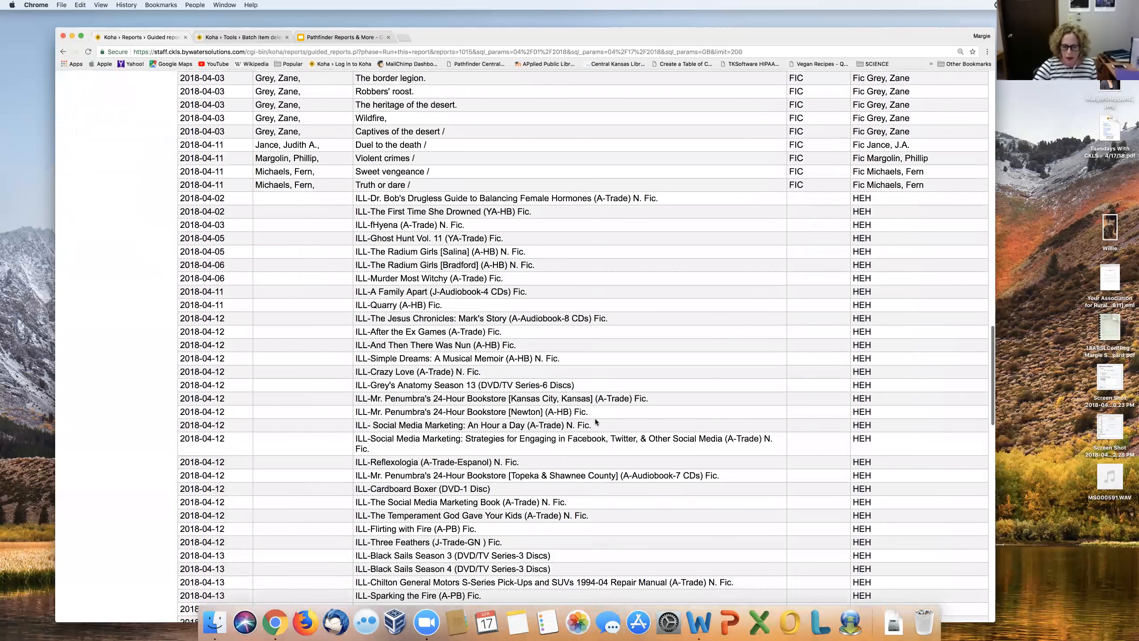
pyautogui.scroll(20, 594, 421)
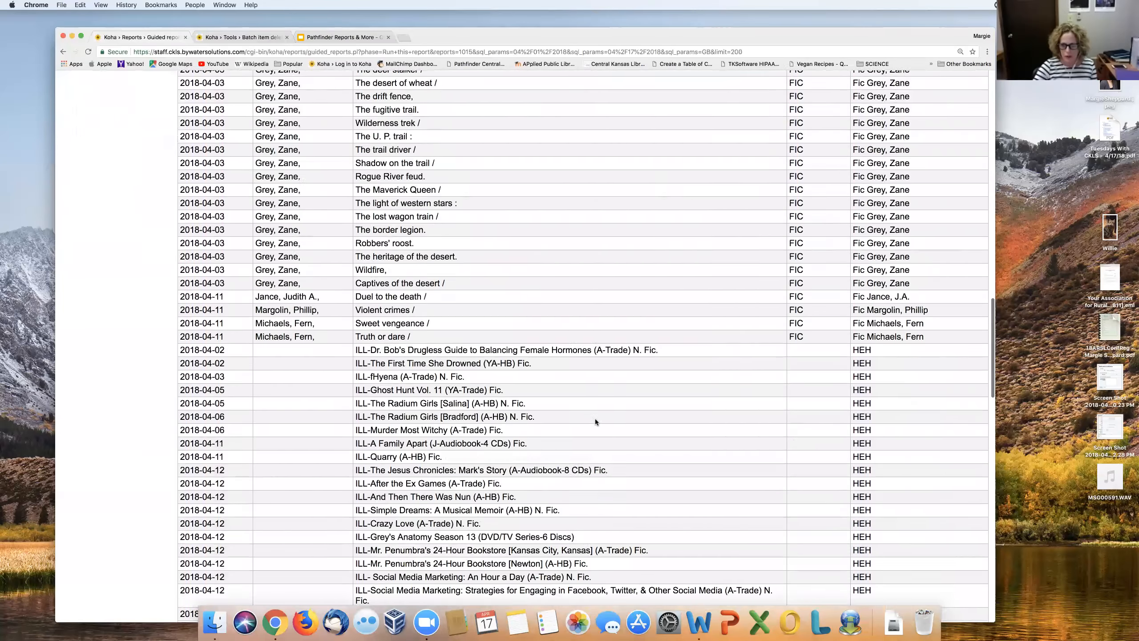
pyautogui.scroll(18, 594, 421)
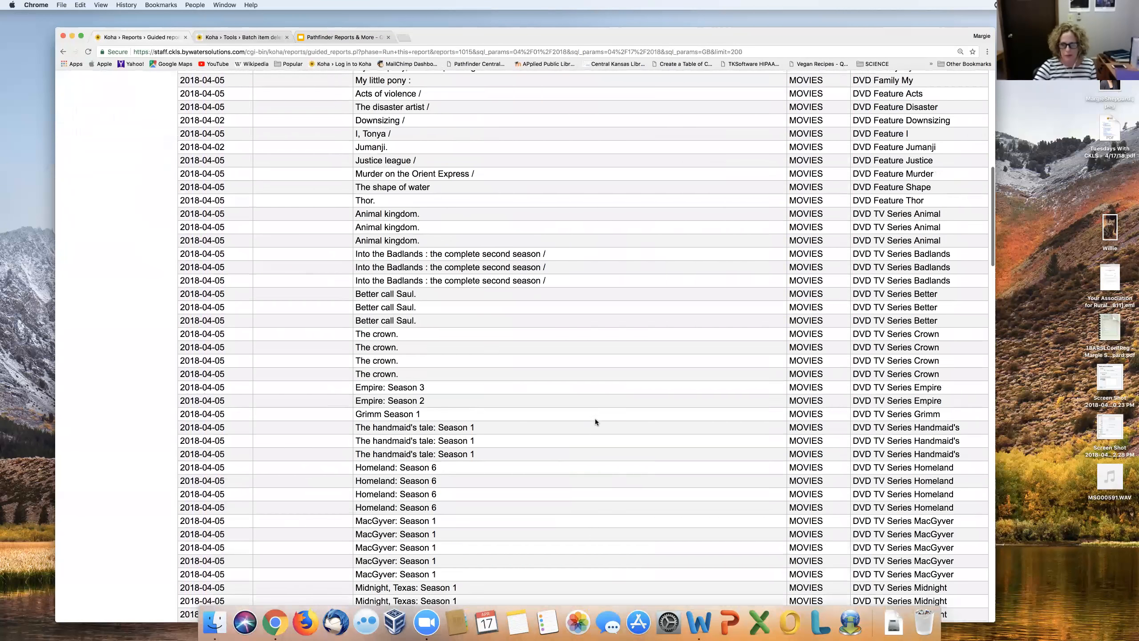
pyautogui.scroll(6, 596, 422)
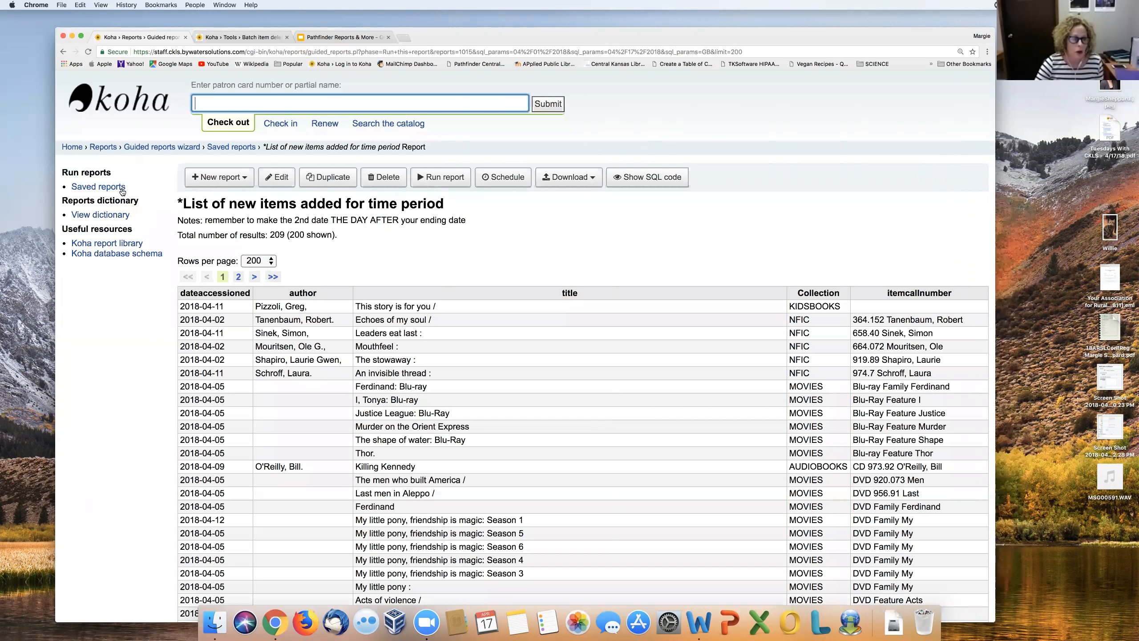
# - Find saved report 1622, List of Items Added in a select Time Period by Collection, and open its parameters
pyautogui.click(120, 190)
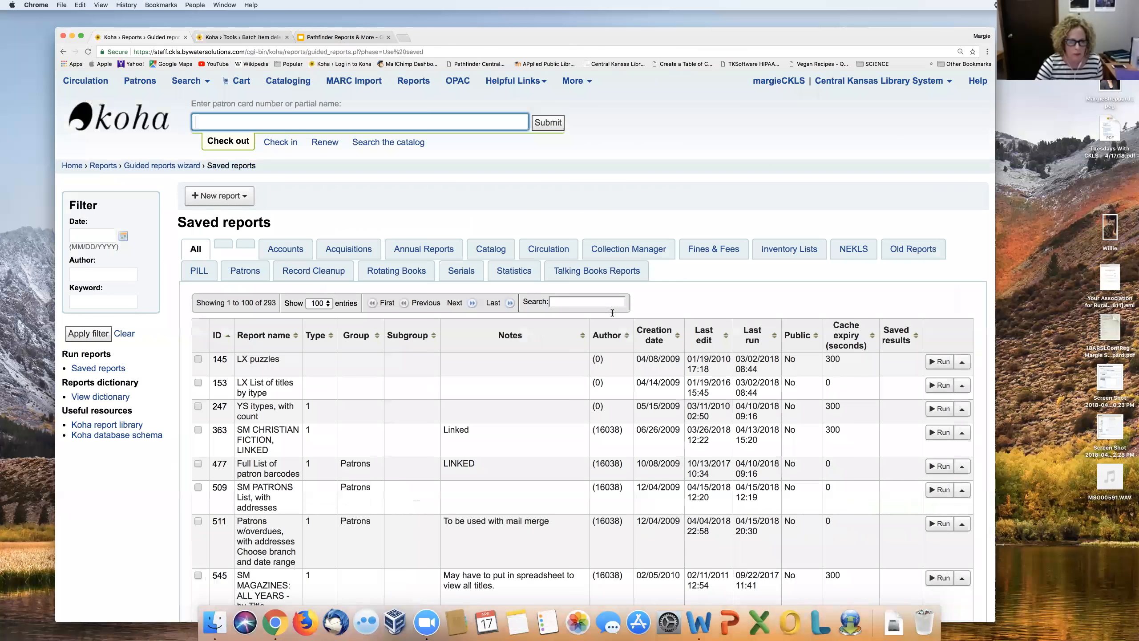
pyautogui.click(579, 301)
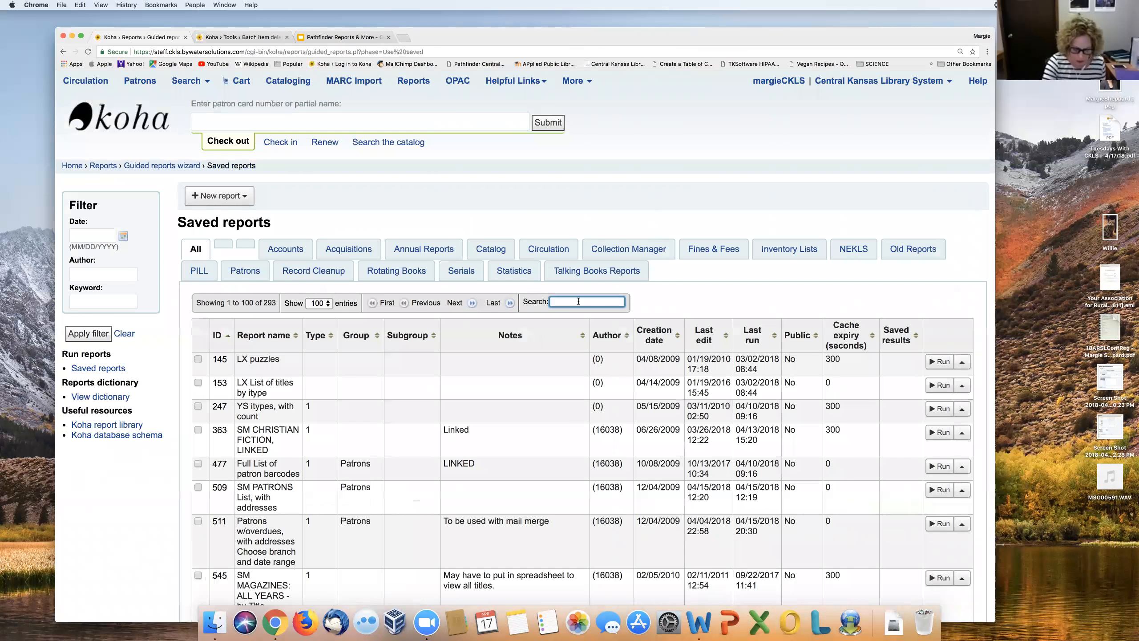
pyautogui.write('1622')
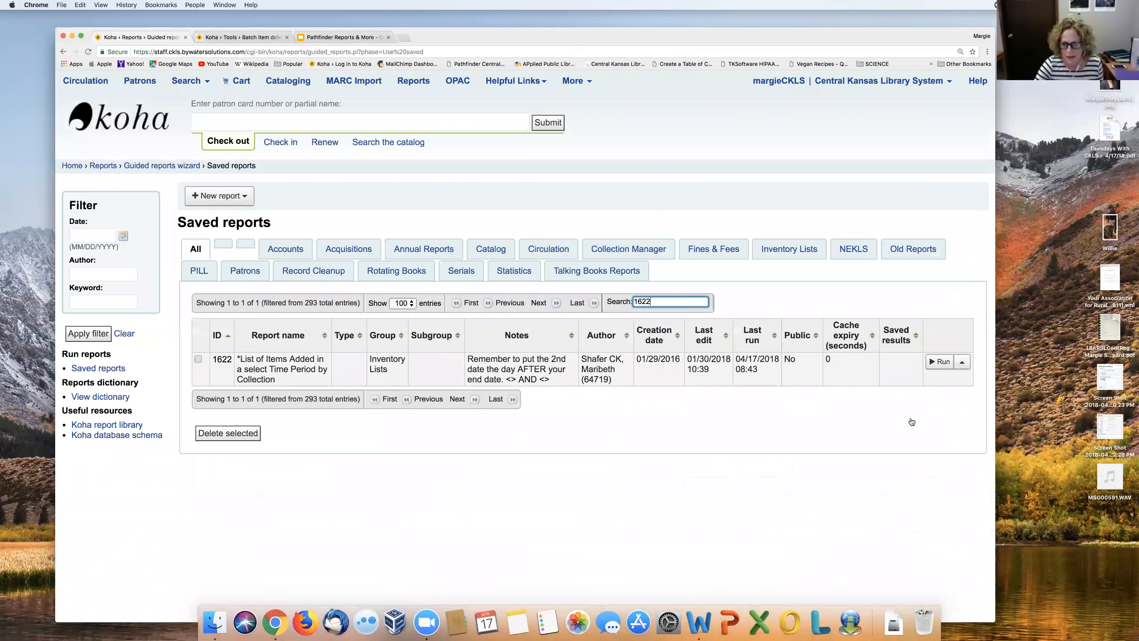
pyautogui.click(940, 362)
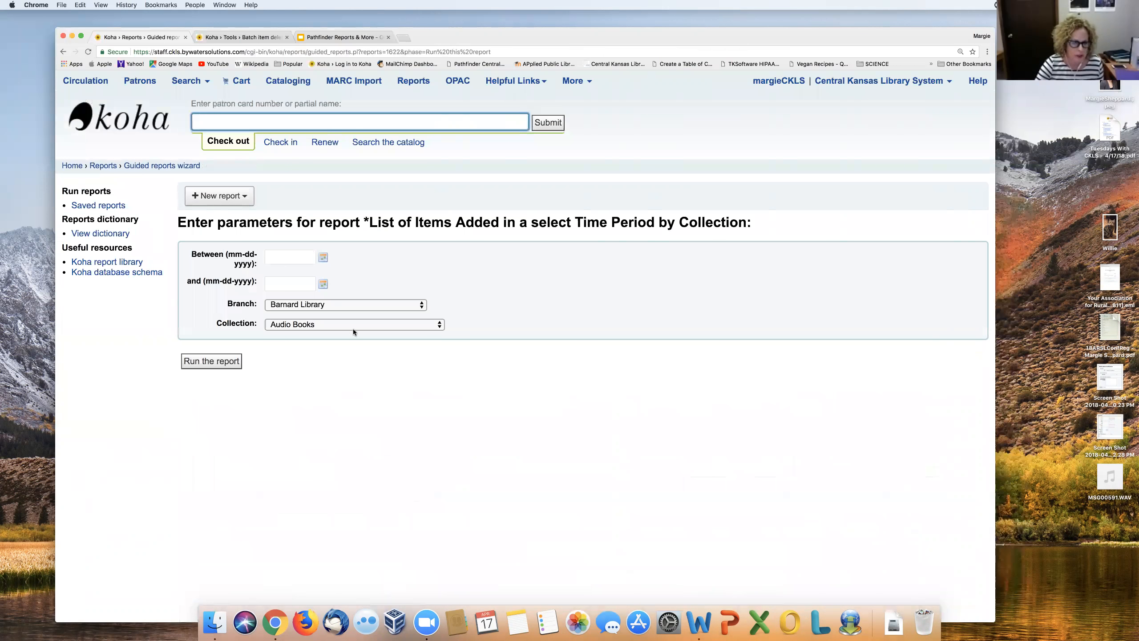
# - Run the items-by-collection report for 04/01/2018 to 04/15/2018 with Central Kansas Library System as the branch and Fiction as the collection
pyautogui.click(313, 262)
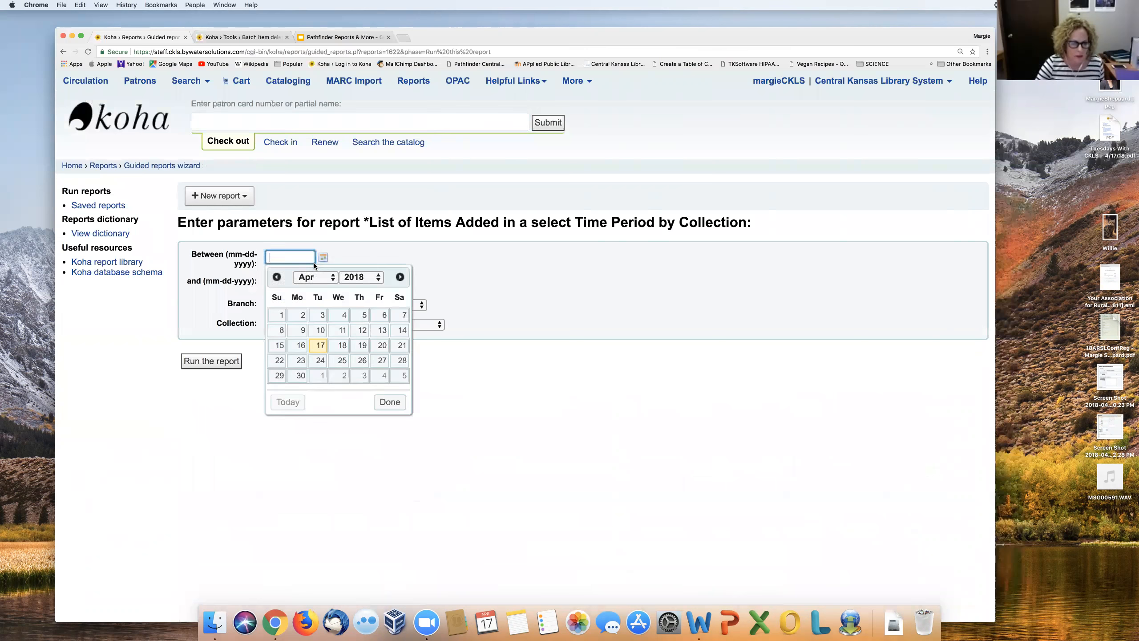
pyautogui.click(282, 314)
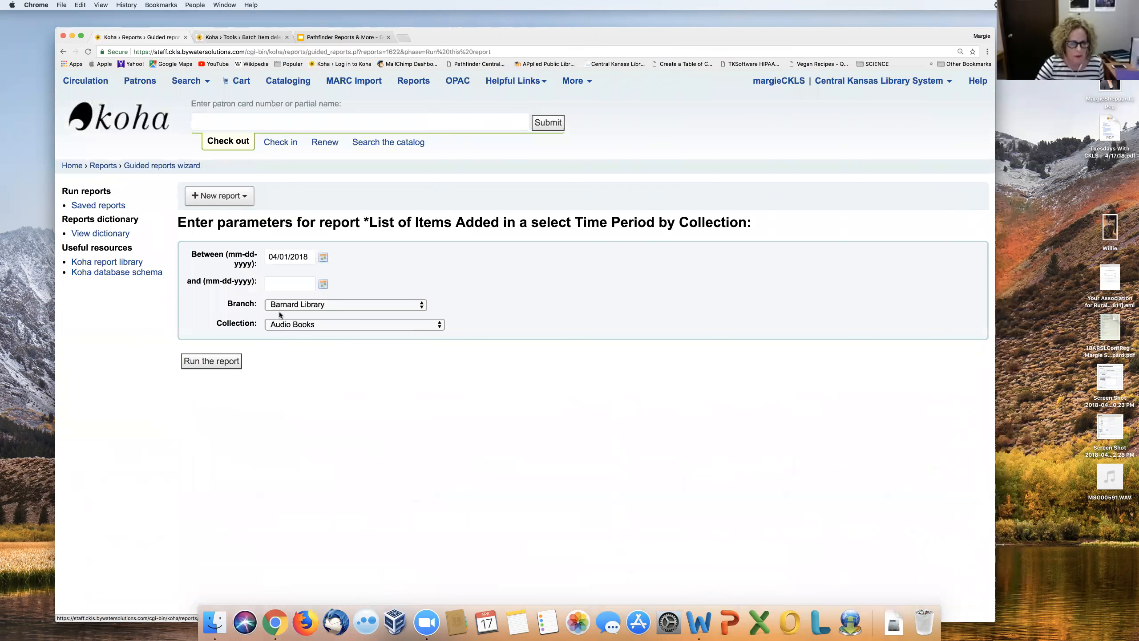
pyautogui.click(323, 283)
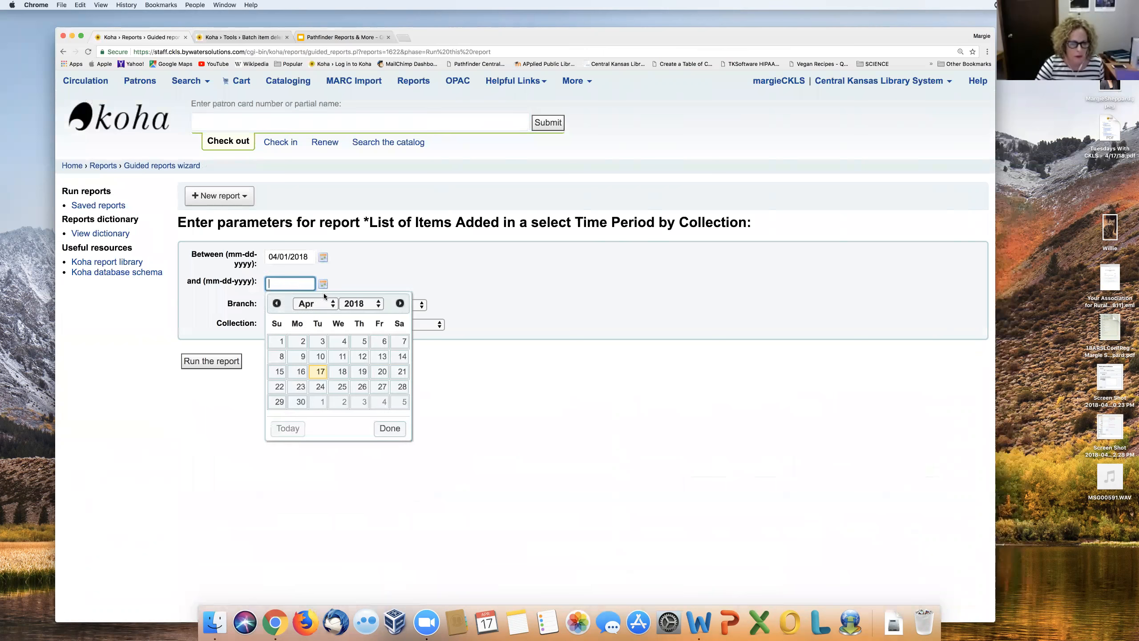
pyautogui.click(279, 370)
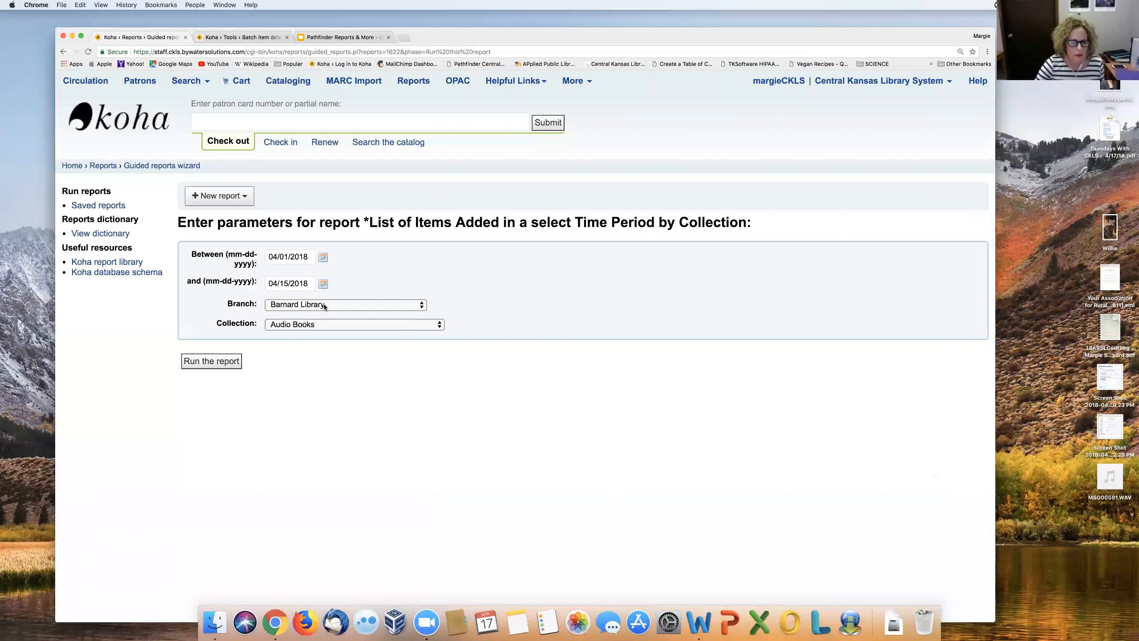
pyautogui.click(325, 305)
pyautogui.click(320, 347)
pyautogui.click(324, 325)
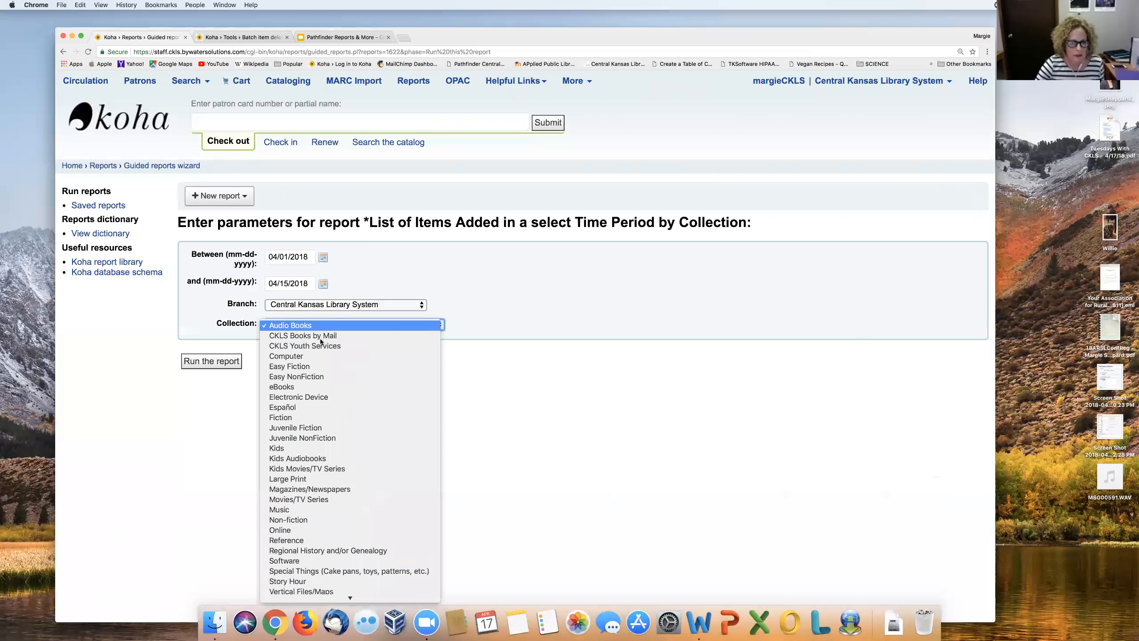
pyautogui.click(308, 416)
pyautogui.click(229, 362)
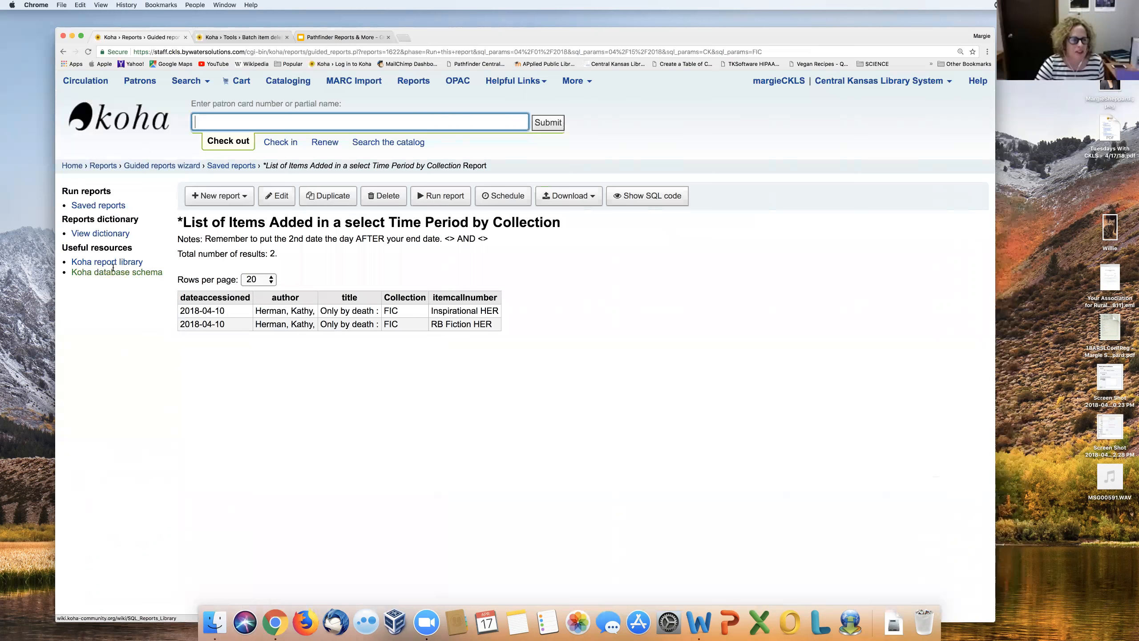
# - Find saved report 1703, Weeding Tool - Lifetime Checkouts AND Checkouts during a specified date range, and open its parameters
pyautogui.click(116, 206)
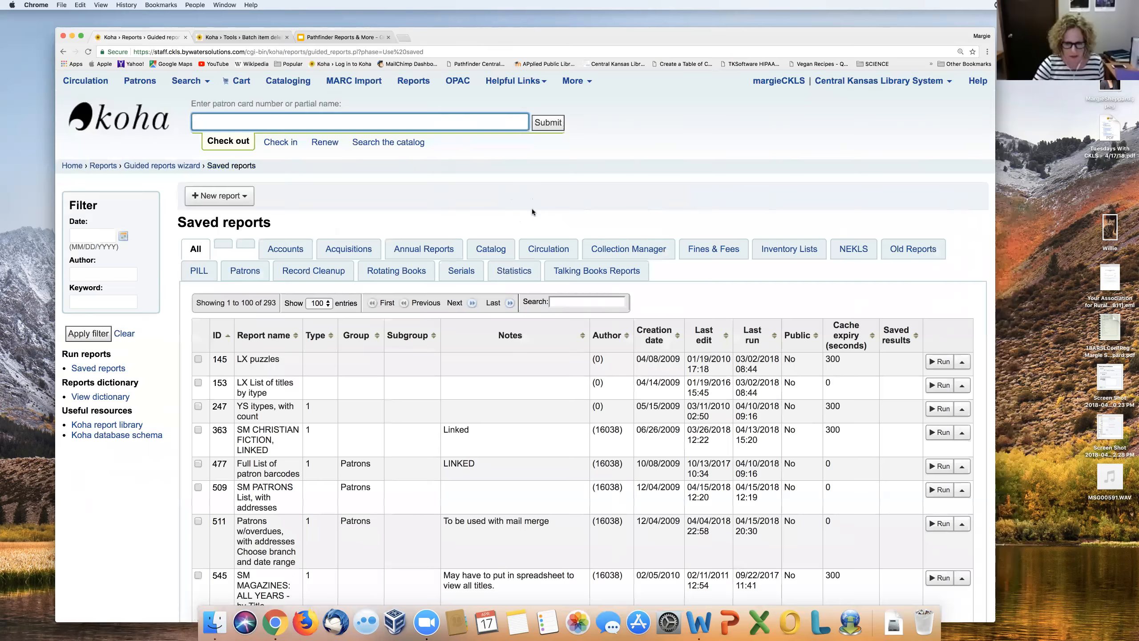
pyautogui.click(567, 304)
pyautogui.write('1')
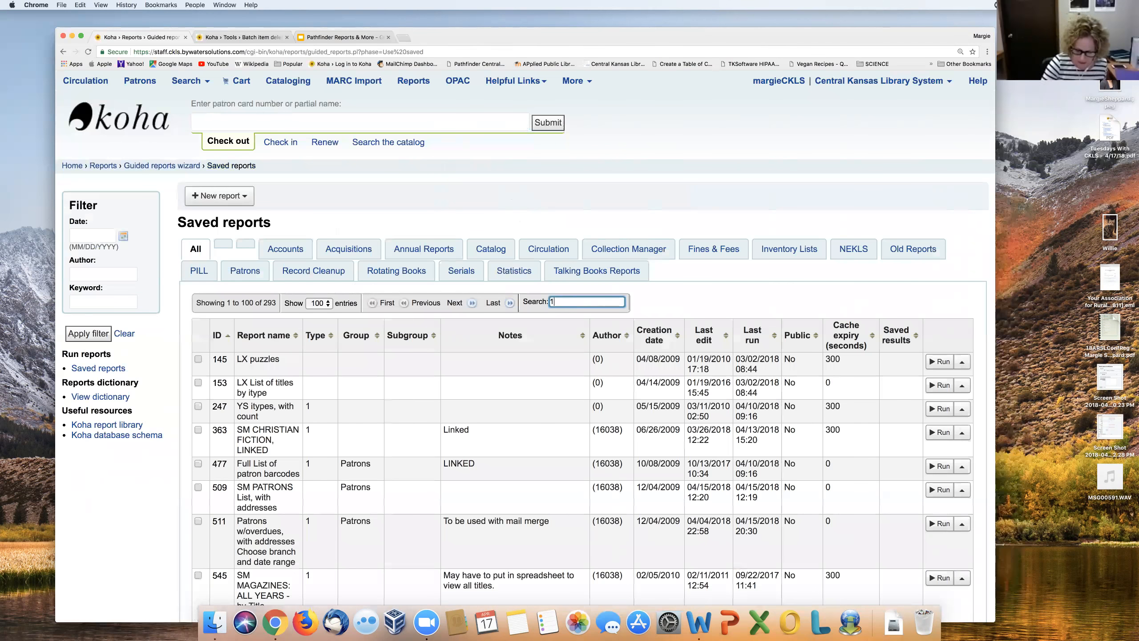
pyautogui.write('703')
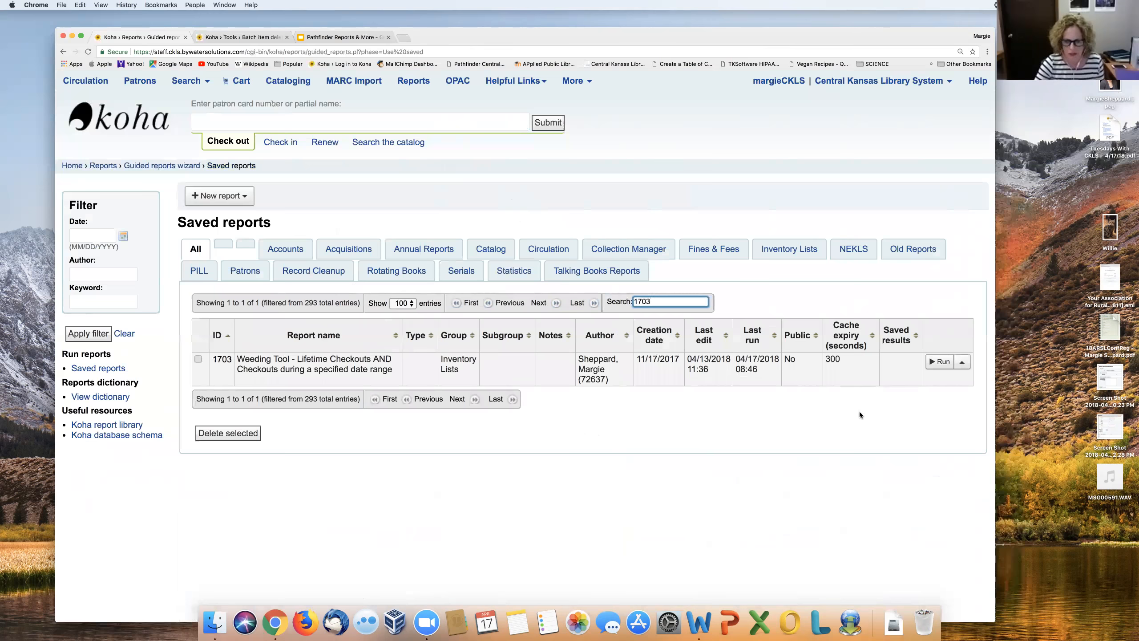
pyautogui.click(942, 361)
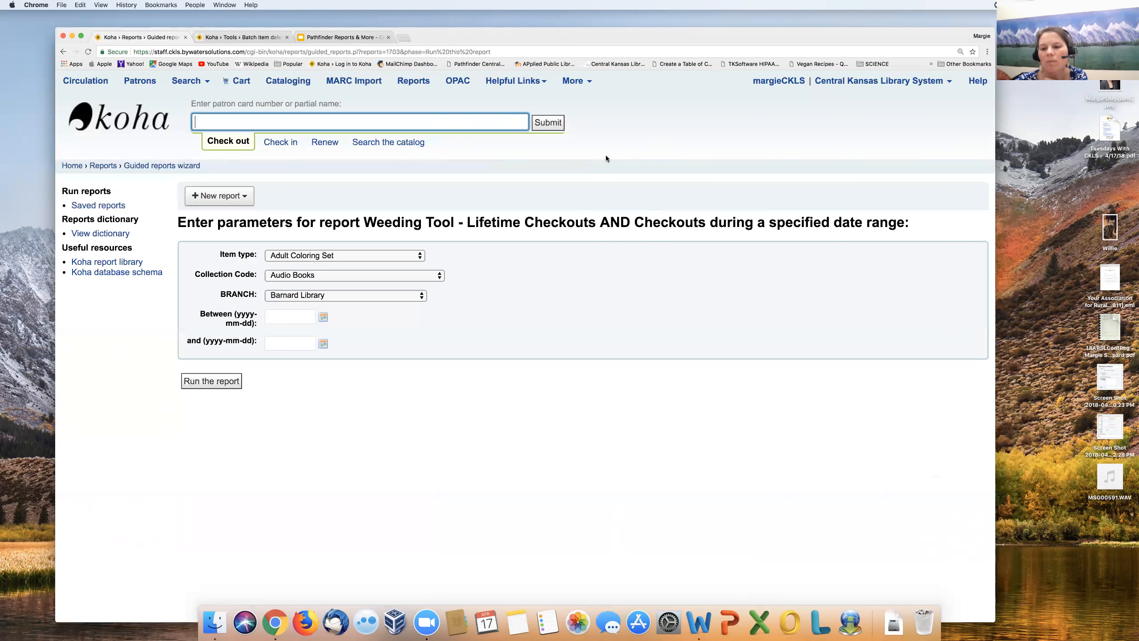
# - Set the weeding report's item type to Book, collection code to Non-fiction and branch to Great Bend Public Library
pyautogui.click(413, 256)
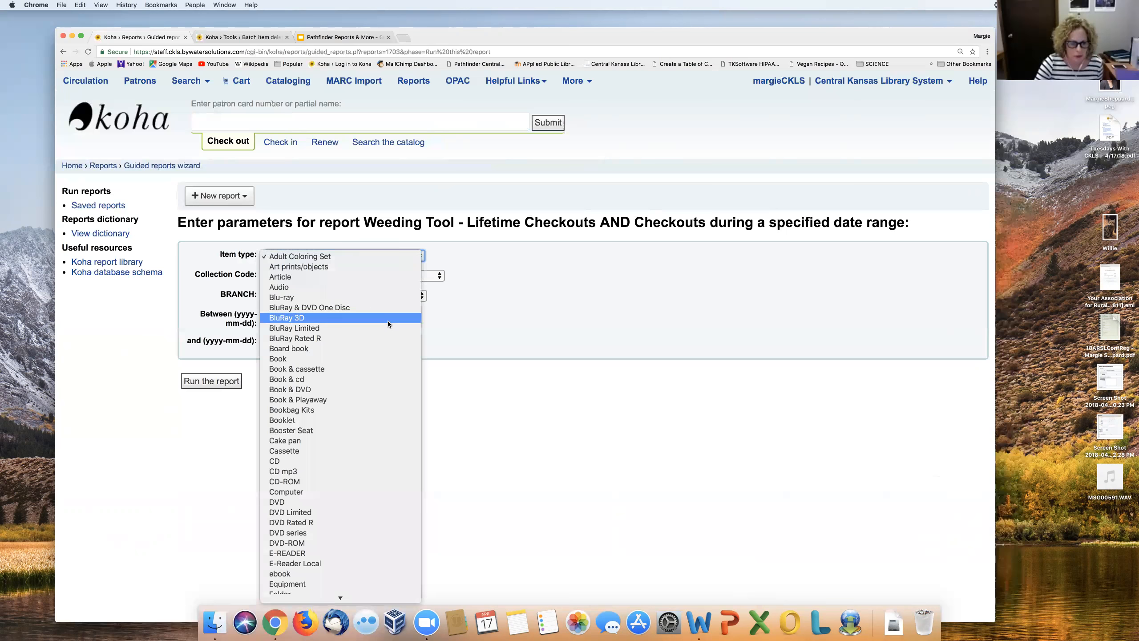
pyautogui.click(377, 357)
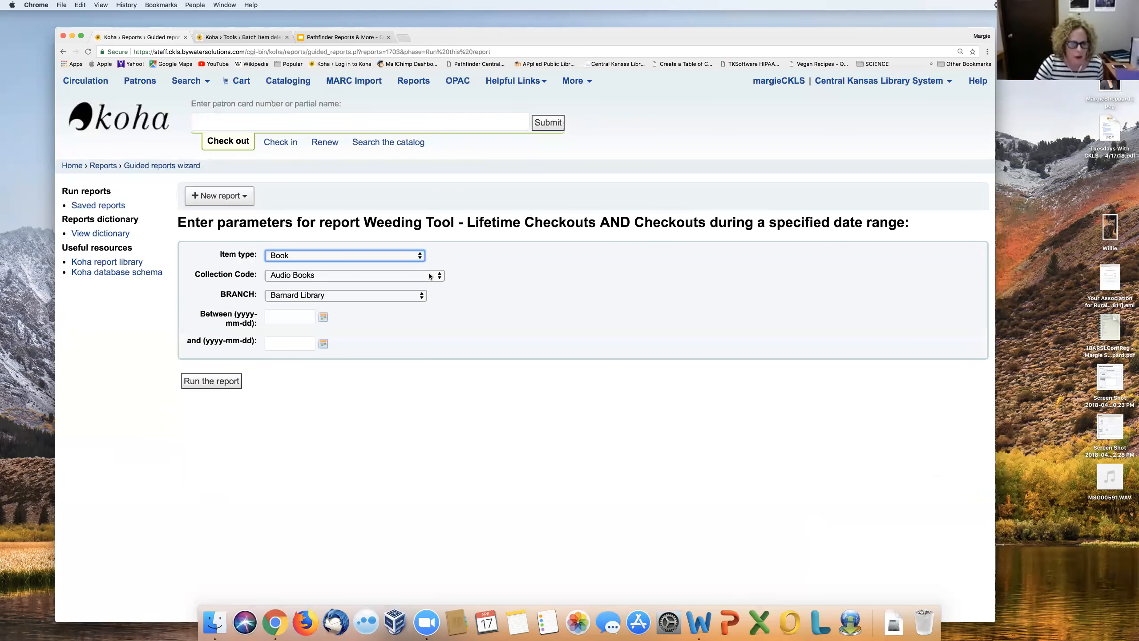
pyautogui.click(430, 276)
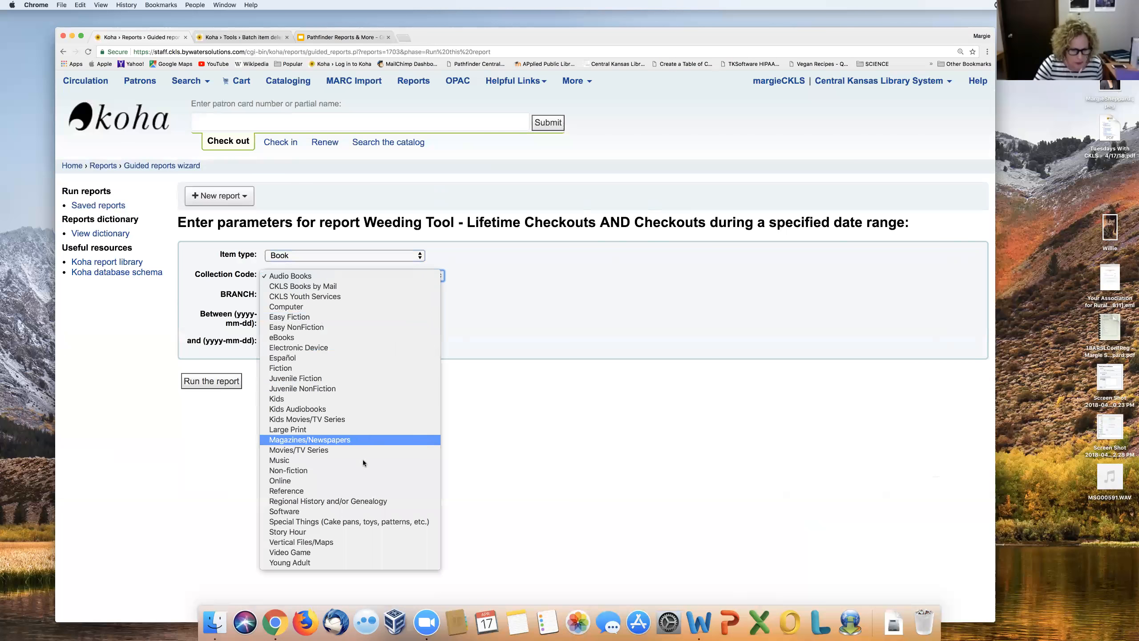
pyautogui.click(356, 475)
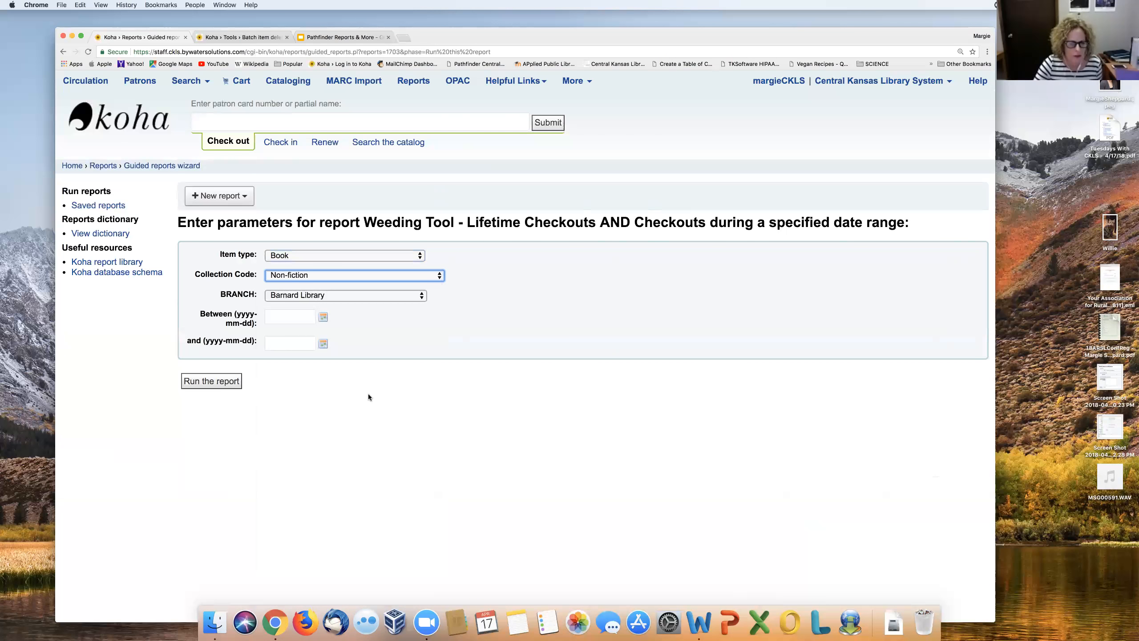
pyautogui.click(402, 295)
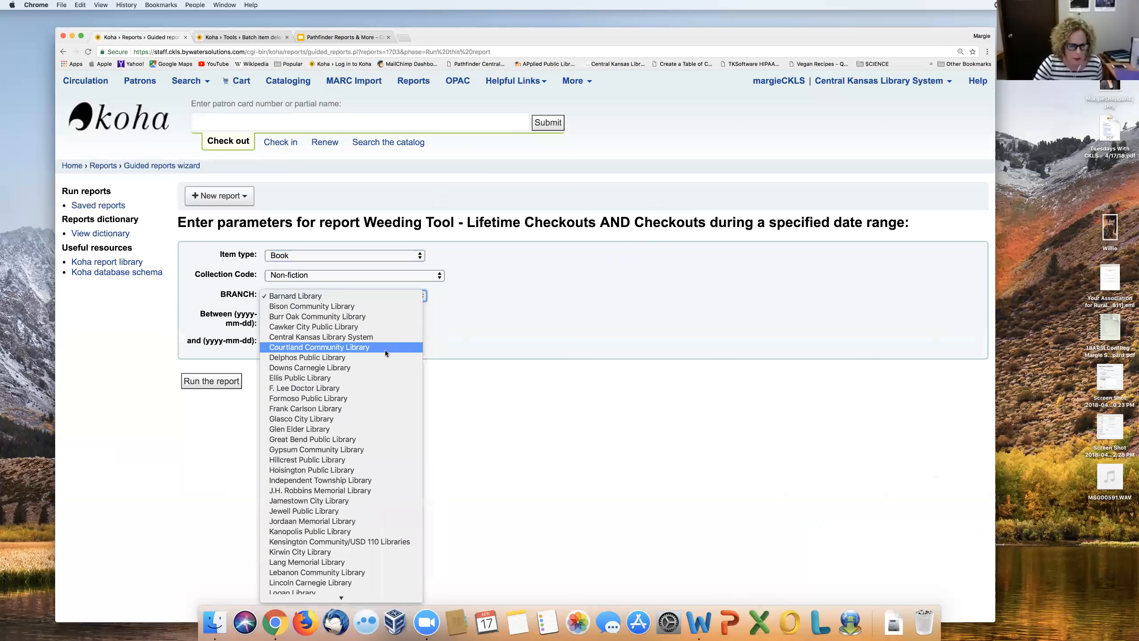
pyautogui.click(351, 437)
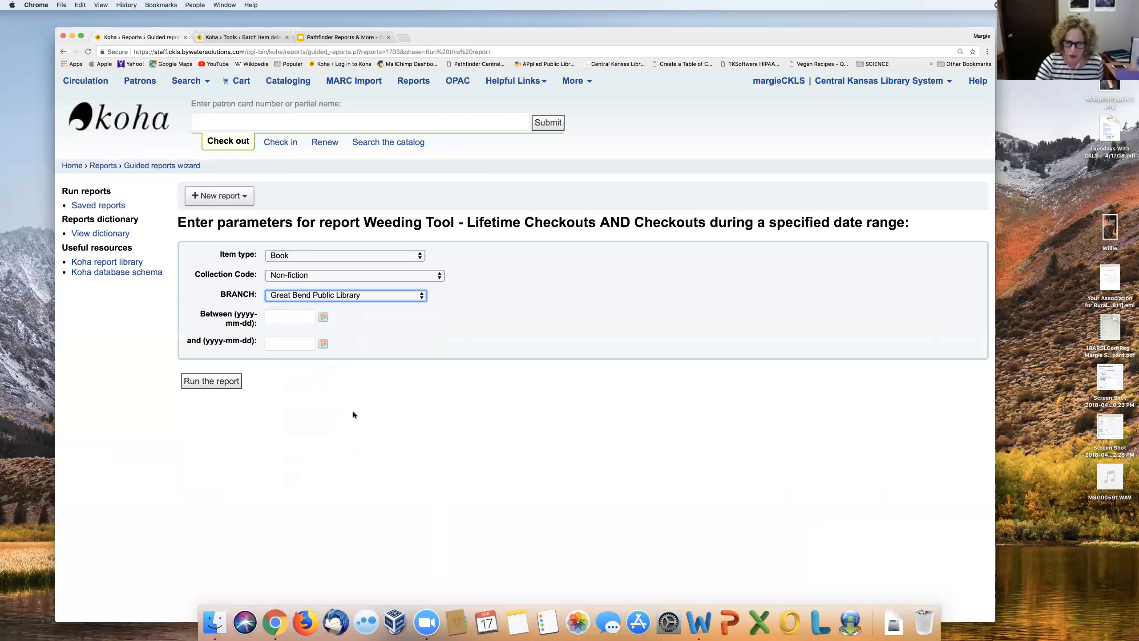
# - Set the weeding report's date range to 01/01/2014 through 04/16/2018 and run the report
pyautogui.click(324, 318)
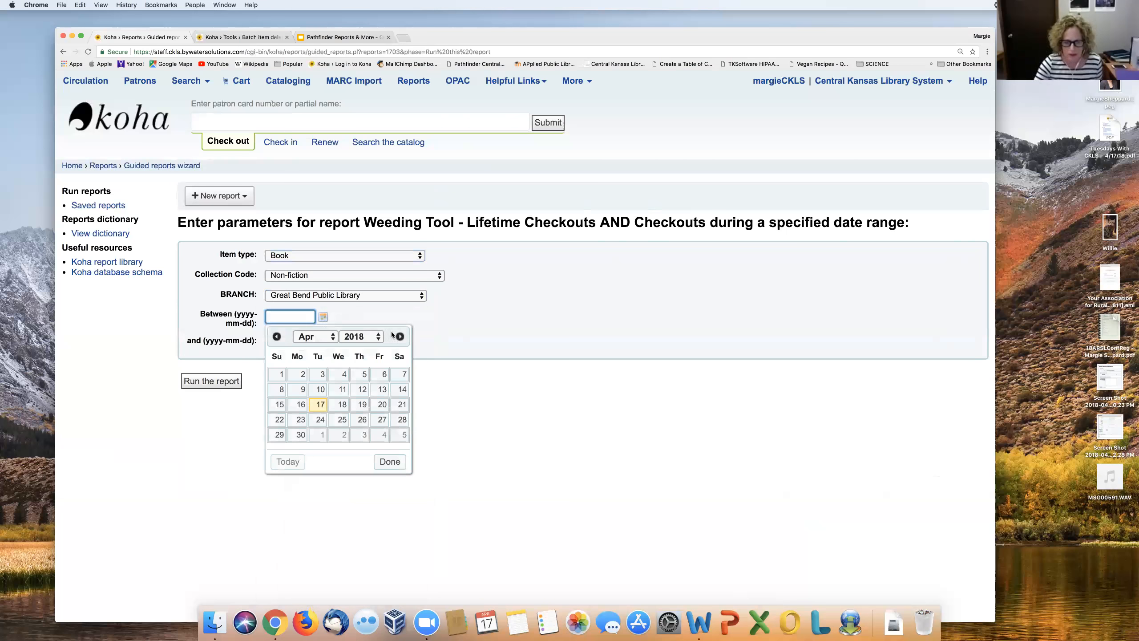
pyautogui.click(334, 337)
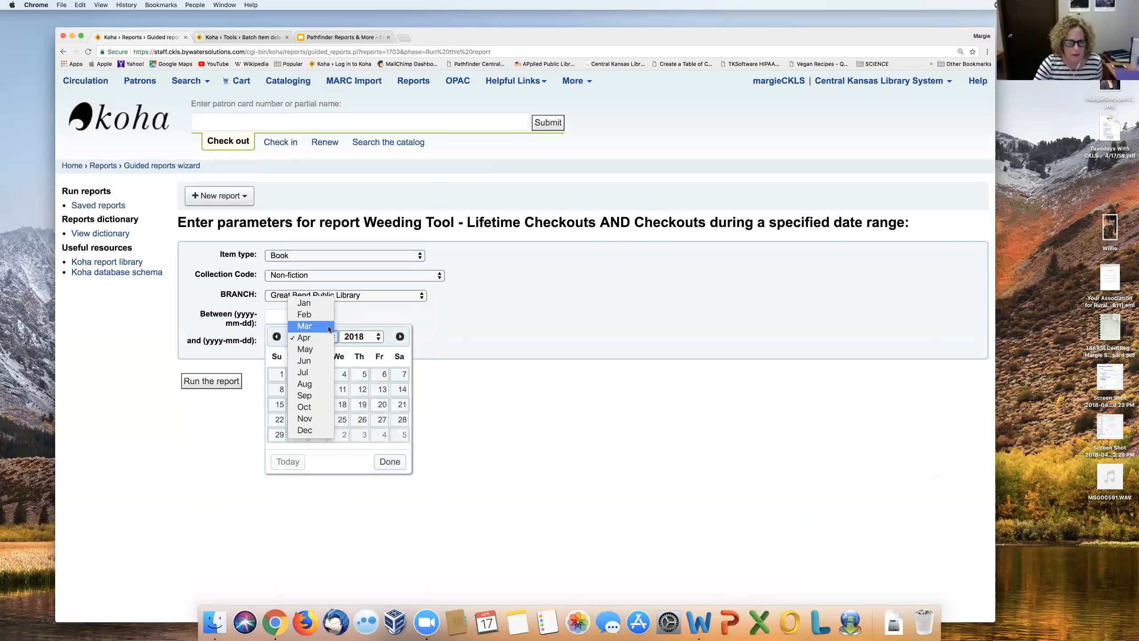
pyautogui.click(328, 305)
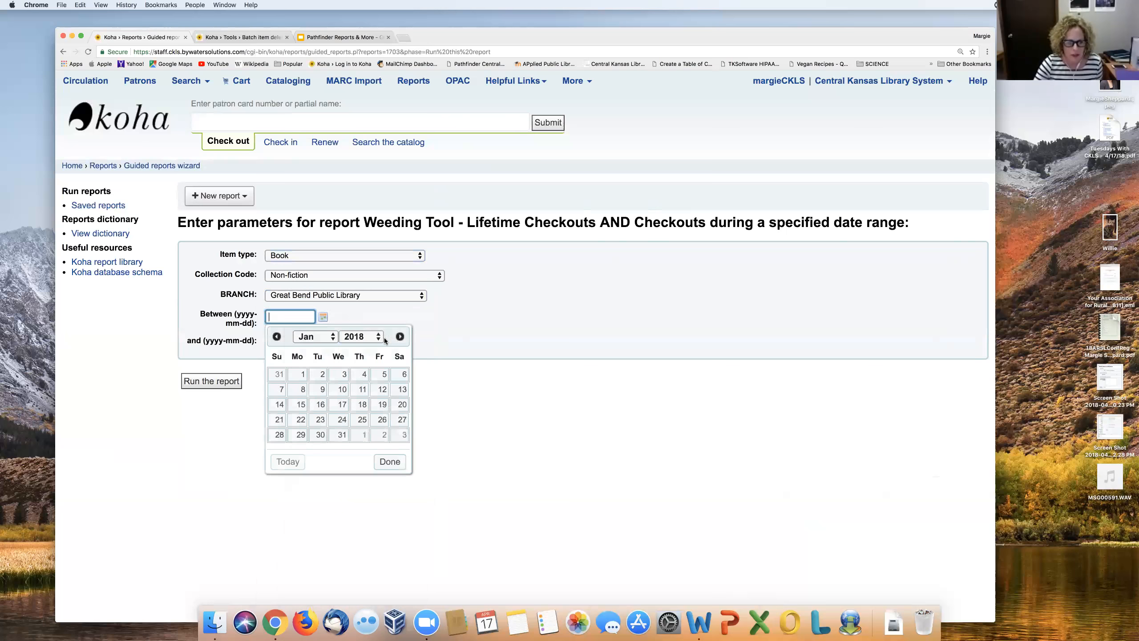
pyautogui.click(378, 336)
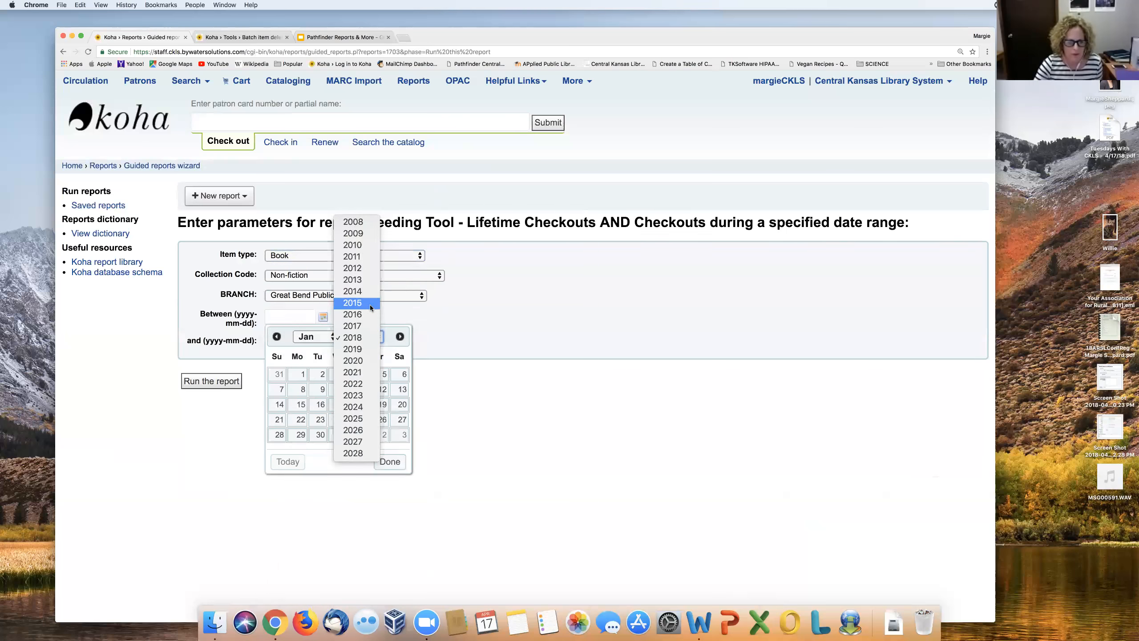
pyautogui.click(371, 293)
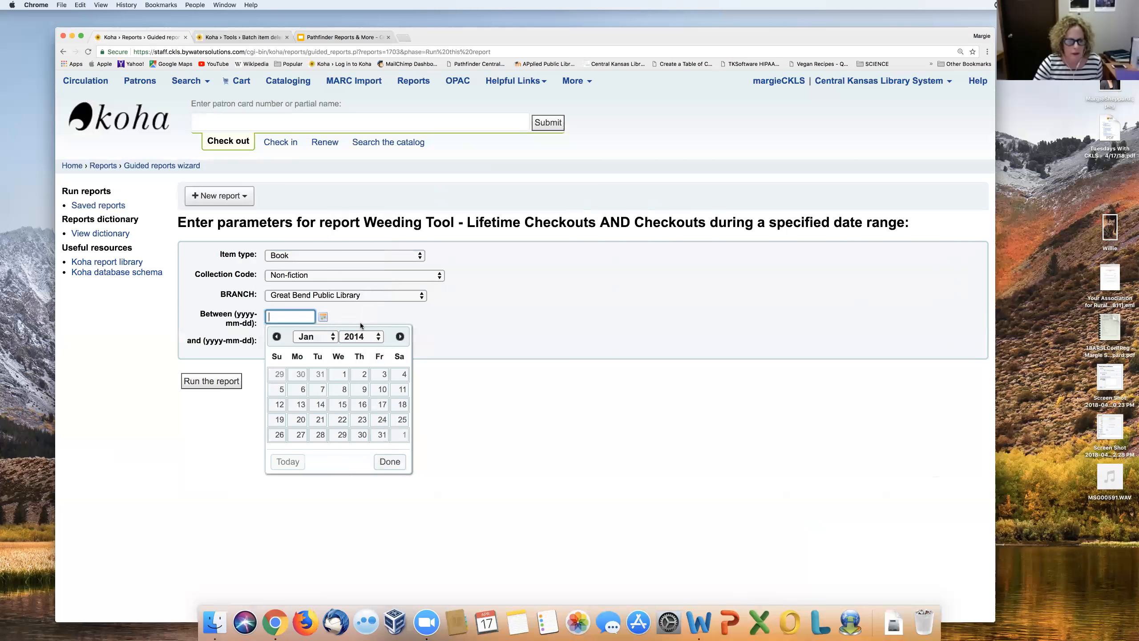
pyautogui.click(343, 375)
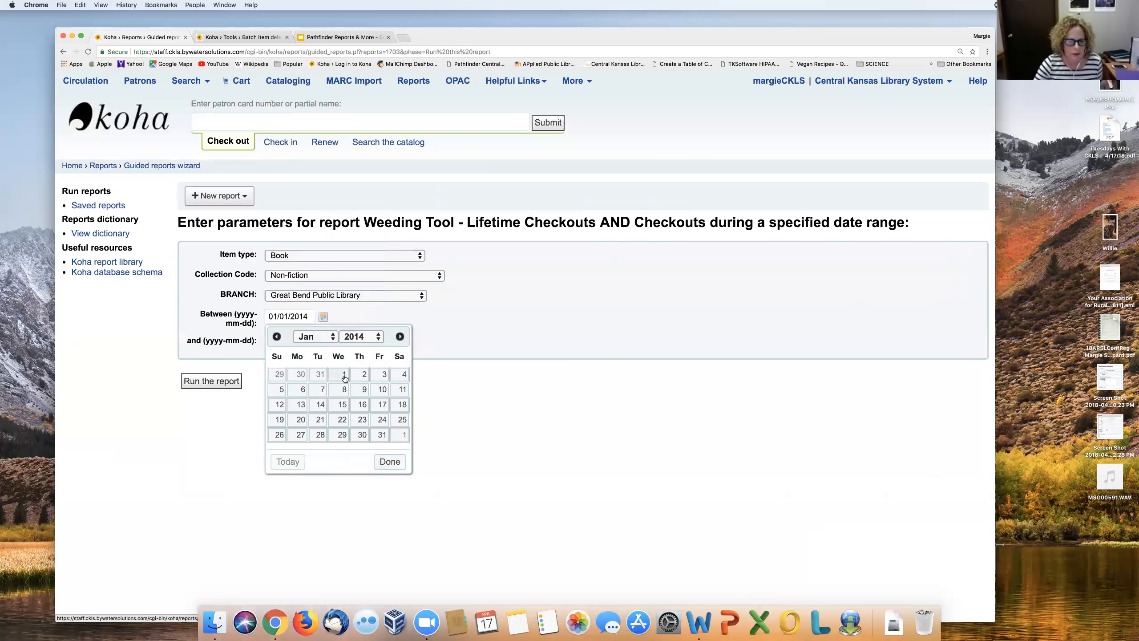
pyautogui.click(323, 343)
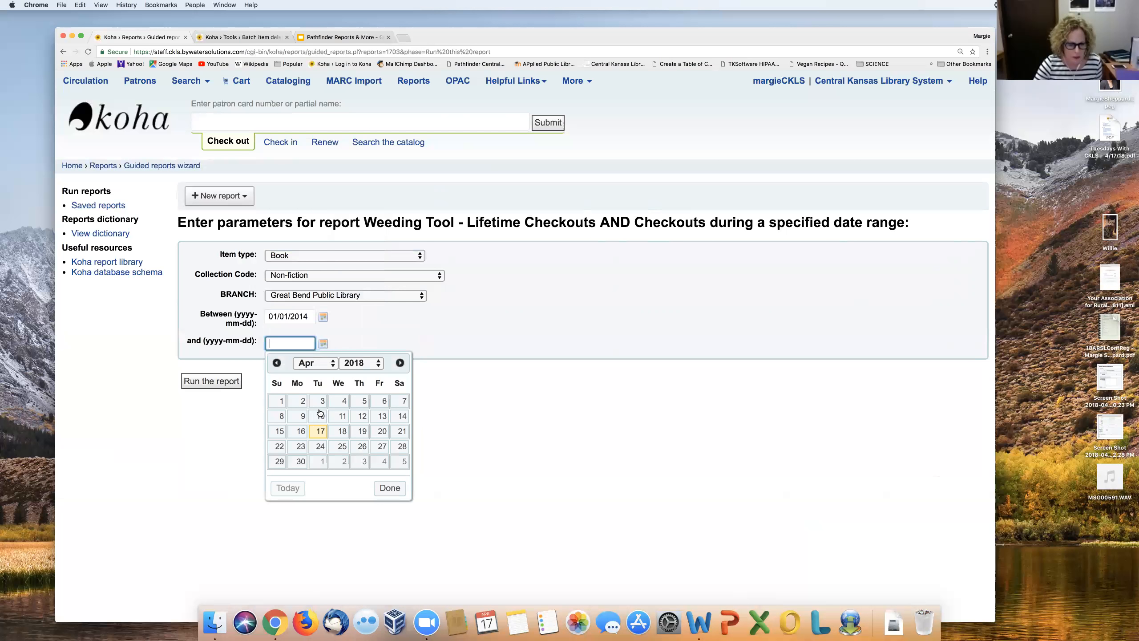
pyautogui.click(300, 431)
pyautogui.click(218, 385)
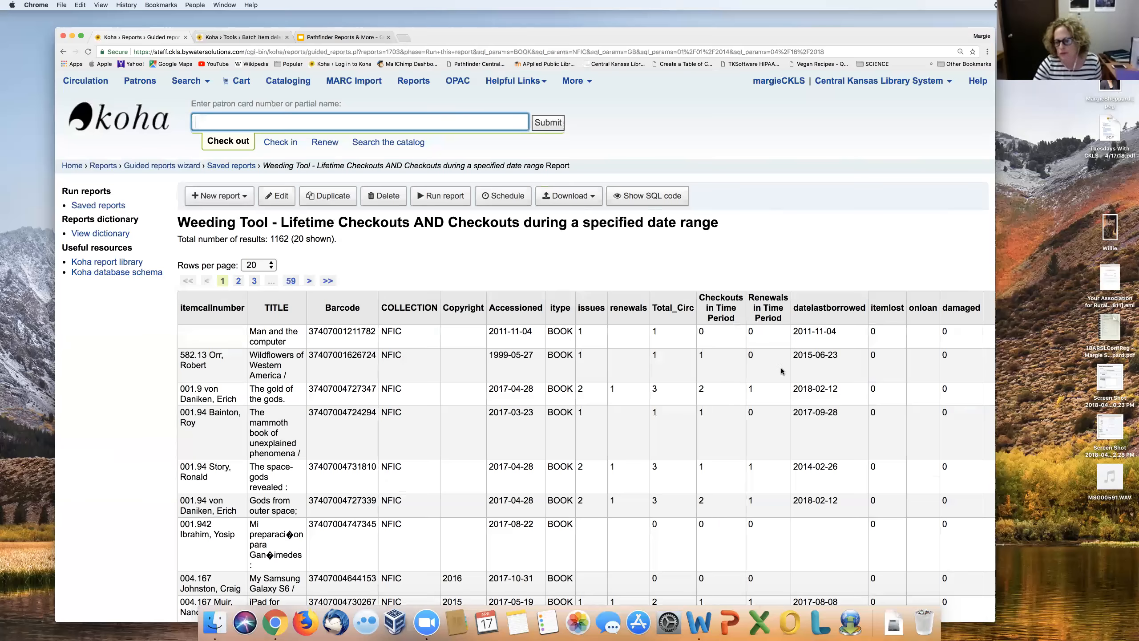
# - Look through the weeding report's circulation totals, checkouts and renewals in the period, last borrowed dates, lost status and item notes
pyautogui.scroll(-1, 781, 371)
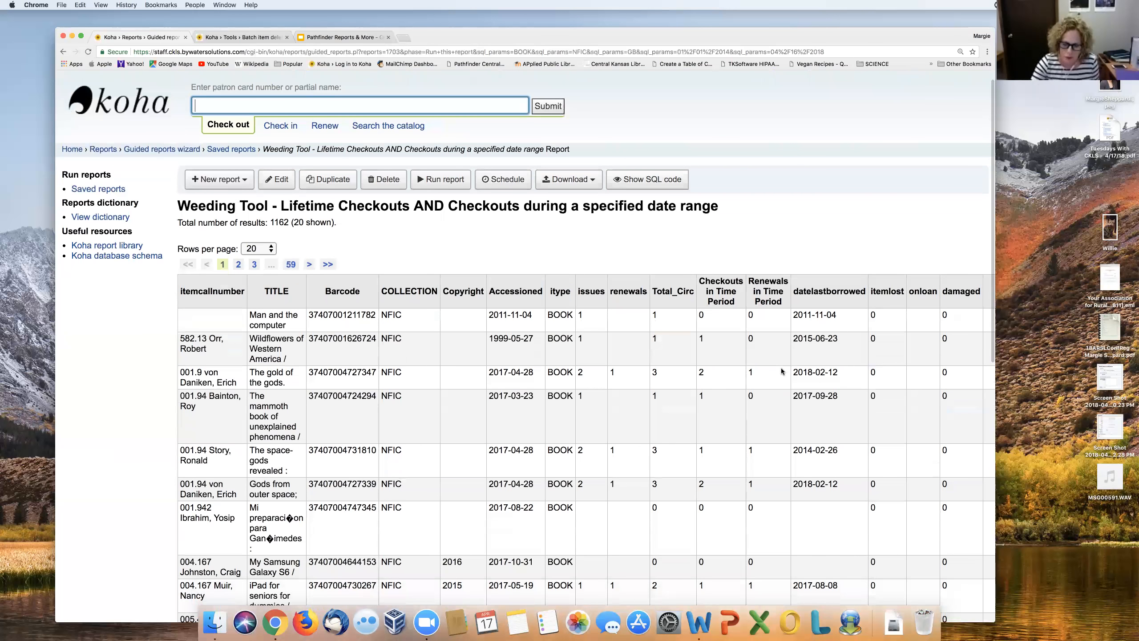
pyautogui.scroll(-2, 751, 394)
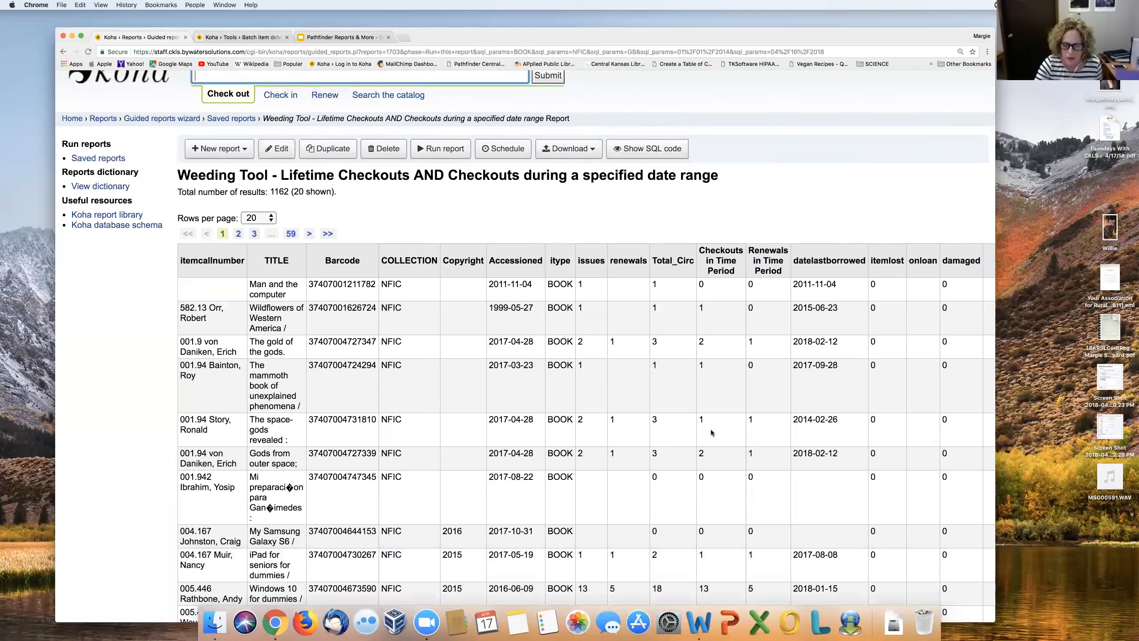
pyautogui.scroll(-5, 665, 479)
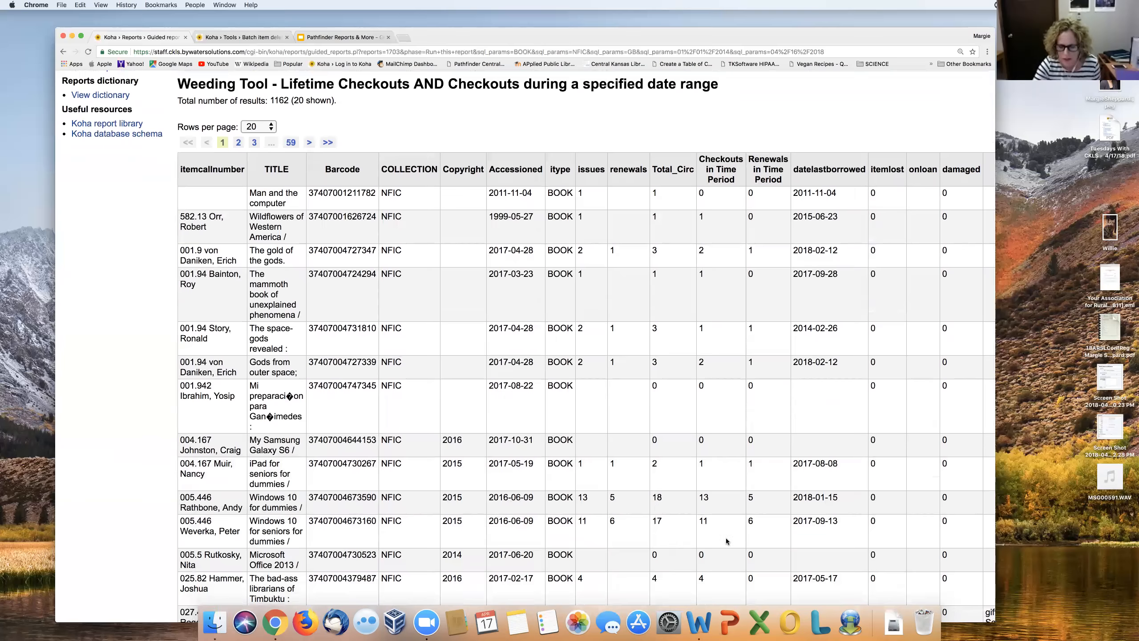
pyautogui.scroll(-3, 733, 540)
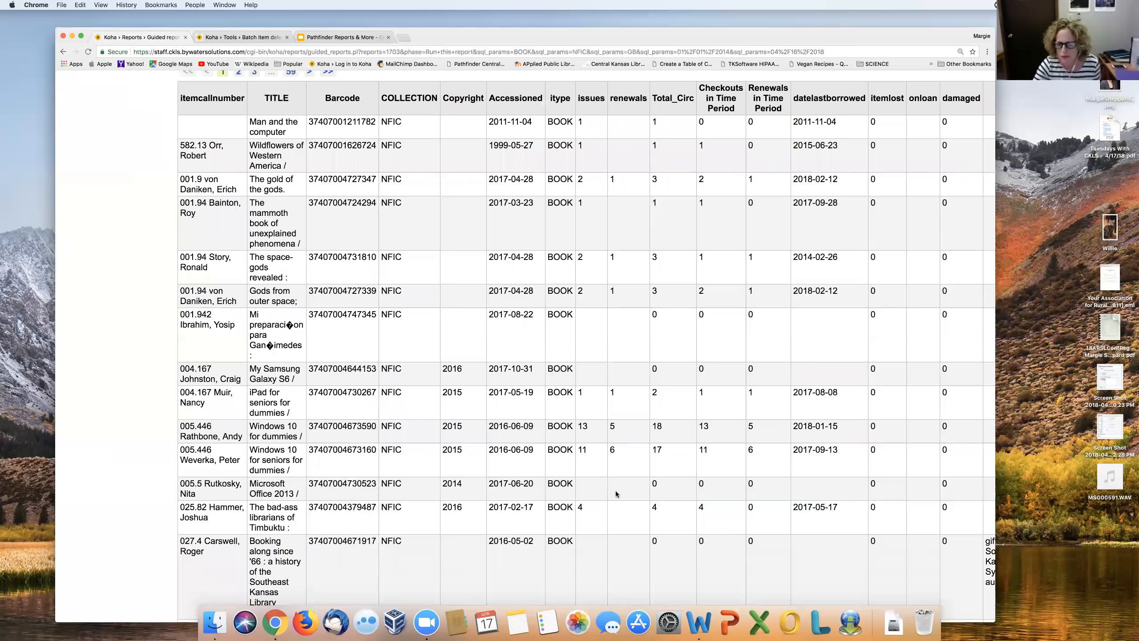
pyautogui.hscroll(3, 615, 487)
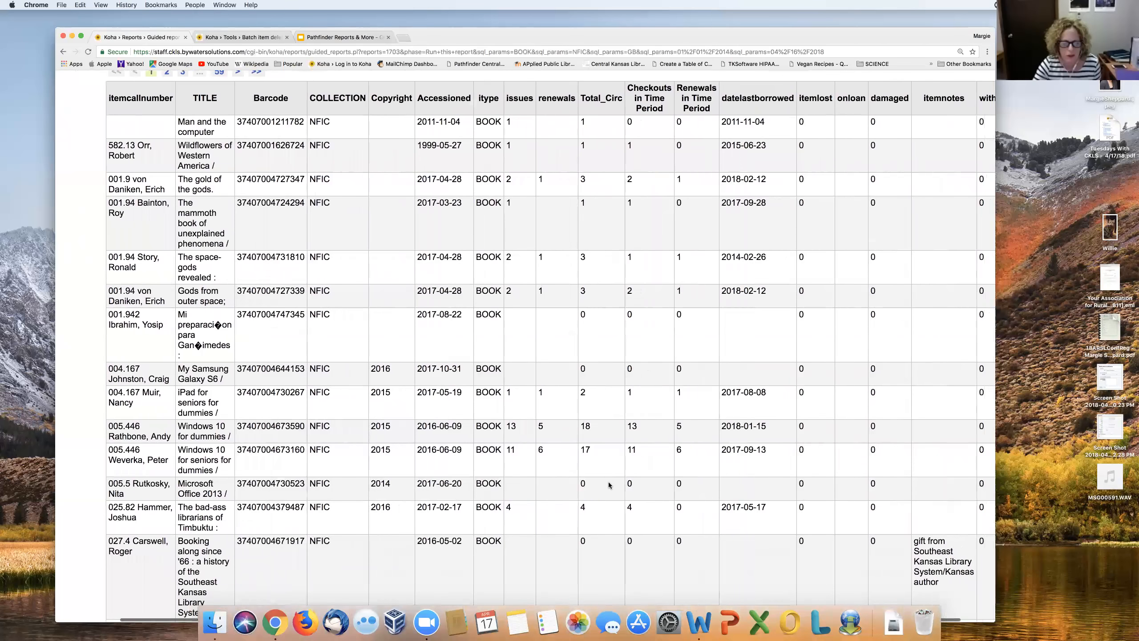
pyautogui.hscroll(1, 608, 484)
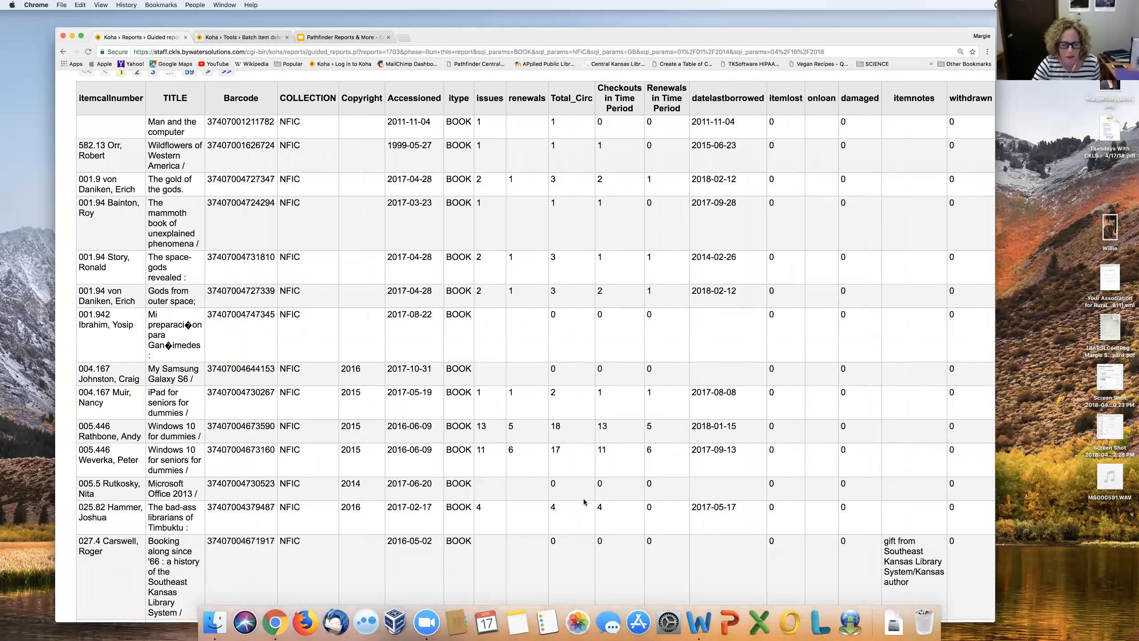
pyautogui.scroll(-4, 556, 516)
pyautogui.scroll(-2, 555, 517)
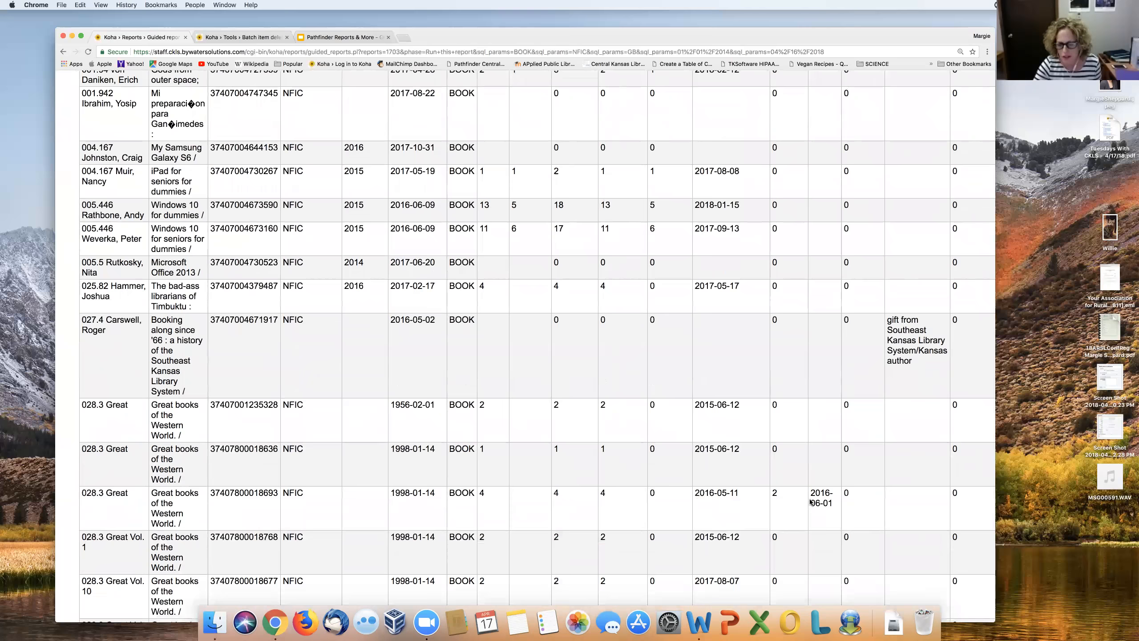
# - Review the first page of weeding results again, comparing lifetime circulation, activity in the time period and accession dates per title
pyautogui.scroll(-2, 788, 506)
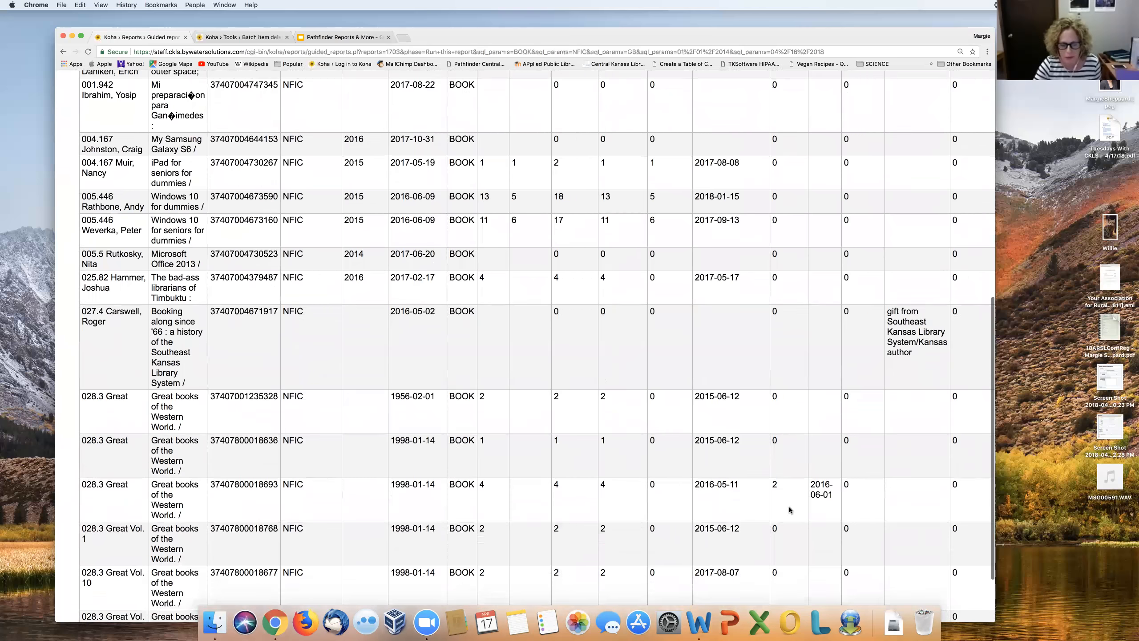
pyautogui.scroll(10, 789, 506)
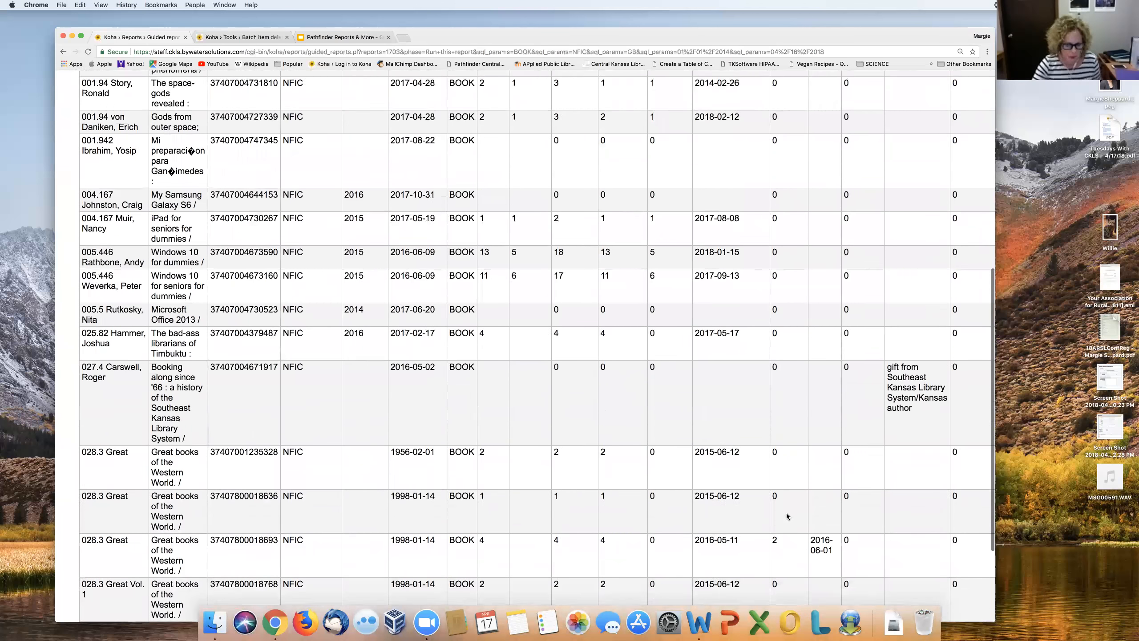
pyautogui.scroll(4, 787, 513)
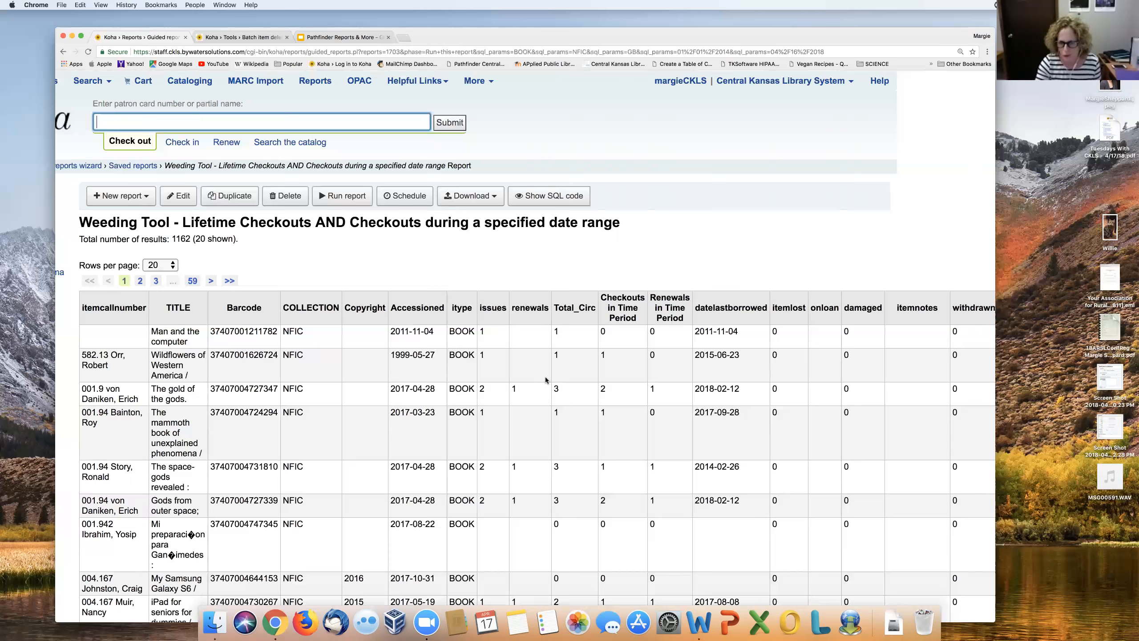
pyautogui.hscroll(2, 575, 345)
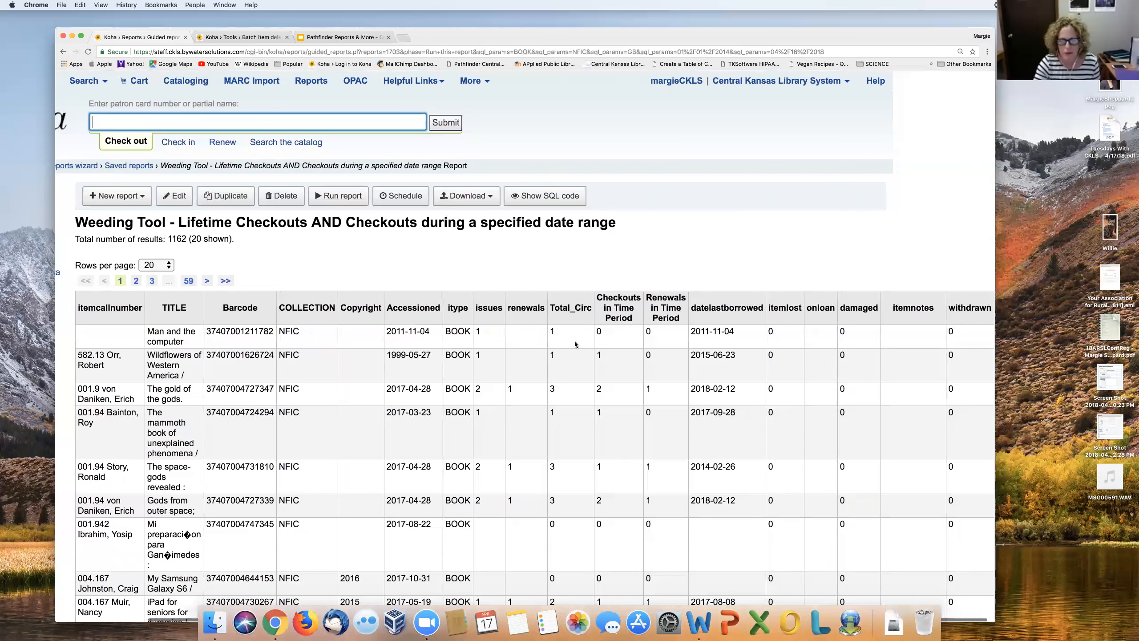
pyautogui.scroll(-4, 576, 345)
pyautogui.scroll(-1, 576, 344)
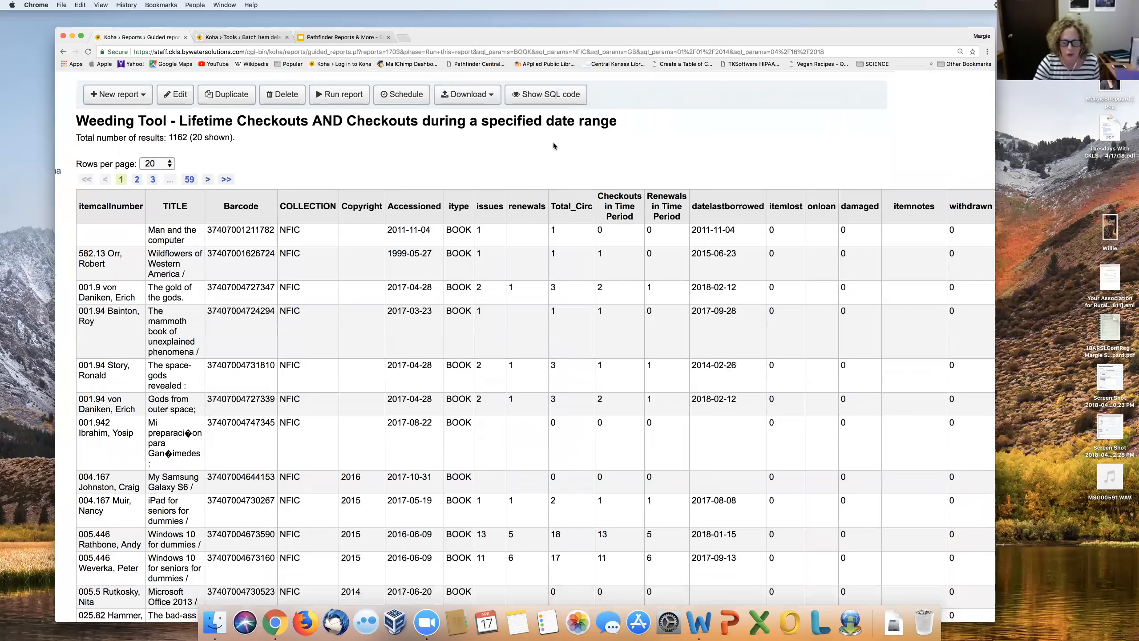
pyautogui.scroll(-3, 553, 146)
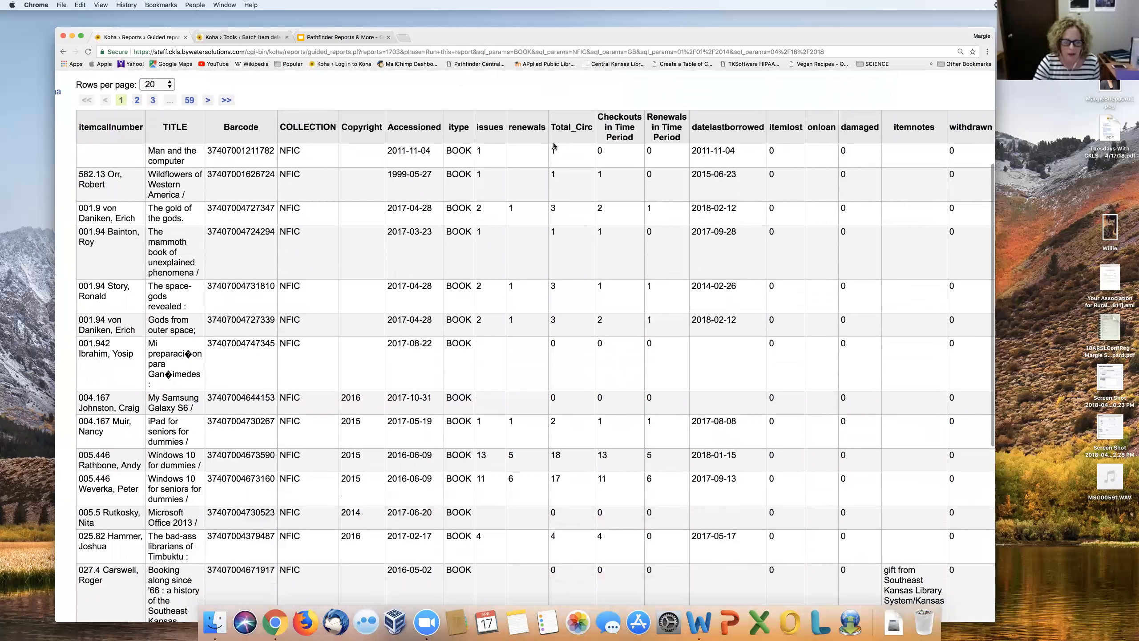
pyautogui.scroll(1, 554, 146)
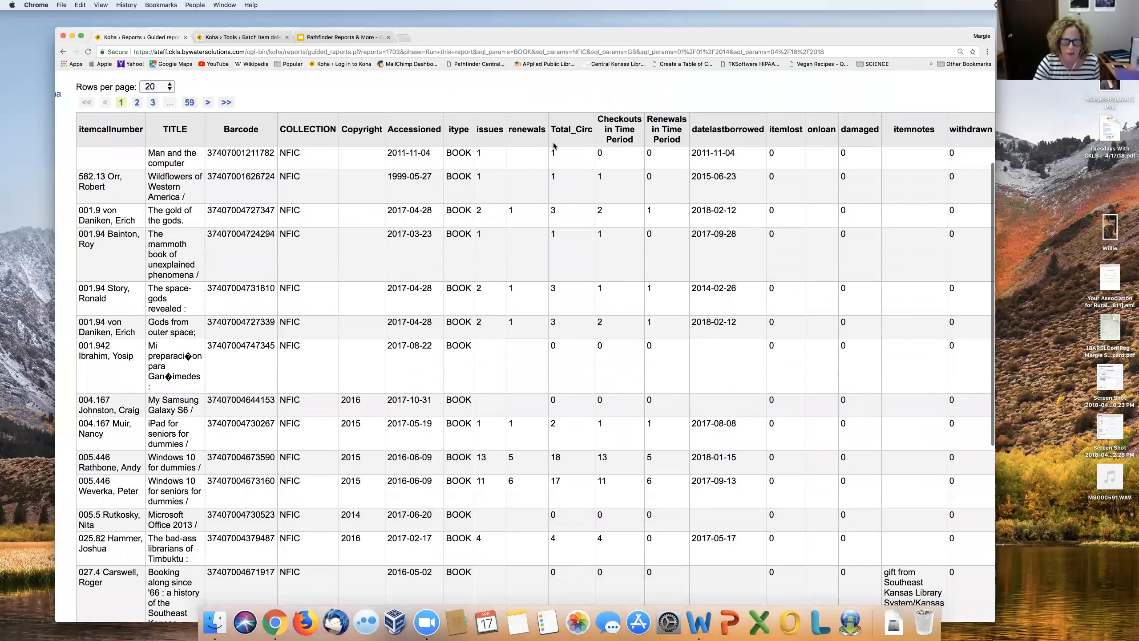
pyautogui.scroll(3, 554, 146)
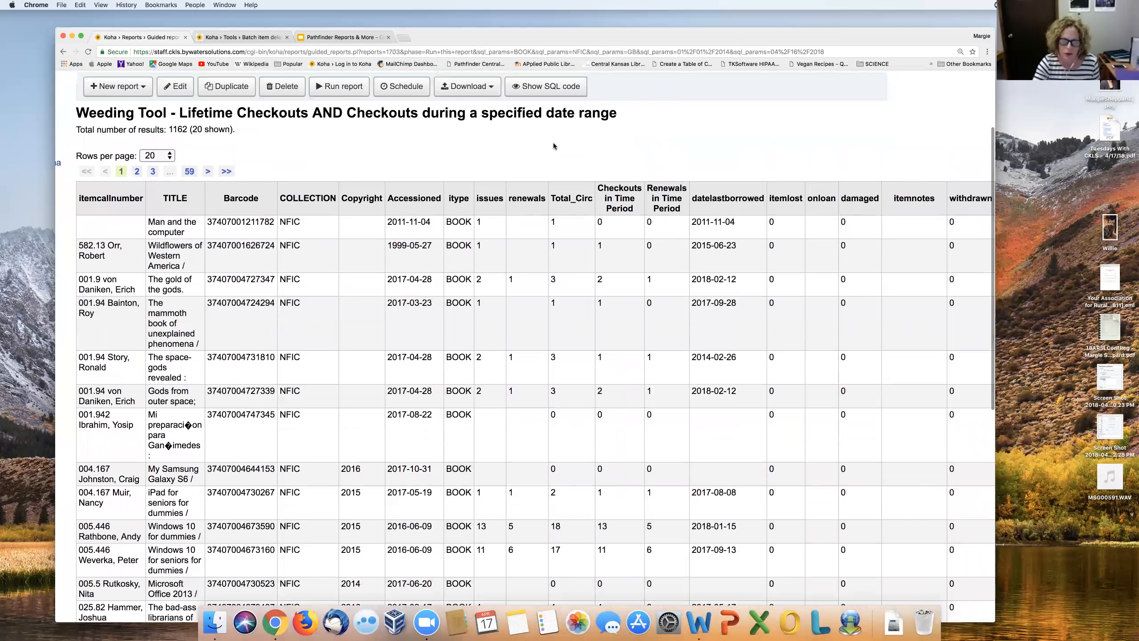
pyautogui.scroll(1, 518, 146)
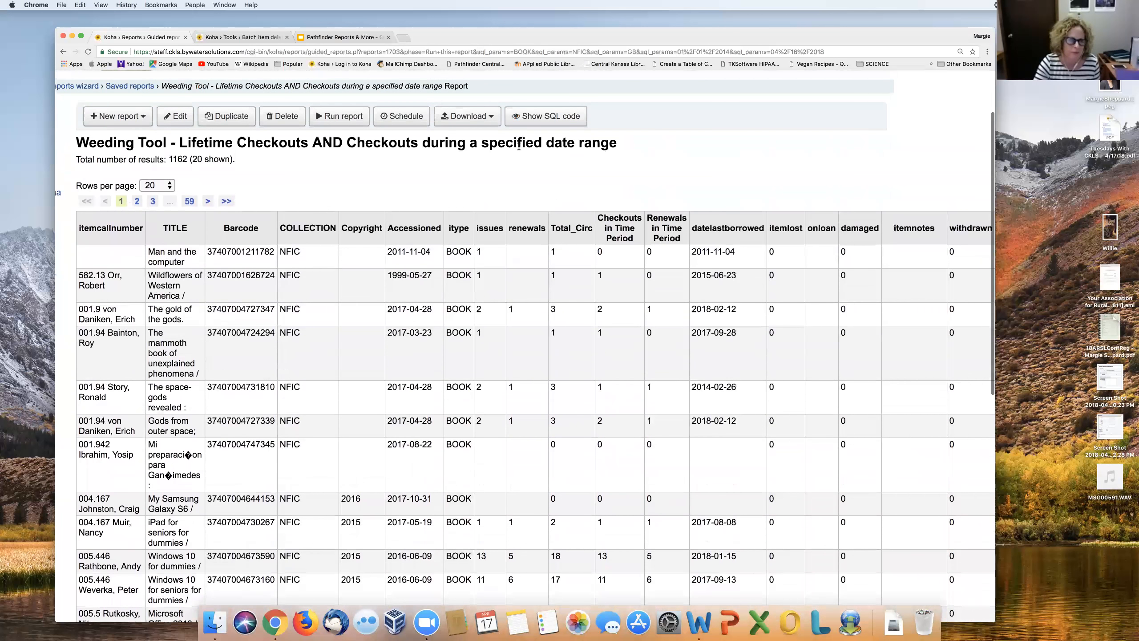
pyautogui.hscroll(-3, 649, 171)
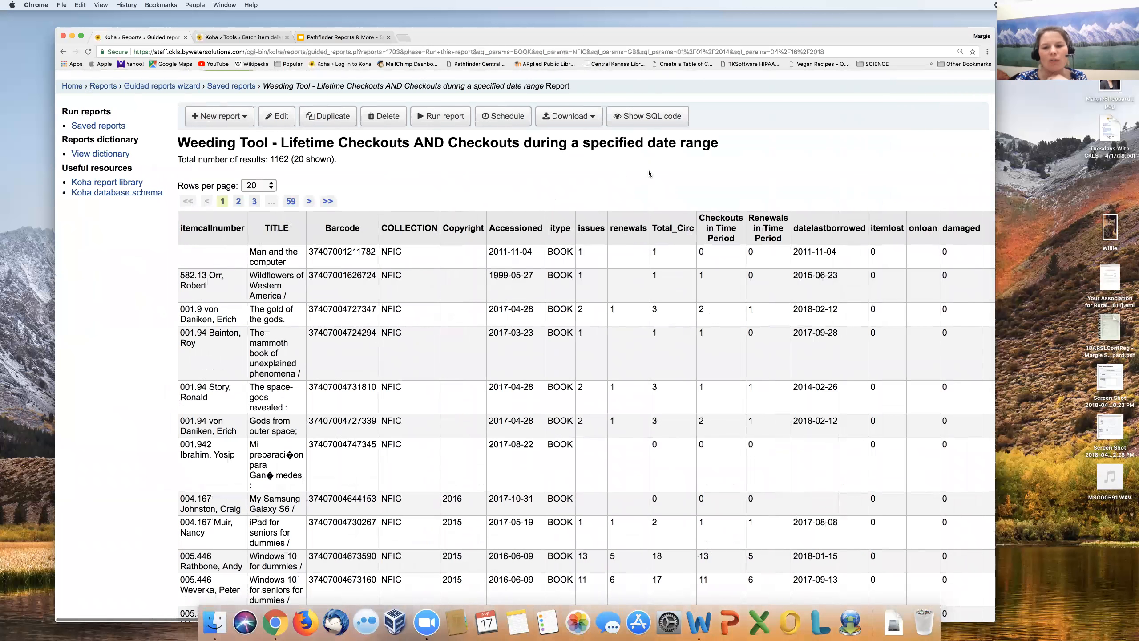
pyautogui.hscroll(-1, 648, 170)
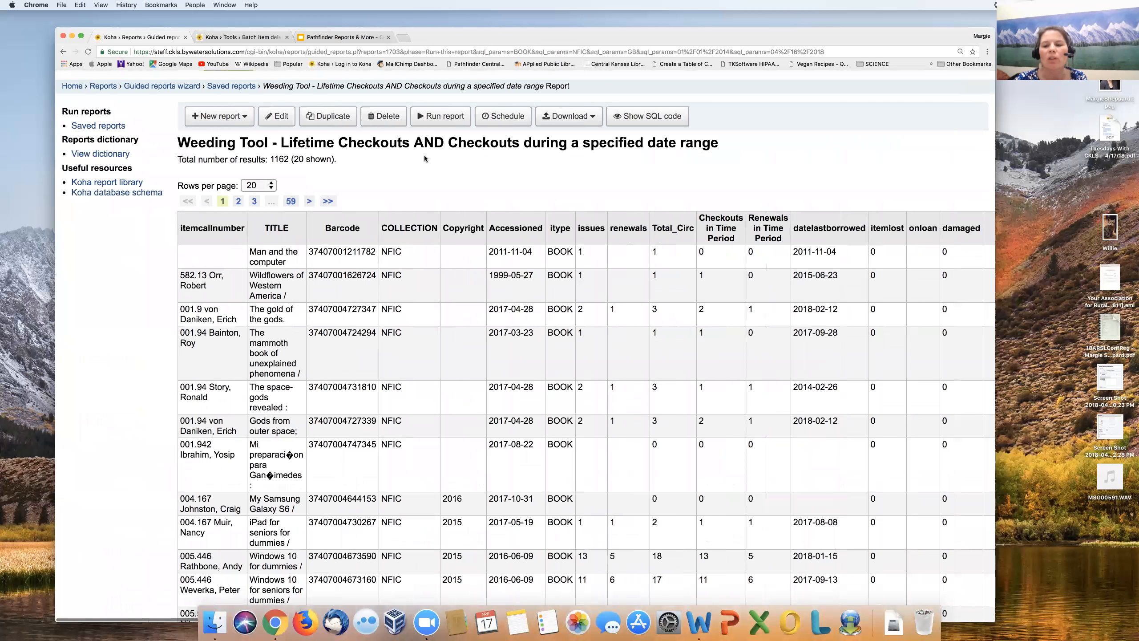
pyautogui.scroll(1, 417, 158)
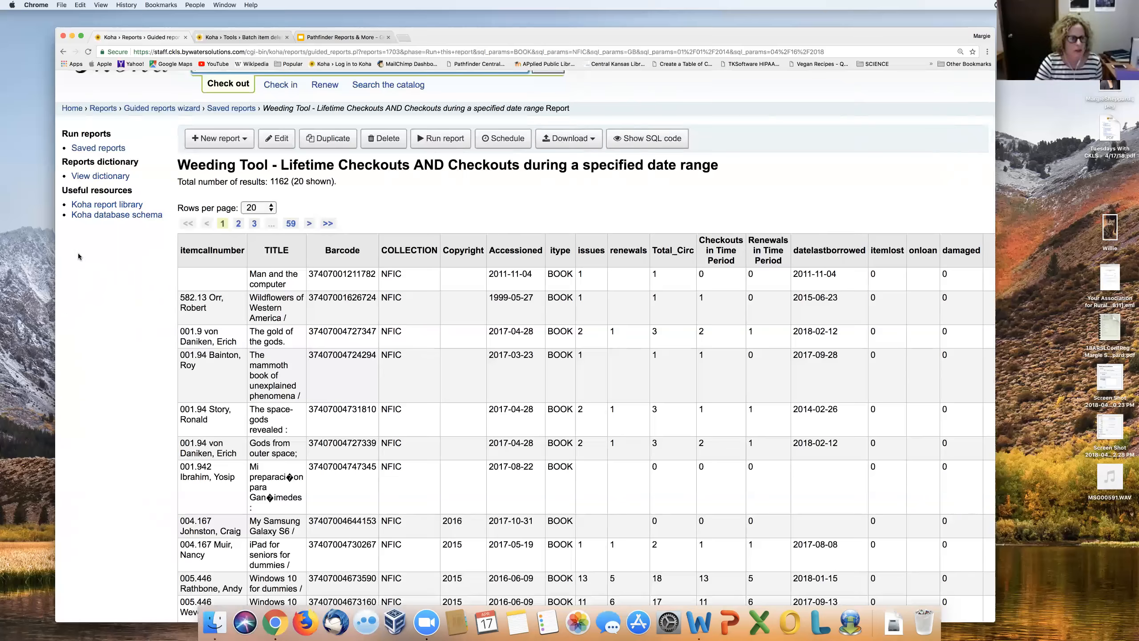
# - Find saved report 1672, Long Lost/Overdue Cleanup, and open its parameters
pyautogui.click(118, 148)
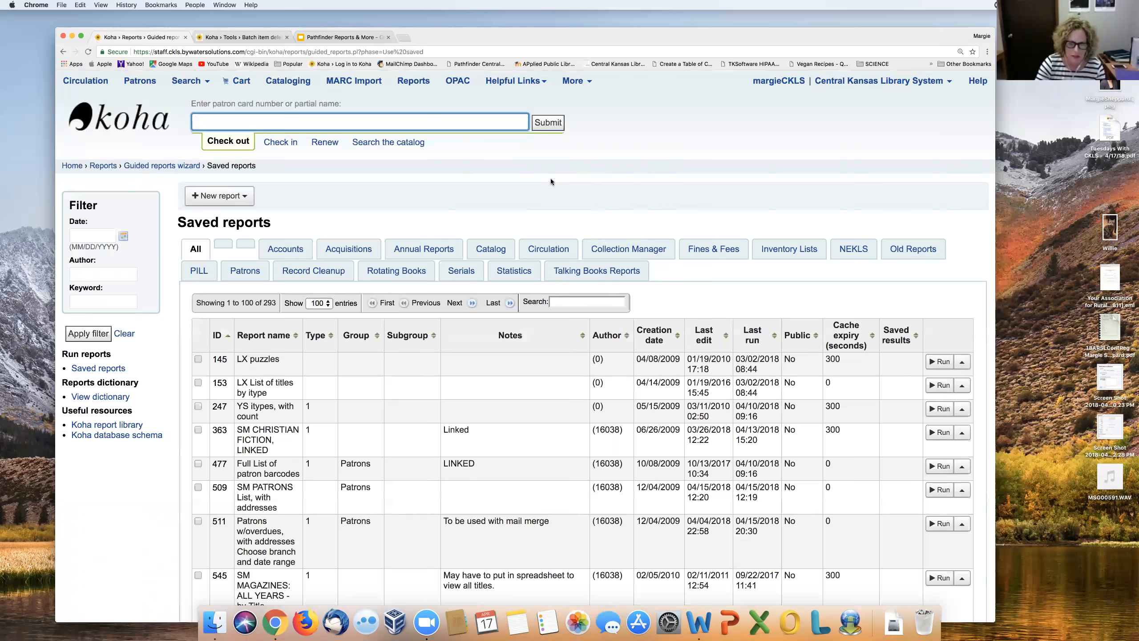
pyautogui.click(575, 303)
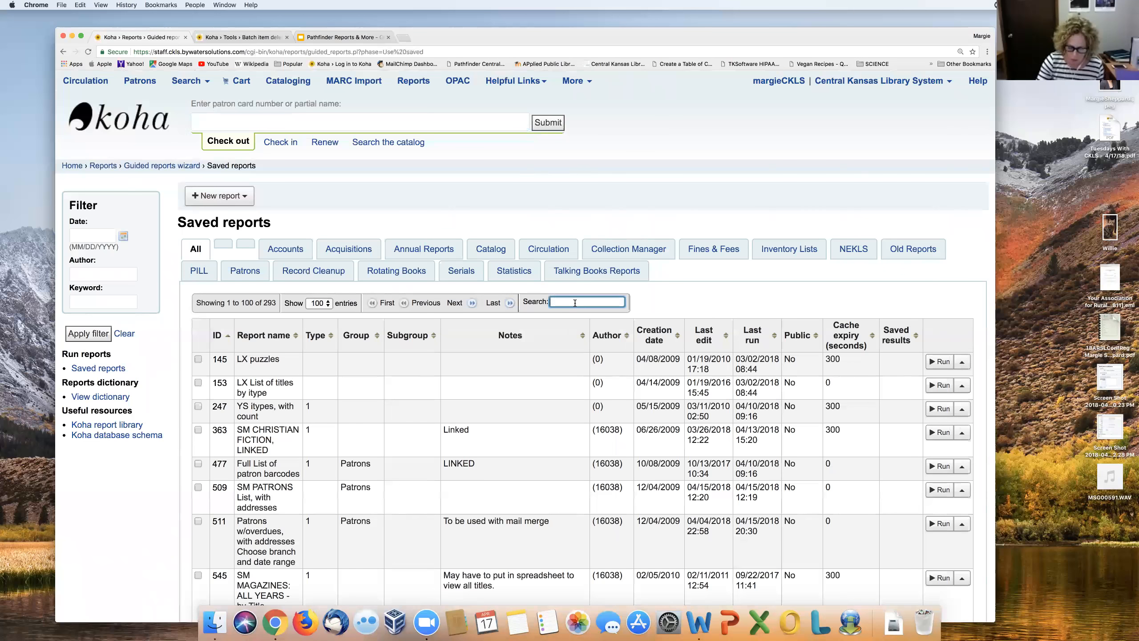
pyautogui.write('1672')
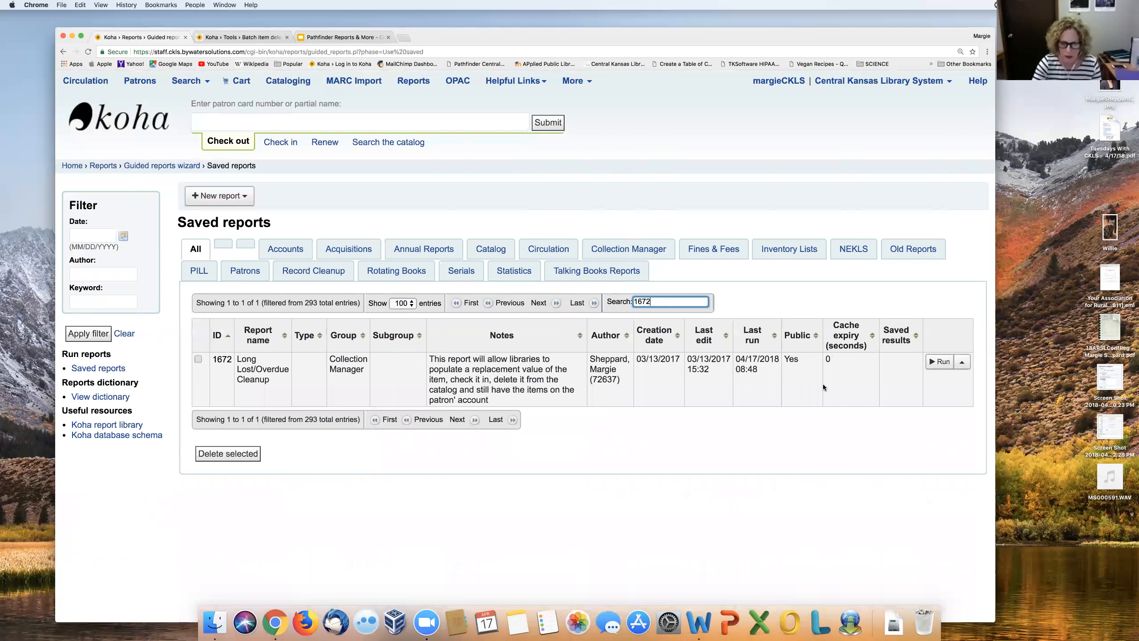
pyautogui.click(939, 361)
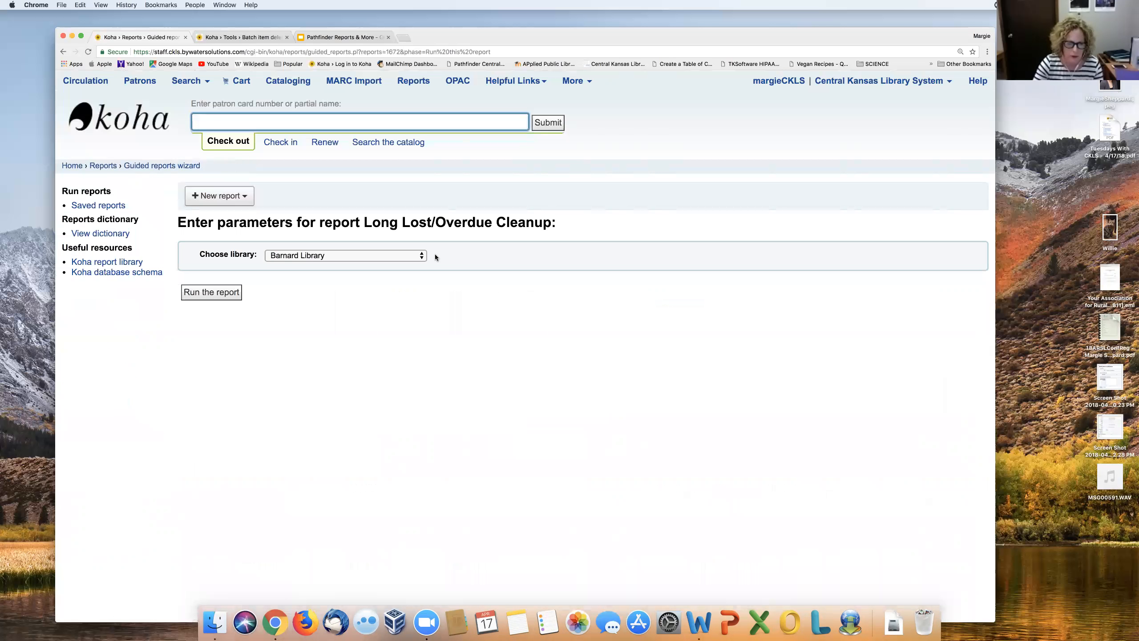
# - Choose Central Kansas Library System as the library and run the Long Lost/Overdue Cleanup report
pyautogui.click(410, 255)
pyautogui.click(377, 301)
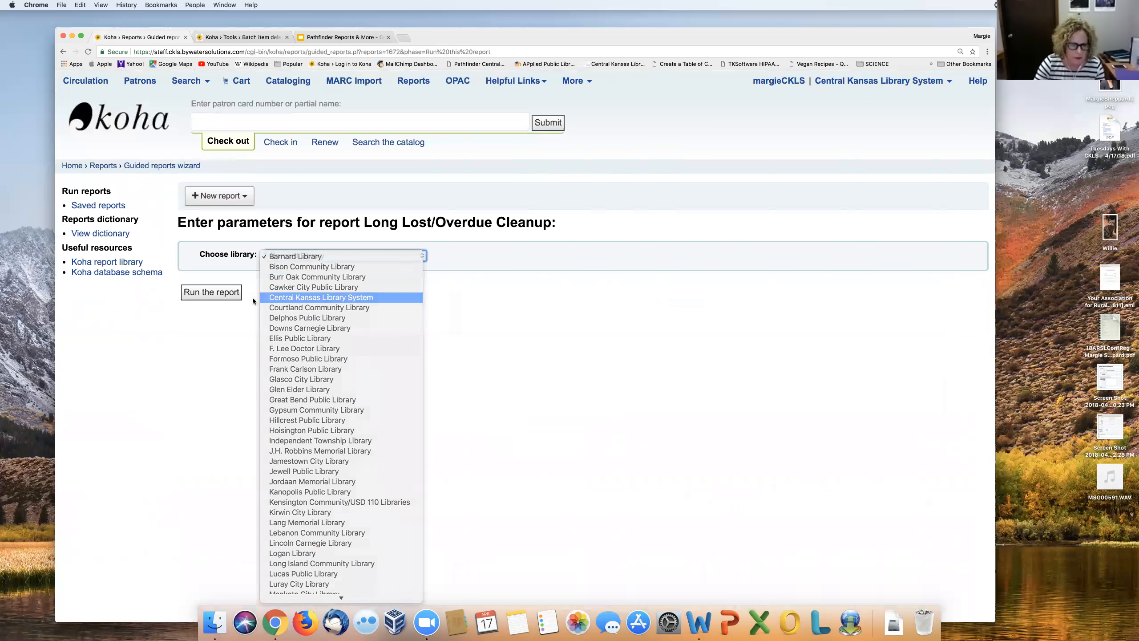
pyautogui.click(227, 296)
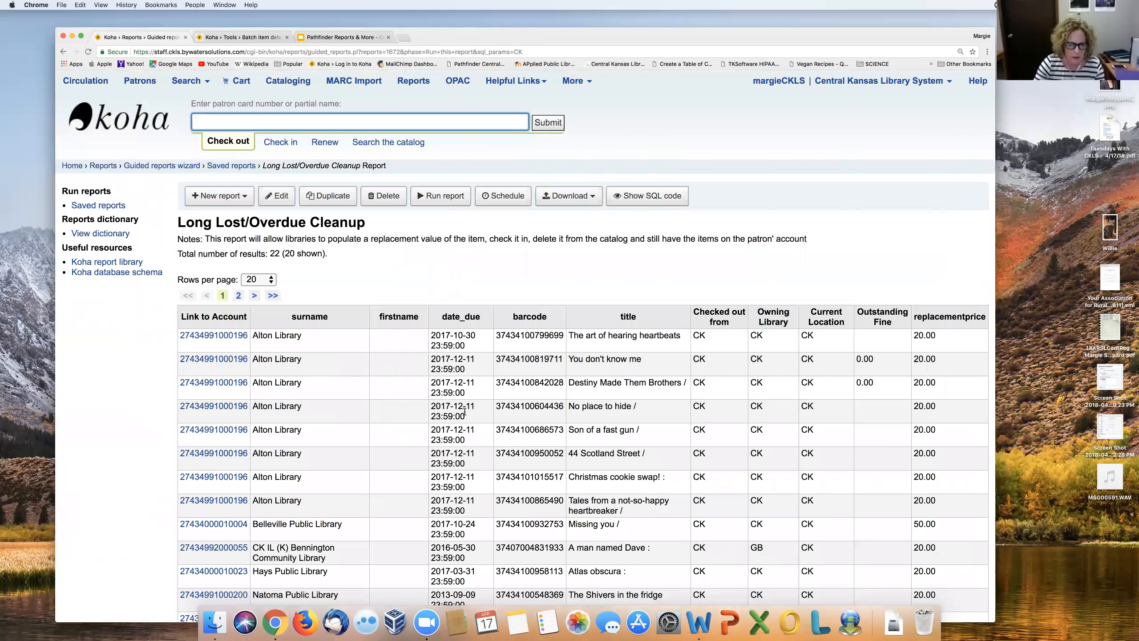
# - Look through the long overdue items and open the linked account of the patron who has "Those darn squirrels!"
pyautogui.scroll(-3, 464, 412)
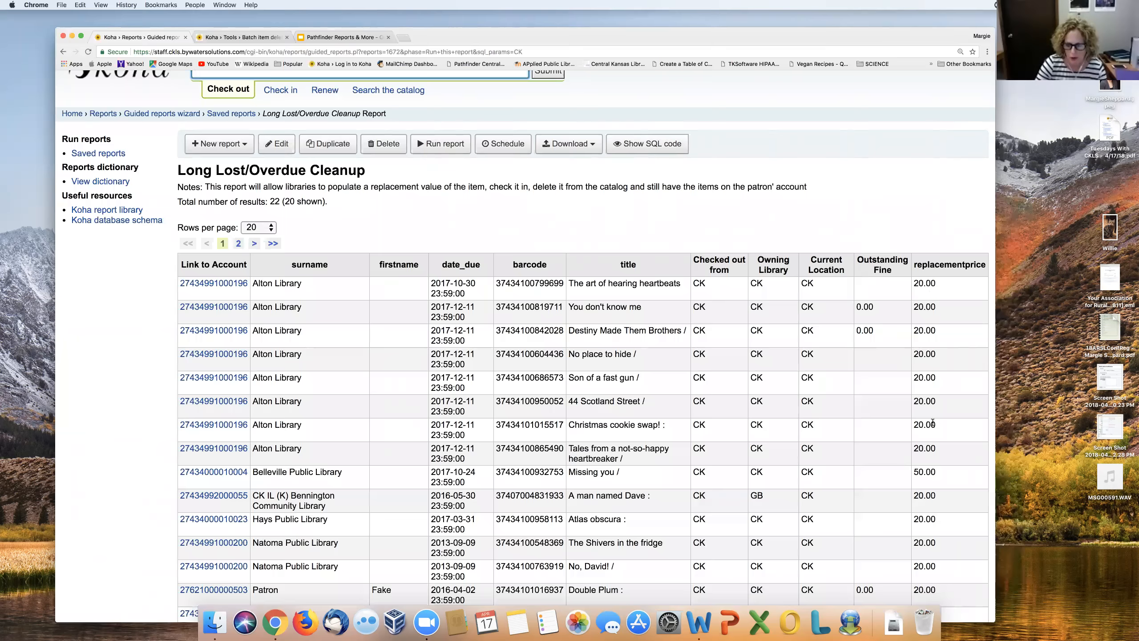
pyautogui.scroll(-3, 933, 423)
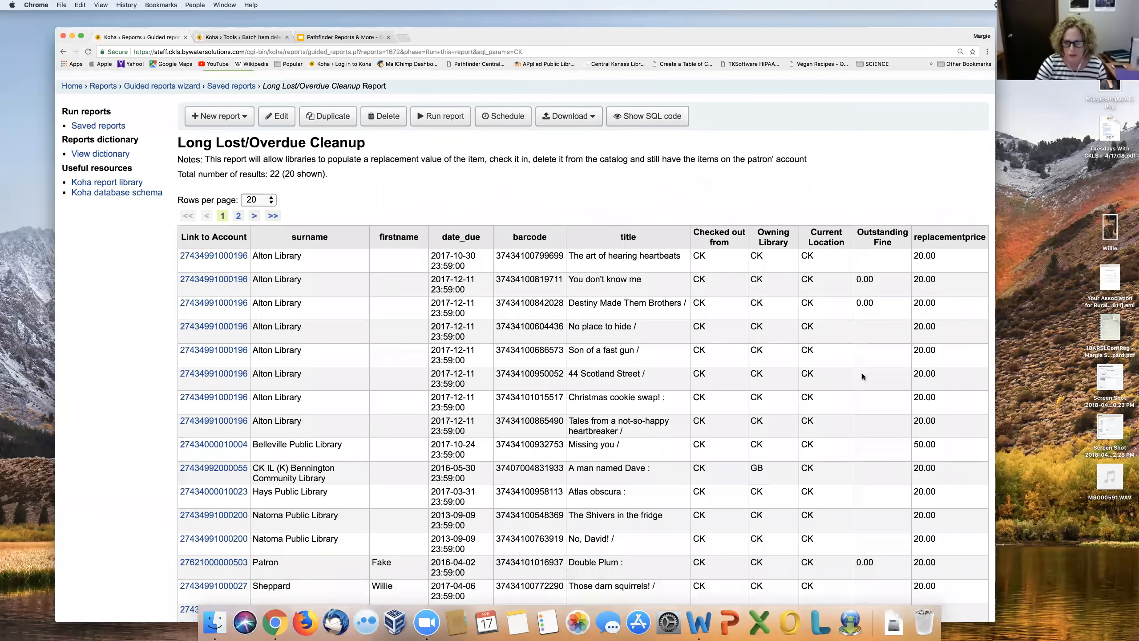
pyautogui.scroll(-3, 862, 373)
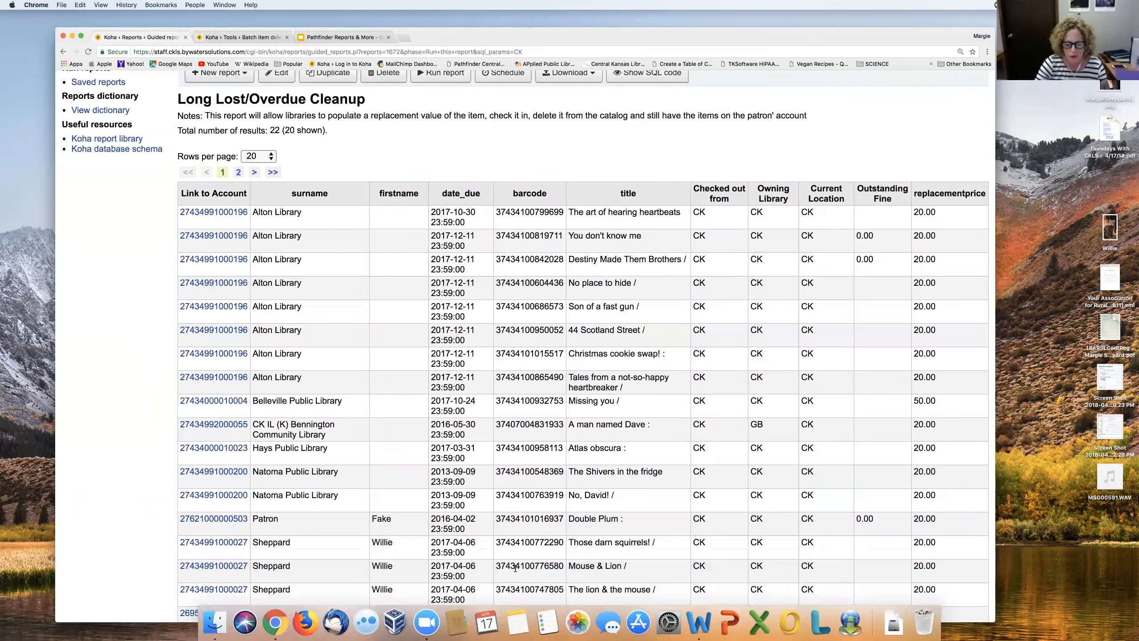
pyautogui.scroll(-1, 503, 570)
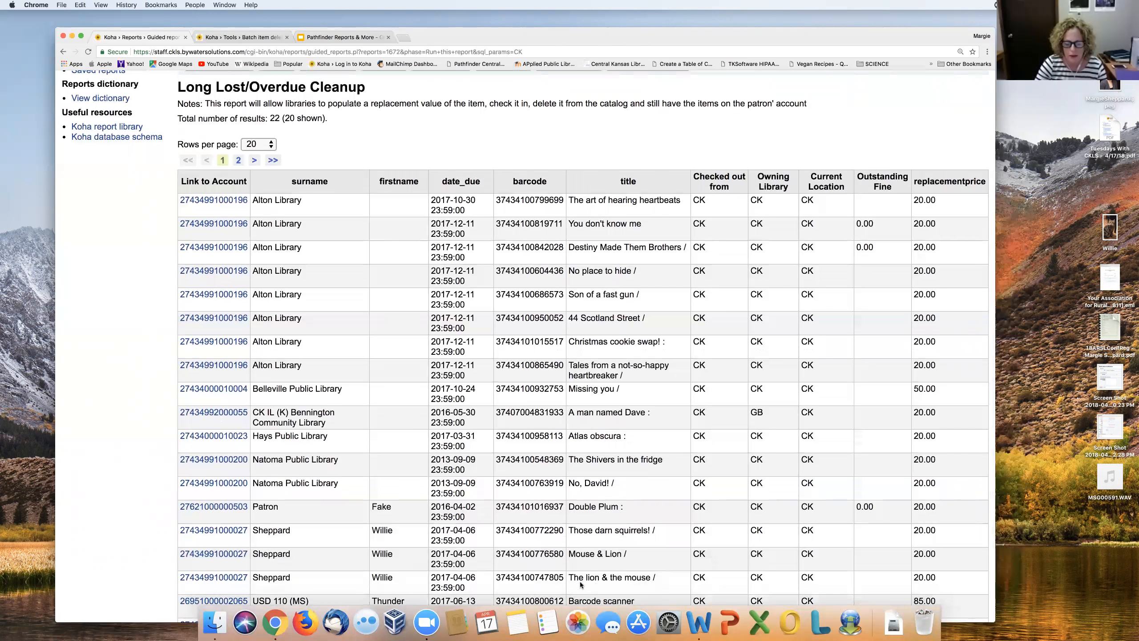
pyautogui.click(209, 530)
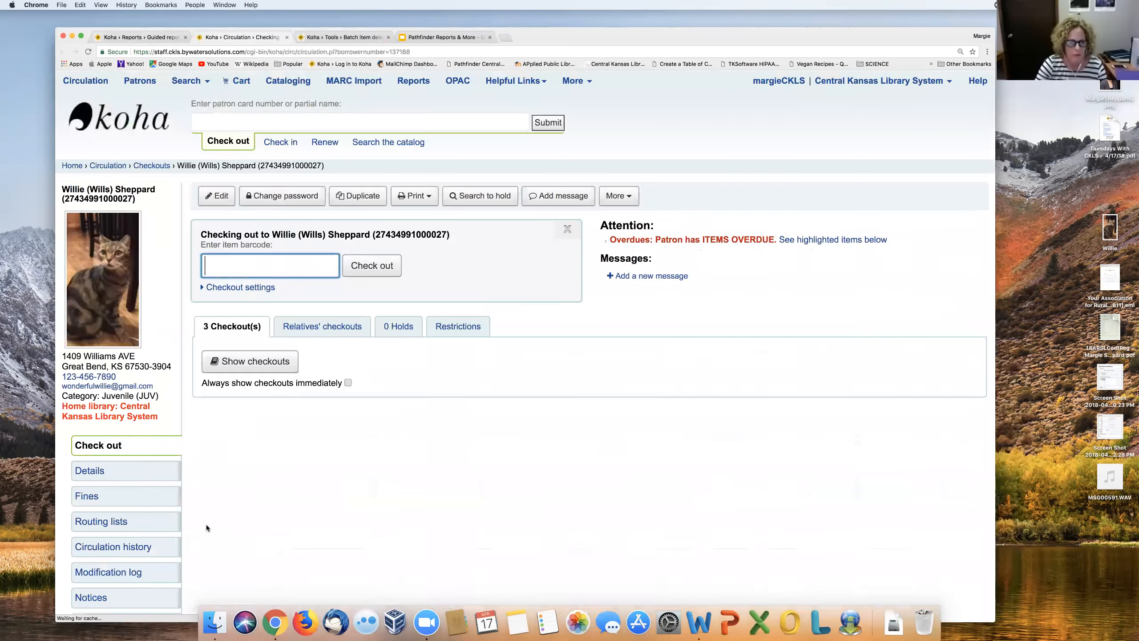
# - Open the patron's details and show the list of their current checkouts
pyautogui.scroll(-2, 216, 505)
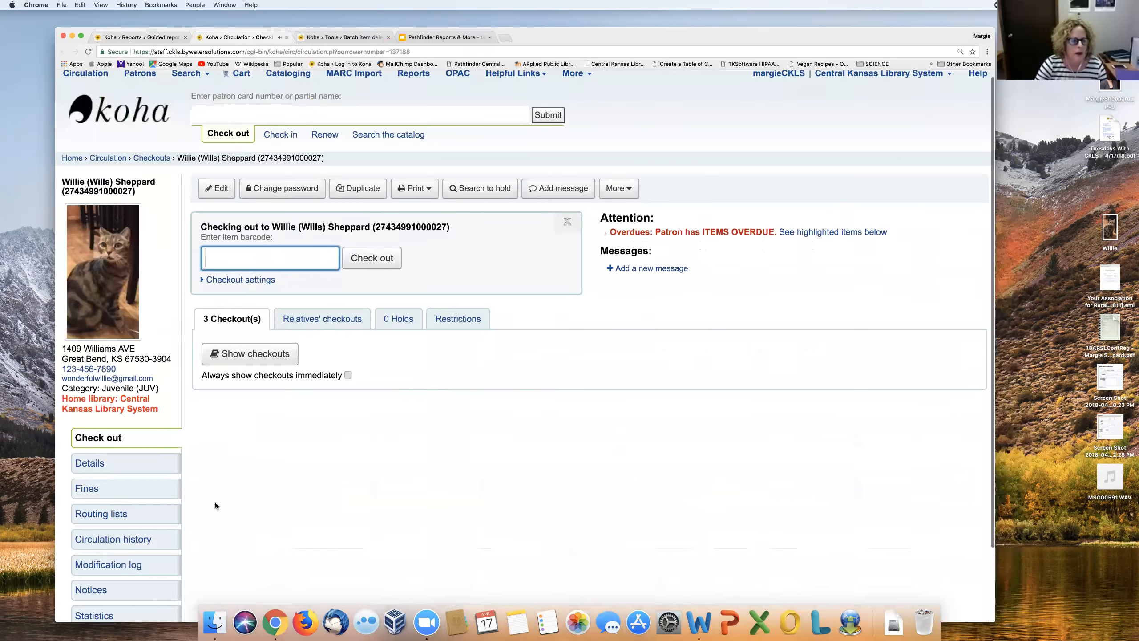
pyautogui.scroll(-1, 214, 471)
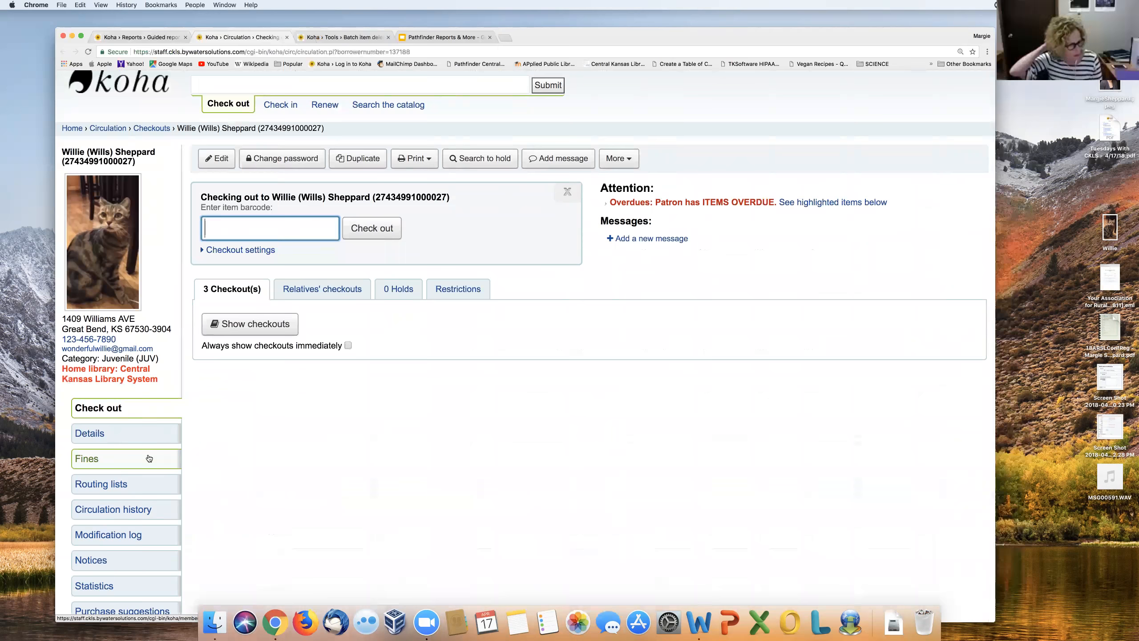
pyautogui.click(144, 442)
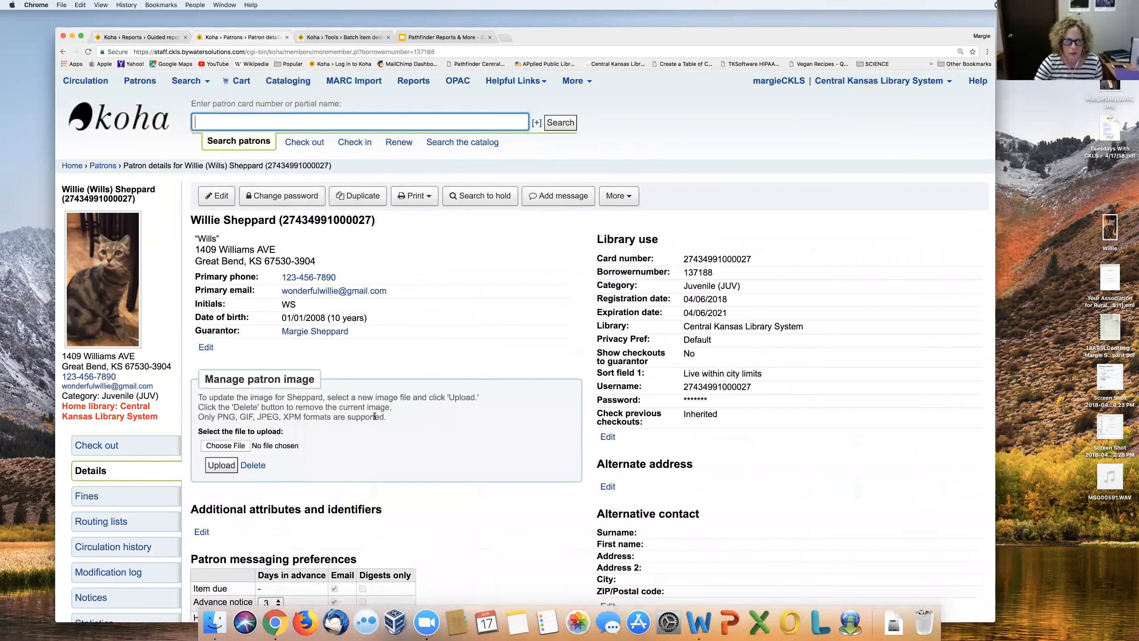
pyautogui.scroll(-2, 480, 334)
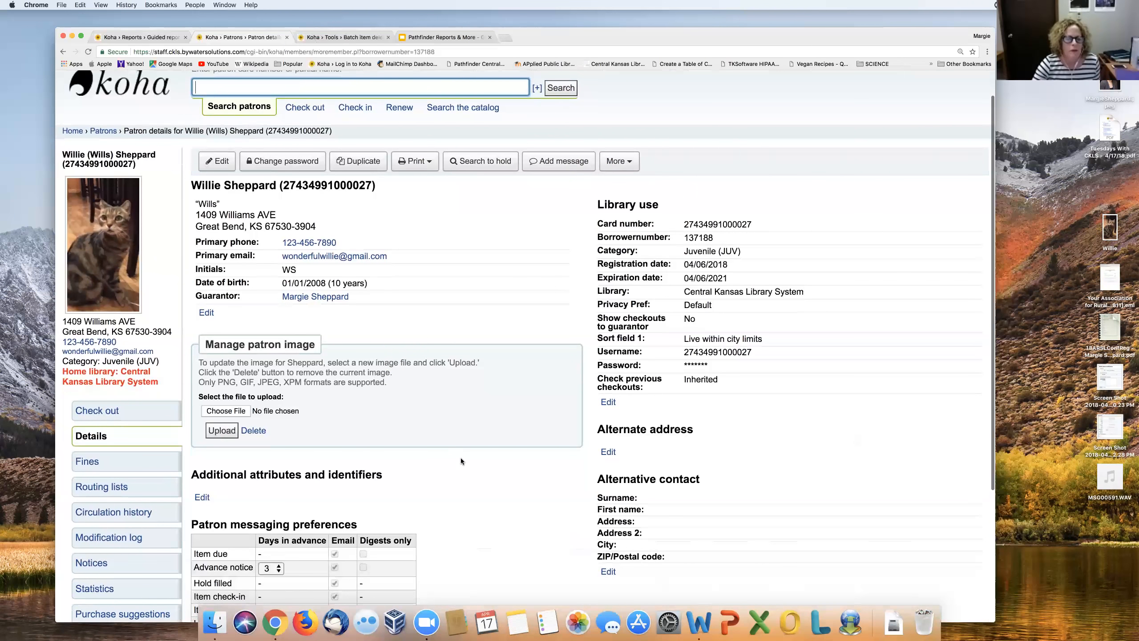
pyautogui.scroll(-3, 524, 489)
pyautogui.scroll(-3, 523, 488)
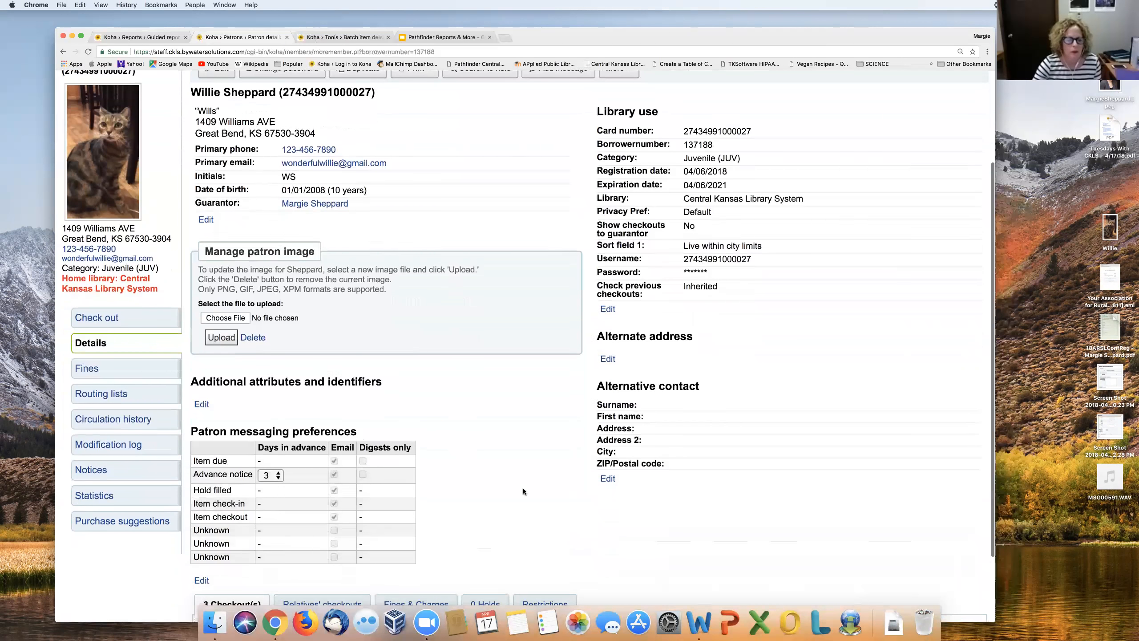
pyautogui.click(251, 550)
pyautogui.scroll(-8, 450, 448)
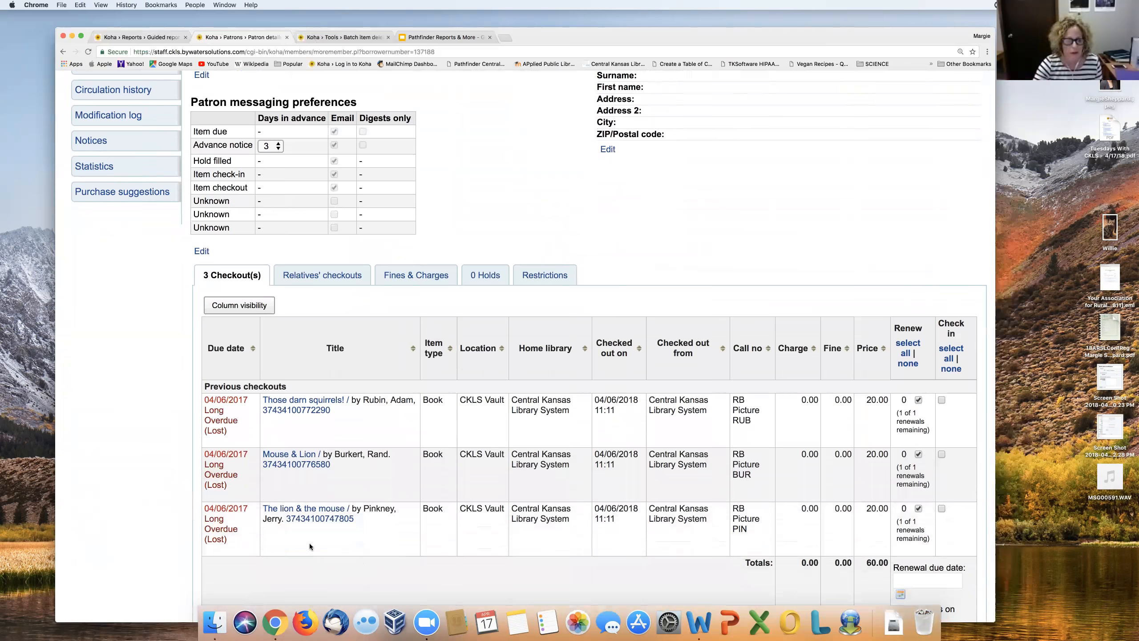
# - Open the item record of "Those darn squirrels!" from the checkouts and clear its lost status
pyautogui.click(309, 412)
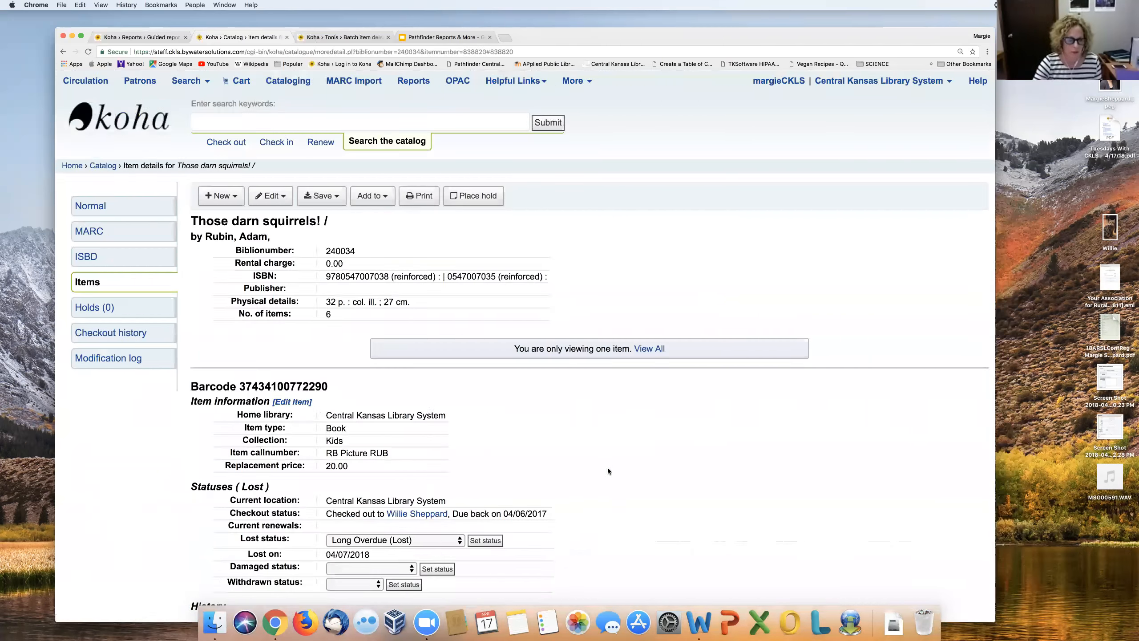
pyautogui.scroll(-3, 584, 472)
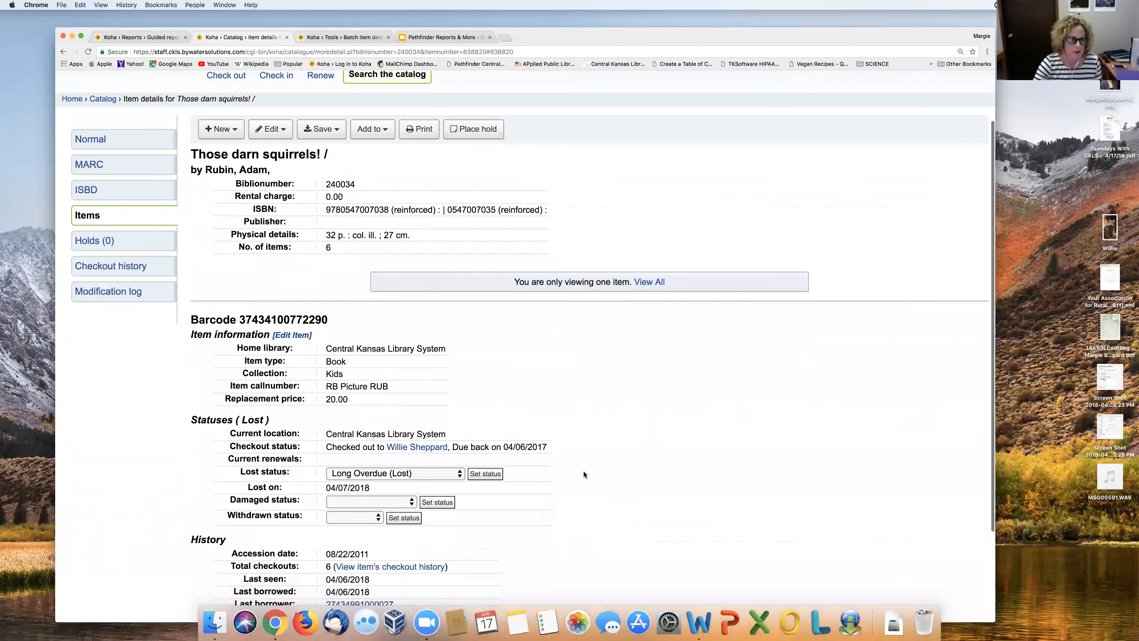
pyautogui.scroll(-4, 584, 471)
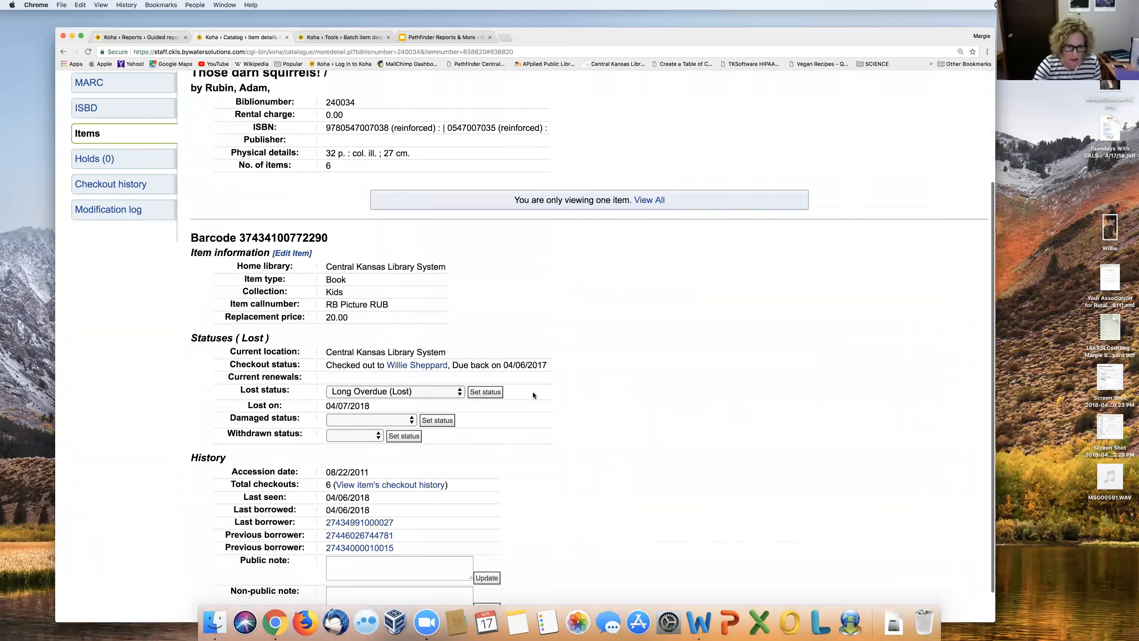
pyautogui.click(459, 393)
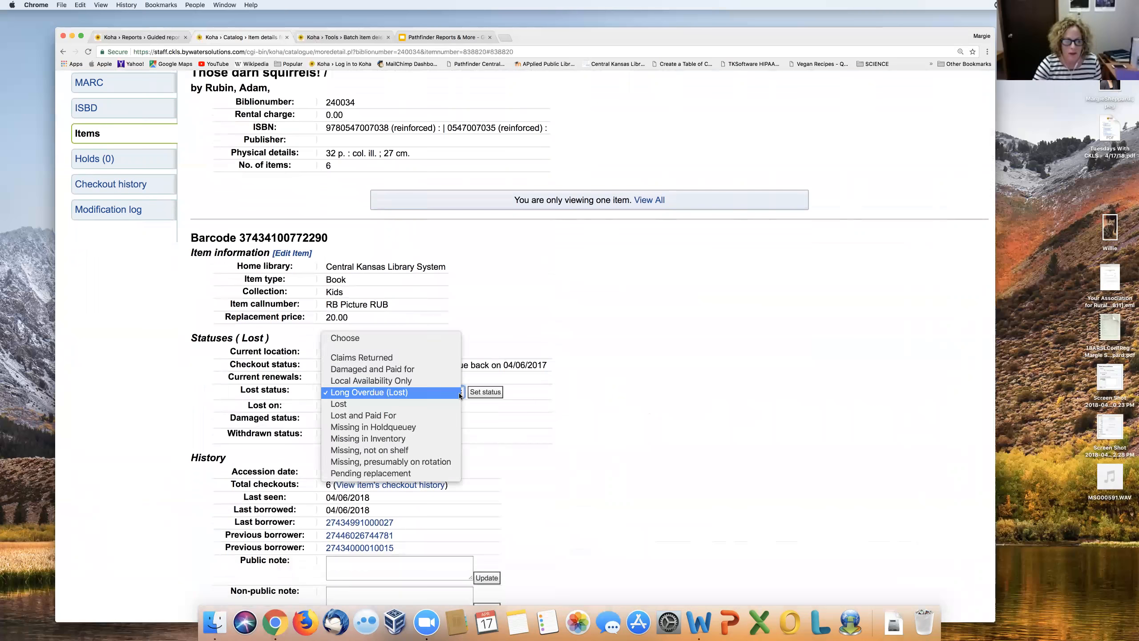
pyautogui.click(450, 349)
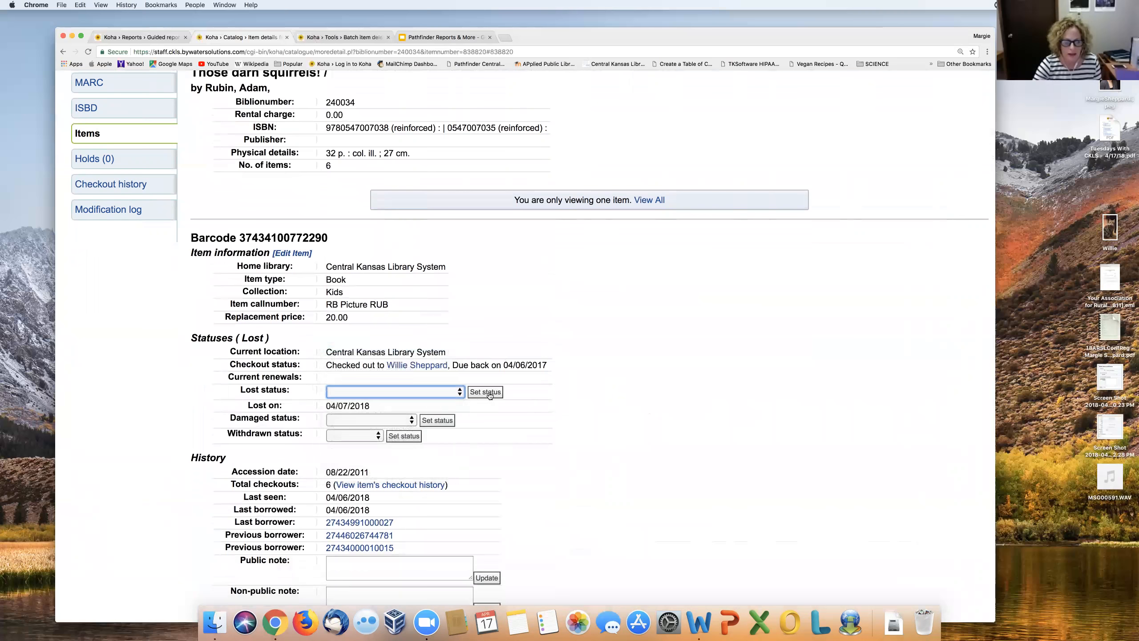
pyautogui.click(487, 393)
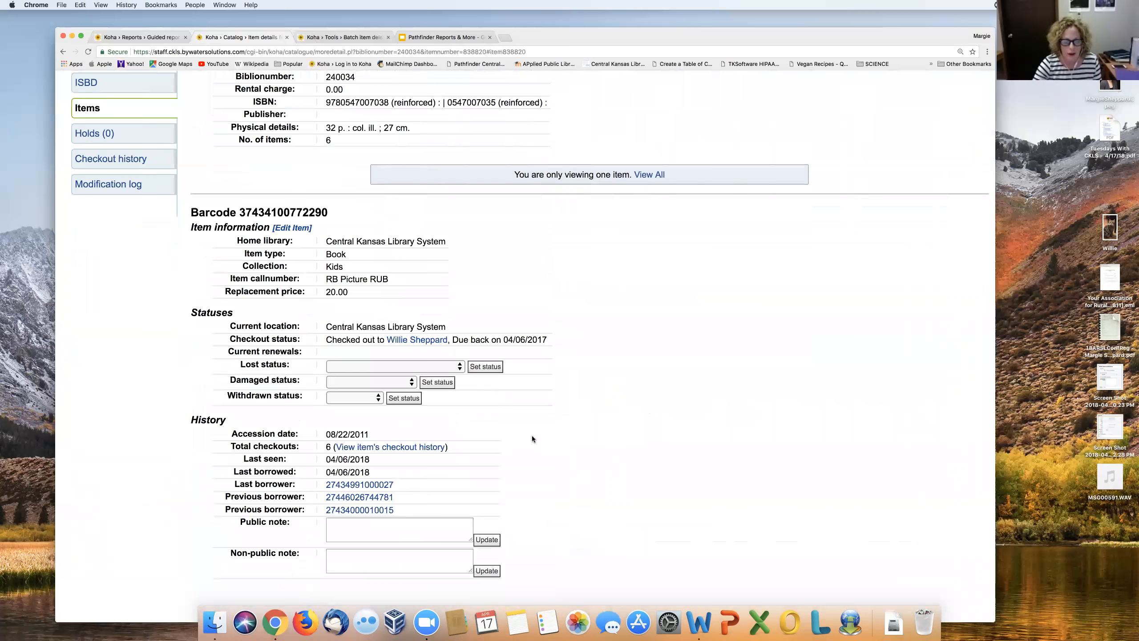
# - Set the lost status of the "Those darn squirrels!" item to Long Overdue (Lost)
pyautogui.click(459, 367)
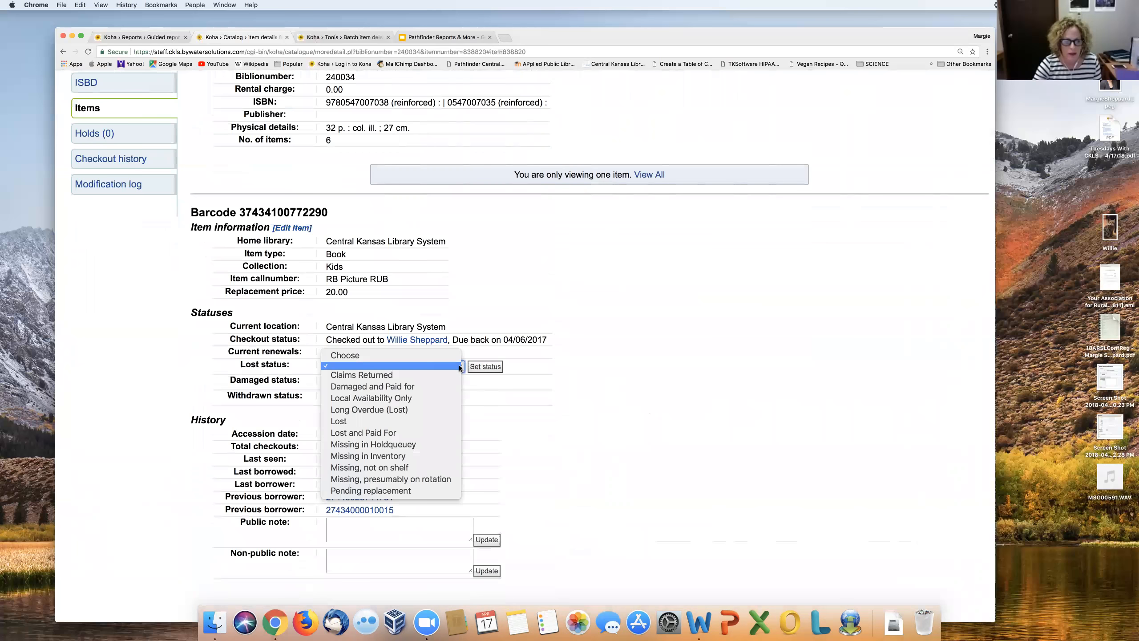
pyautogui.click(442, 408)
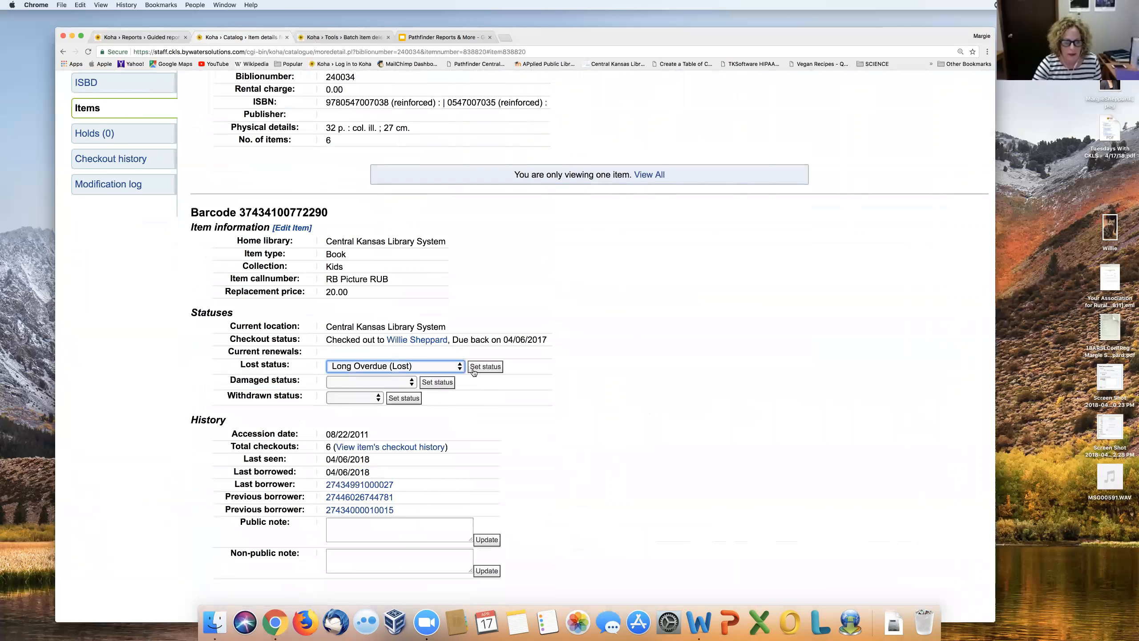
pyautogui.click(475, 370)
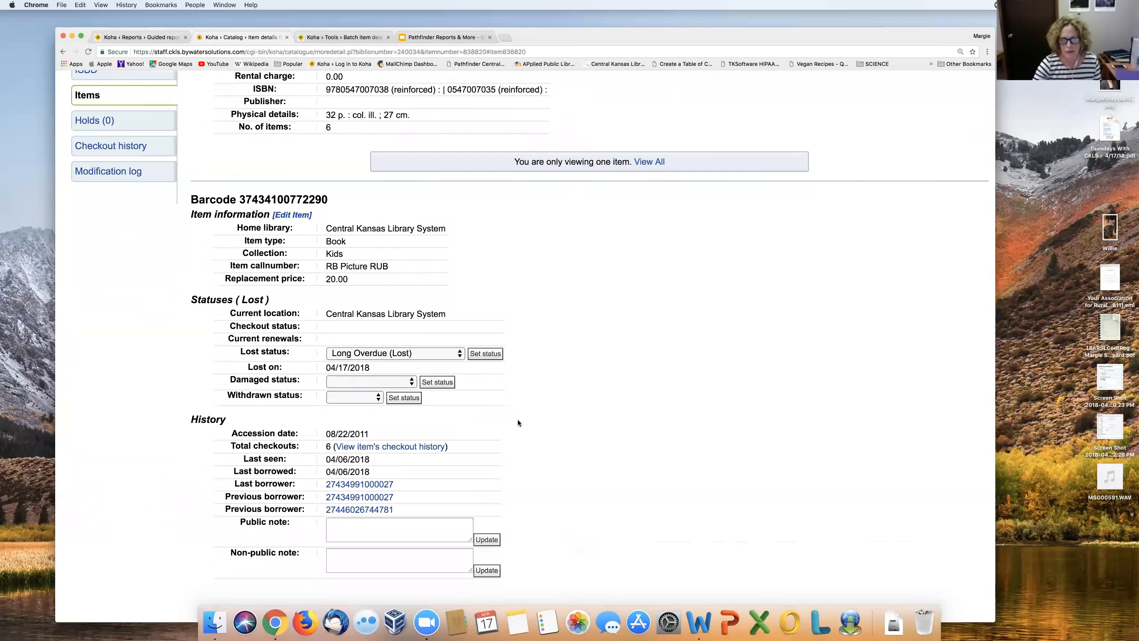
pyautogui.scroll(5, 518, 422)
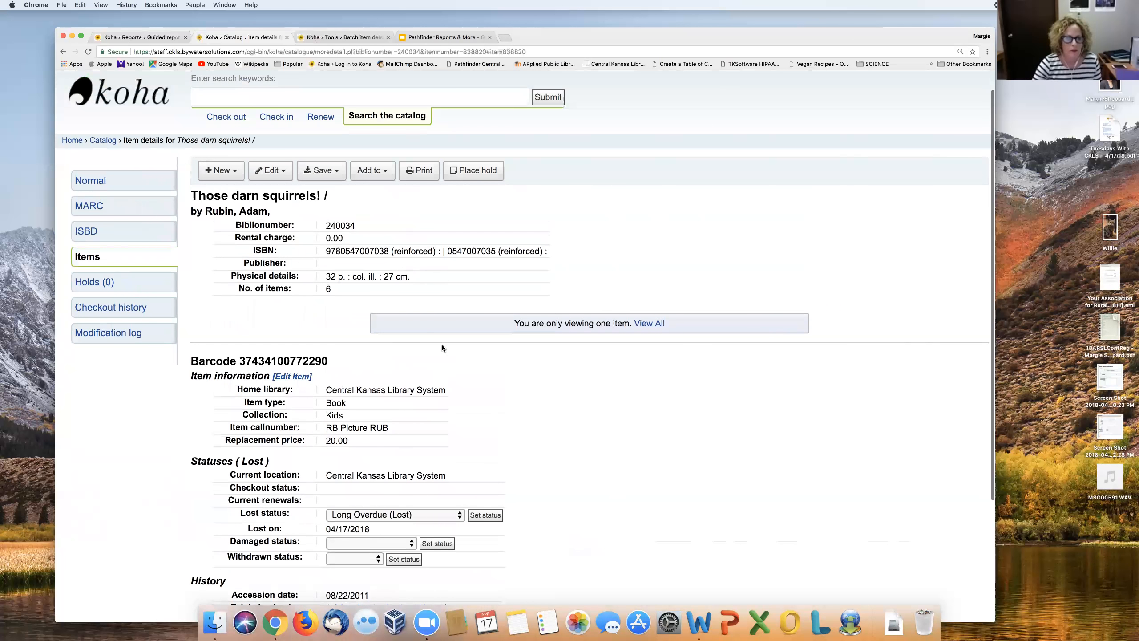
pyautogui.scroll(-5, 628, 442)
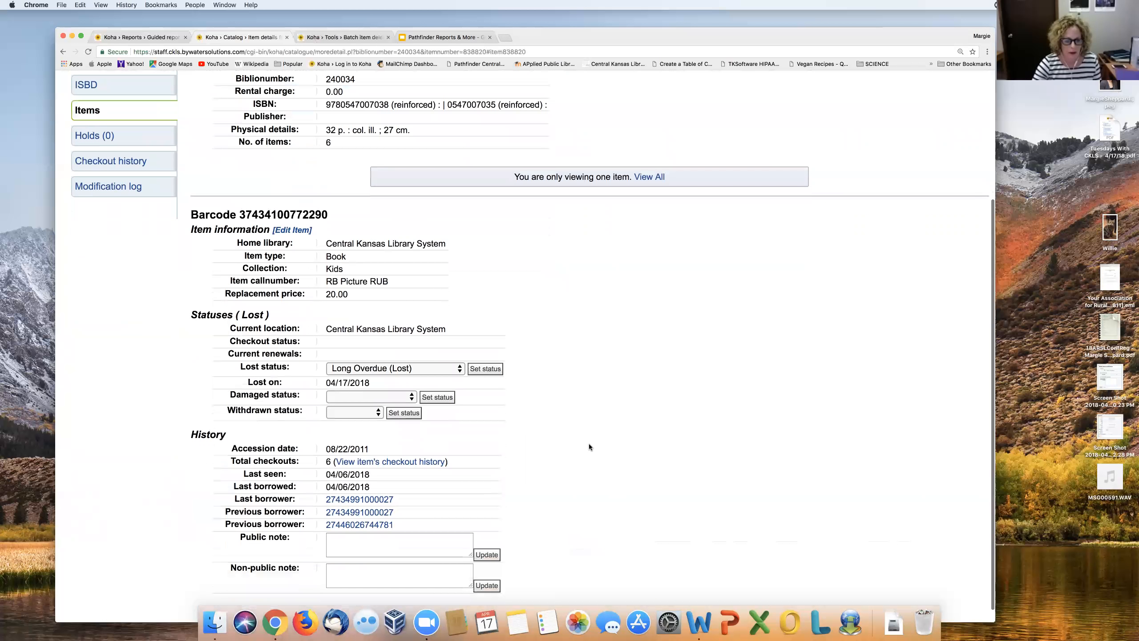
# - Open the account of the item's last borrower and check the patron's fines
pyautogui.click(363, 498)
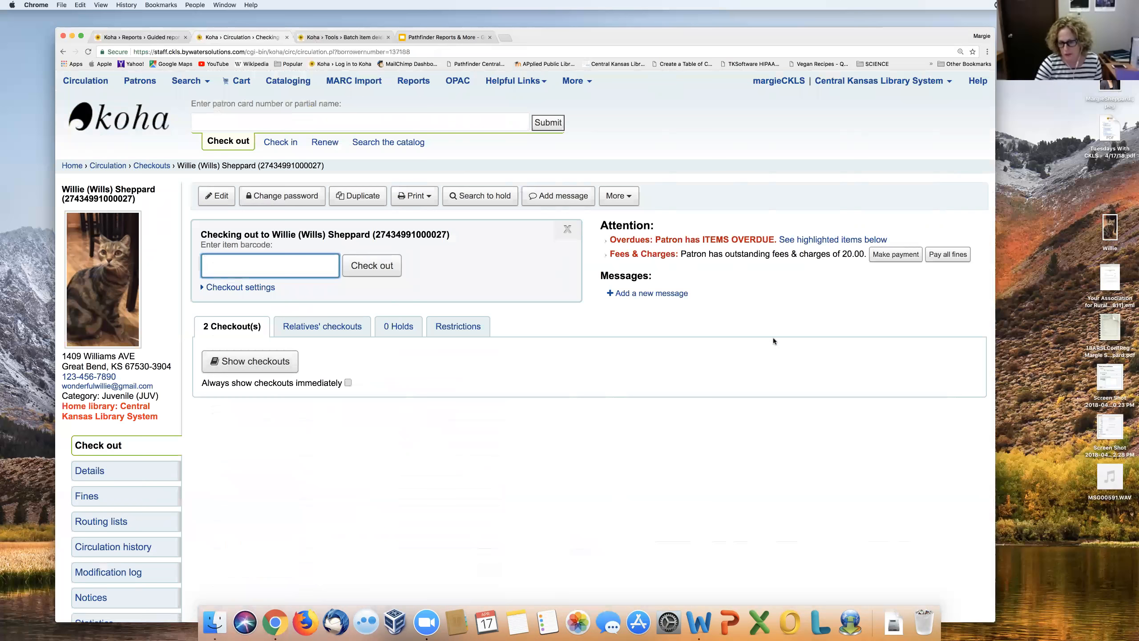
pyautogui.click(147, 497)
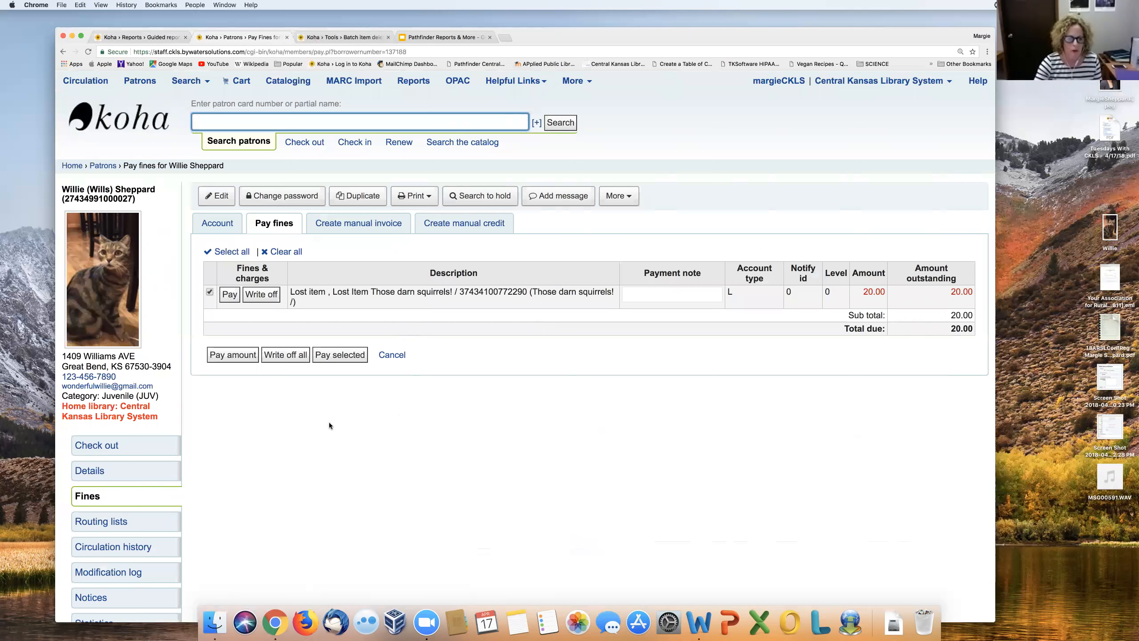
pyautogui.scroll(-3, 330, 425)
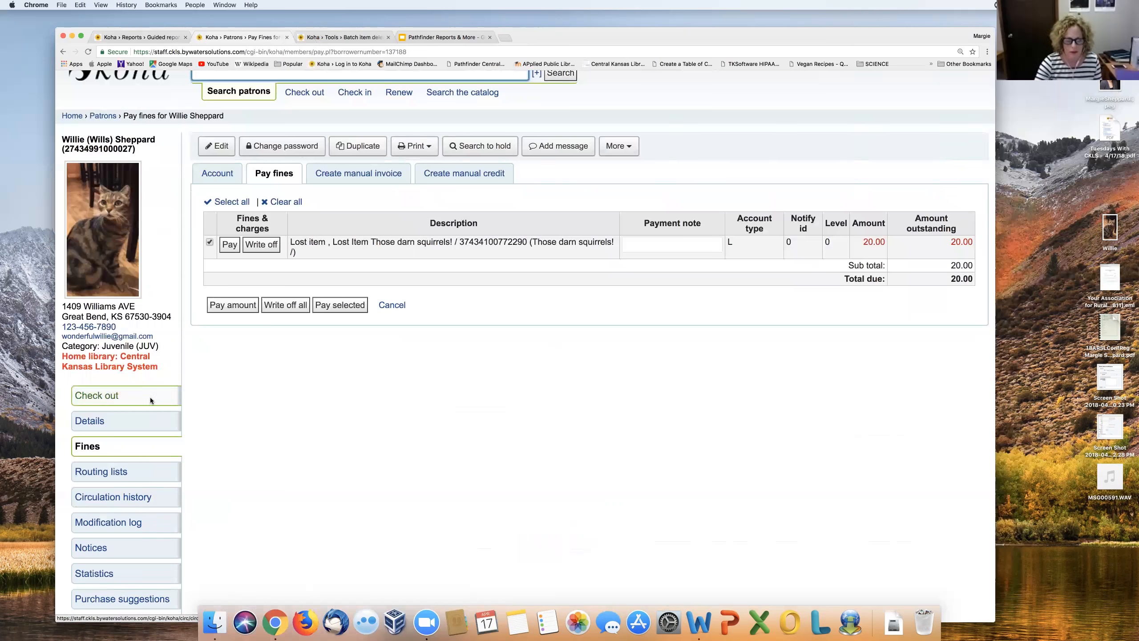
# - Open the patron's details page and list their remaining checkouts
pyautogui.click(143, 420)
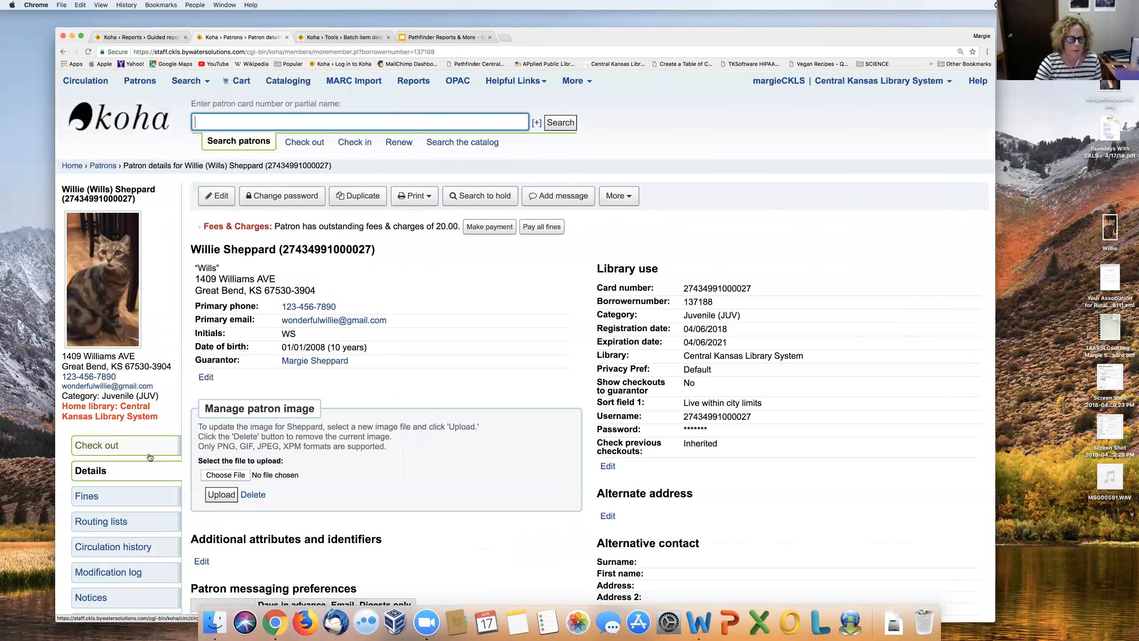
pyautogui.scroll(-3, 130, 494)
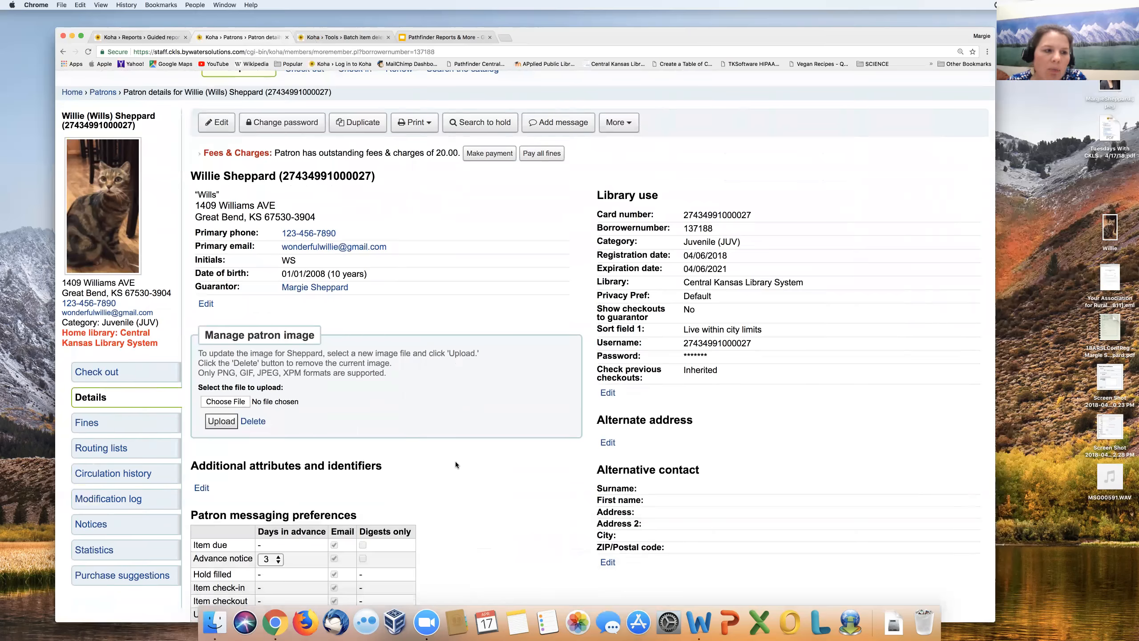
pyautogui.scroll(-1, 462, 462)
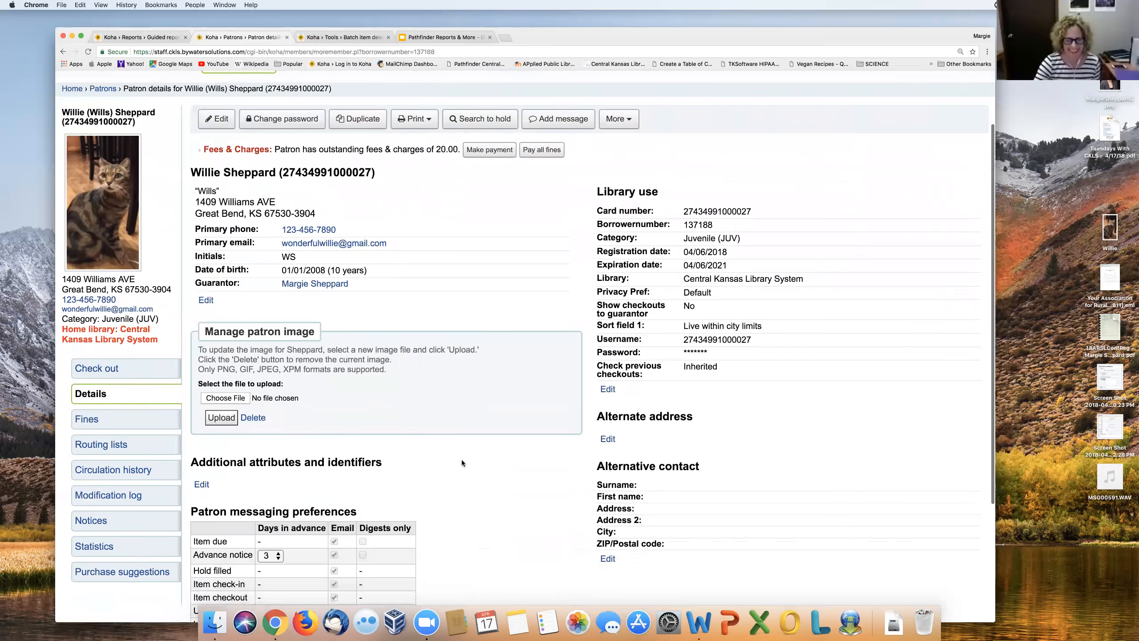
pyautogui.scroll(-1, 461, 460)
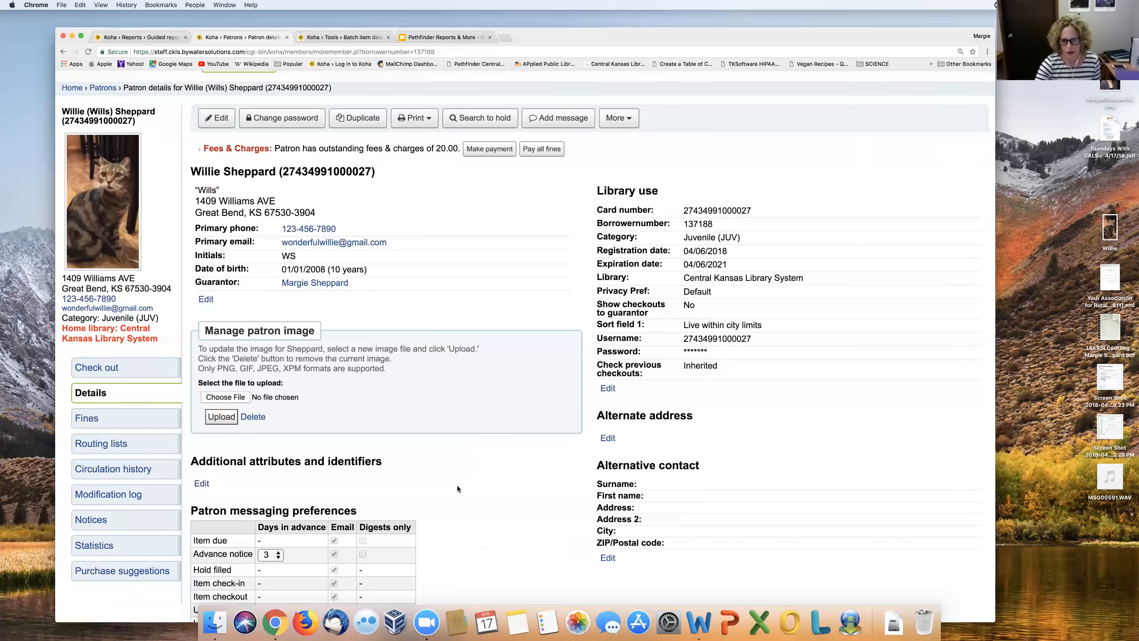
pyautogui.scroll(-5, 457, 485)
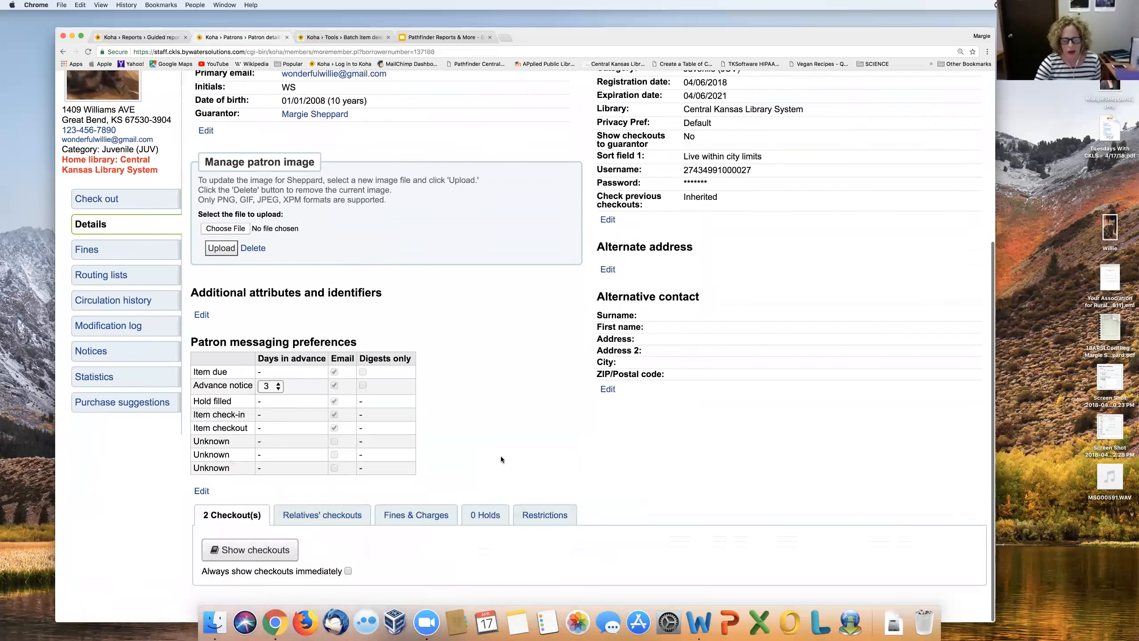
pyautogui.scroll(1, 504, 394)
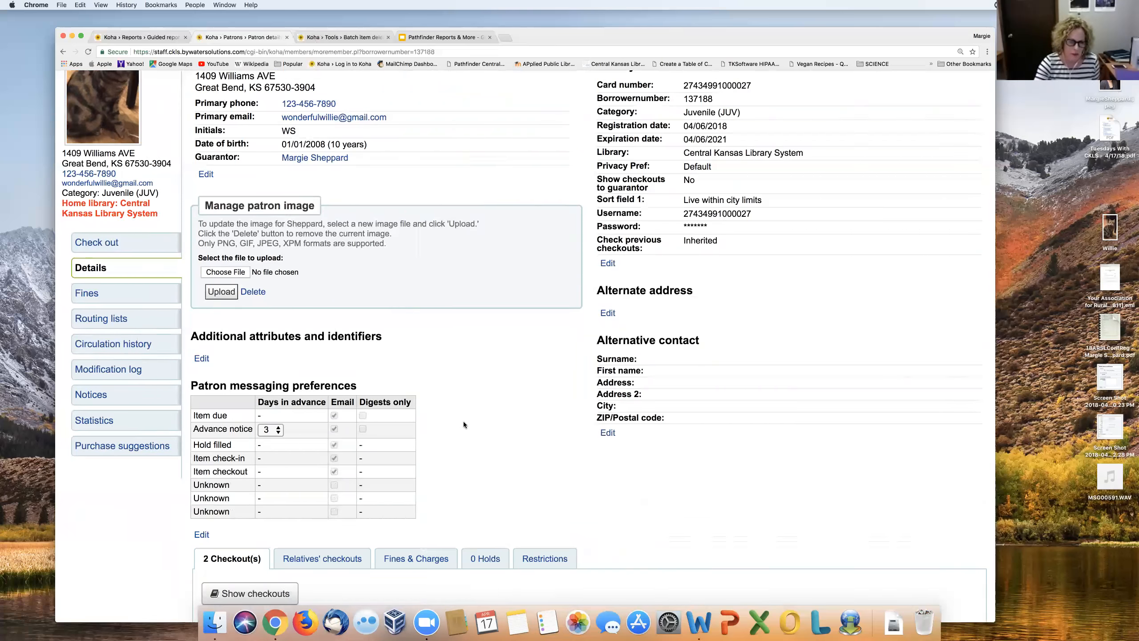
pyautogui.scroll(-2, 463, 424)
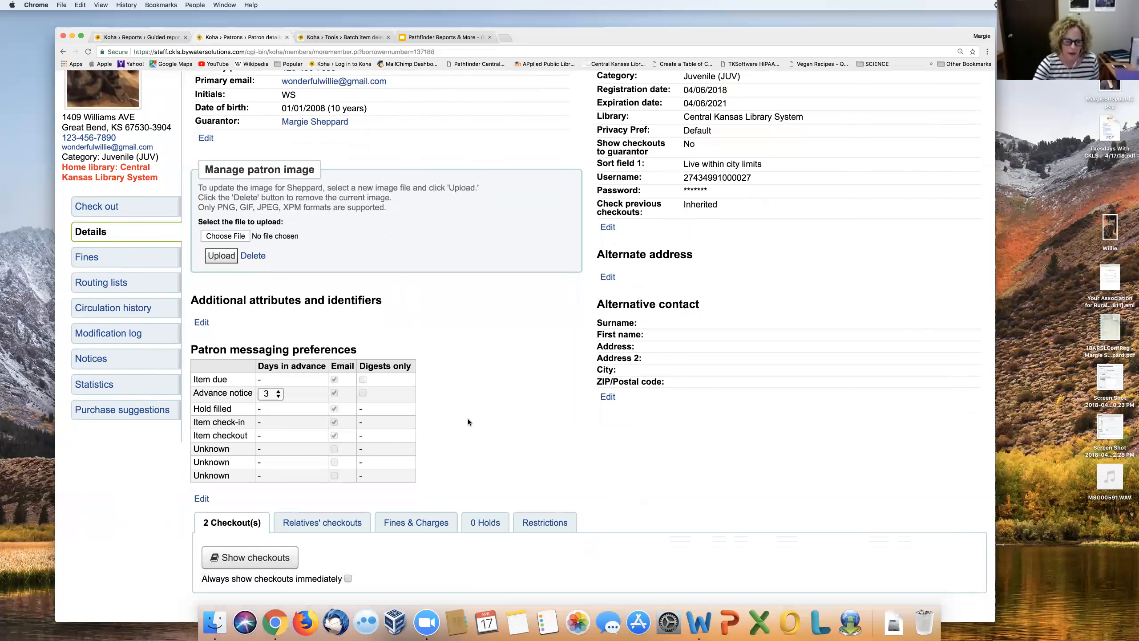
pyautogui.scroll(-1, 488, 420)
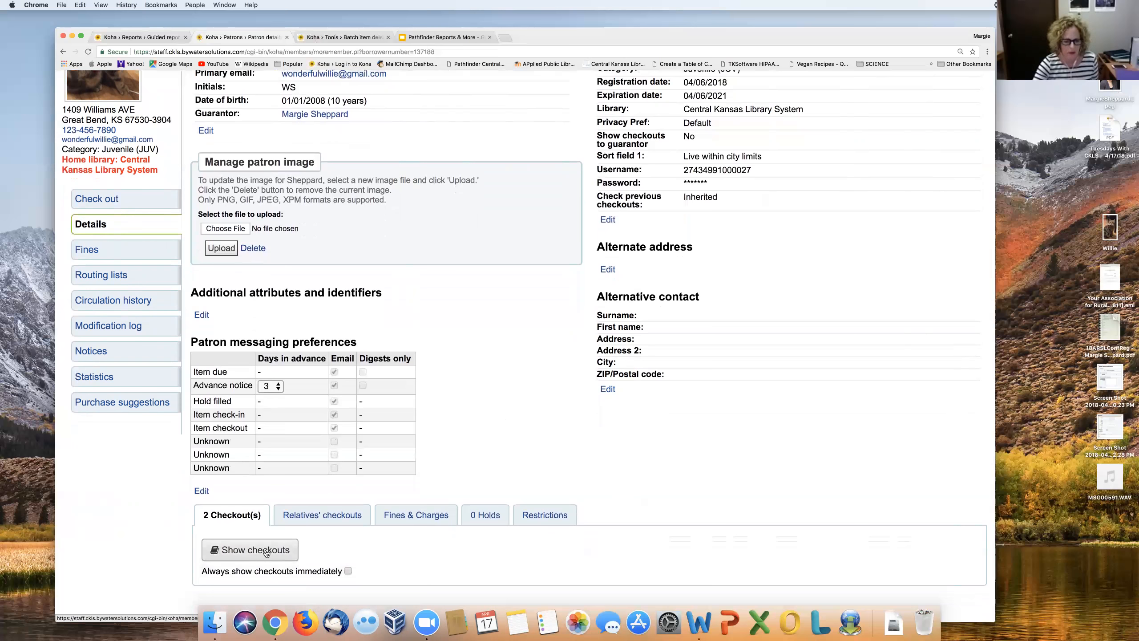
pyautogui.click(267, 551)
# - Open the item record of "Mouse & Lion" from the checkouts and clear its lost status
pyautogui.scroll(-5, 326, 516)
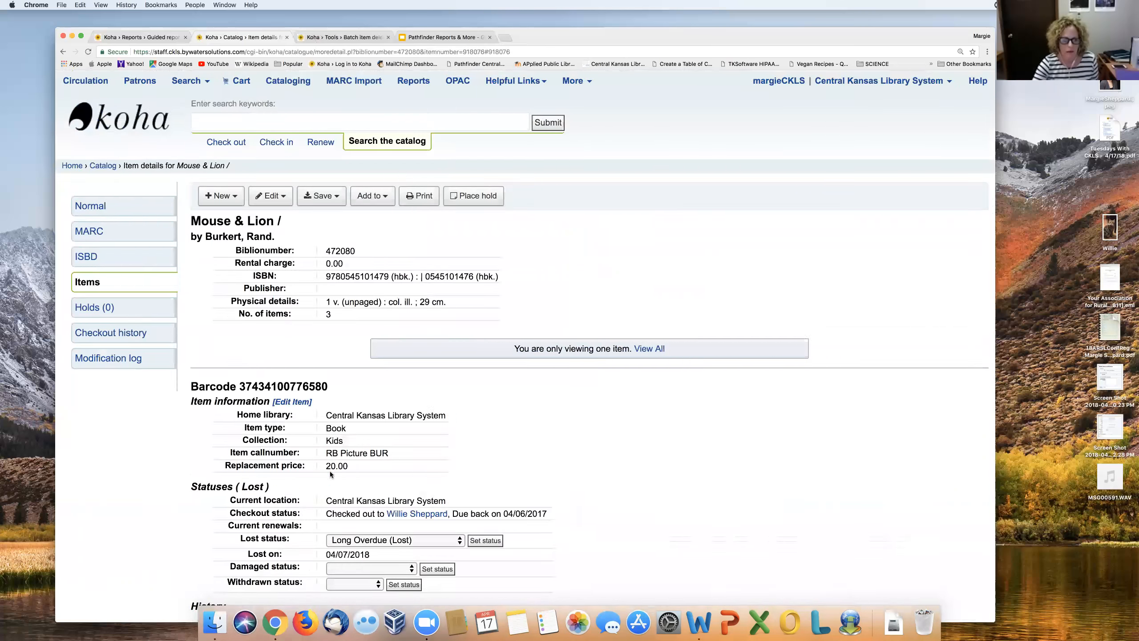
pyautogui.scroll(-3, 499, 434)
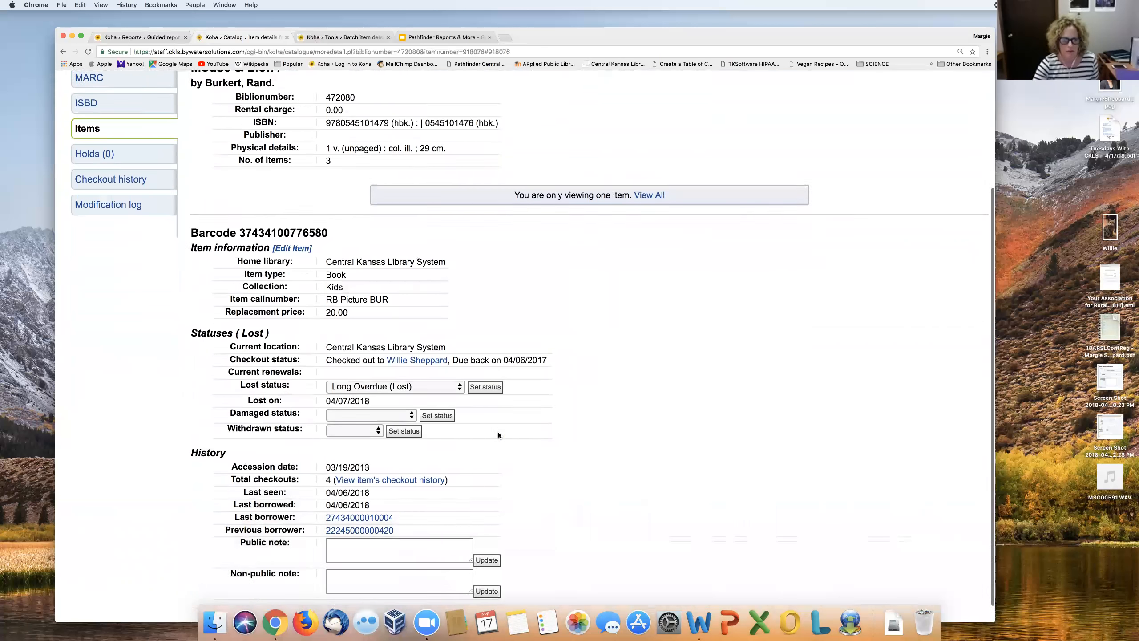
pyautogui.click(460, 382)
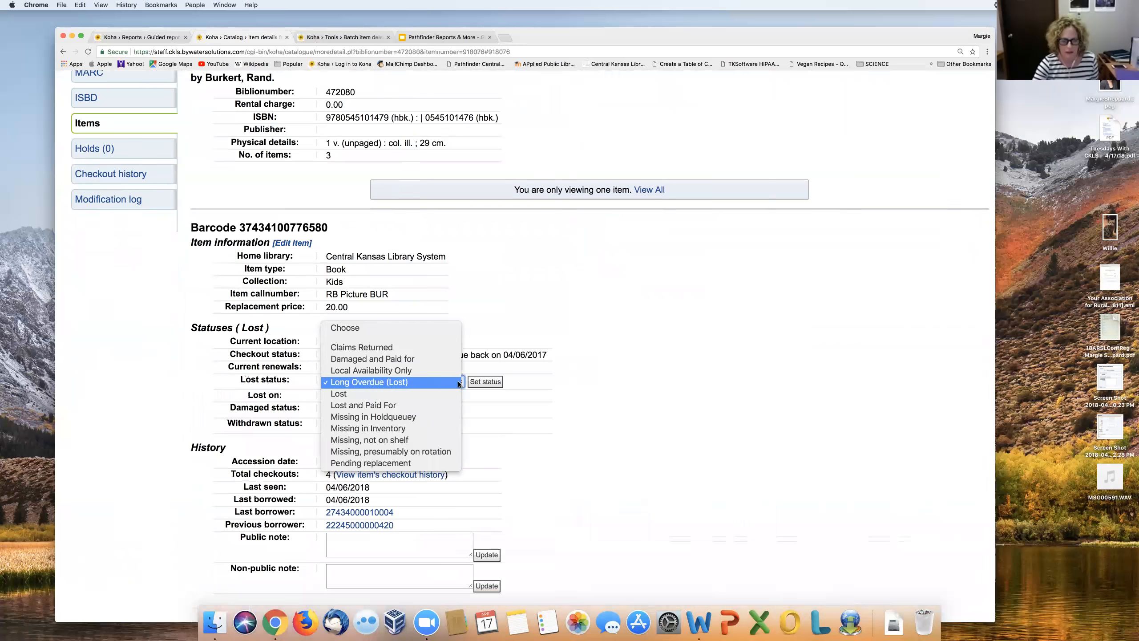
pyautogui.click(442, 340)
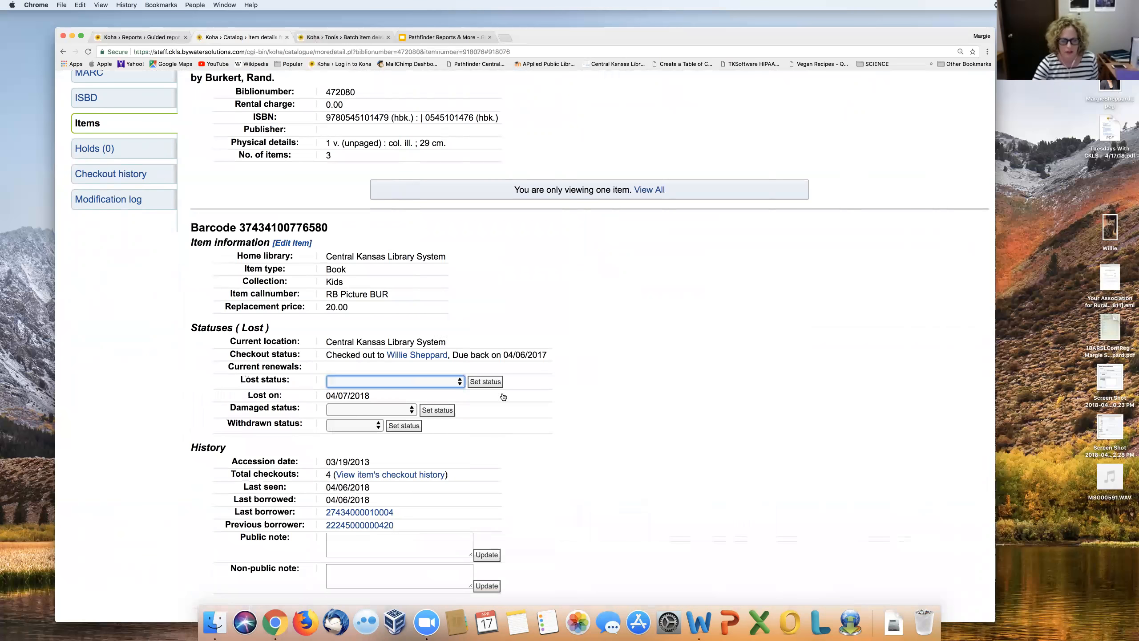
pyautogui.click(492, 384)
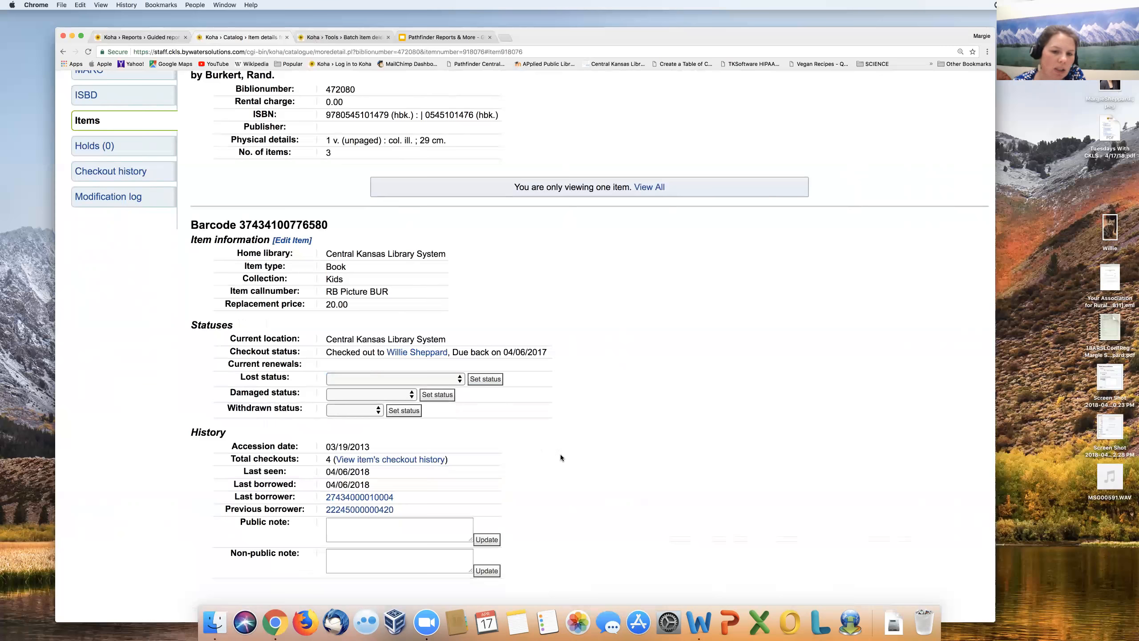
# - Set the lost status of the "Mouse & Lion" item to Long Overdue (Lost)
pyautogui.click(461, 379)
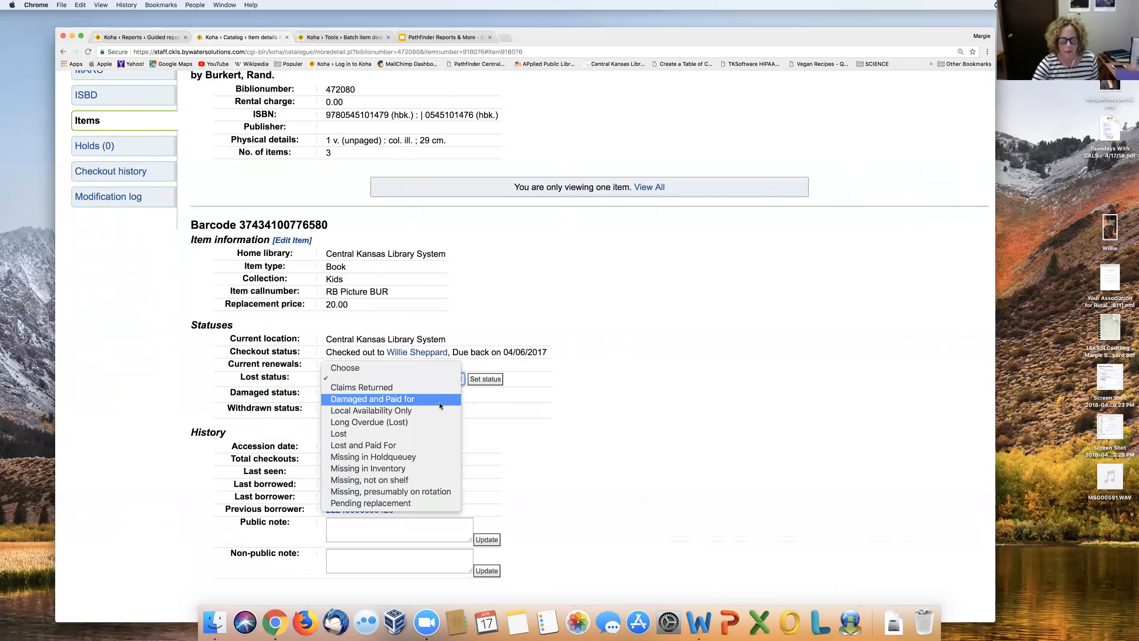
pyautogui.click(427, 421)
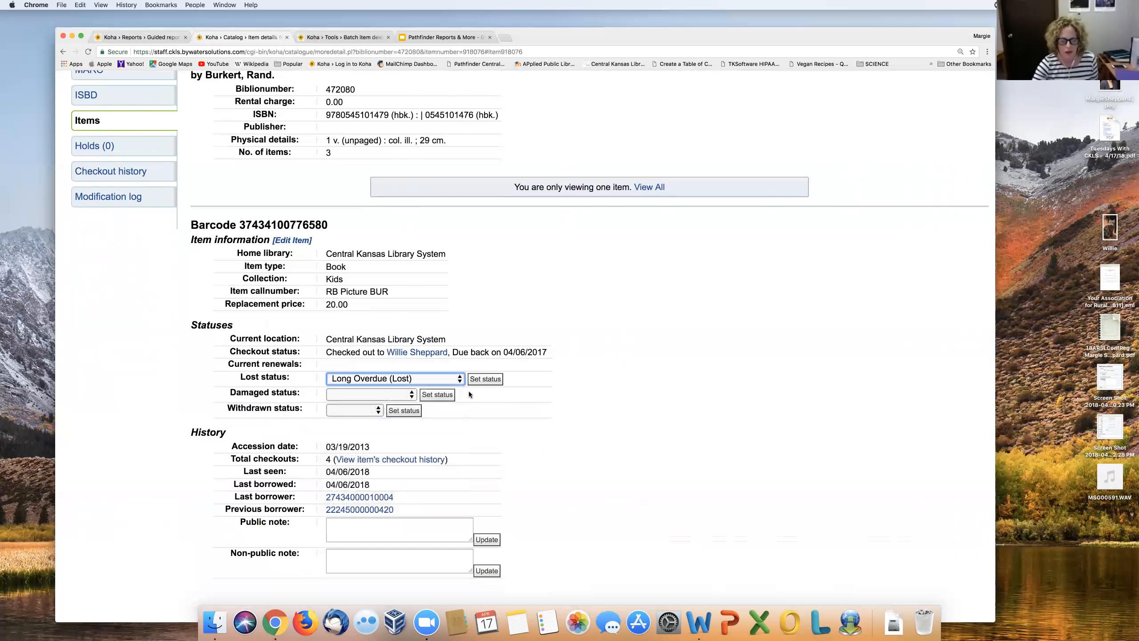
pyautogui.click(480, 381)
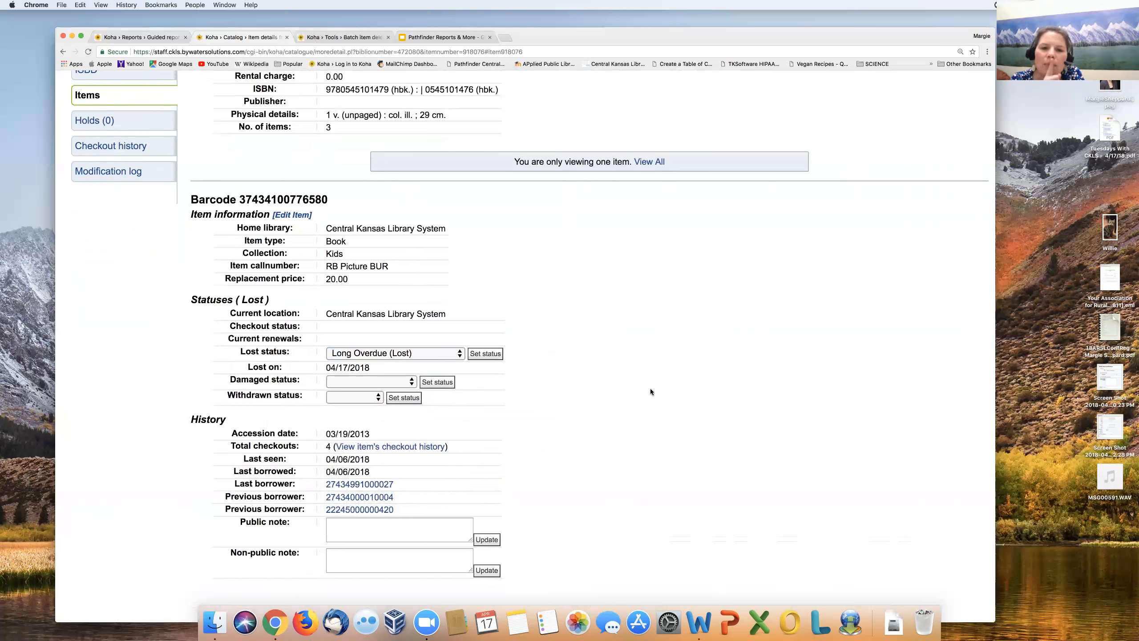
# - Open the normal catalog view of "Mouse & Lion" and check the item statuses in its holdings
pyautogui.scroll(5, 650, 390)
pyautogui.scroll(3, 649, 388)
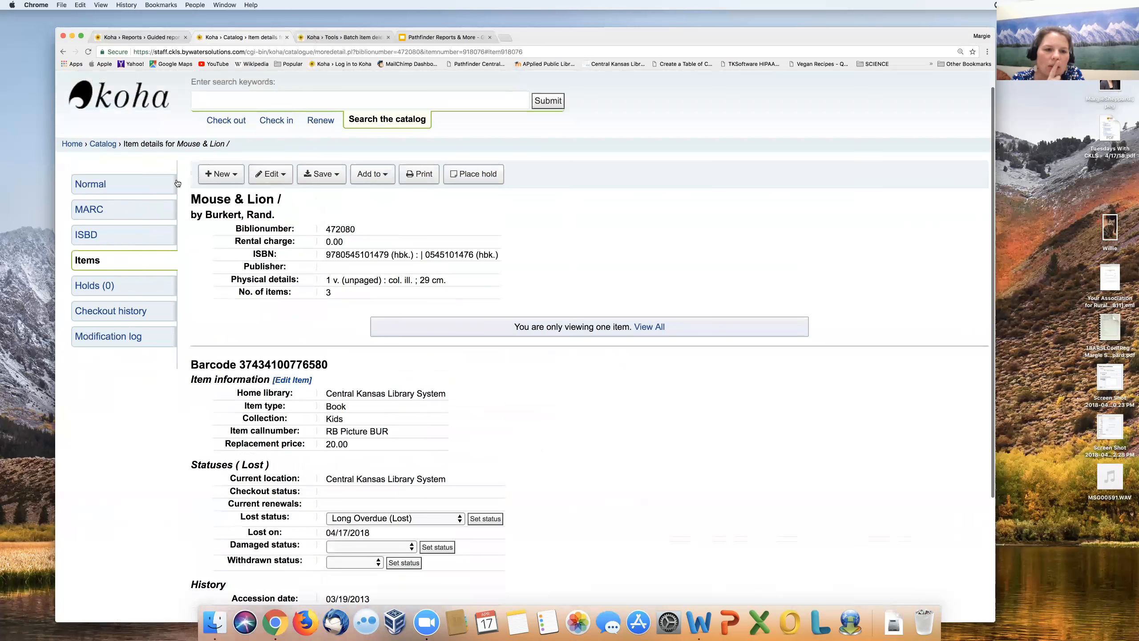
pyautogui.click(149, 181)
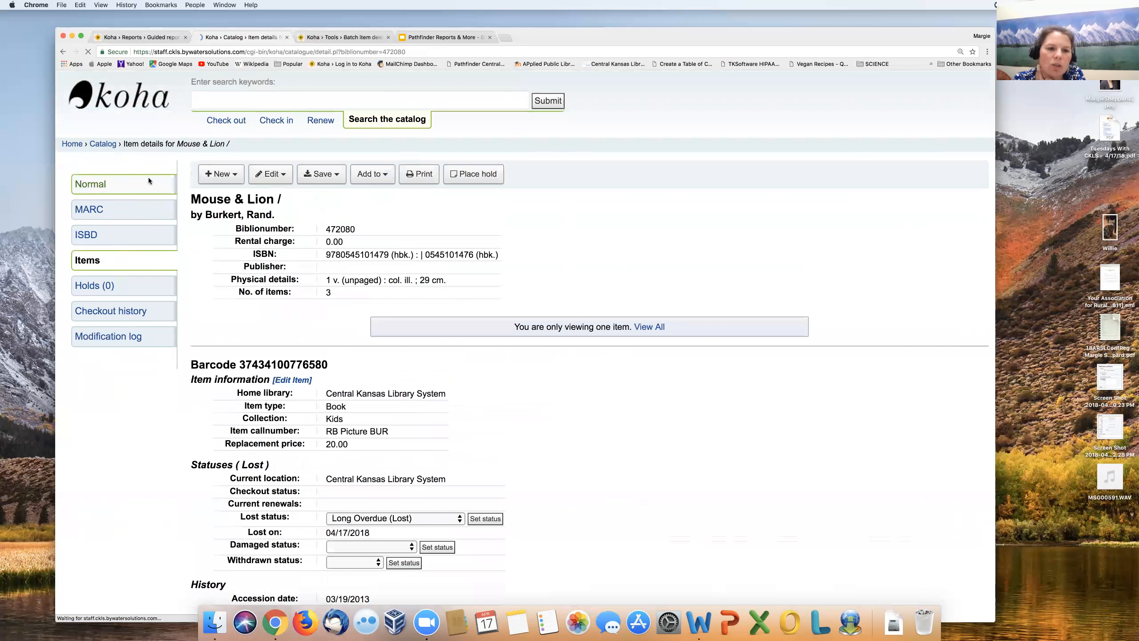
pyautogui.scroll(-7, 385, 311)
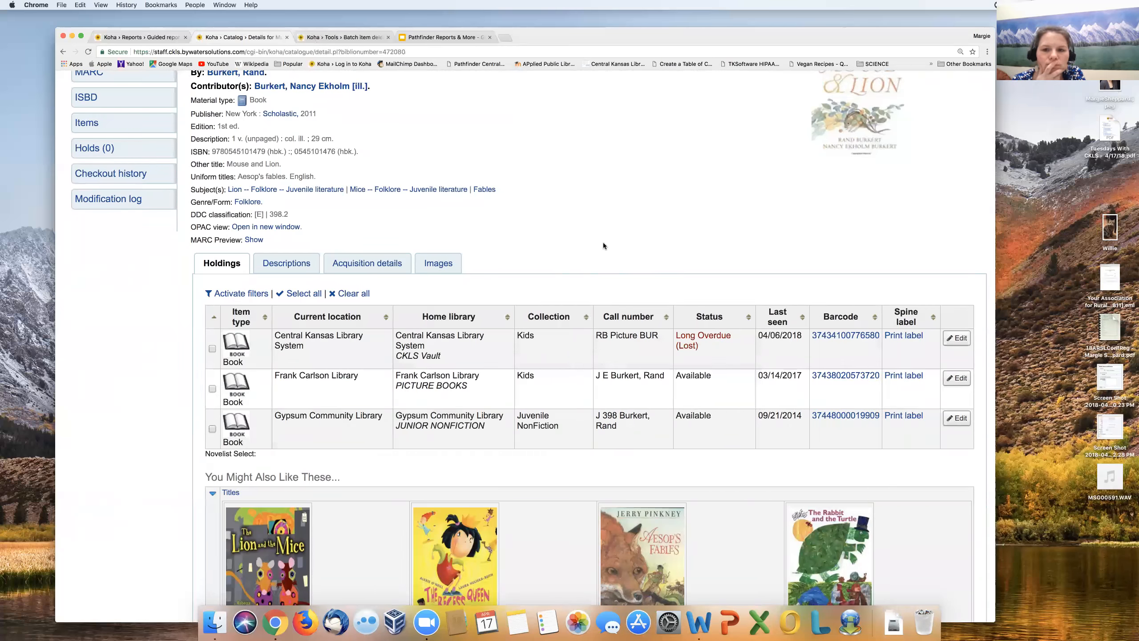
pyautogui.scroll(7, 604, 246)
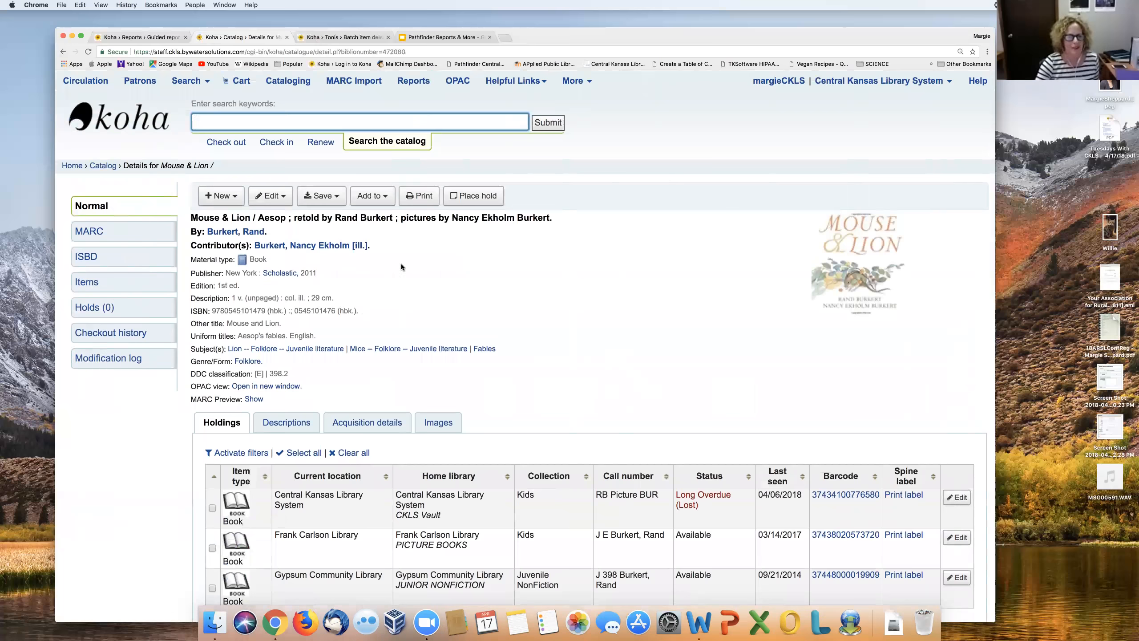
# - Return to the "Mouse & Lion" item record, open its last borrower's account and list the patron's checkouts
pyautogui.click(63, 52)
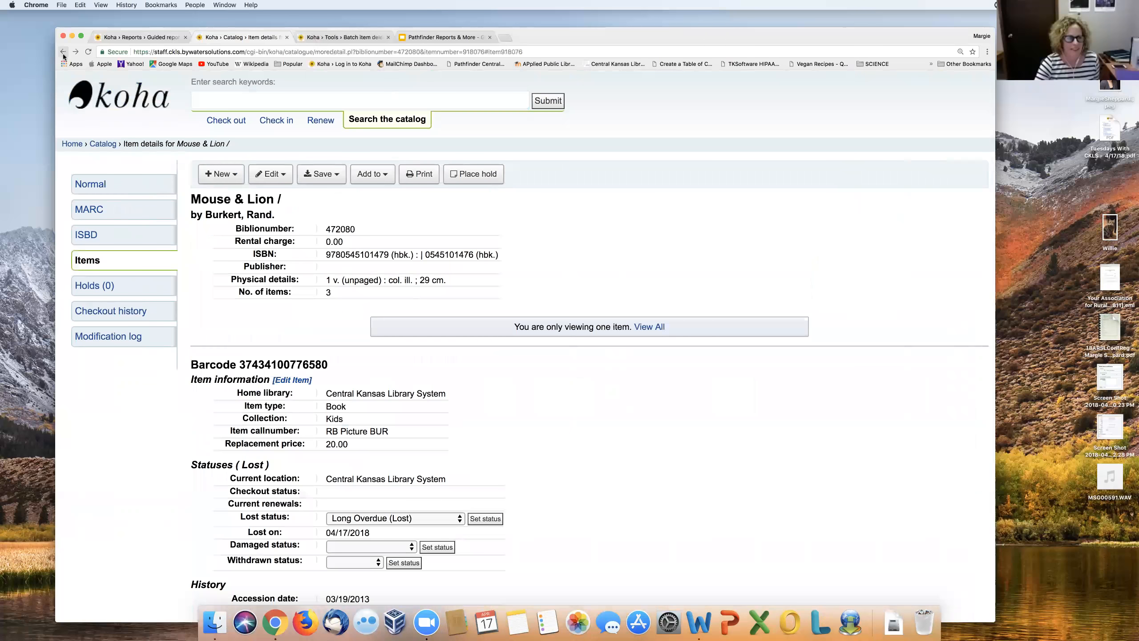
pyautogui.scroll(1, 85, 209)
pyautogui.scroll(-2, 85, 208)
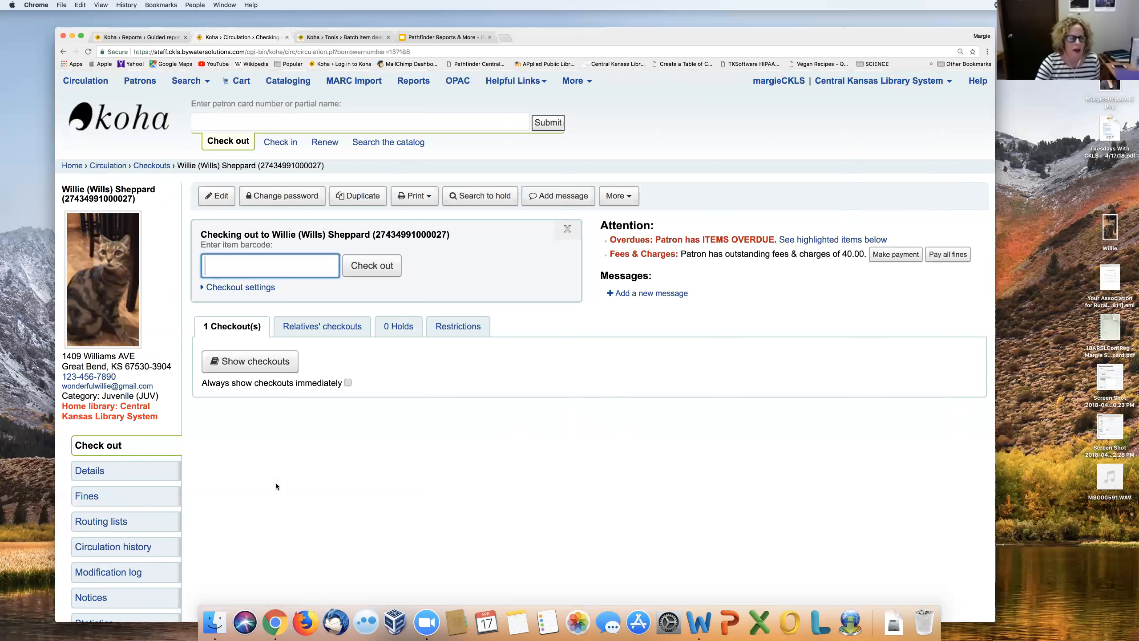
pyautogui.scroll(-3, 295, 477)
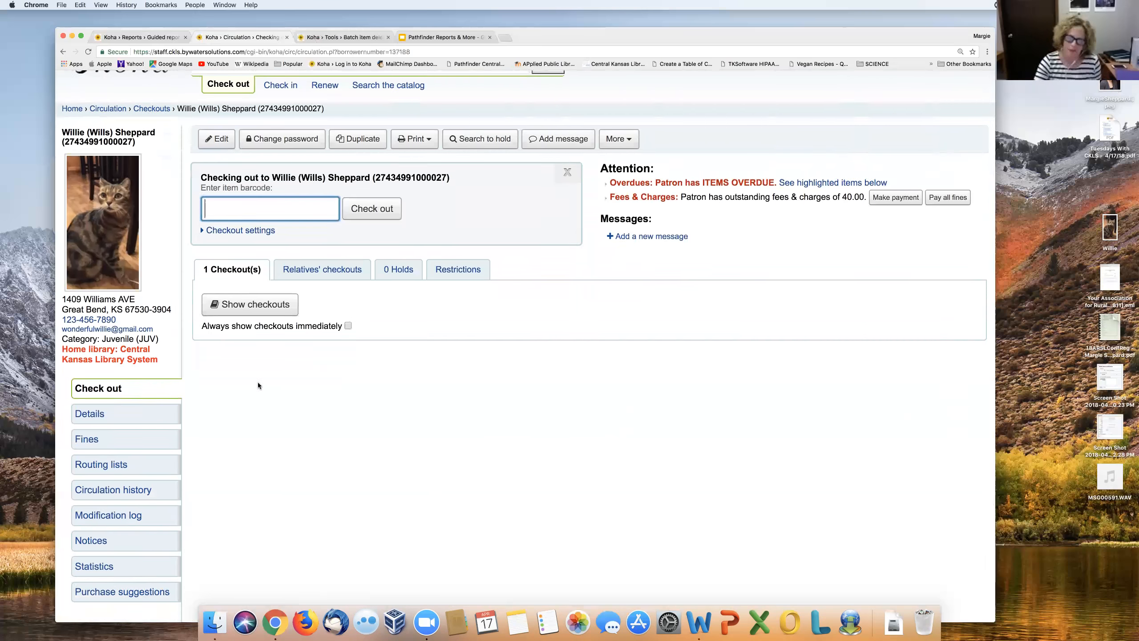
pyautogui.click(266, 312)
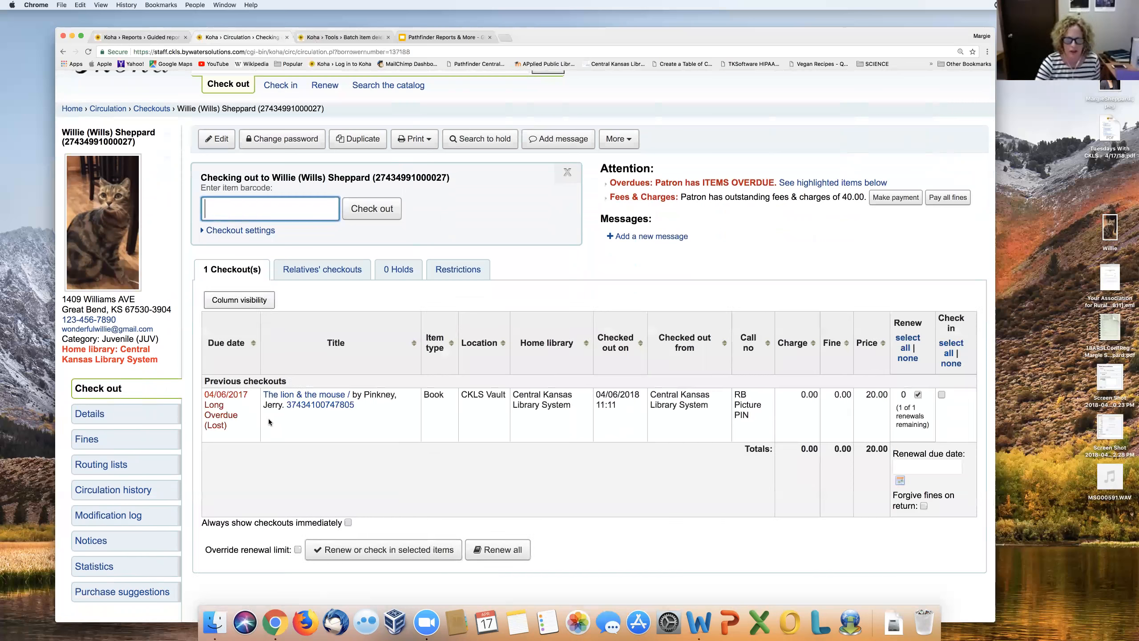
# - Check the patron's fines for the lost items and reopen their details page
pyautogui.click(119, 441)
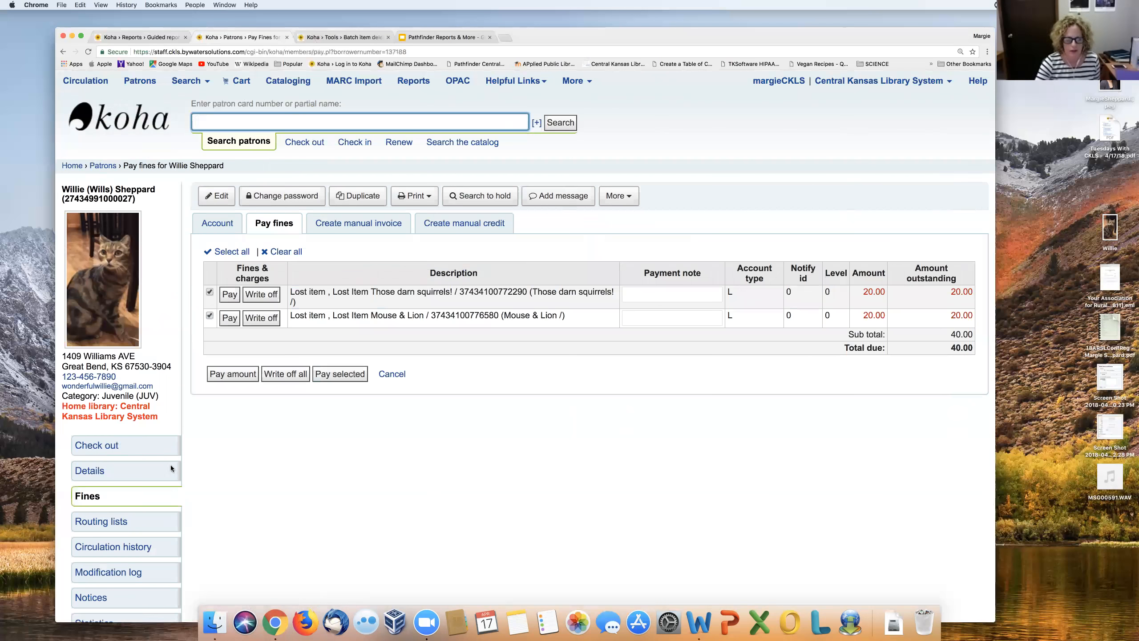
pyautogui.click(130, 471)
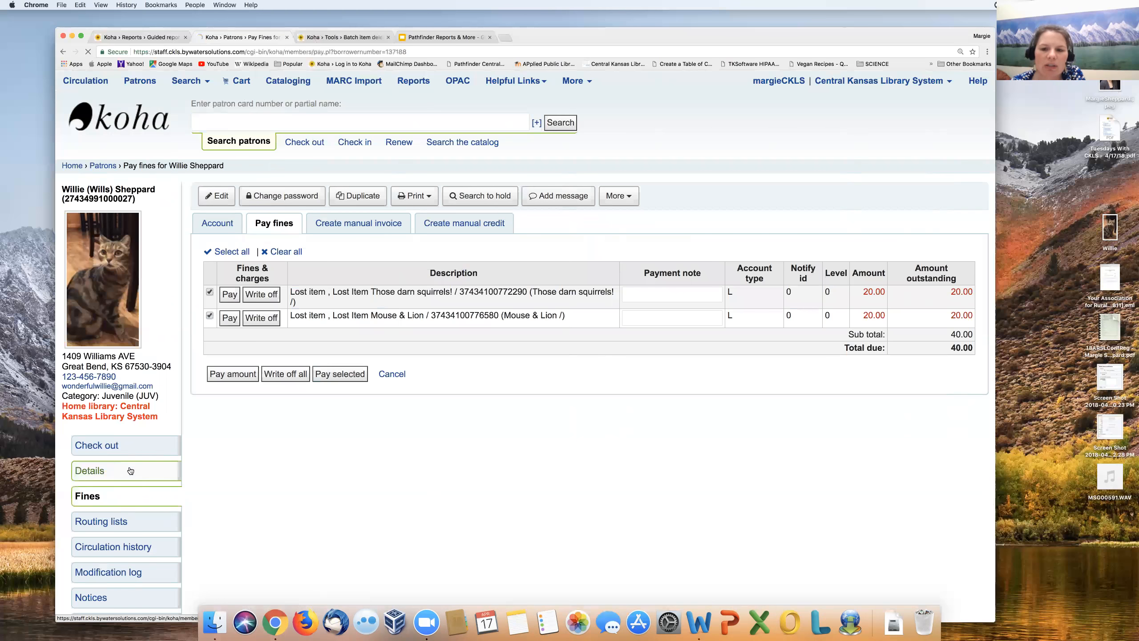
pyautogui.scroll(-10, 332, 505)
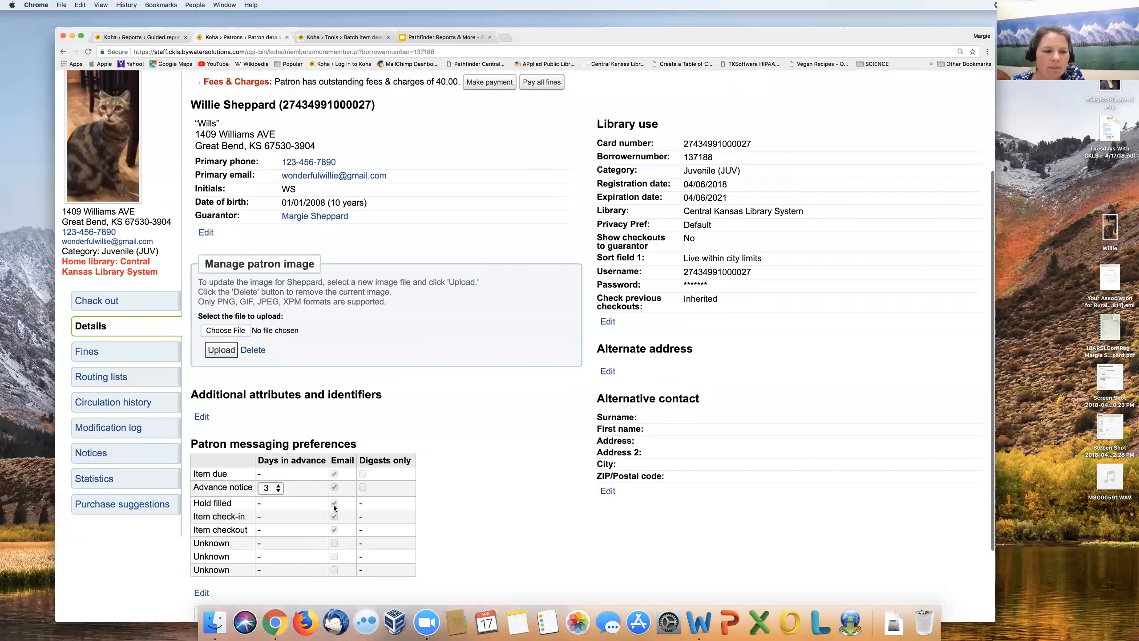
# - Review the patron's remaining checkout on the details page and open the item record of "The lion & the mouse"
pyautogui.click(242, 550)
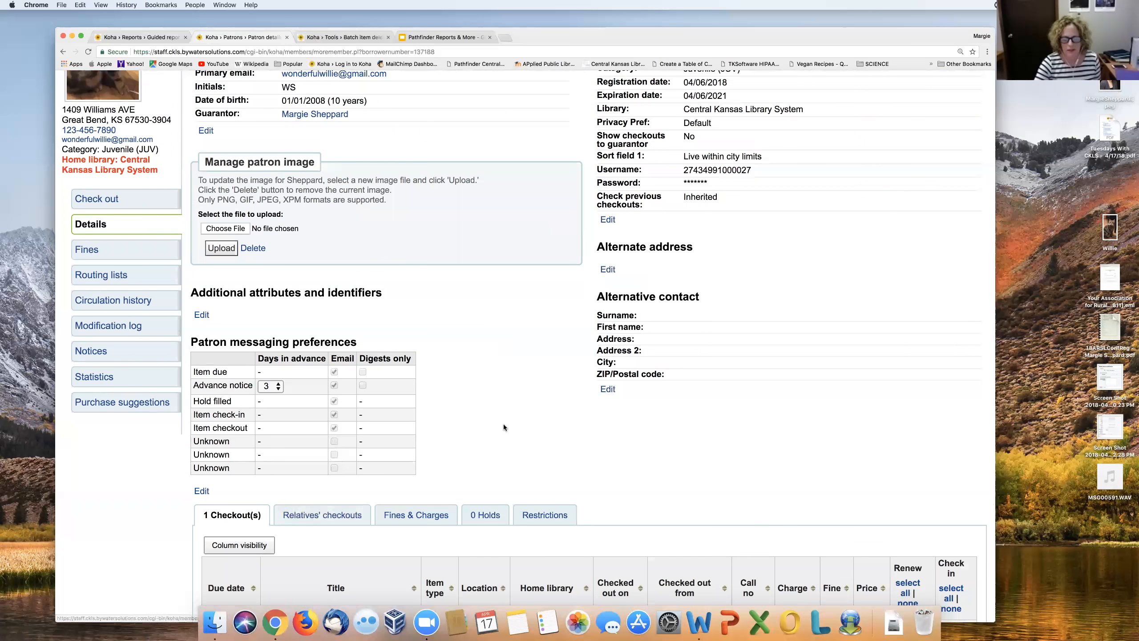
pyautogui.scroll(-5, 511, 388)
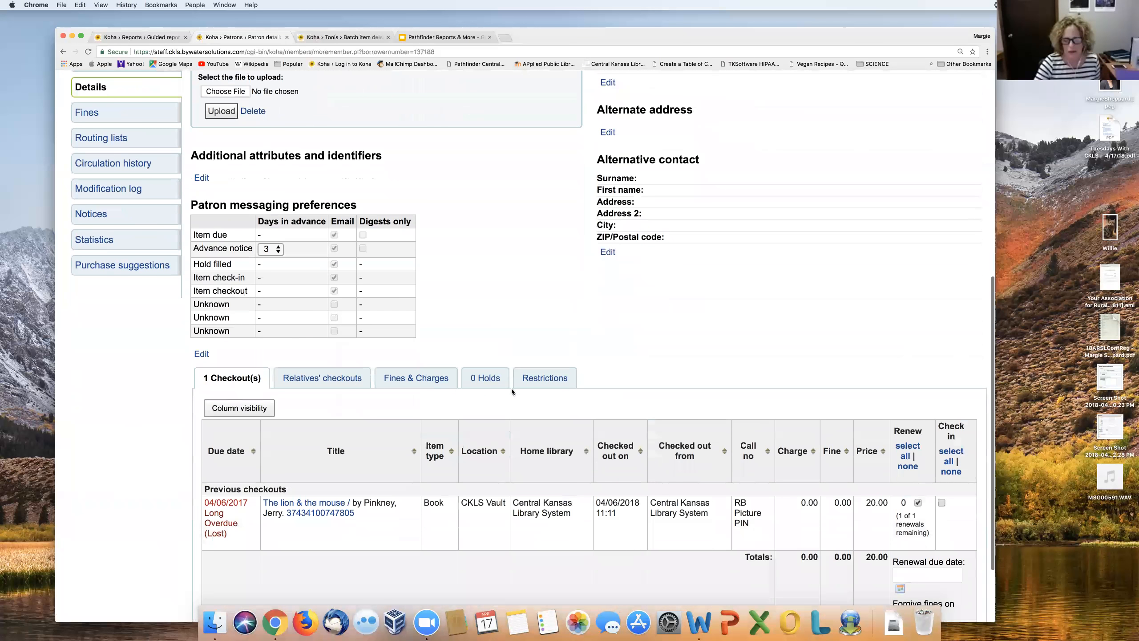
pyautogui.scroll(3, 512, 392)
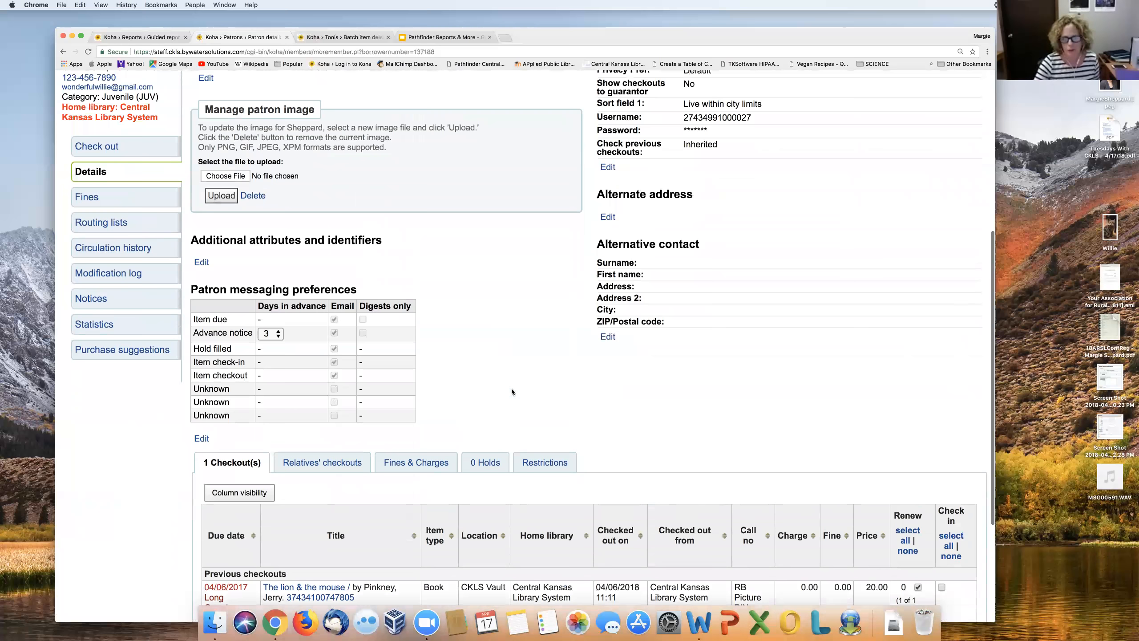
pyautogui.scroll(-2, 512, 392)
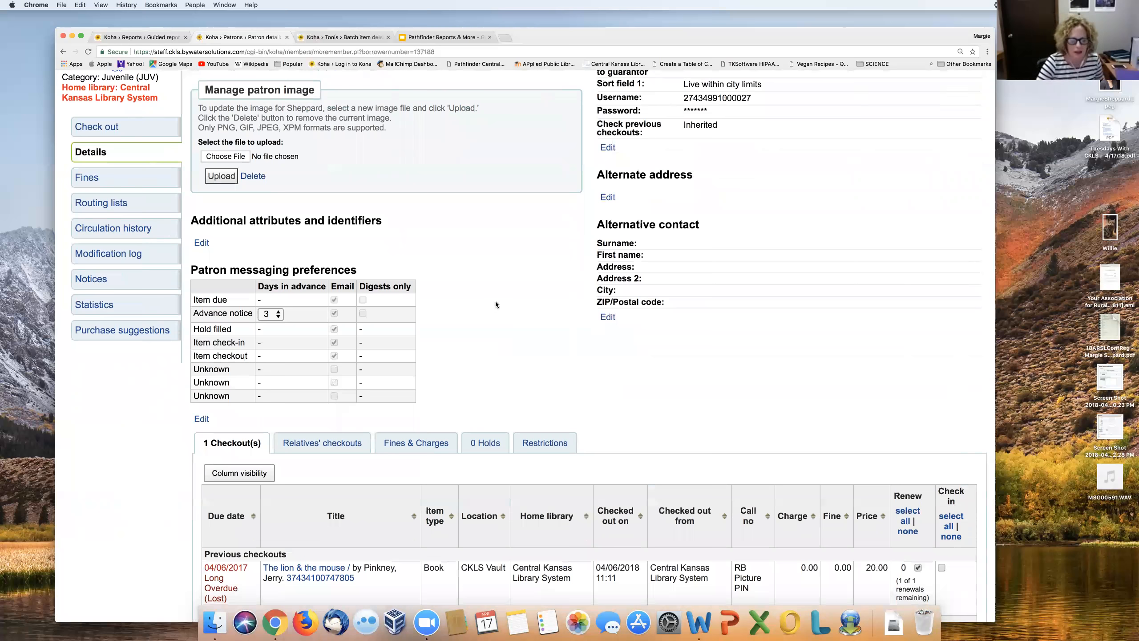
pyautogui.scroll(-4, 496, 304)
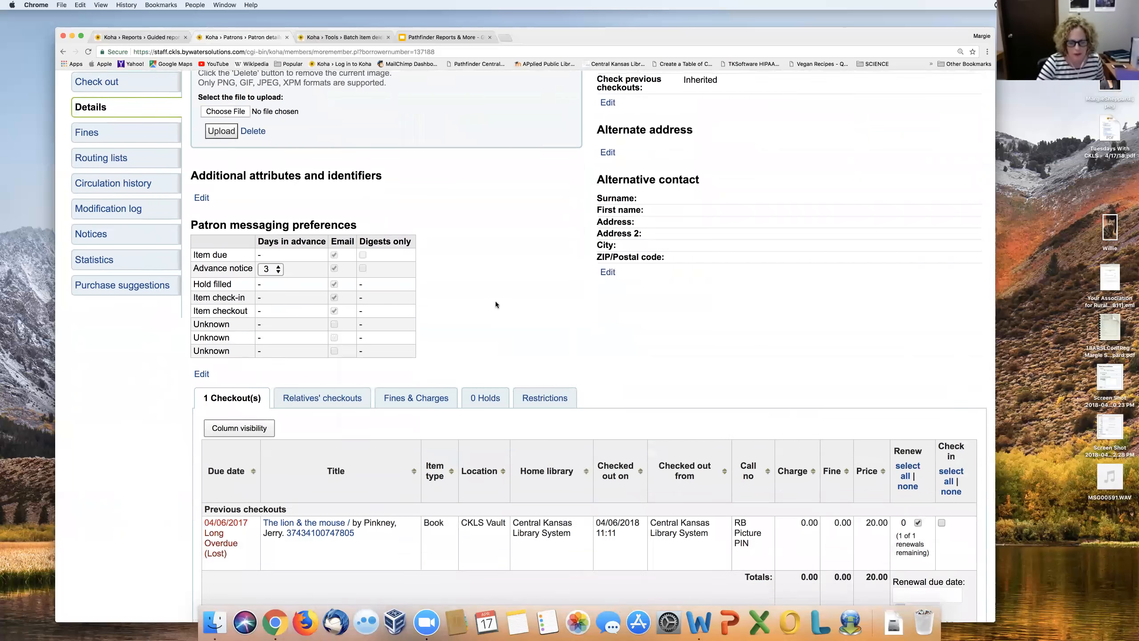
pyautogui.scroll(-1, 495, 305)
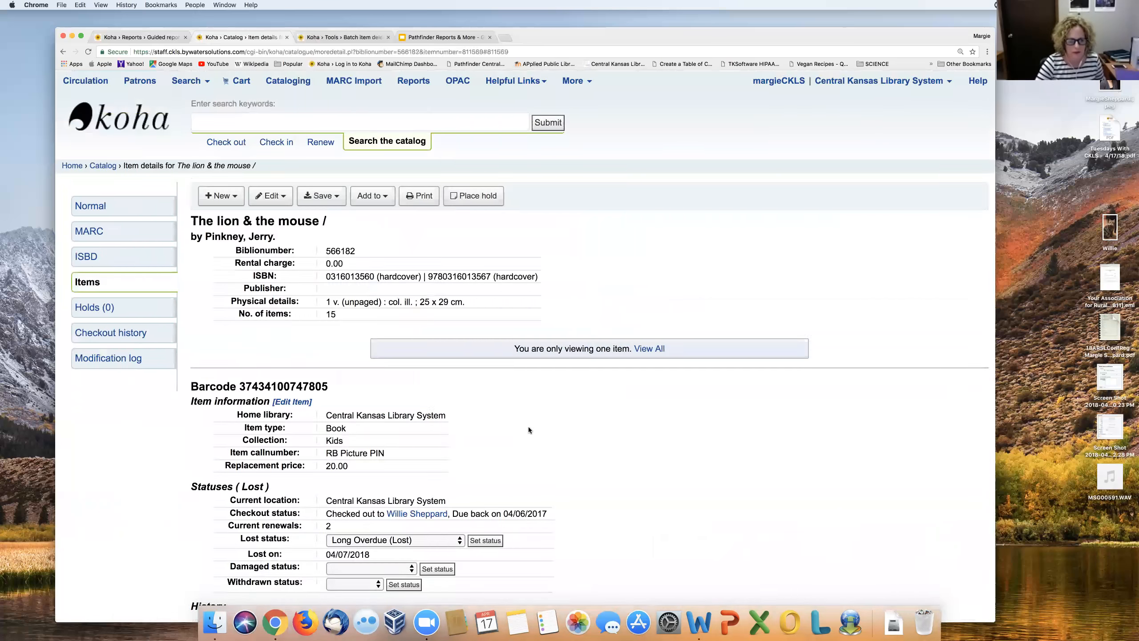
# - Clear the lost status of "The lion & the mouse" item and set it again to Long Overdue (Lost)
pyautogui.scroll(-3, 529, 430)
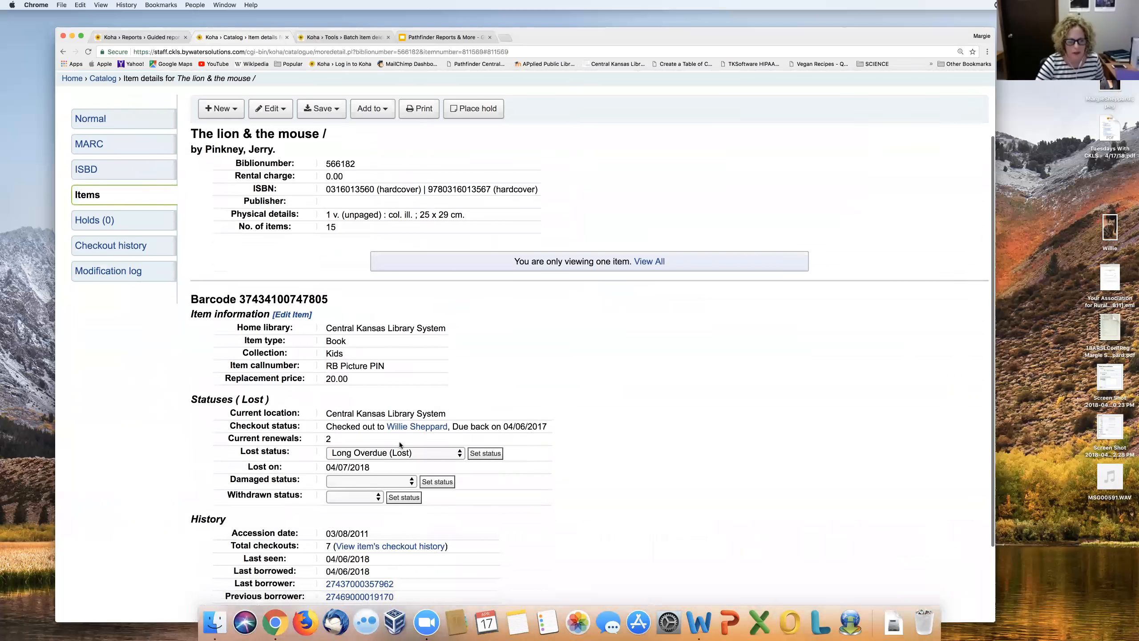
pyautogui.click(452, 454)
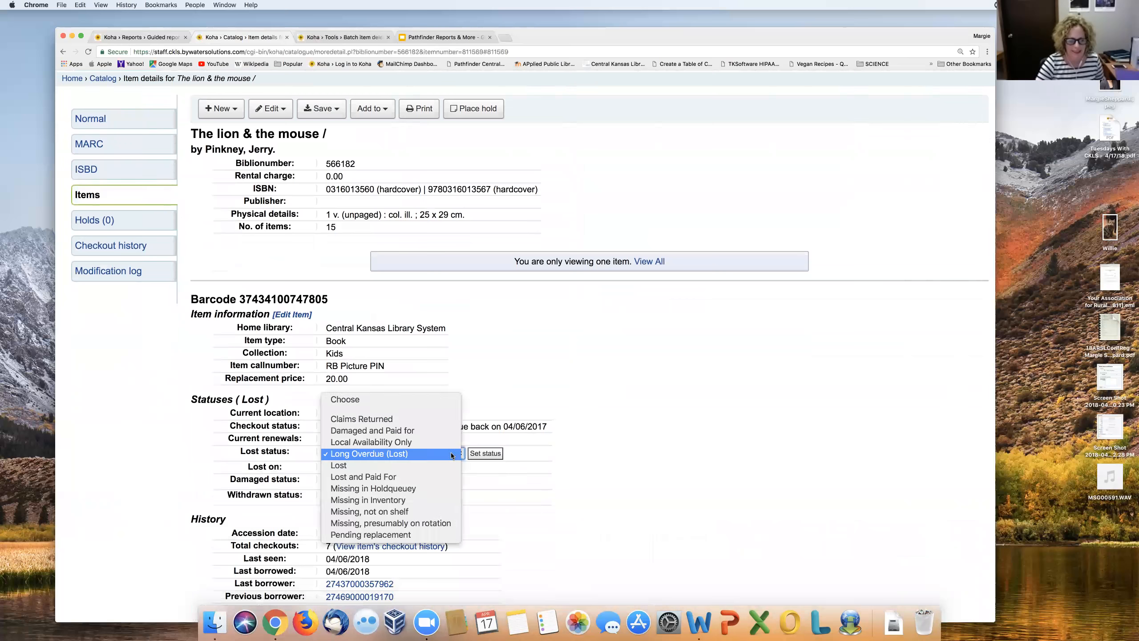
pyautogui.click(441, 411)
pyautogui.click(496, 456)
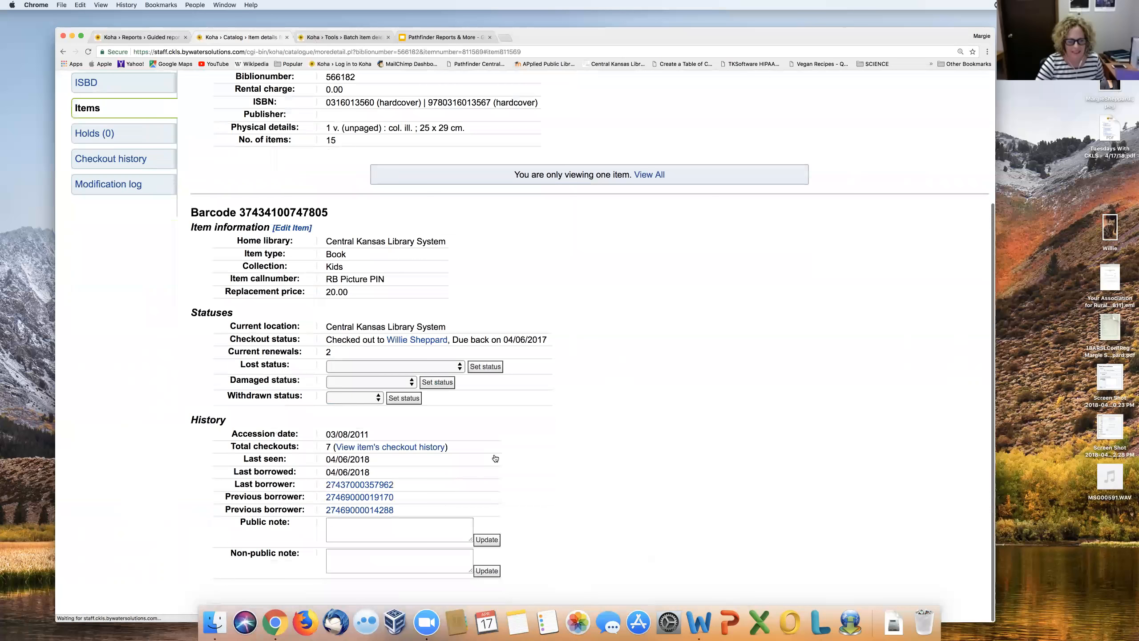
pyautogui.click(460, 366)
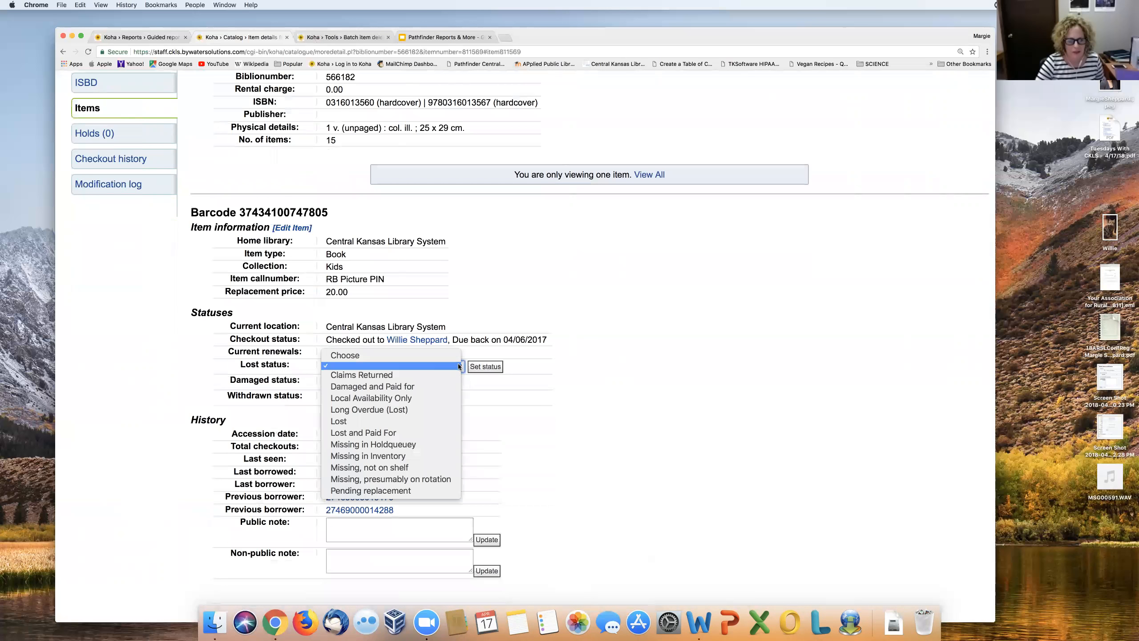
pyautogui.click(434, 409)
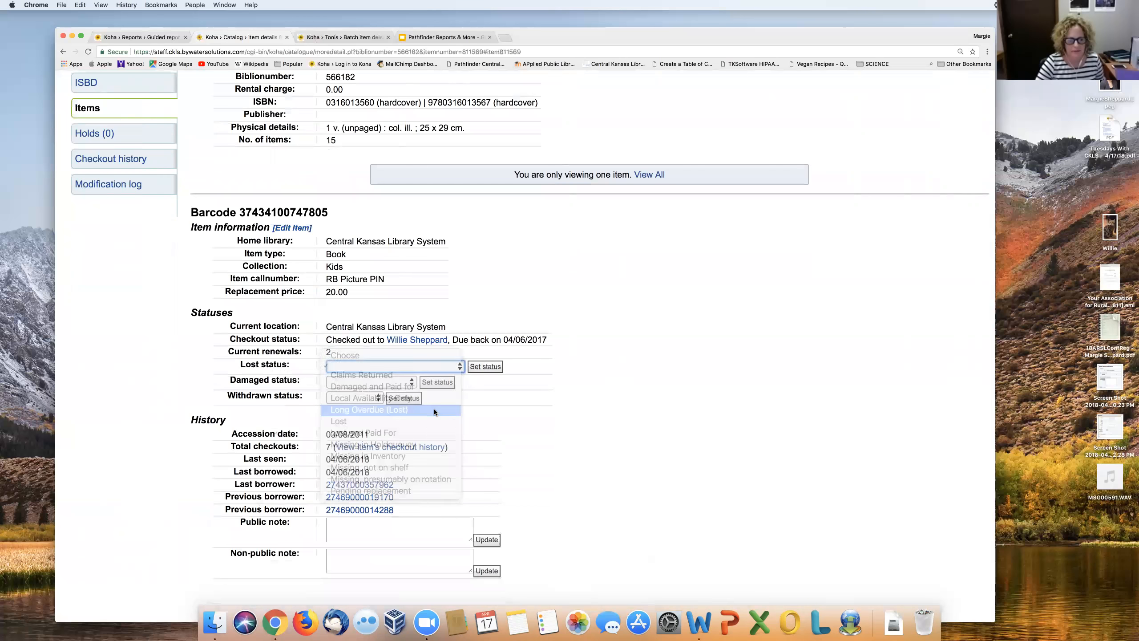
pyautogui.click(484, 366)
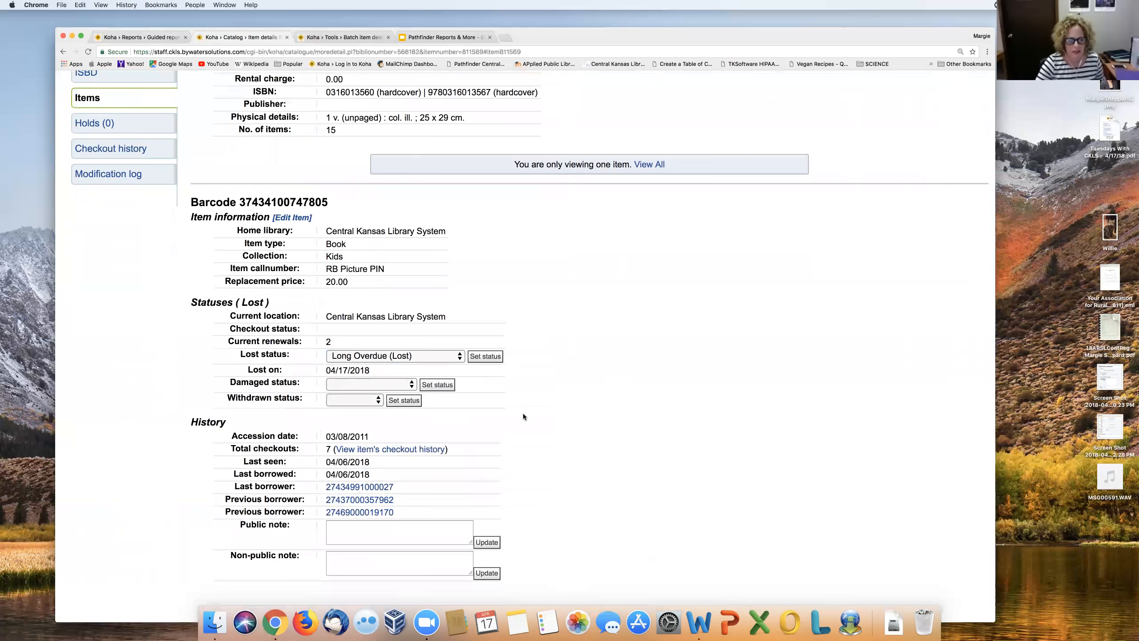
# - Open the item's last borrower to check the patron's checkouts, and bring up the patron's details page
pyautogui.scroll(3, 523, 417)
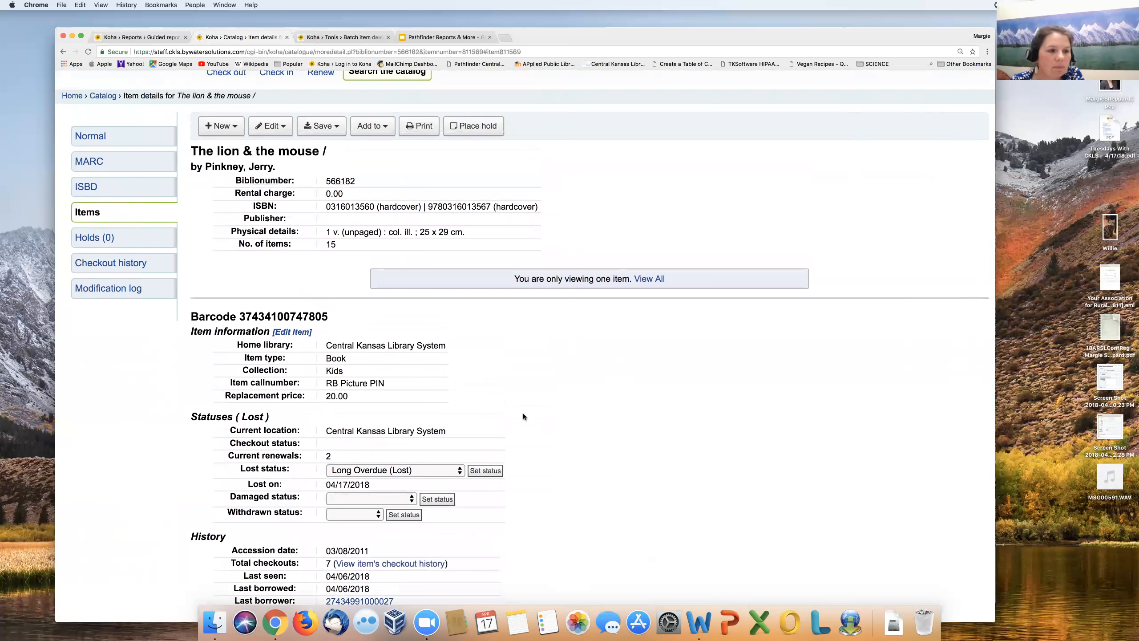
pyautogui.scroll(-3, 398, 523)
pyautogui.click(366, 508)
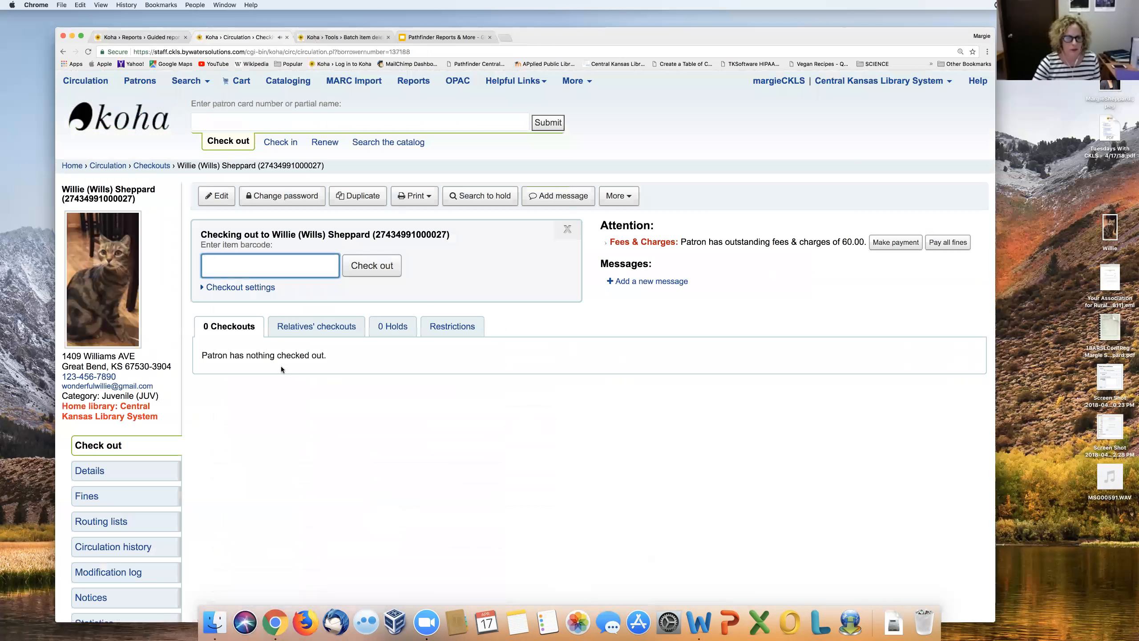
pyautogui.click(131, 475)
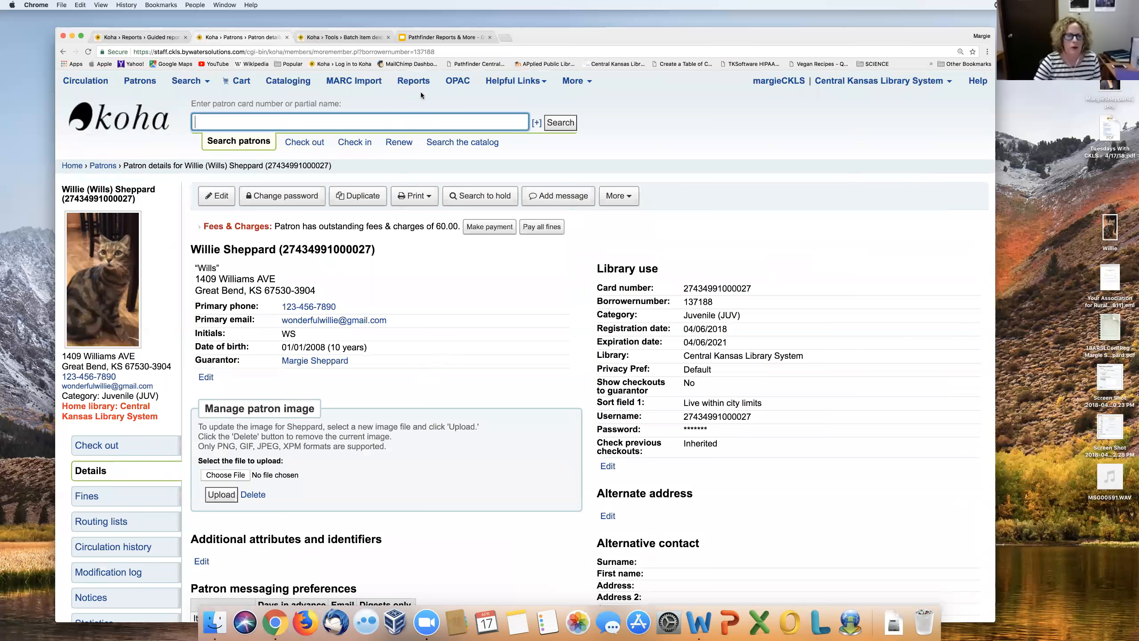
# - Go back to the Long Lost/Overdue Cleanup report, open the saved reports list and search it for report 1680
pyautogui.click(150, 37)
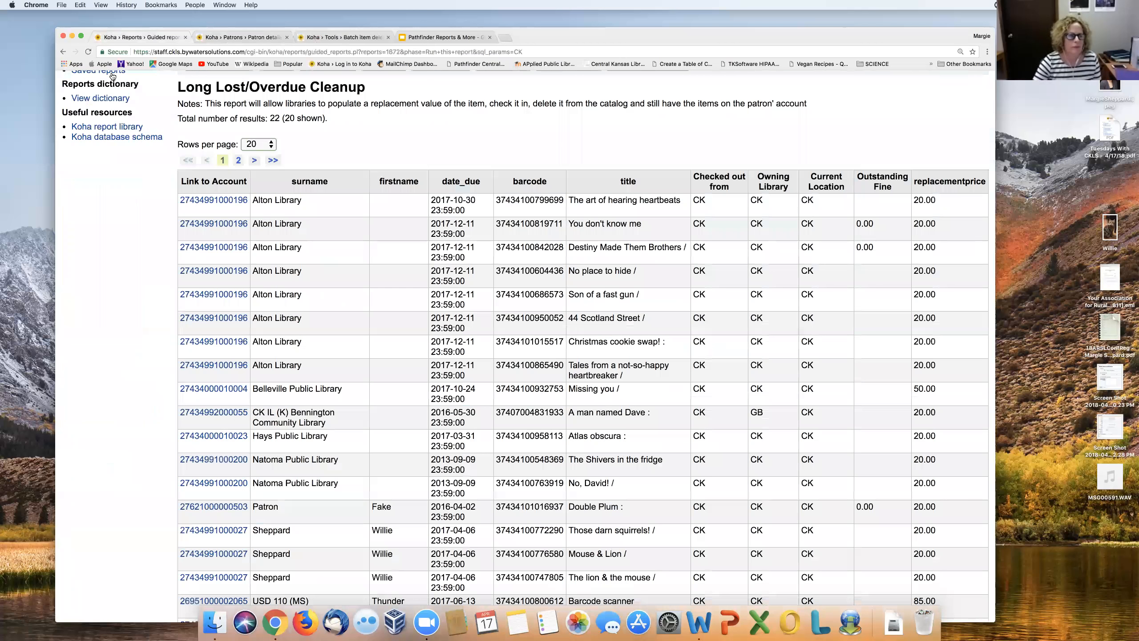
pyautogui.scroll(3, 113, 76)
pyautogui.scroll(1, 112, 77)
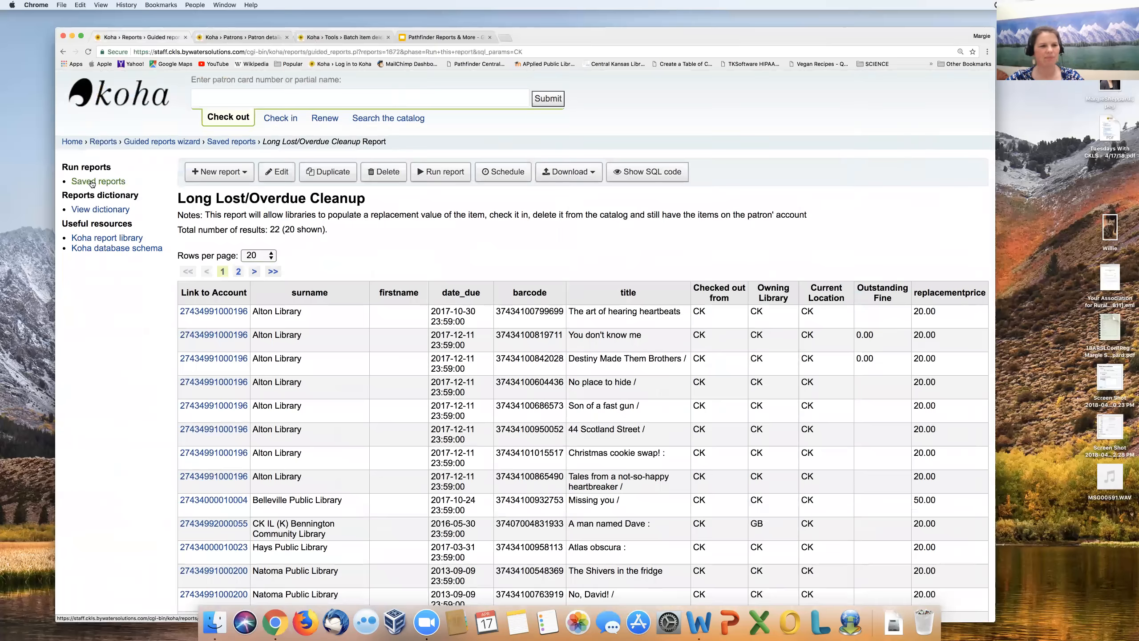
pyautogui.click(92, 182)
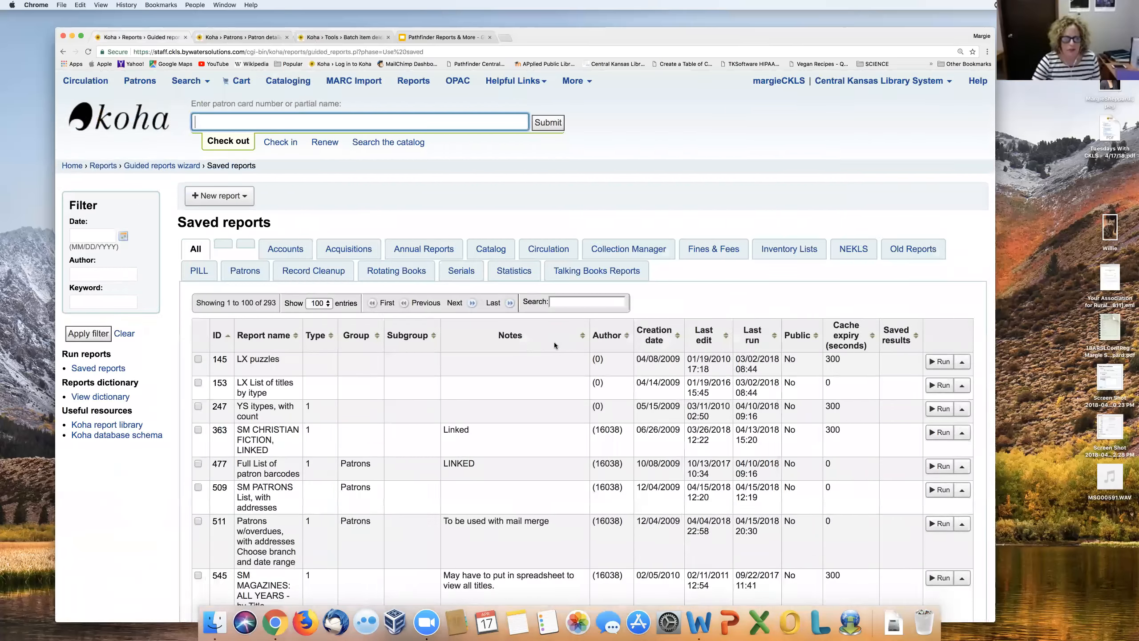
pyautogui.click(570, 302)
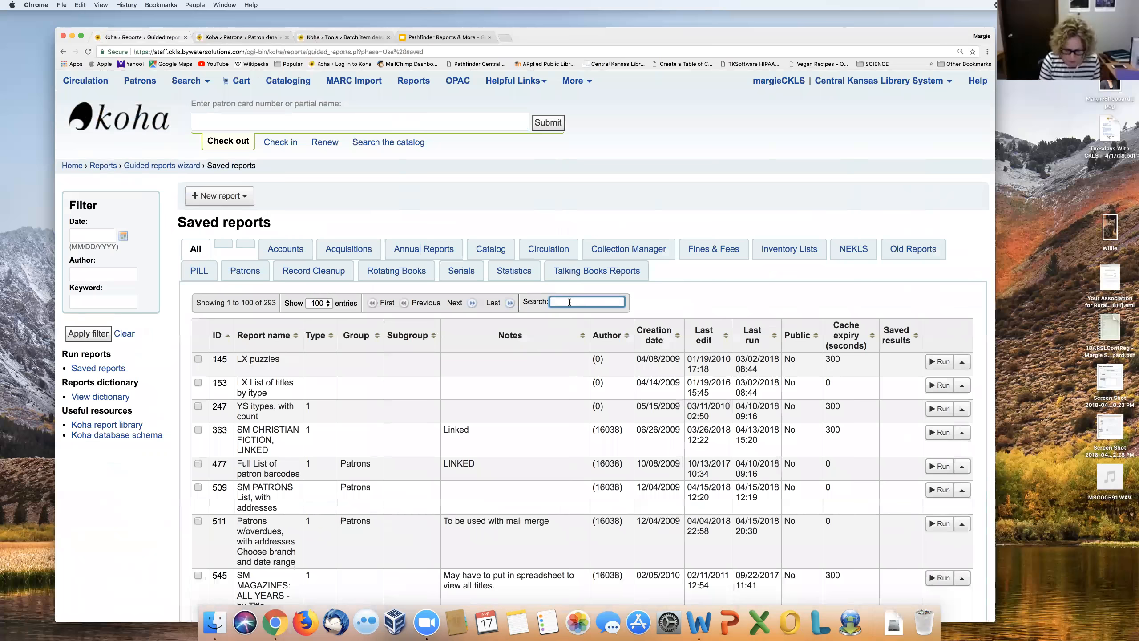
pyautogui.write('16')
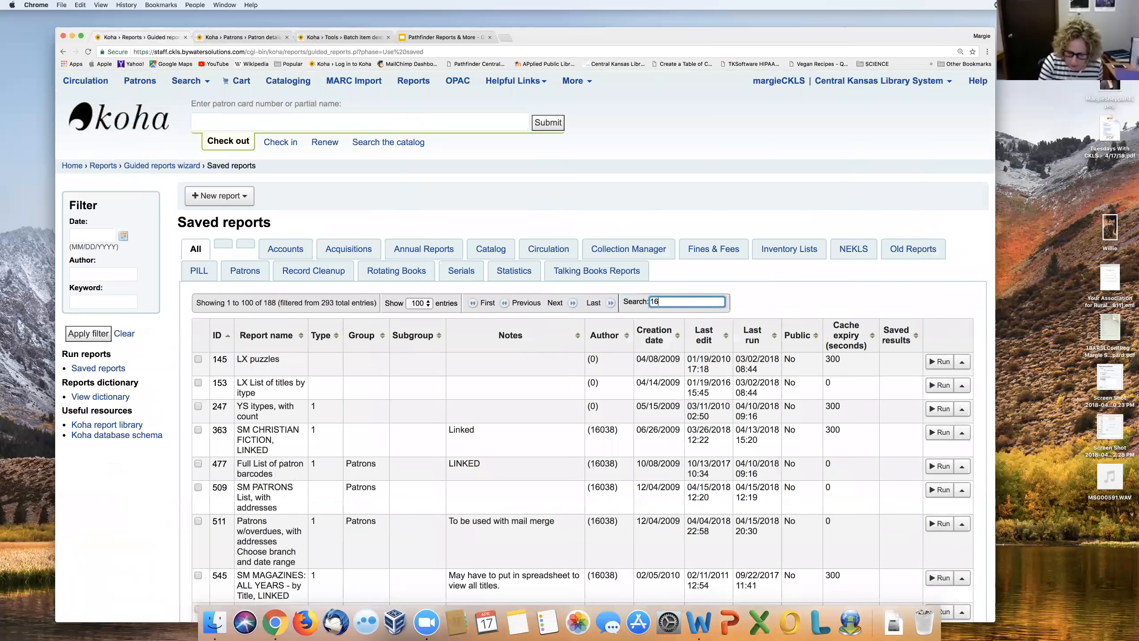
pyautogui.write('80')
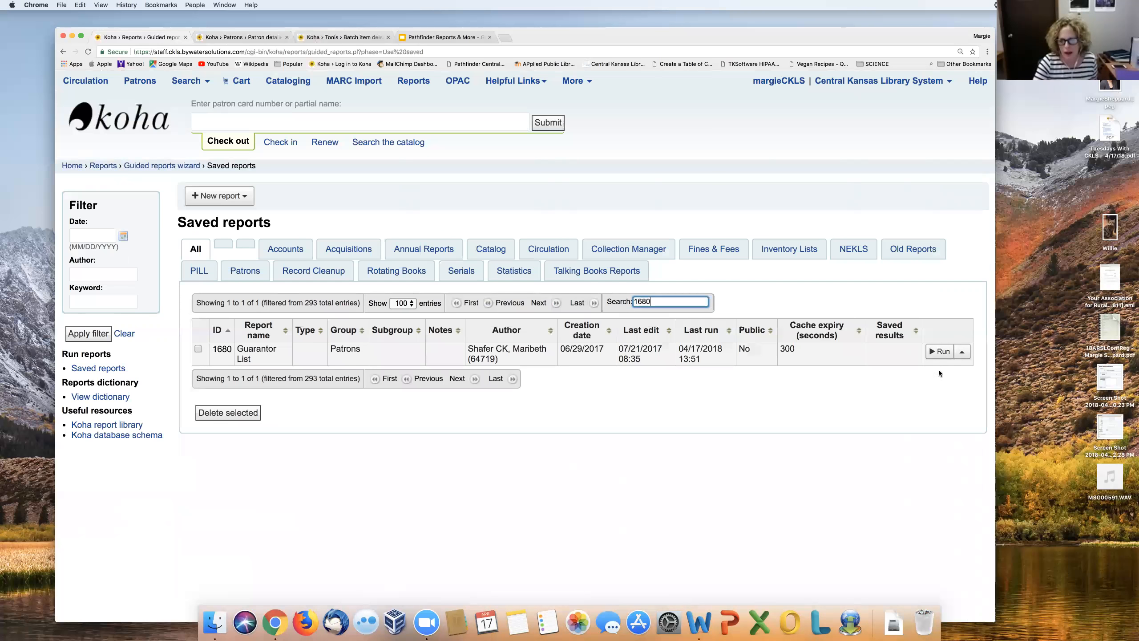
# - Run the Guarantor List report with Central Kansas Library System as the guarantor's home branch
pyautogui.click(939, 351)
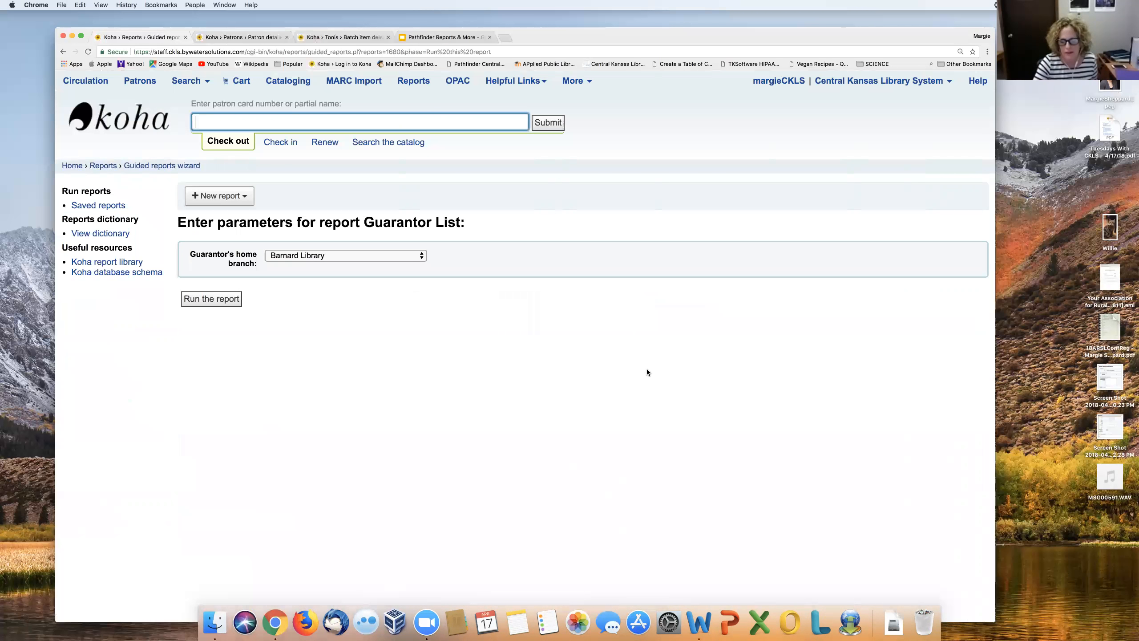
pyautogui.click(375, 254)
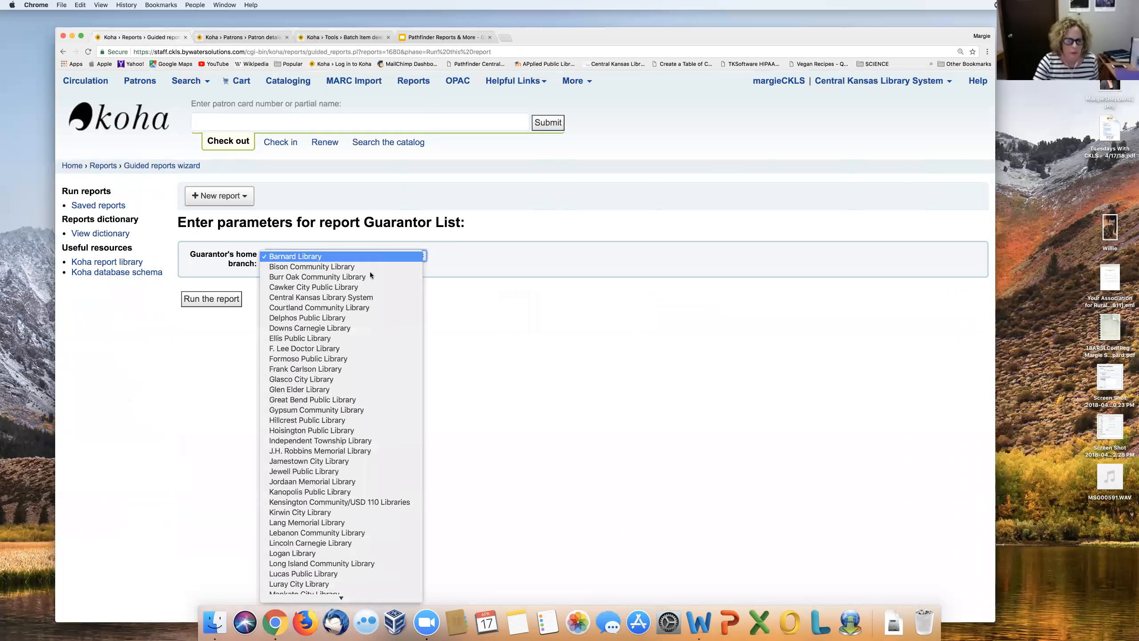
pyautogui.click(365, 298)
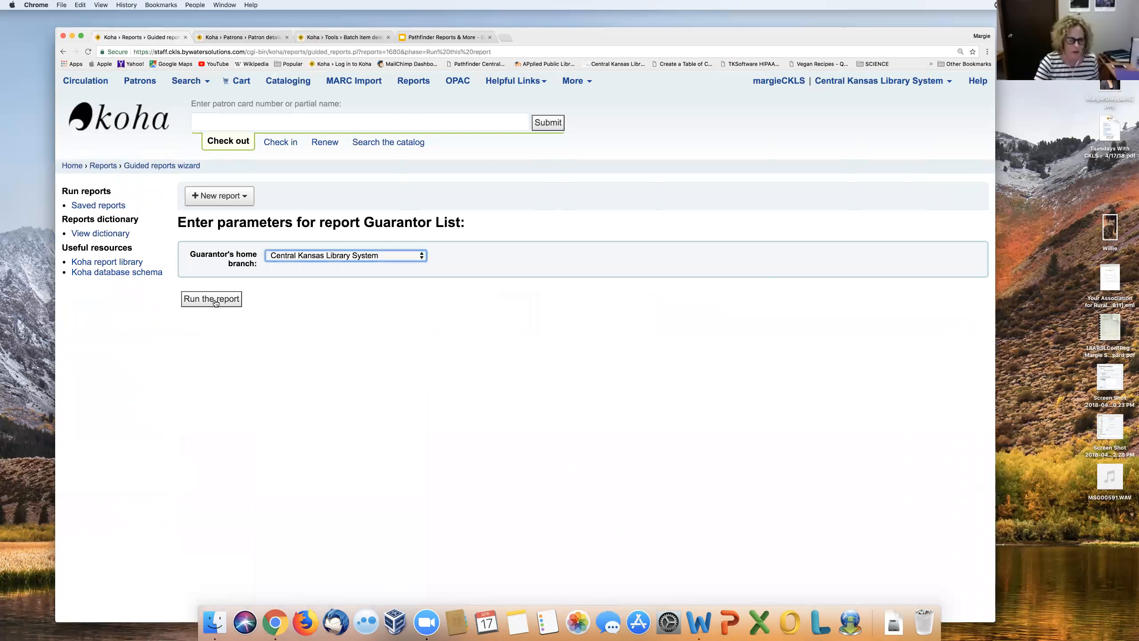
pyautogui.click(215, 300)
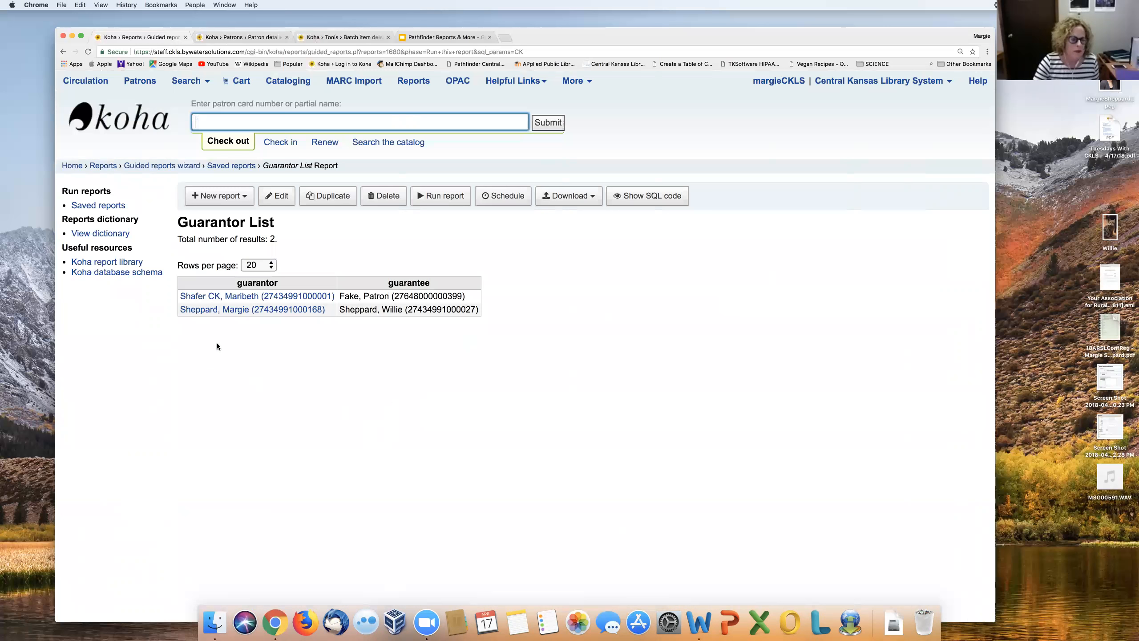
# - Open the guarantor's record from the second row of the report and follow its guarantee link to the juvenile patron's details
pyautogui.click(259, 309)
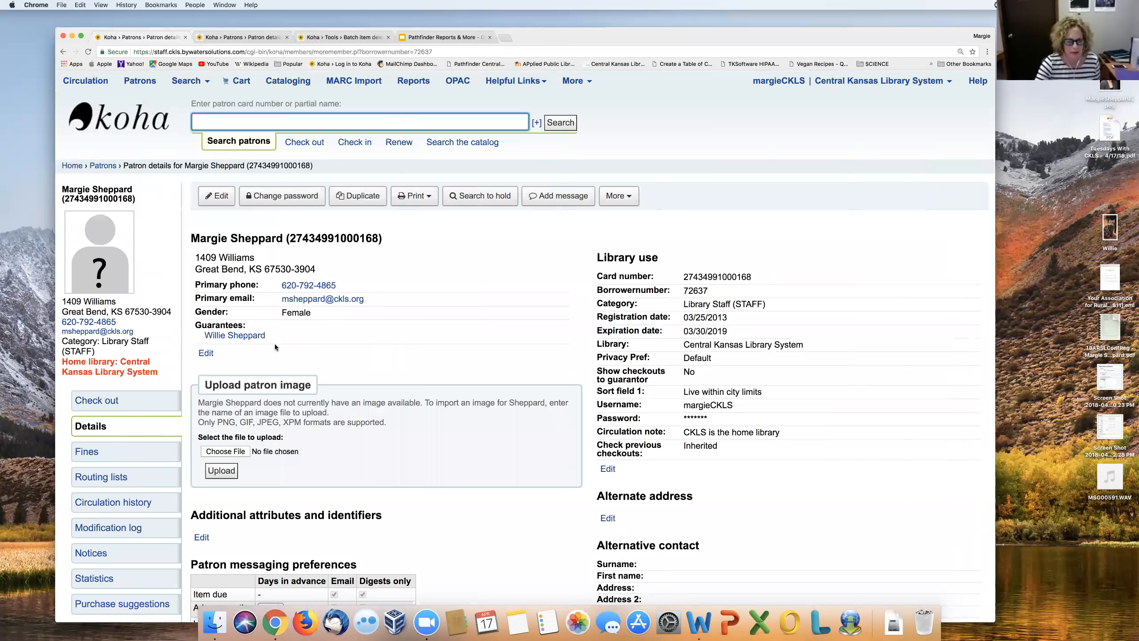
pyautogui.click(254, 336)
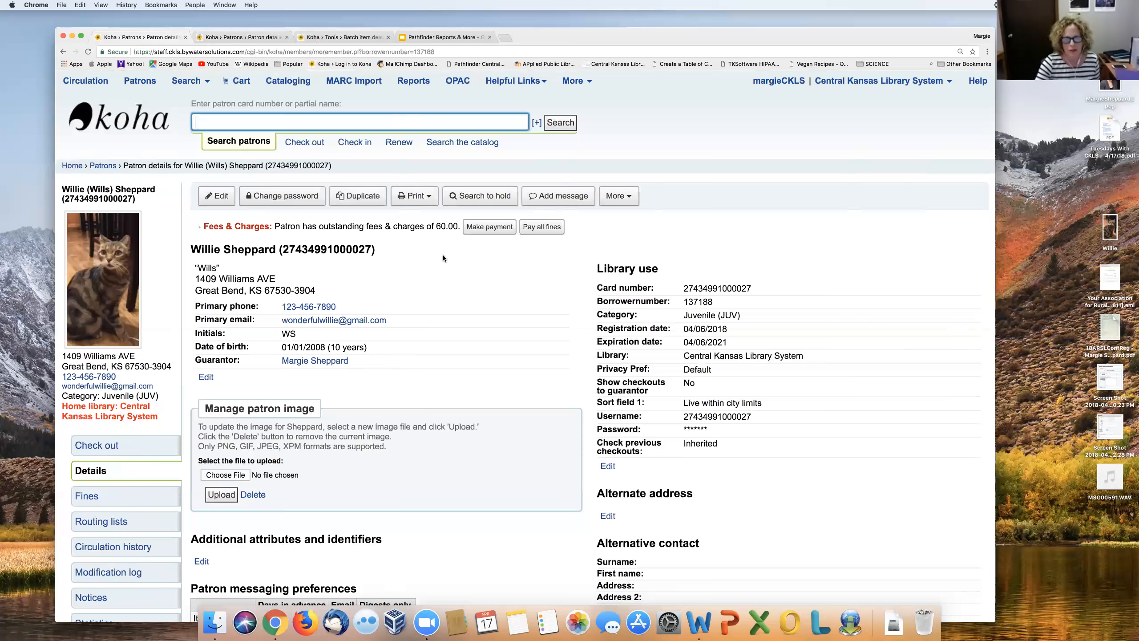
pyautogui.scroll(-3, 443, 256)
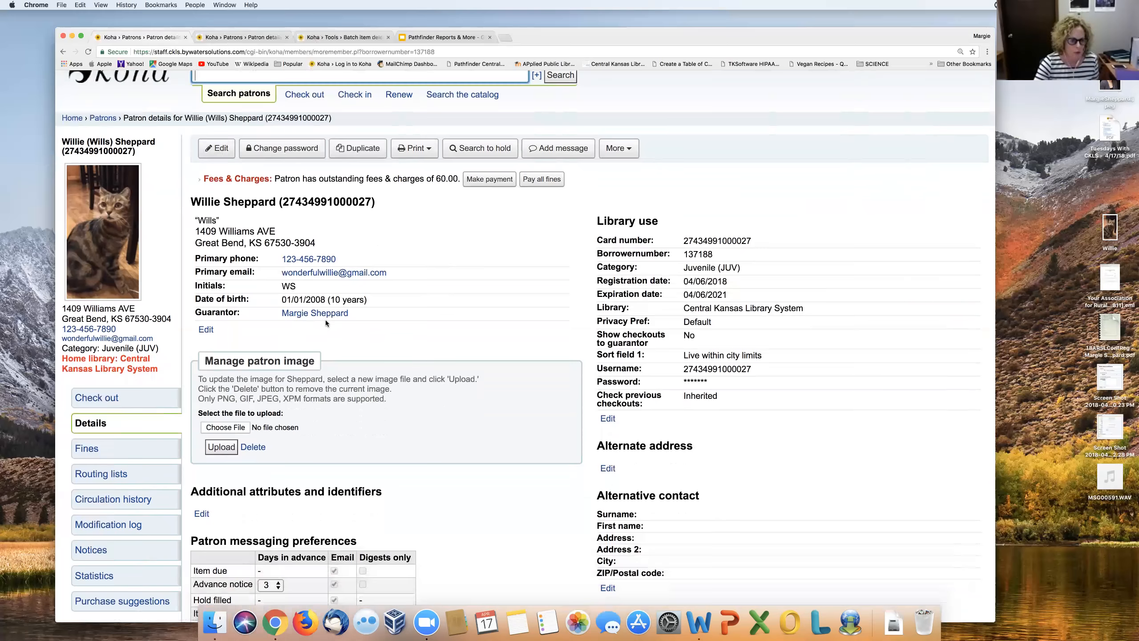
# - Edit the juvenile patron's record, delete the linked guarantor and save the changes
pyautogui.click(206, 330)
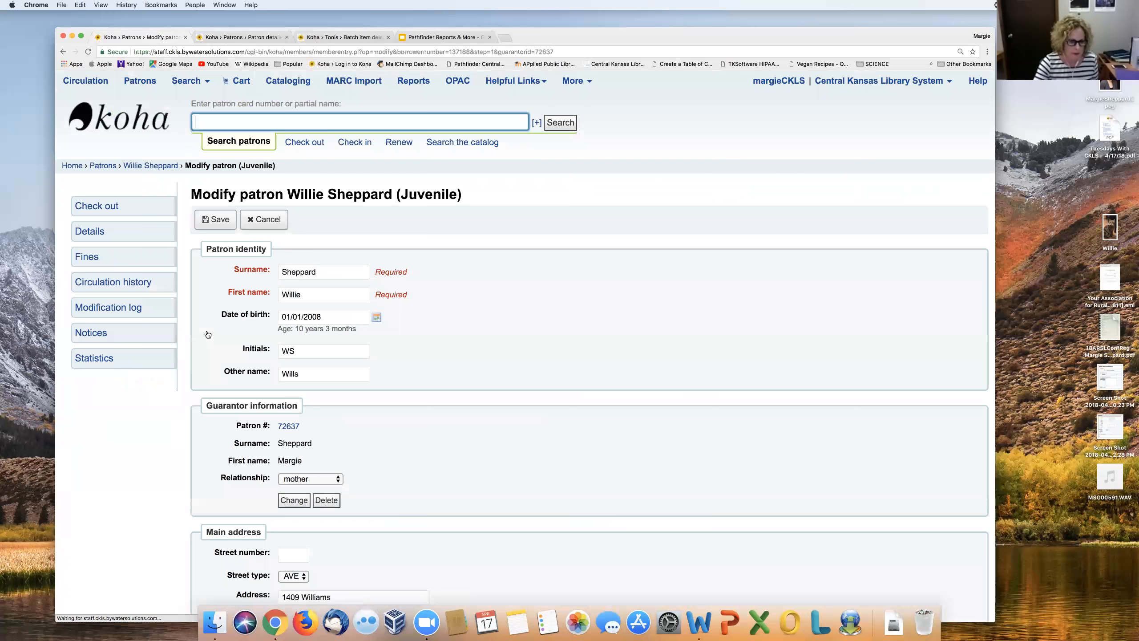
pyautogui.scroll(-2, 455, 464)
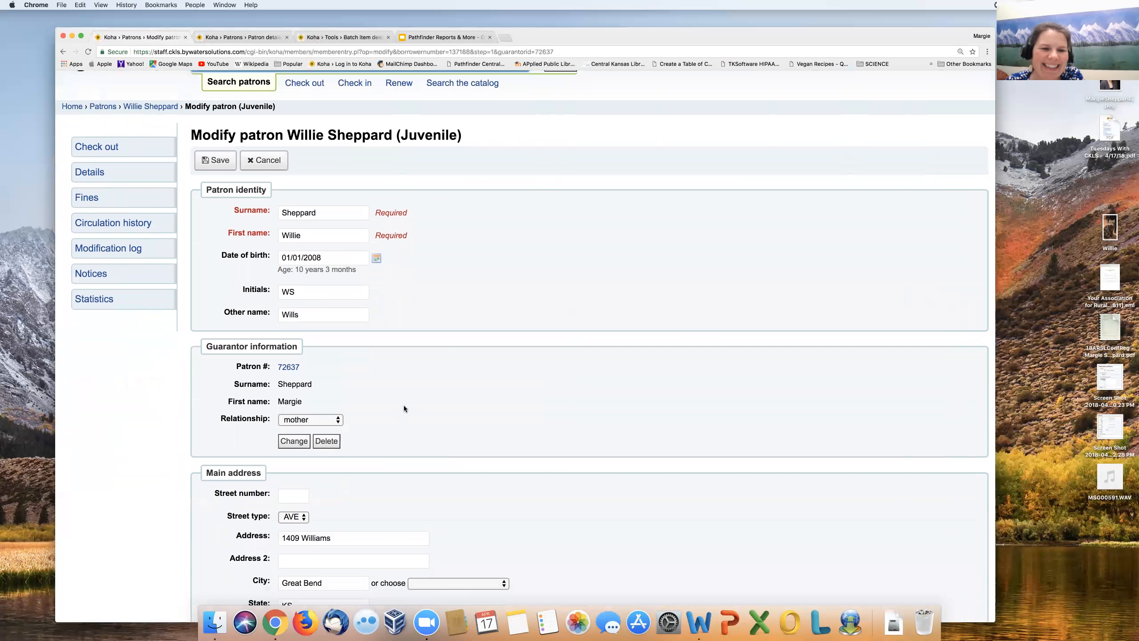
pyautogui.click(331, 442)
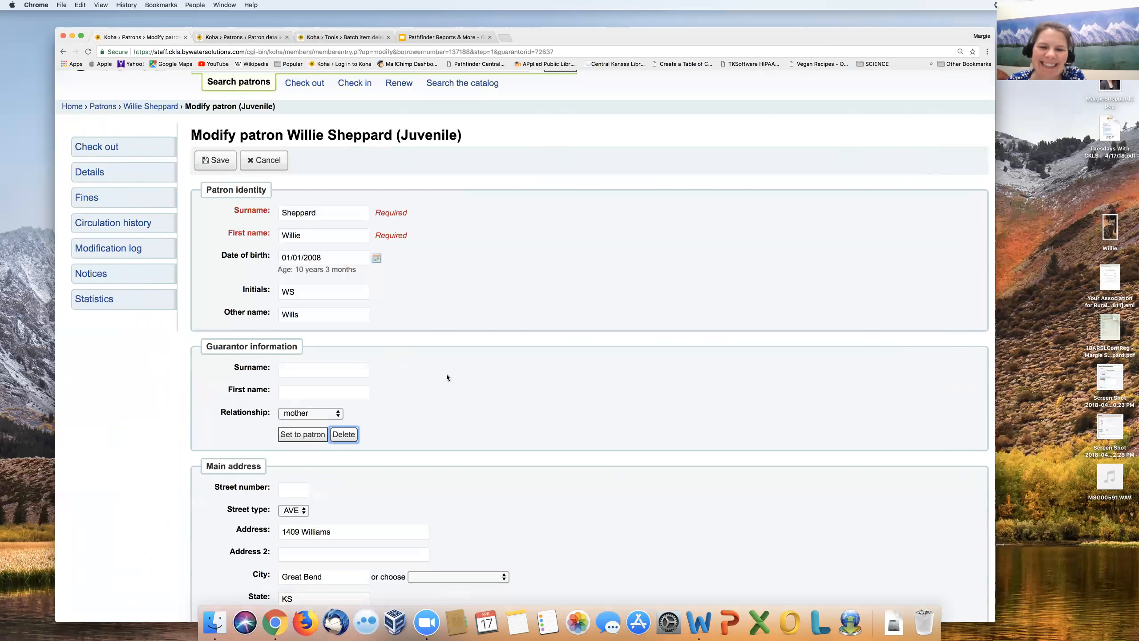
pyautogui.click(217, 161)
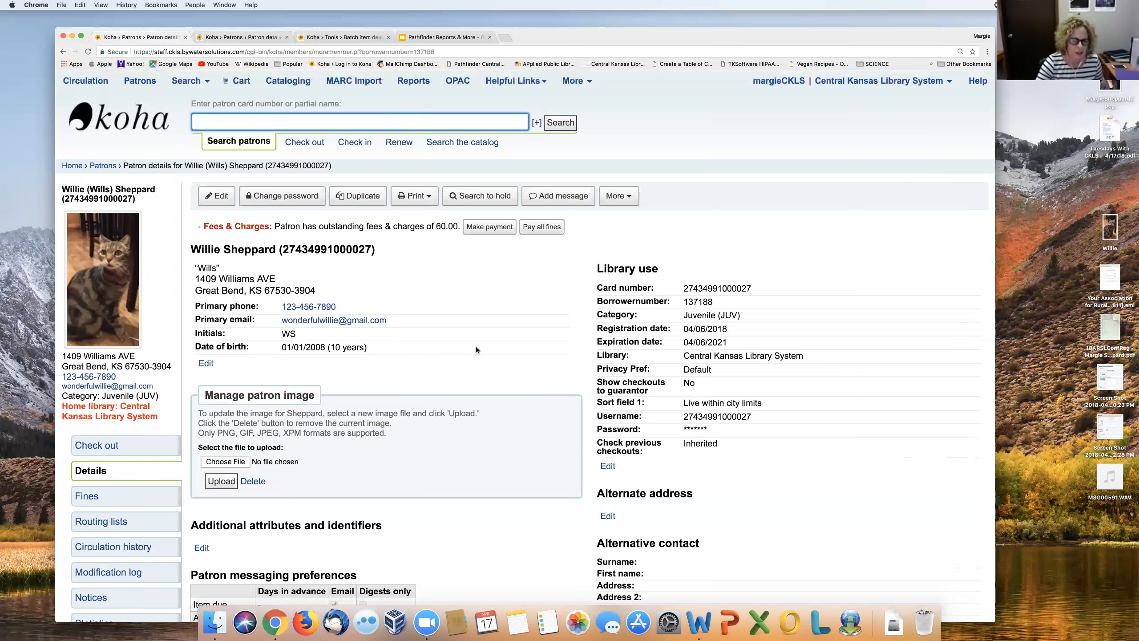
# - Open the former guarantor's record from the other open copy of the patron's details, check its guarantees, and return to the updated juvenile record
pyautogui.click(261, 39)
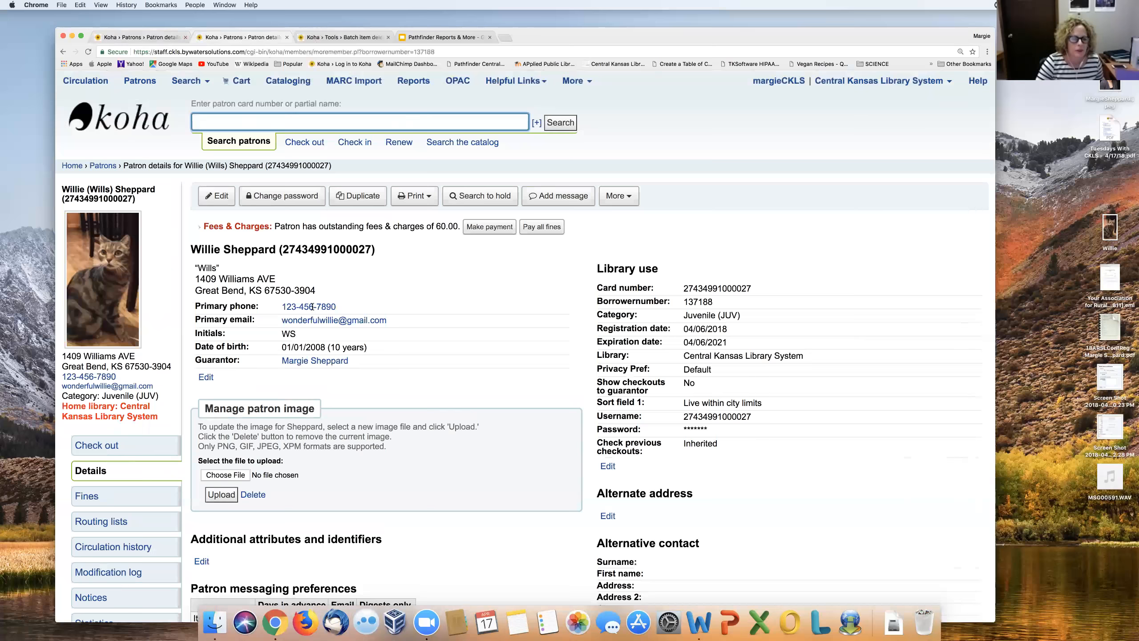
pyautogui.click(312, 365)
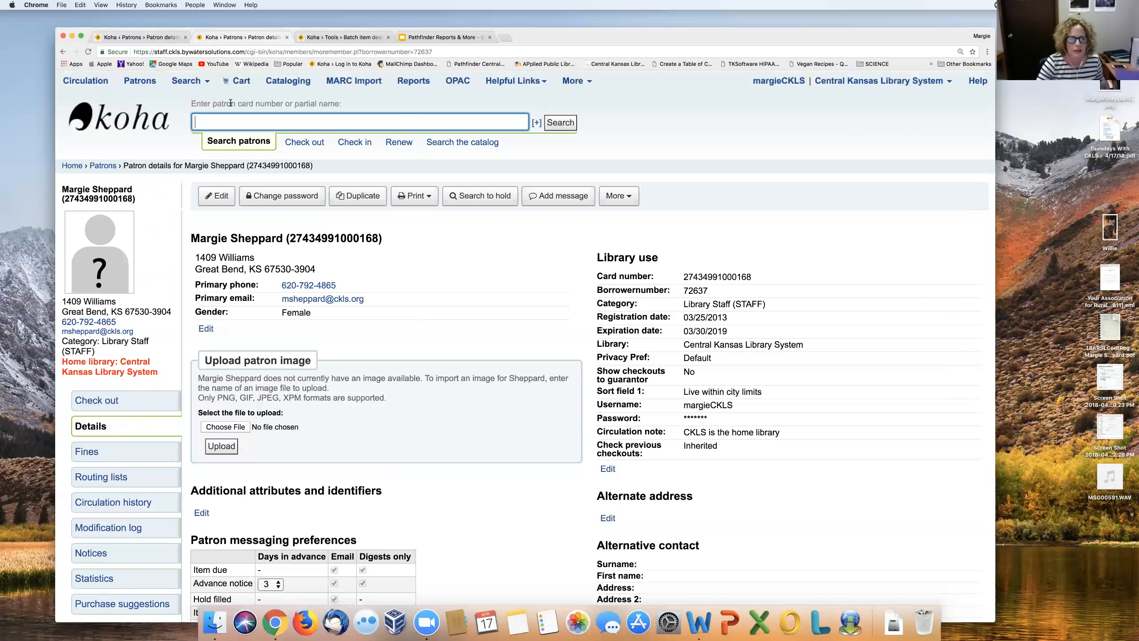
pyautogui.click(151, 38)
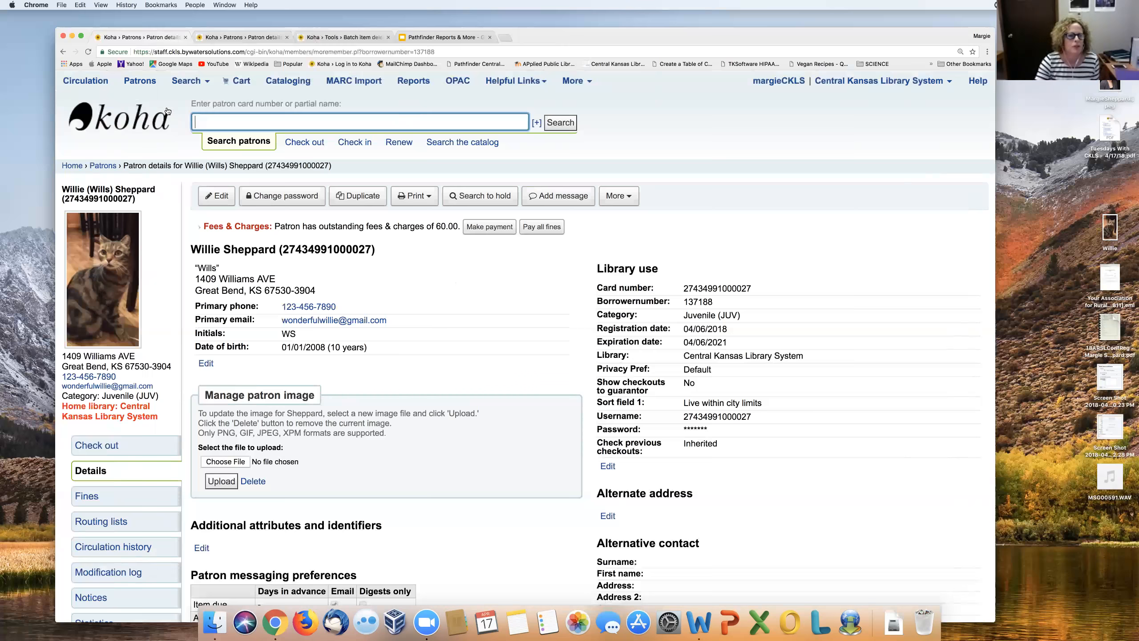
# - Open the former guarantor's staff record and upload their portrait JPEG from the Desktop as the patron image
pyautogui.click(231, 39)
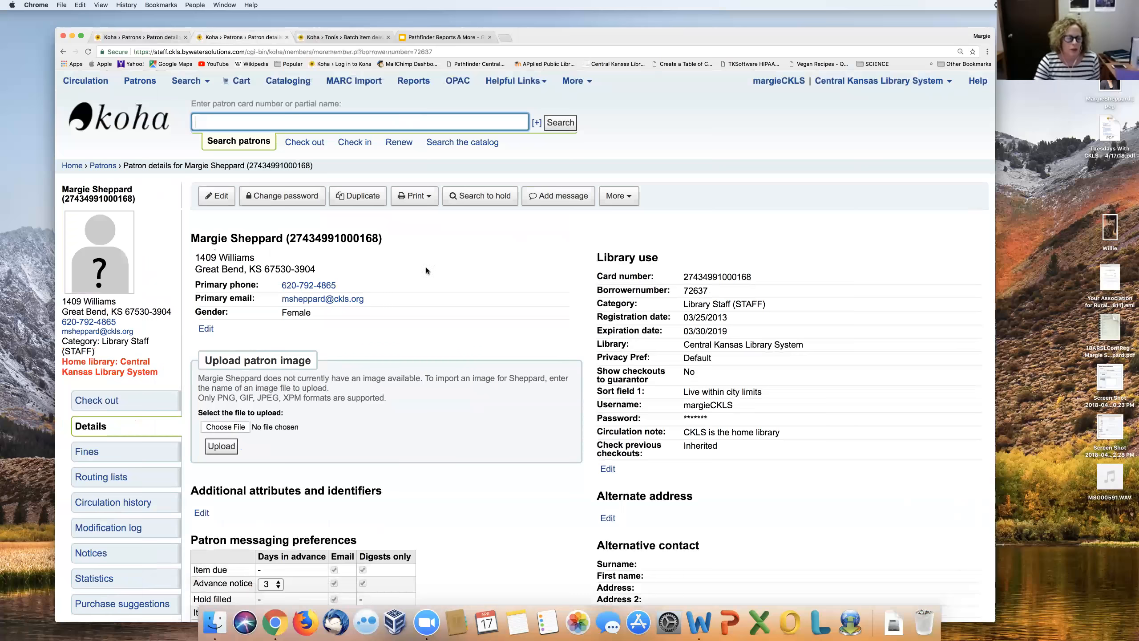
pyautogui.scroll(-2, 426, 272)
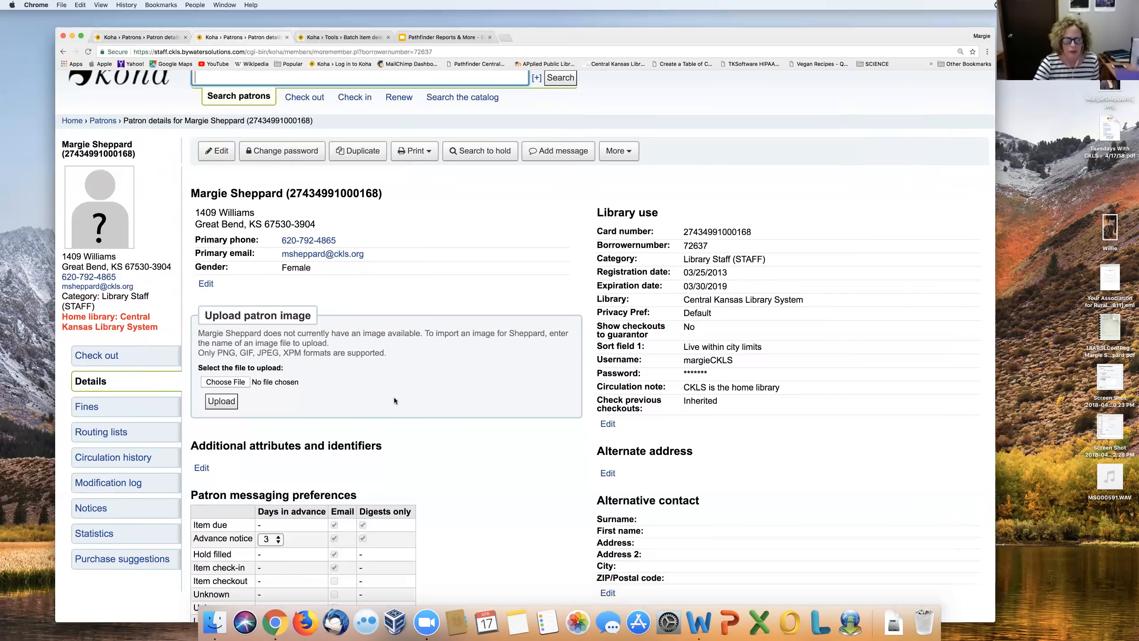
pyautogui.click(239, 381)
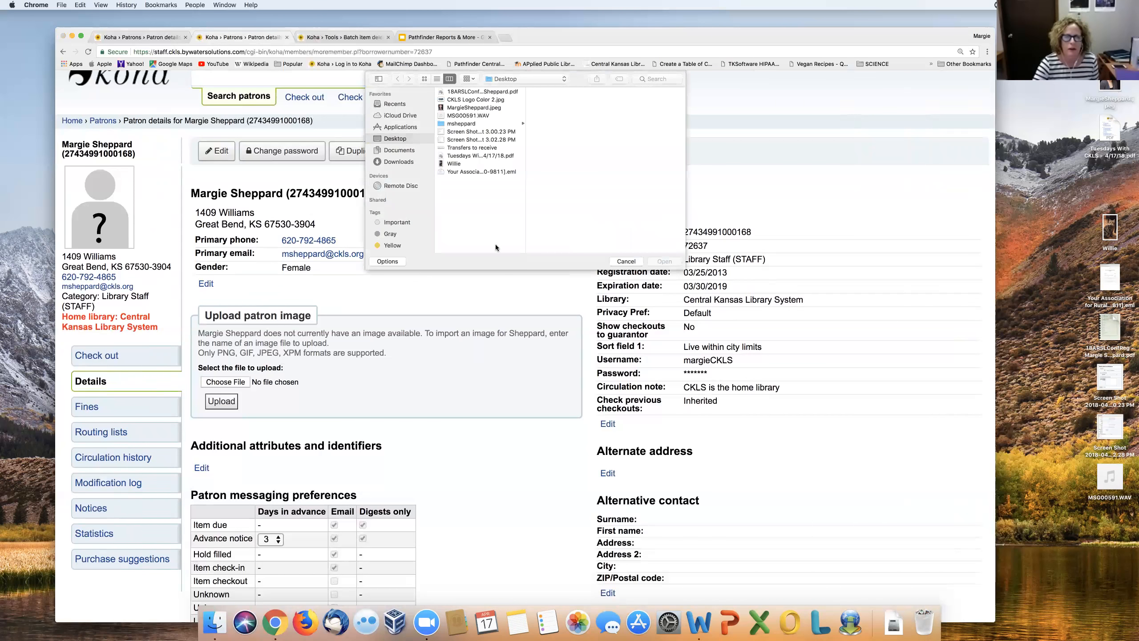
pyautogui.click(497, 109)
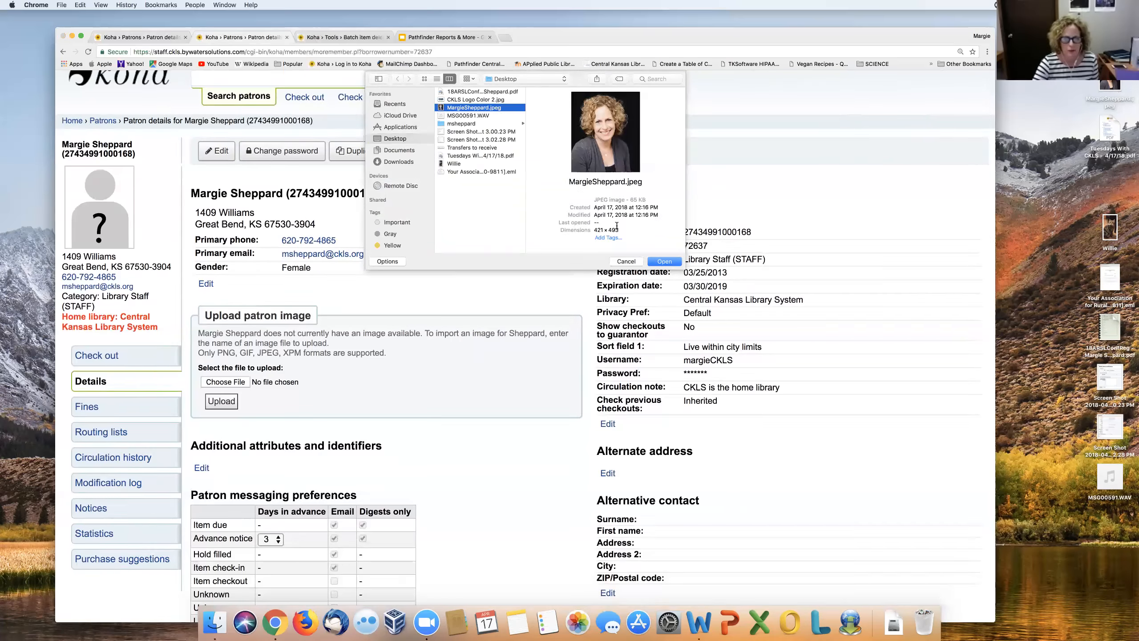
pyautogui.click(657, 260)
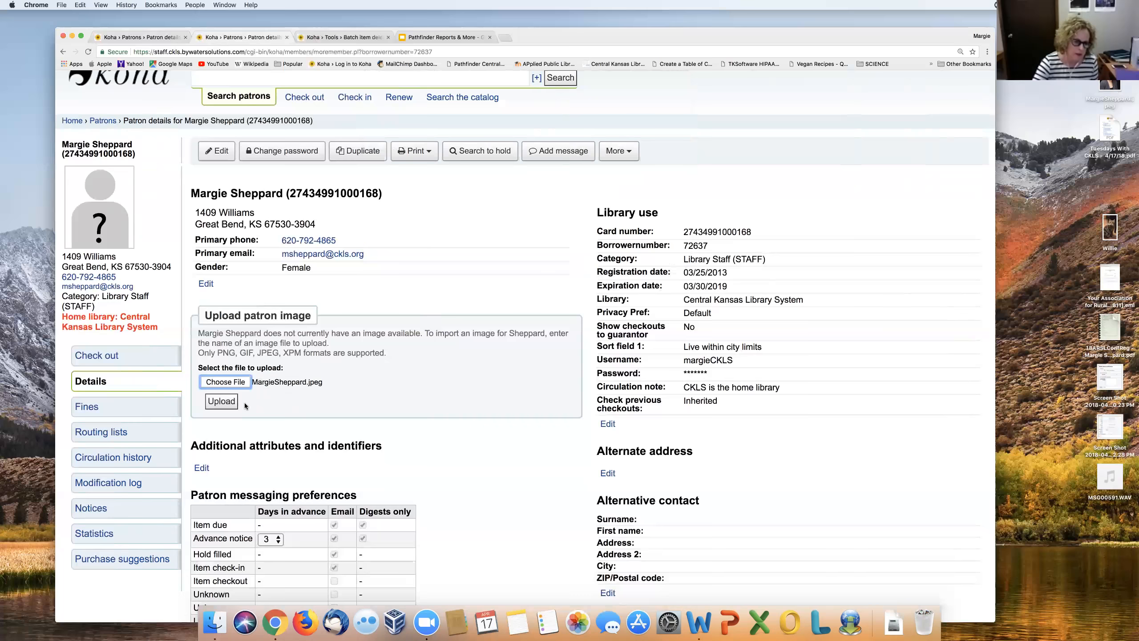
pyautogui.click(222, 402)
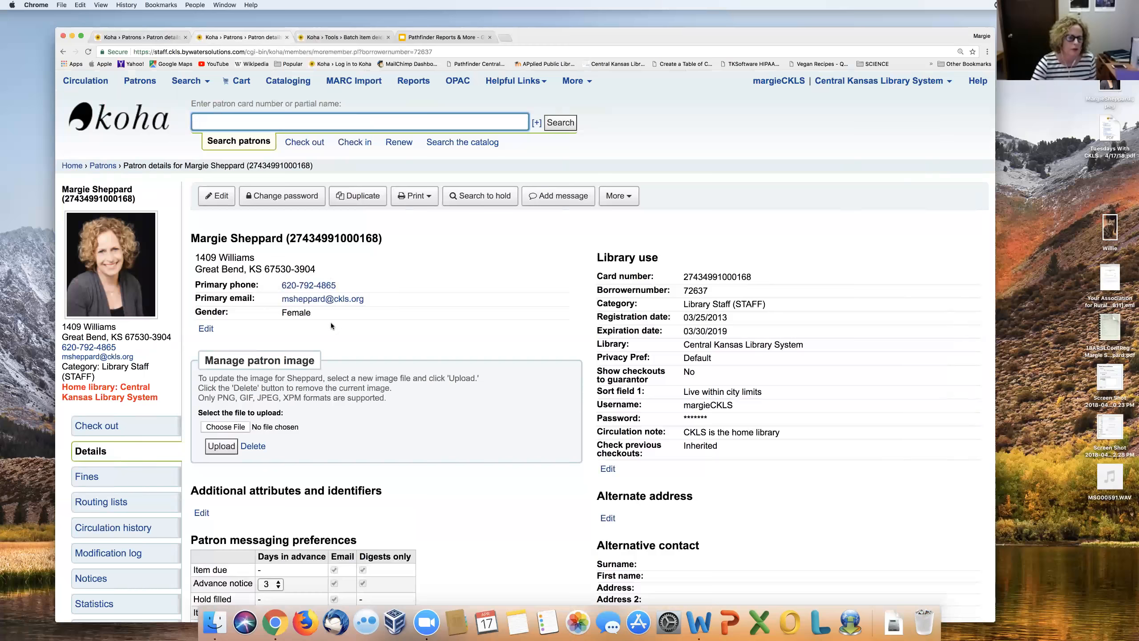
pyautogui.scroll(-2, 467, 321)
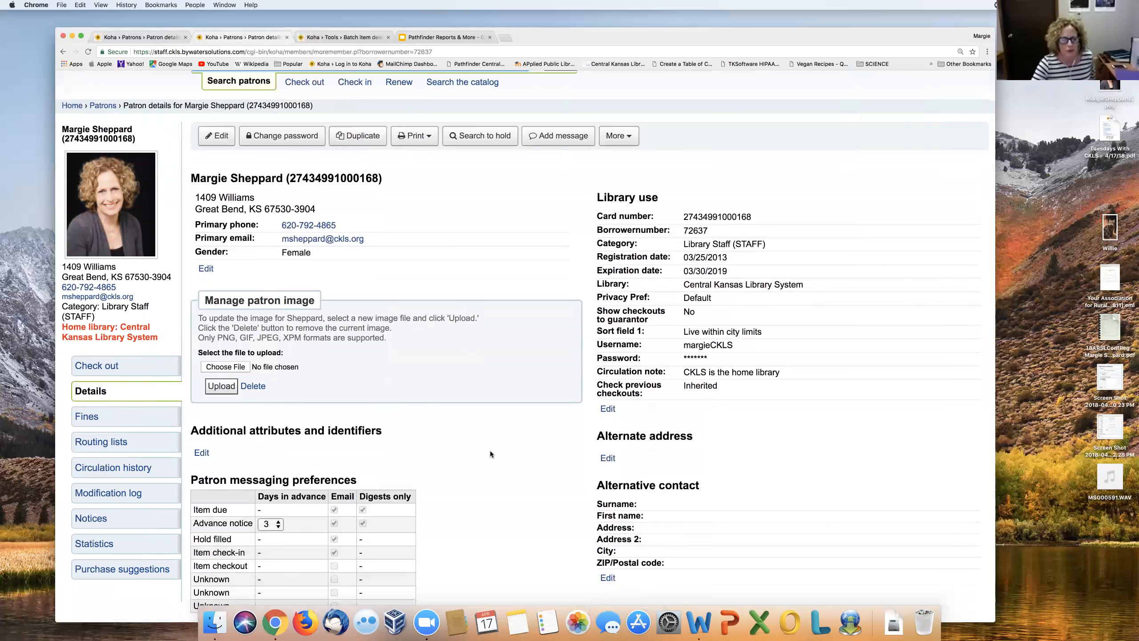
pyautogui.scroll(1, 490, 454)
pyautogui.scroll(-2, 490, 453)
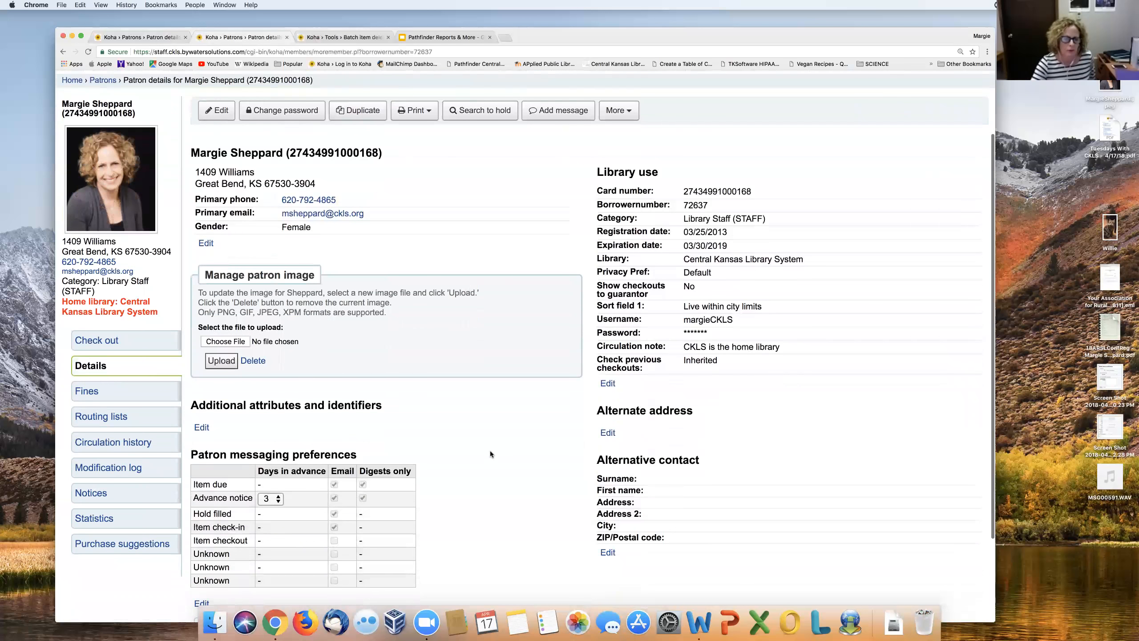
pyautogui.scroll(-1, 490, 453)
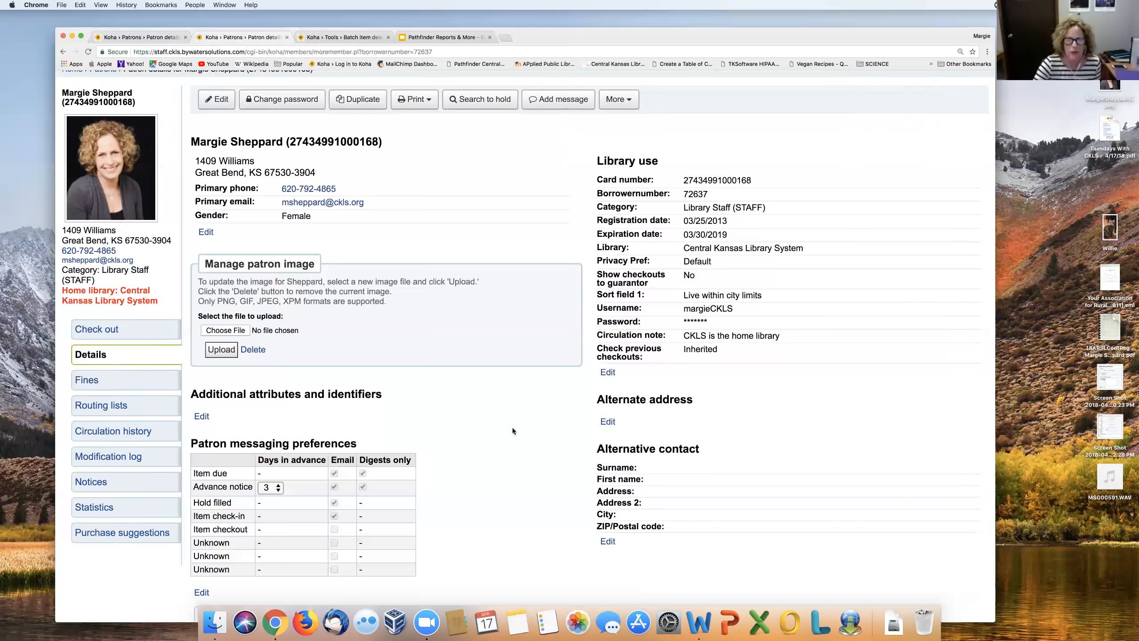
pyautogui.scroll(3, 420, 189)
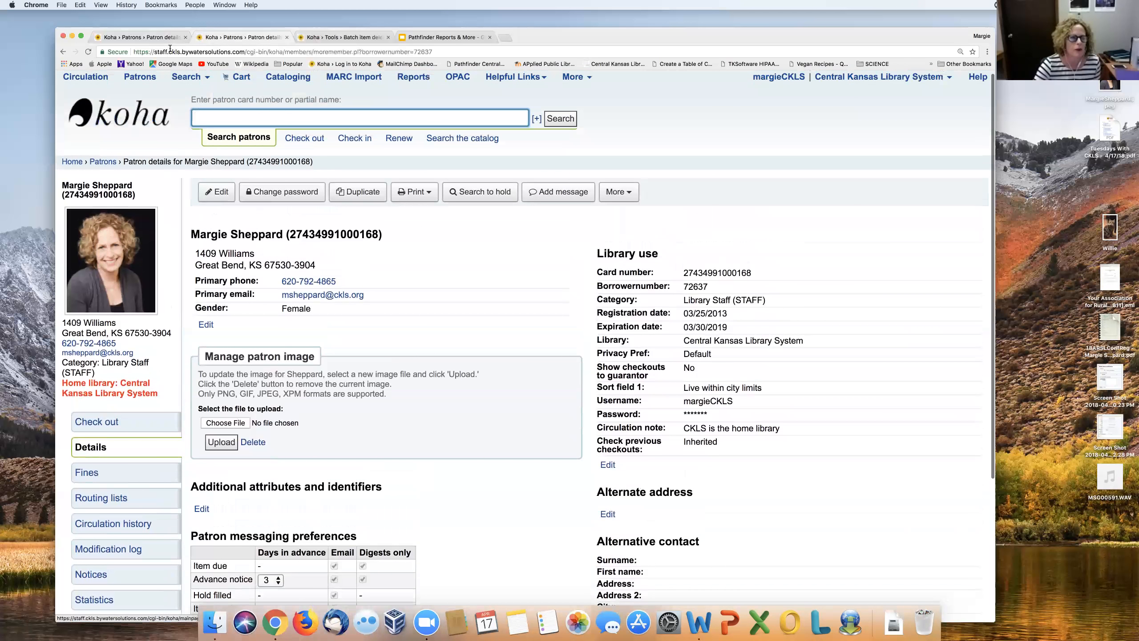
# - Leave the juvenile patron's record for the saved reports list and filter it for report 1569
pyautogui.click(152, 37)
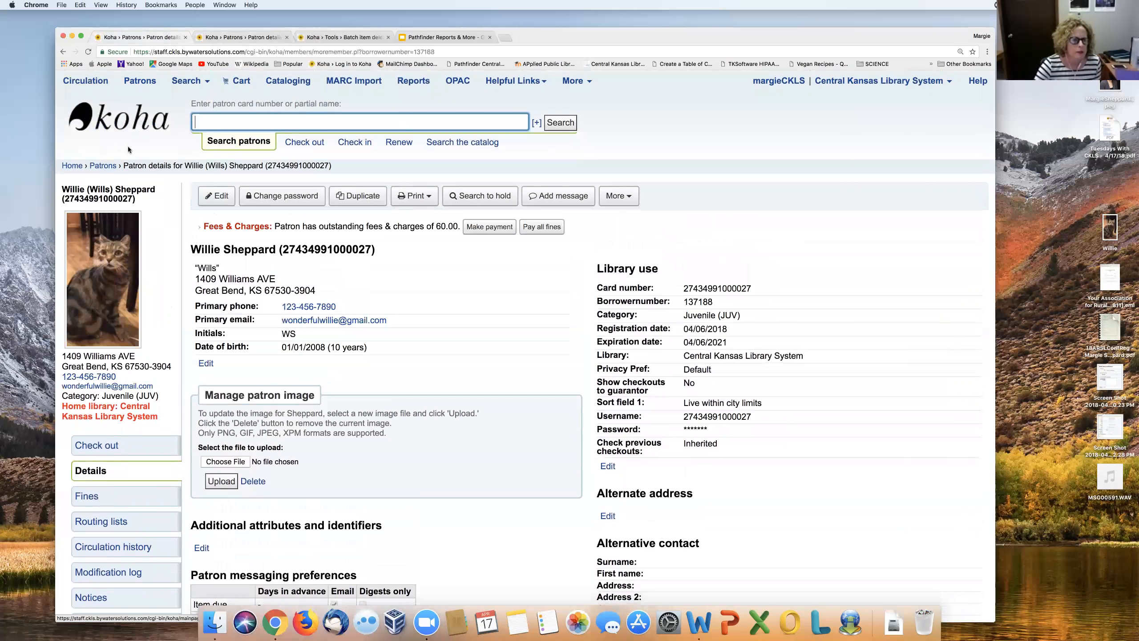
pyautogui.click(414, 82)
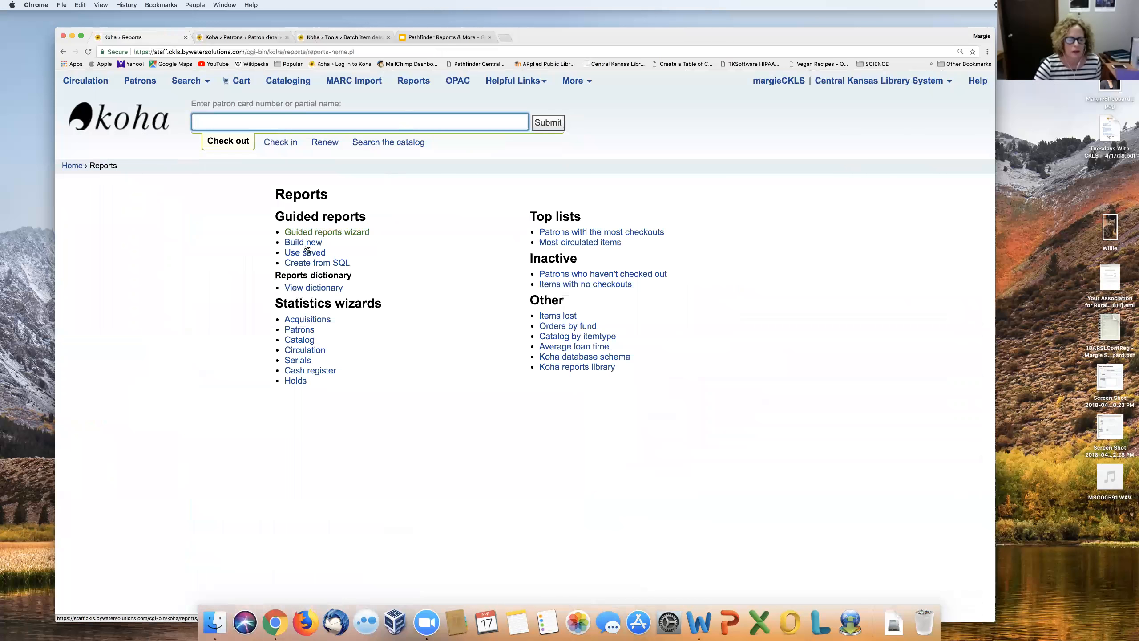
pyautogui.click(306, 253)
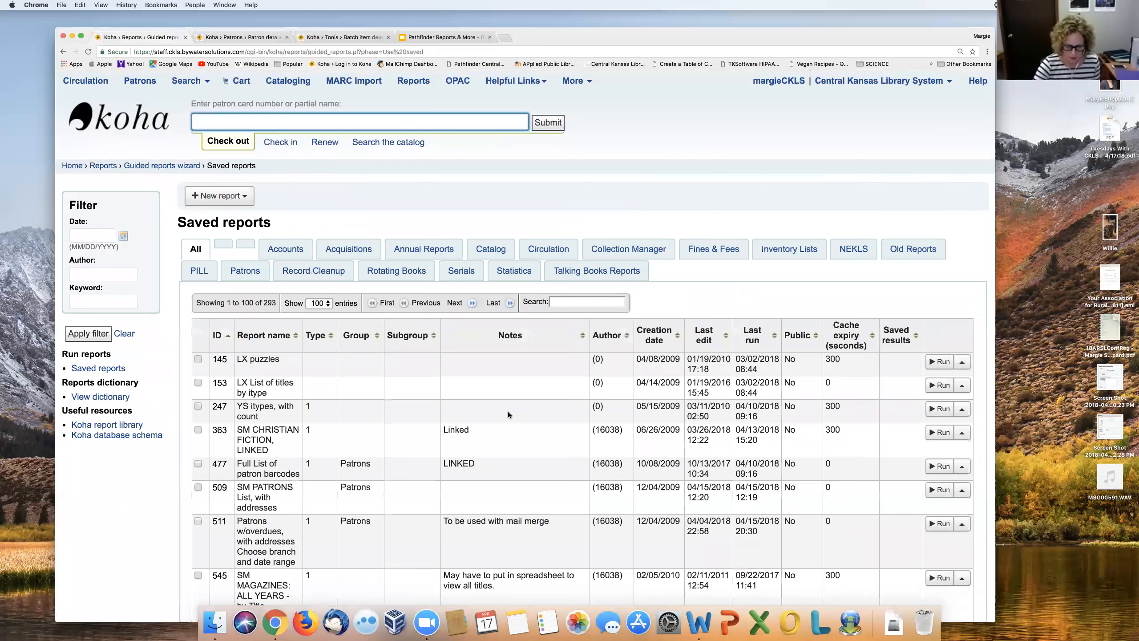
pyautogui.click(580, 302)
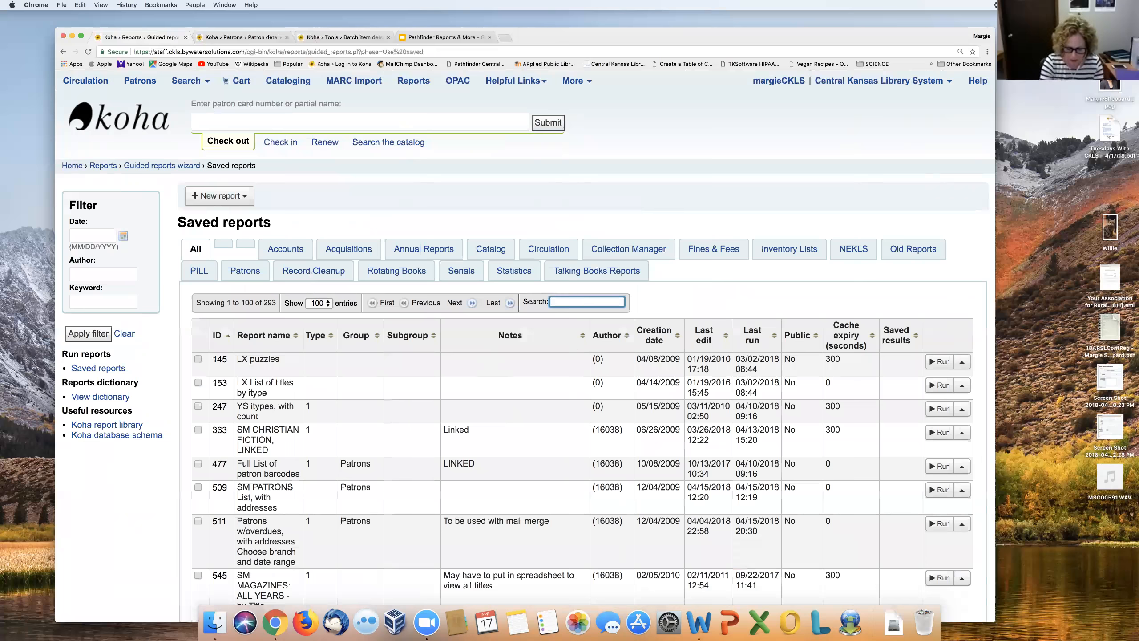
pyautogui.write('1569')
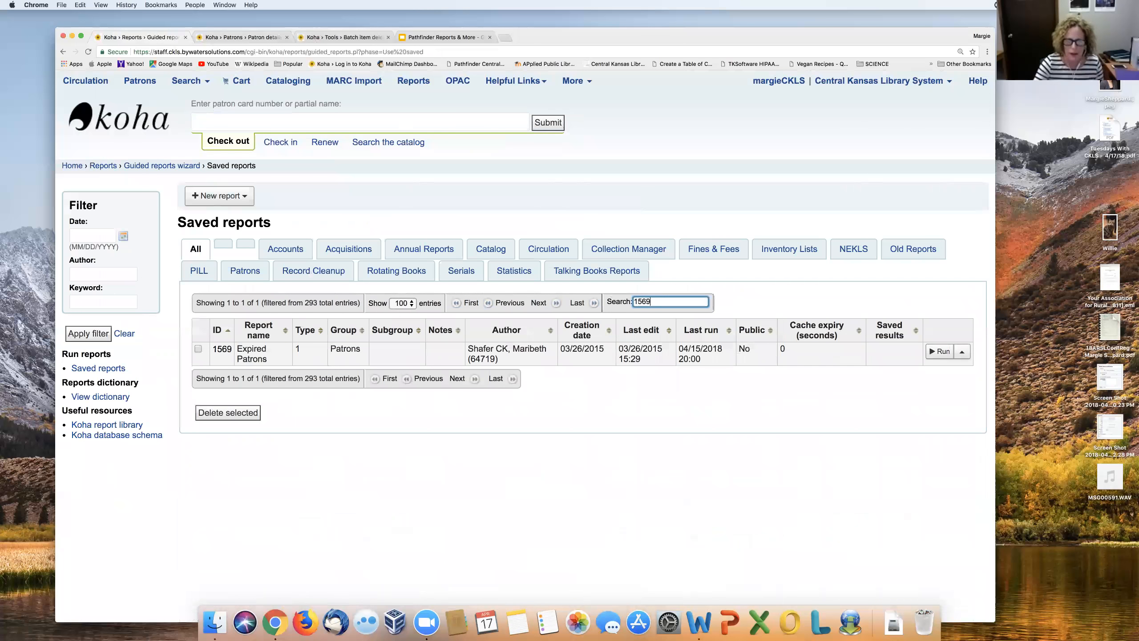